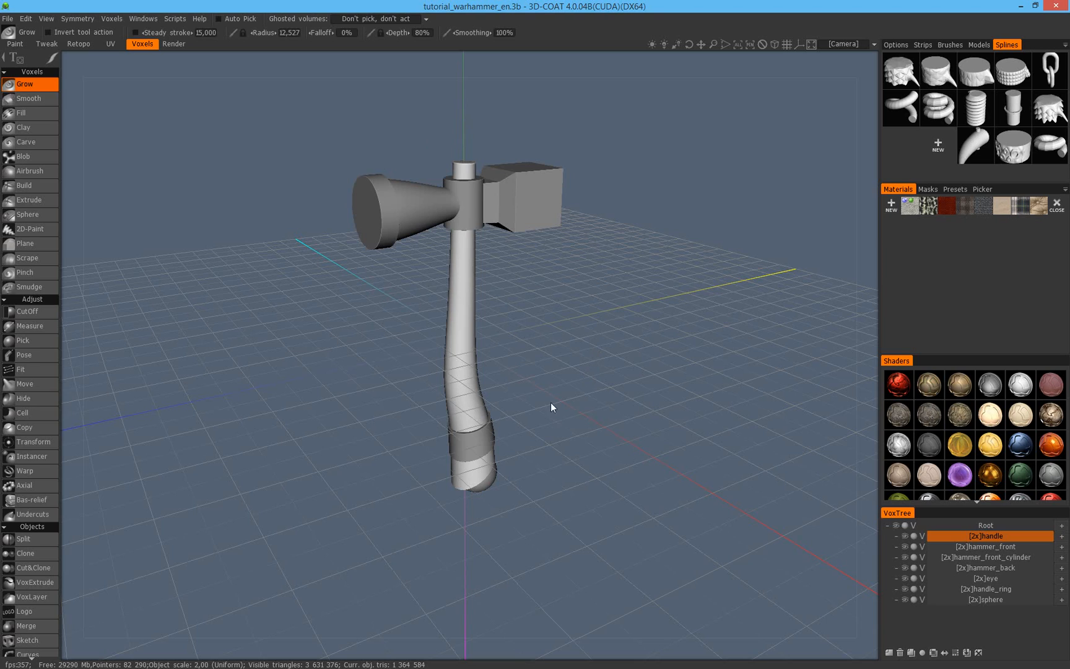
Compare the hammer model with the warhammer reference artwork in XnView and return to 3D-COAT.
mouse_move(569, 283)
mouse_down()
mouse_move(423, 282)
mouse_move(545, 287)
mouse_move(586, 252)
mouse_move(583, 284)
mouse_move(552, 289)
mouse_up()
key(alt)
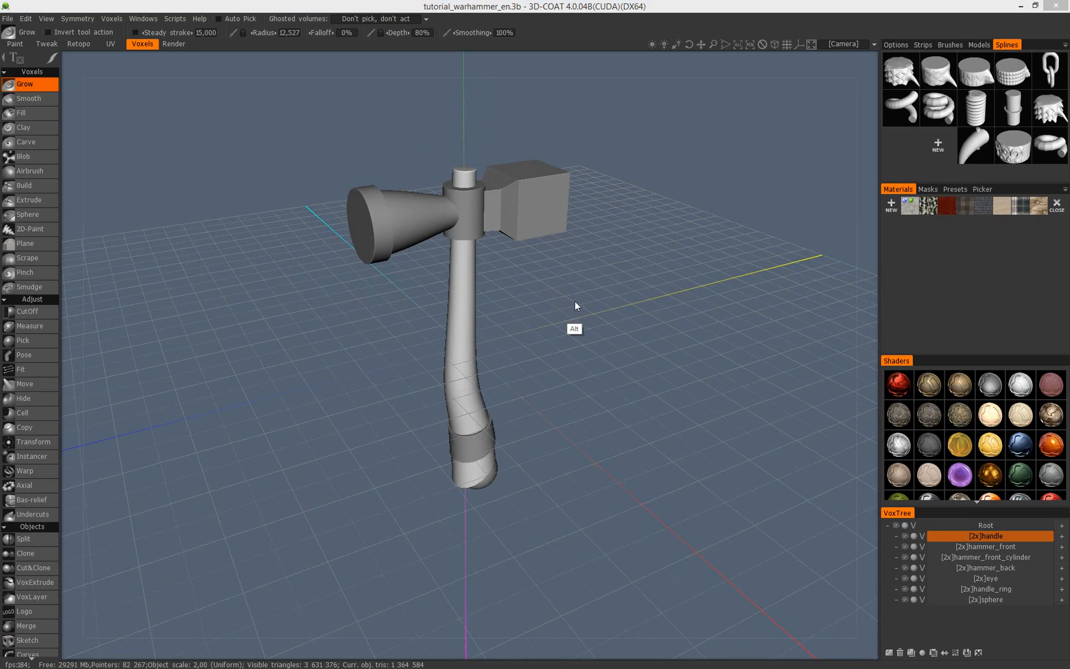
key(alt+Tab)
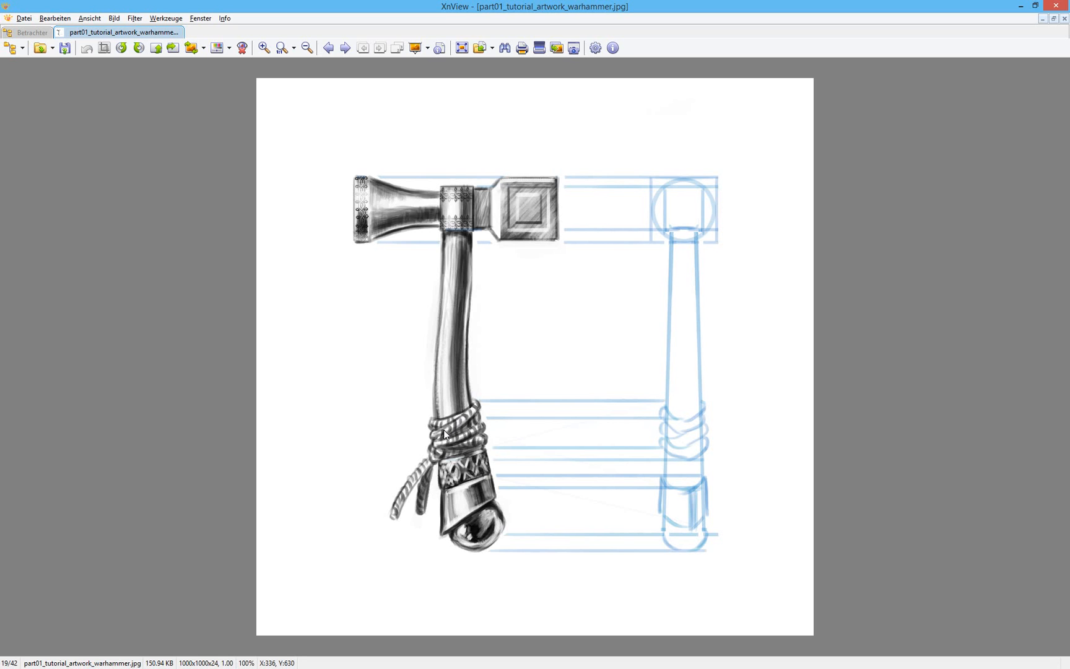
key(alt+Tab)
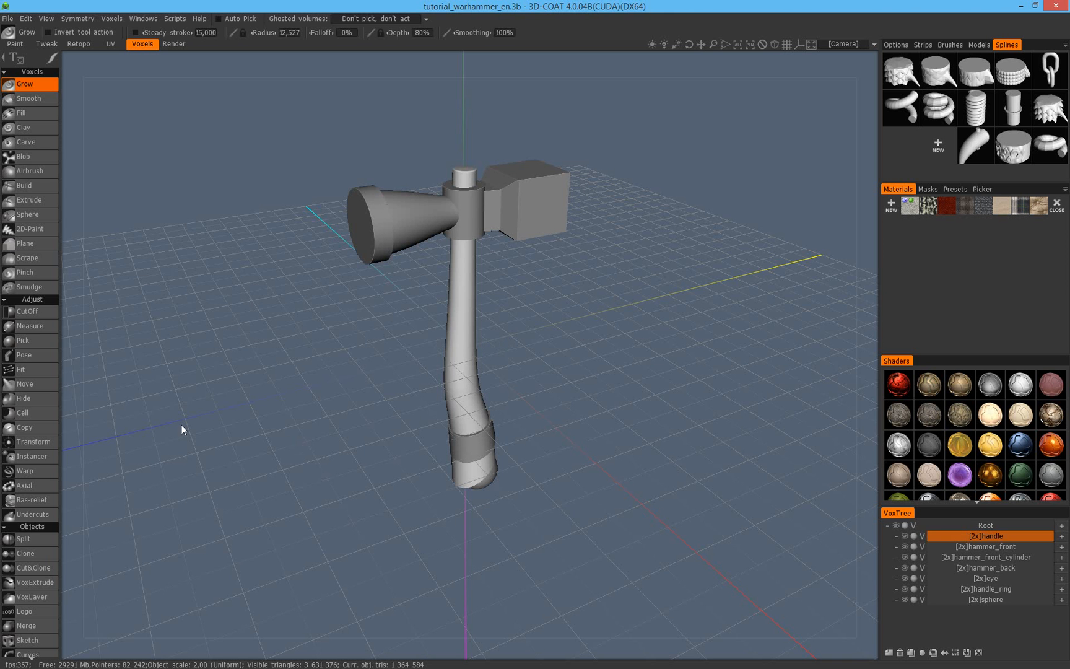
Draw a three-point test curve across the hammer with the Curves tool and reshape it at its middle point.
scroll(36, 440, down, 10)
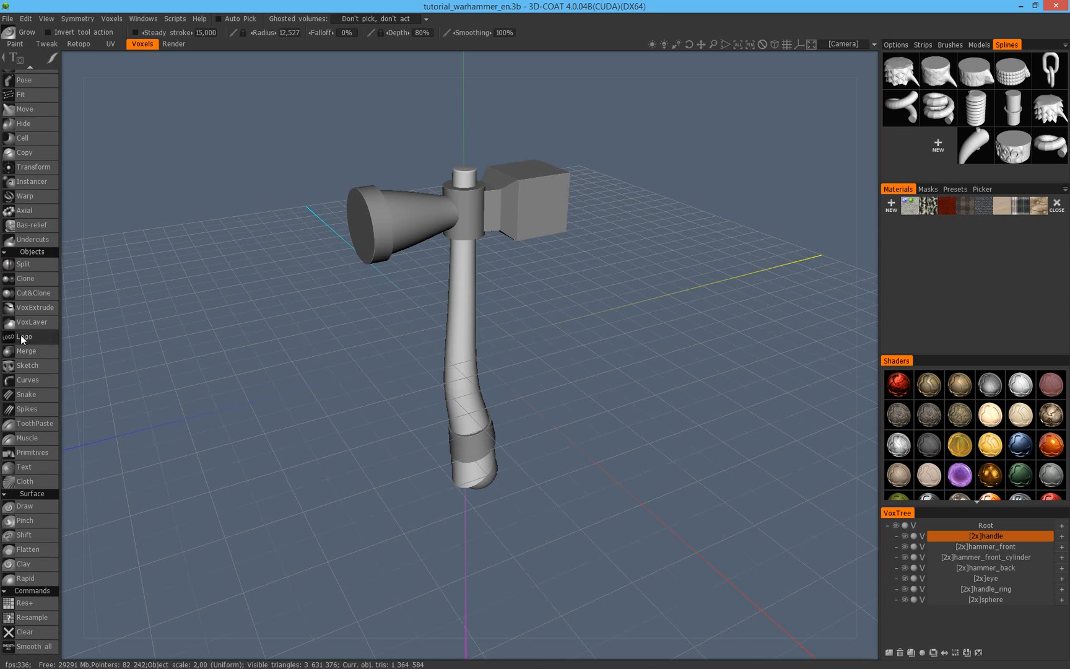
click(42, 384)
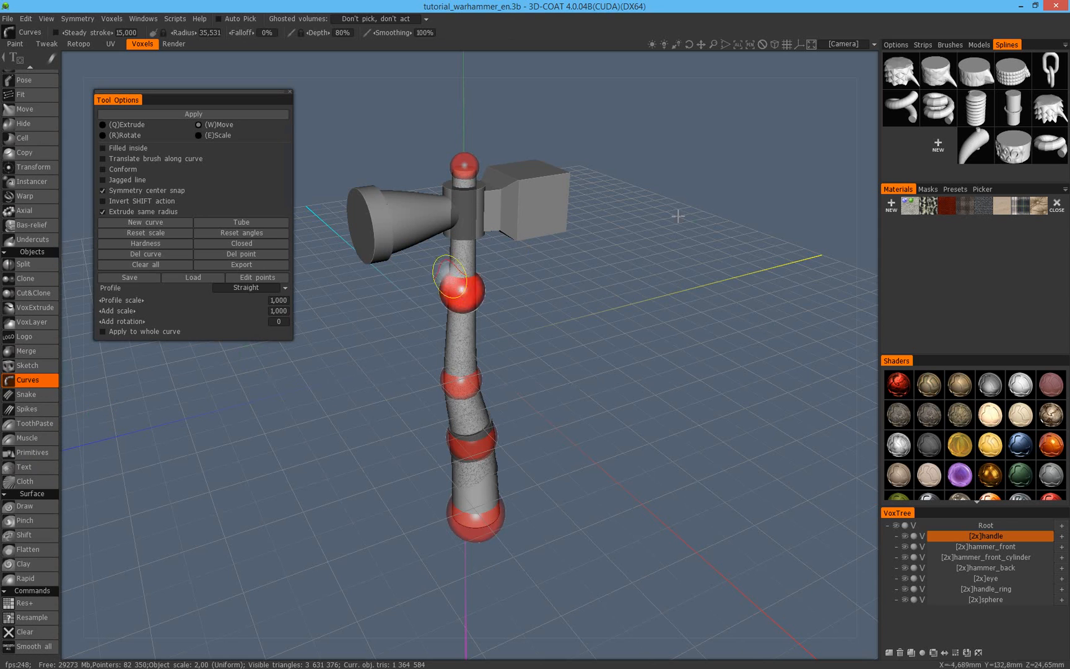
key(Return)
click(714, 261)
click(685, 390)
click(366, 455)
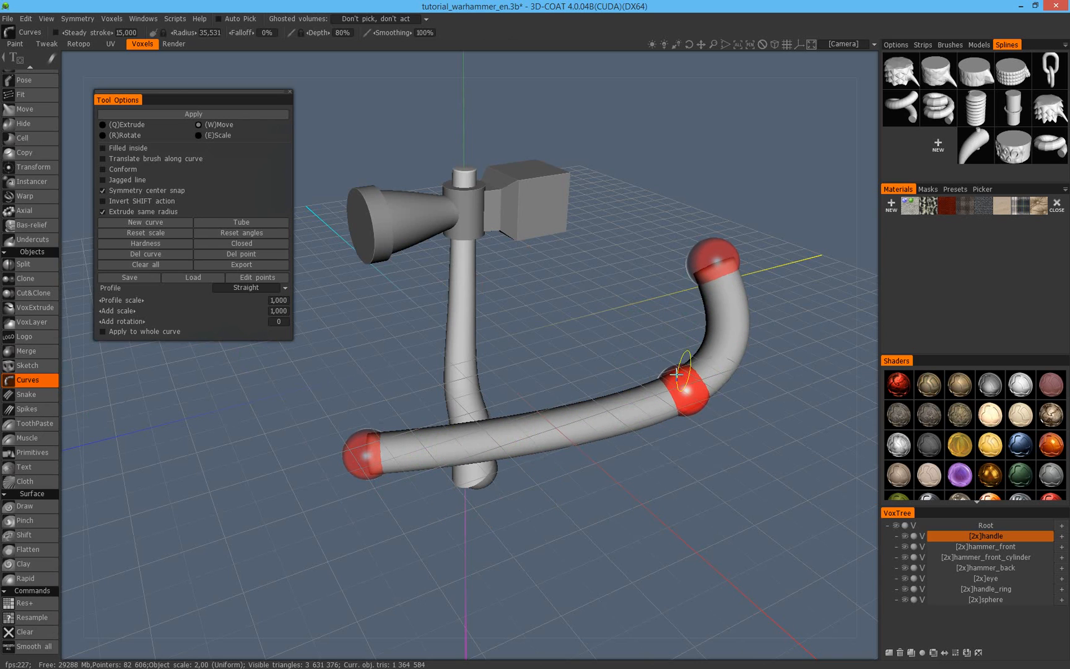
drag(683, 379, 658, 398)
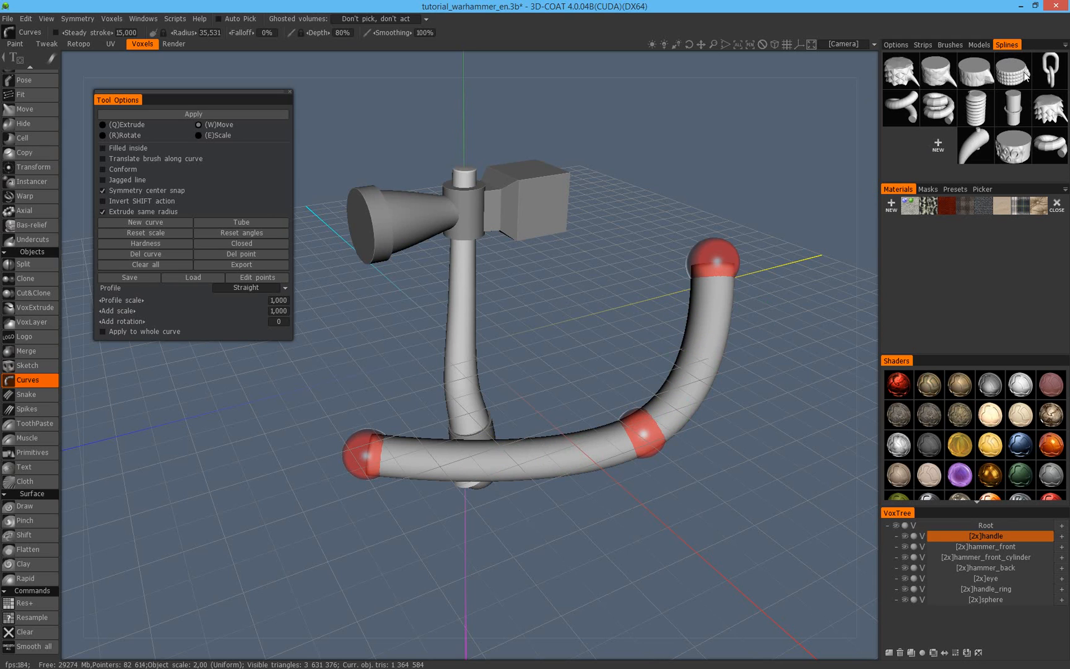
Try the chain spline on the test curve, replace it with the first spiky spline, and inspect the curve from several angles.
click(1052, 76)
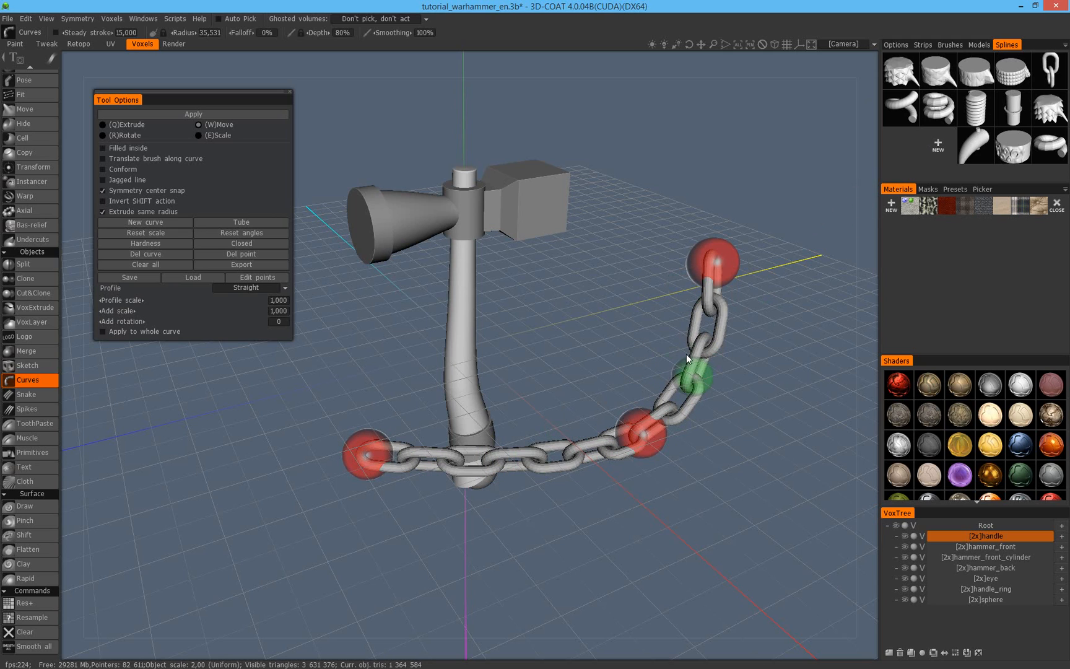
click(901, 84)
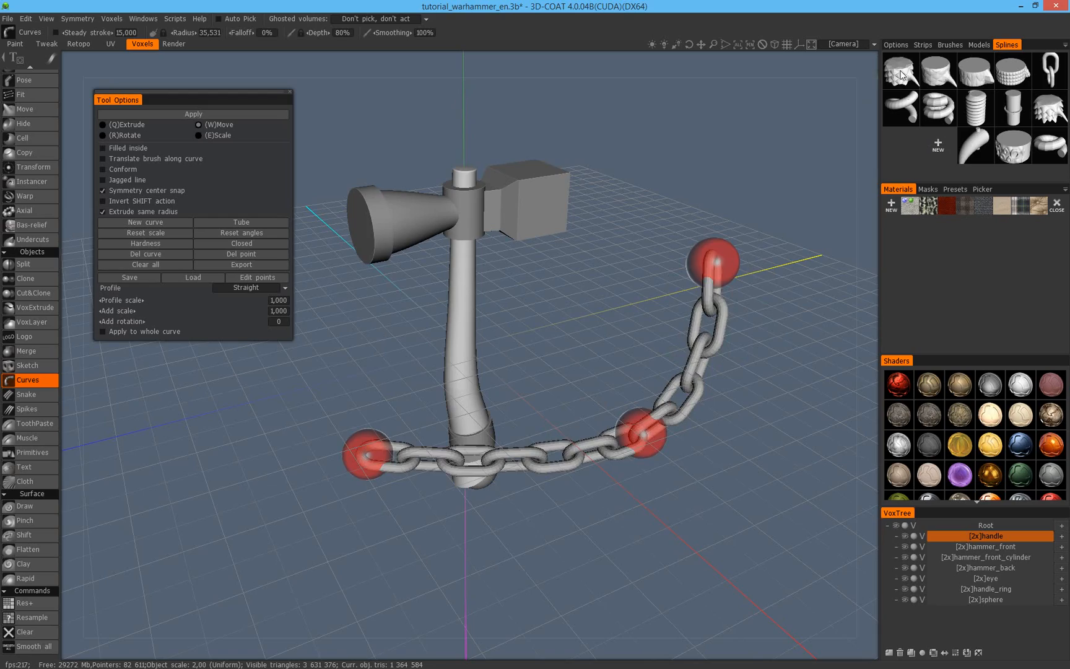
drag(737, 390, 579, 306)
right_drag(579, 306, 638, 332)
drag(638, 331, 660, 401)
right_drag(659, 401, 643, 348)
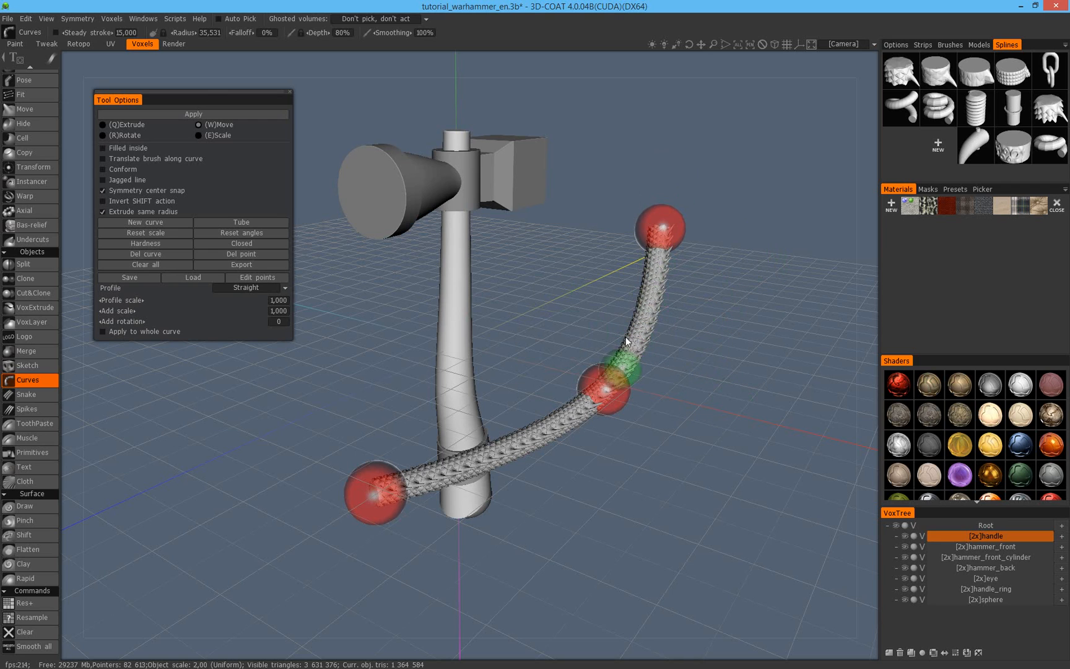
scroll(564, 292, up, 2)
mouse_move(579, 310)
middle_down()
mouse_move(501, 300)
mouse_move(573, 306)
mouse_move(625, 287)
middle_up()
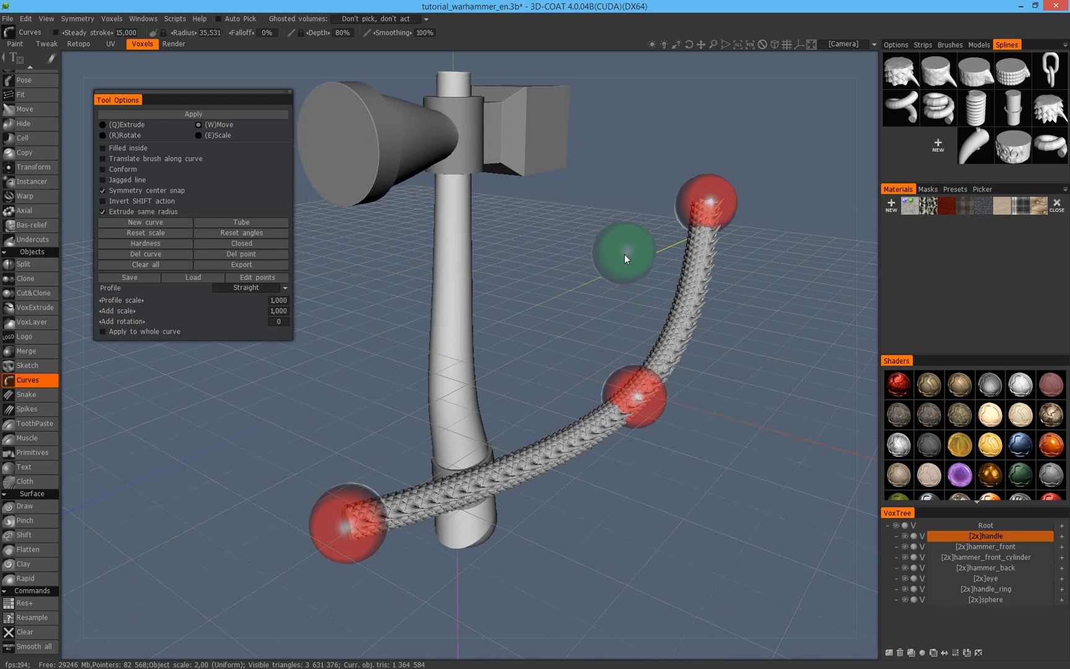
Discard the spiky test curve and activate the Pose tool.
key(Escape)
middle_drag(550, 301, 688, 337)
scroll(594, 337, down, 2)
middle_drag(591, 337, 617, 417)
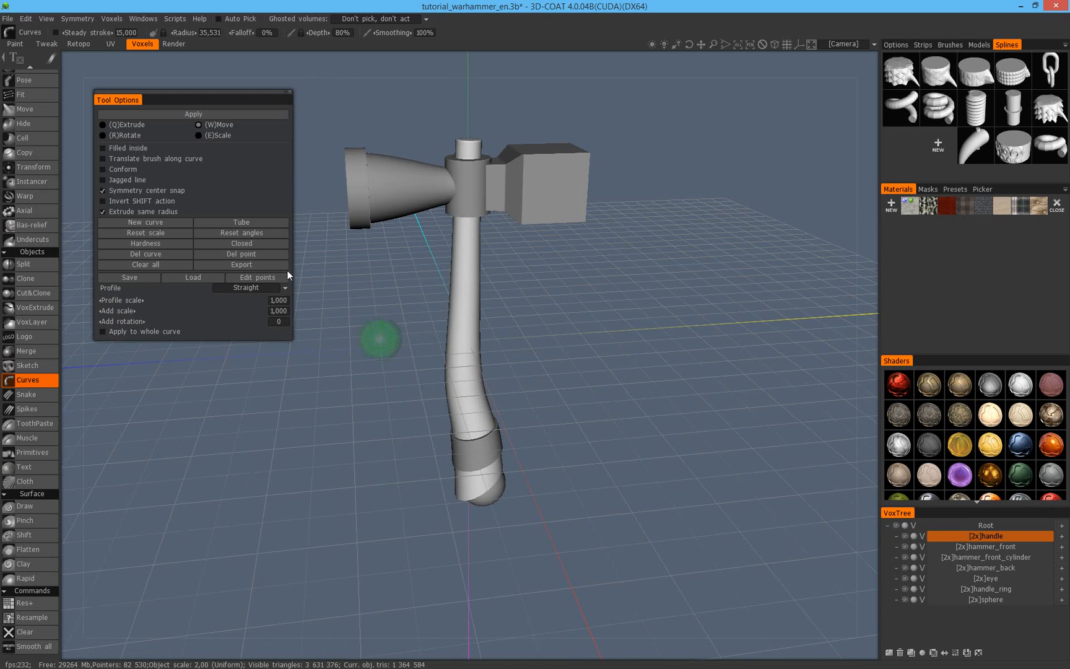
click(38, 80)
middle_drag(576, 358, 512, 266)
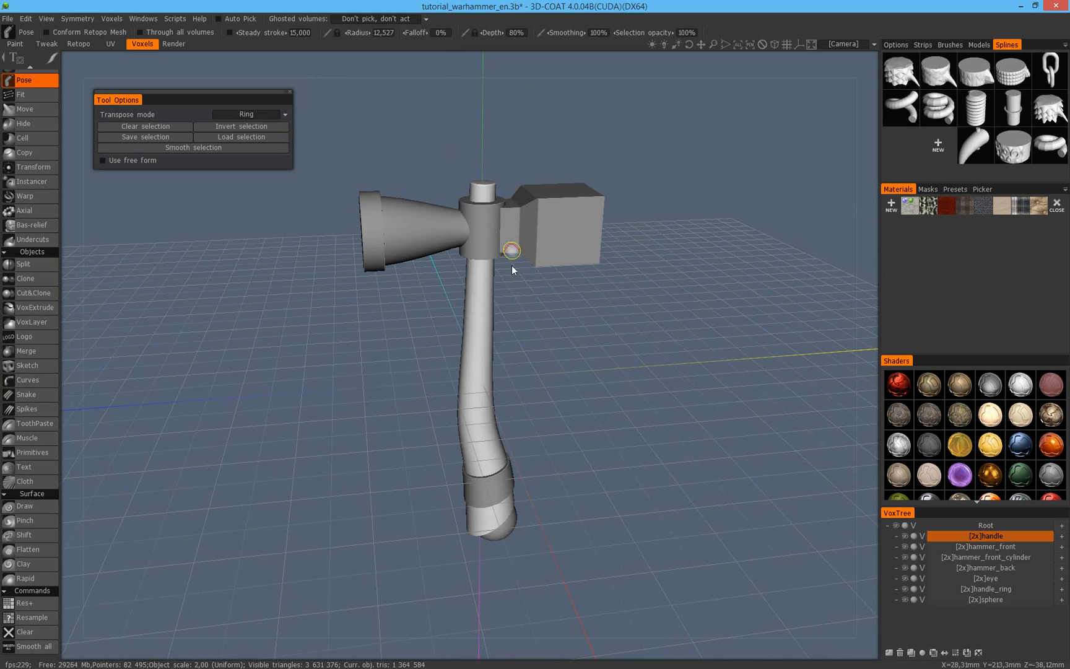
middle_drag(519, 375, 568, 325)
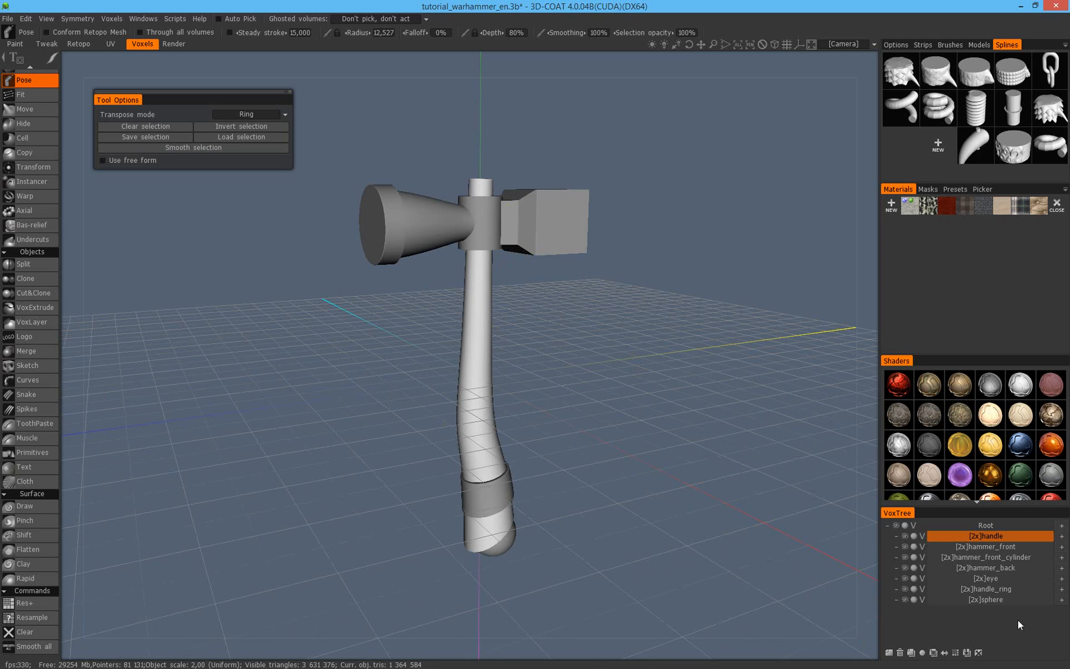
Add a new voxel layer under Root and name it "cord pattern".
click(1062, 525)
double_click(988, 610)
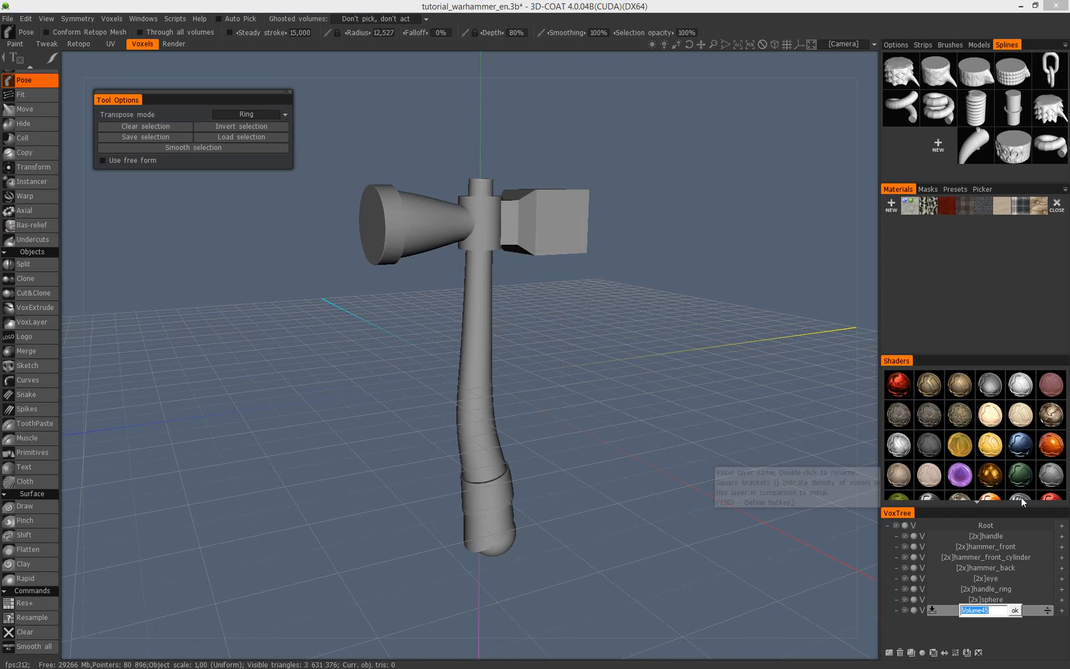
text(cord pattern)
key(Return)
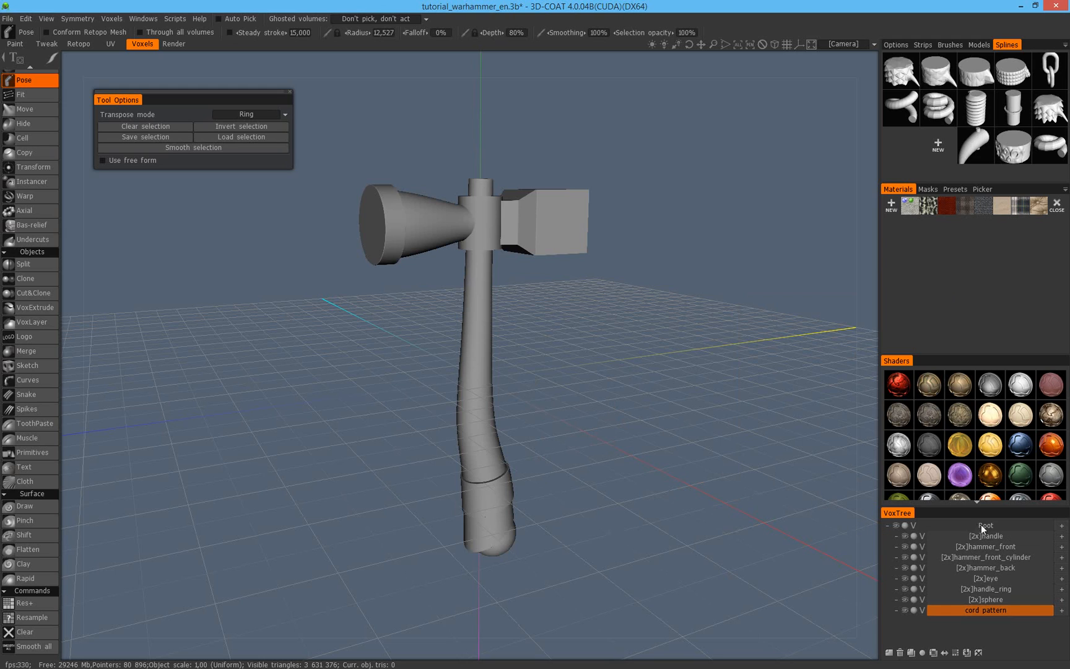
Hide the handle, hammer_front, hammer_front_cylinder and hammer_back layers individually and show them all again.
click(905, 536)
click(904, 546)
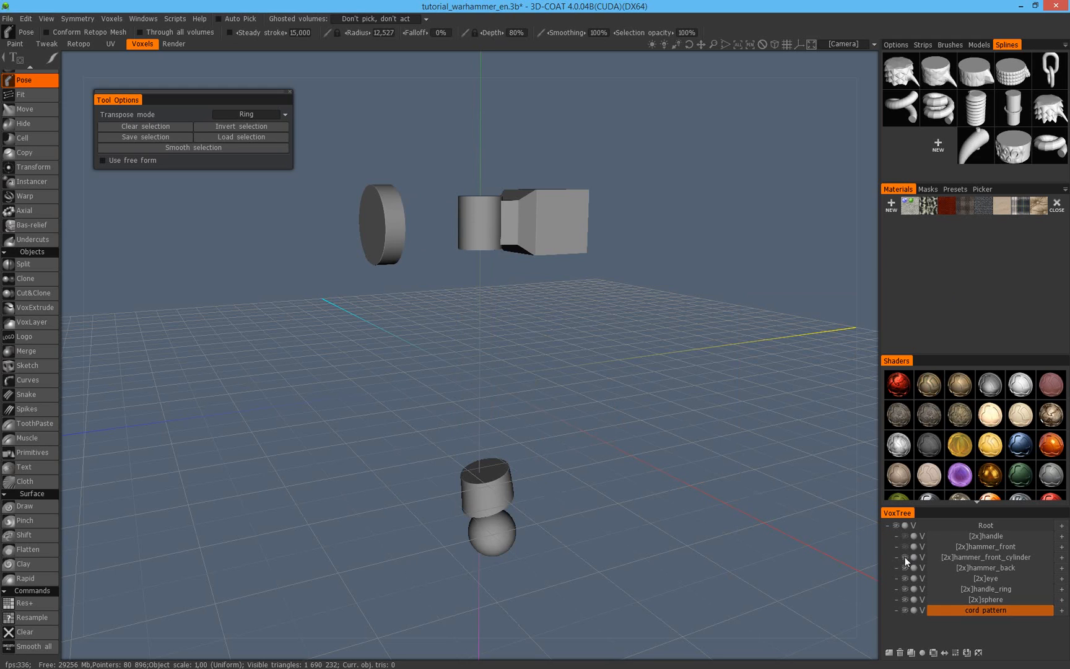
click(905, 557)
click(905, 568)
click(904, 557)
click(906, 547)
click(906, 540)
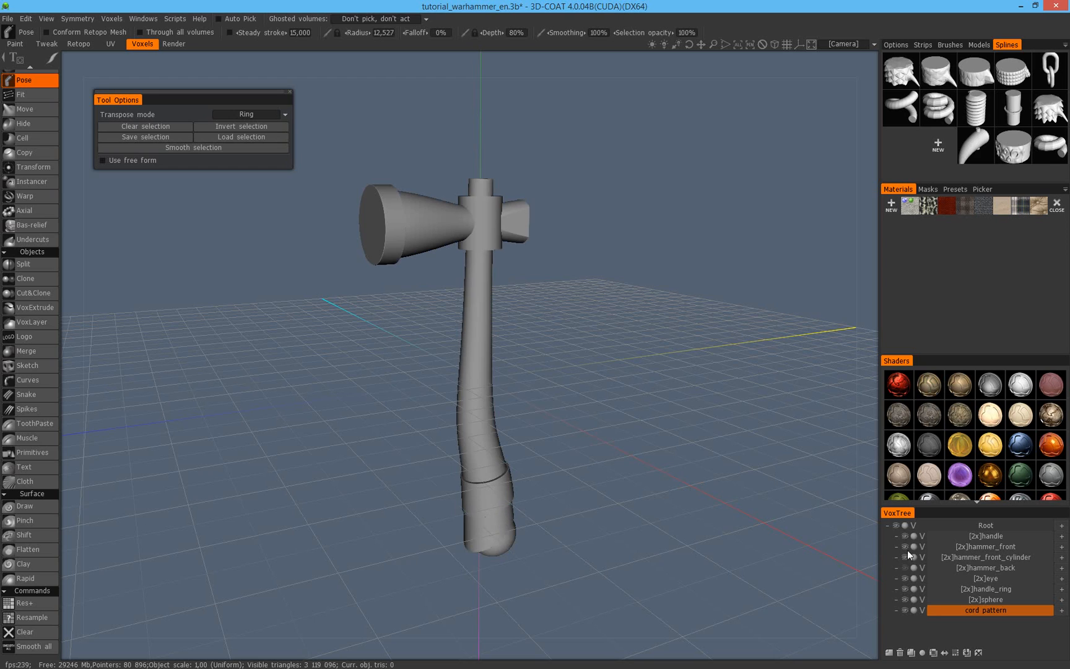
click(906, 567)
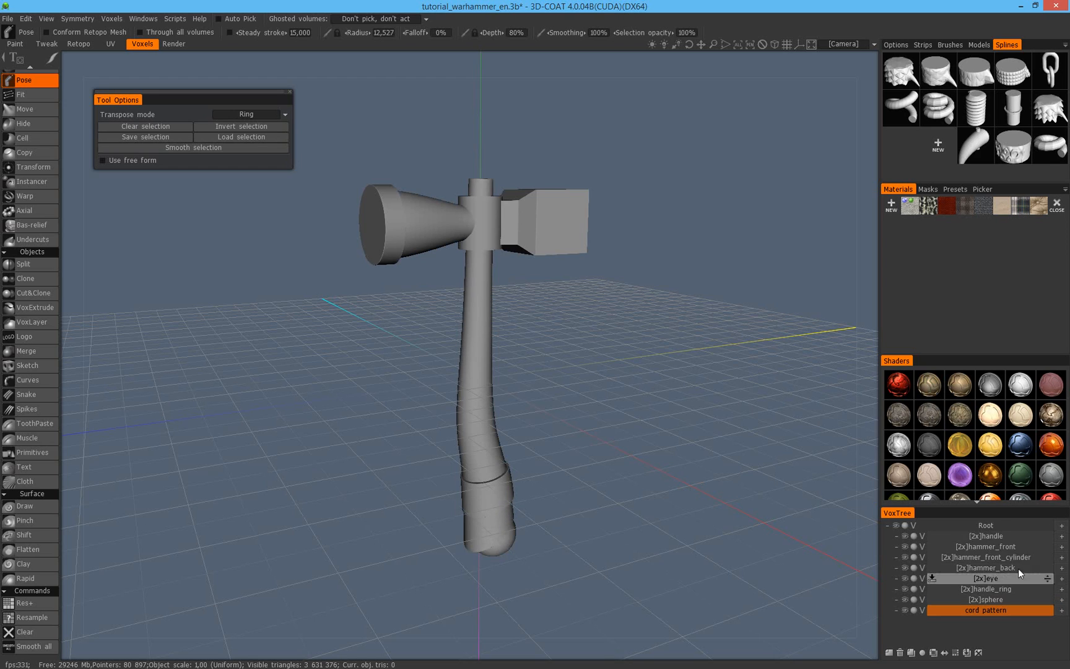
Make the handle layer the parent of the hammer_front layer.
click(1016, 546)
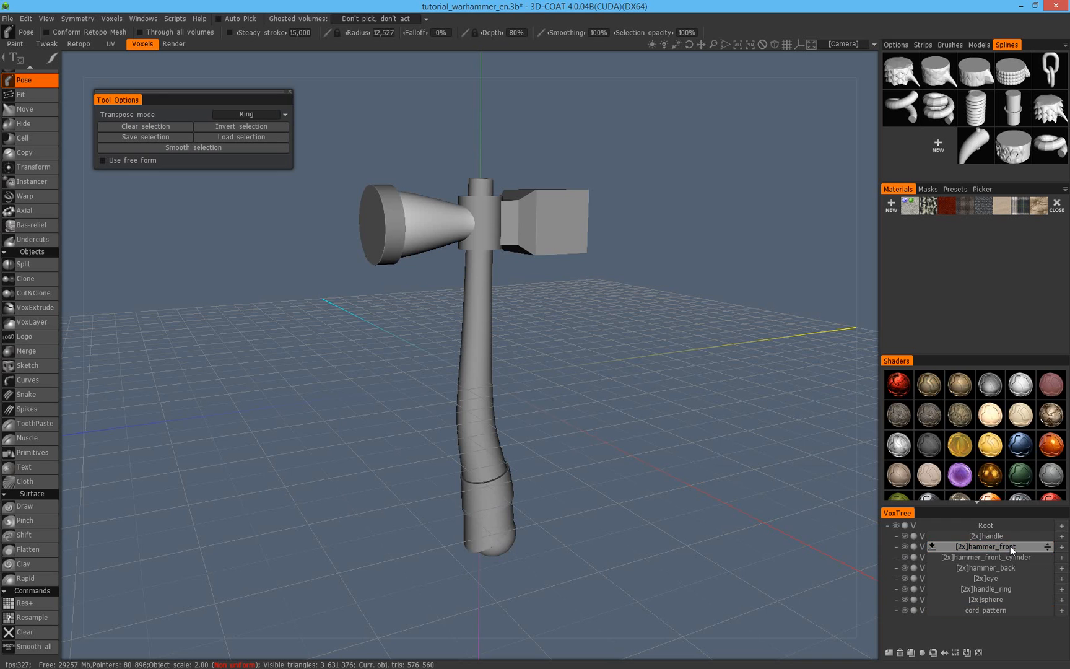
right_click(1011, 546)
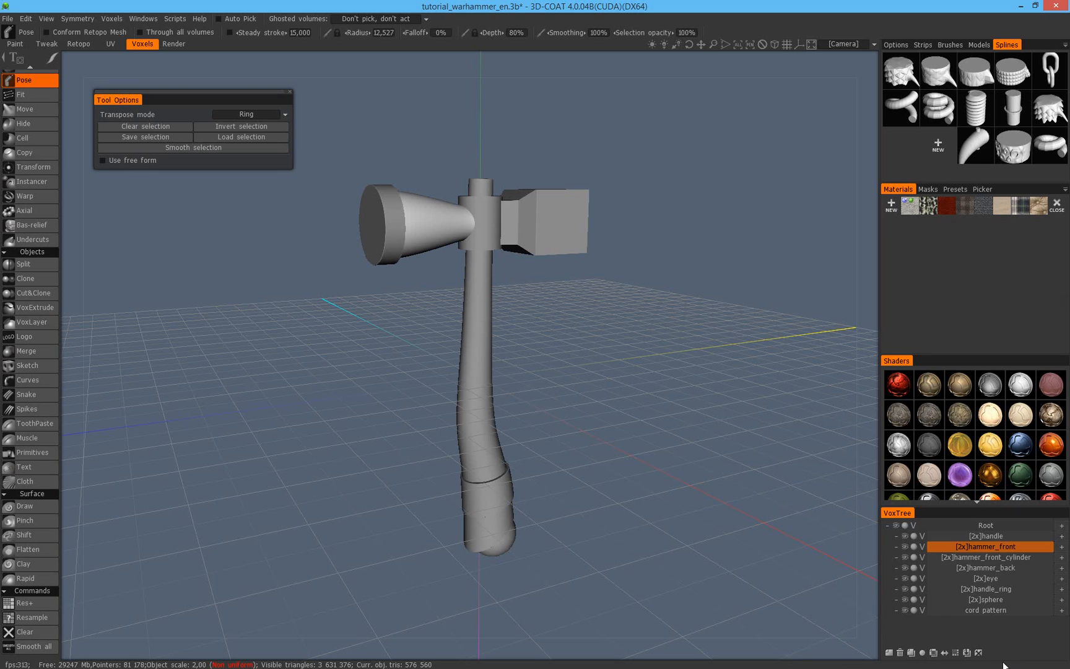
right_click(1017, 544)
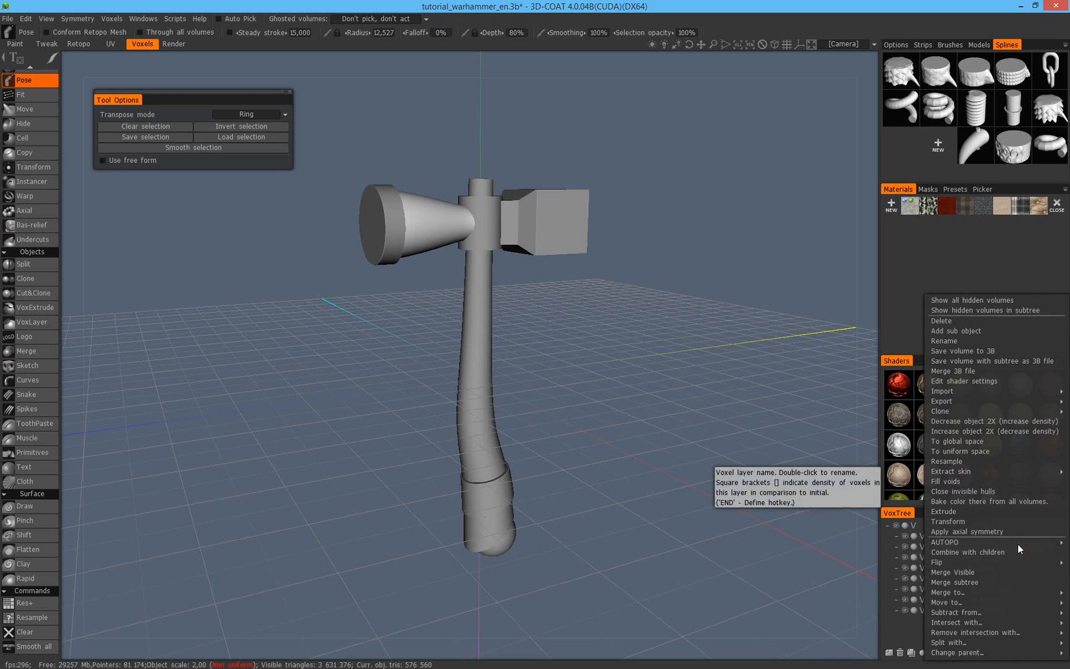
mouse_move(987, 653)
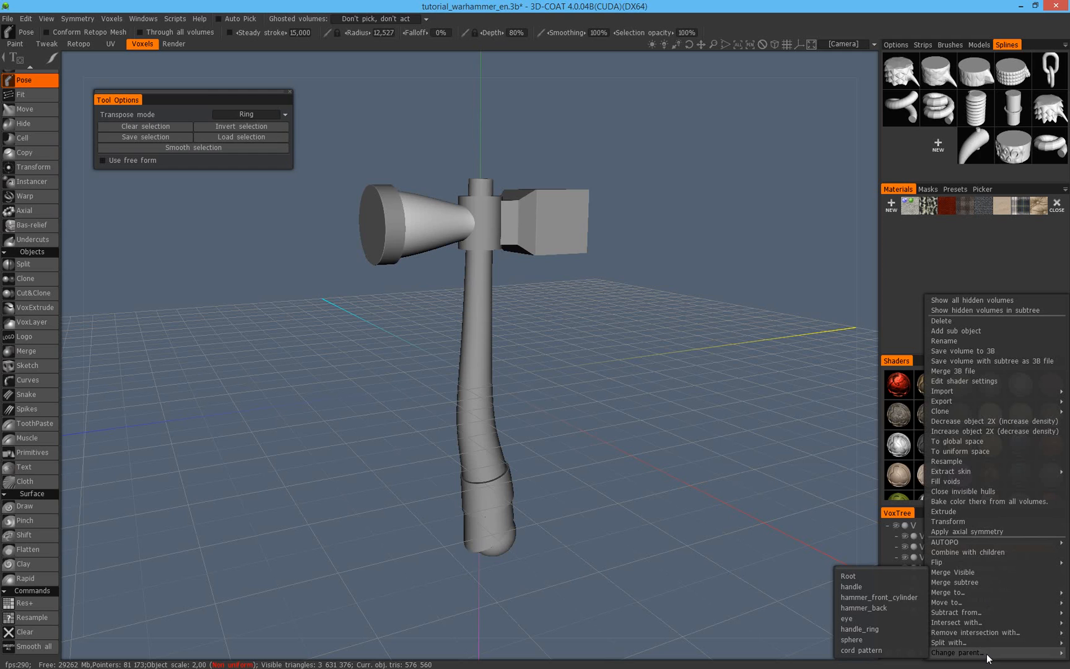
click(874, 586)
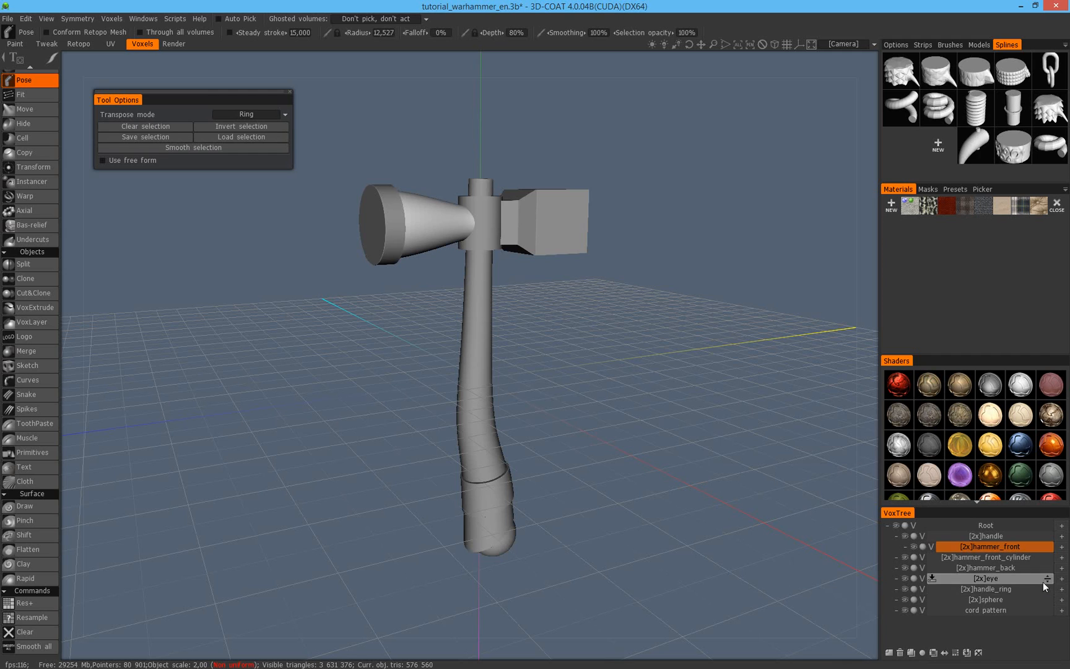
Test hiding and showing the handle layer together with its child, and the hammer_front layer alone.
click(905, 535)
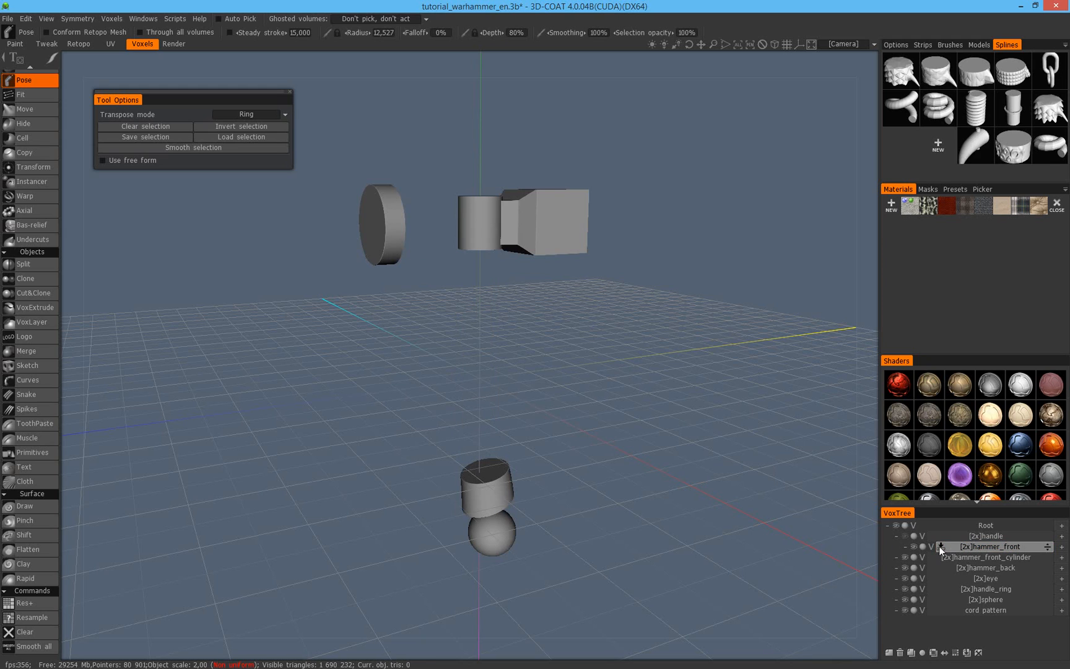
click(906, 536)
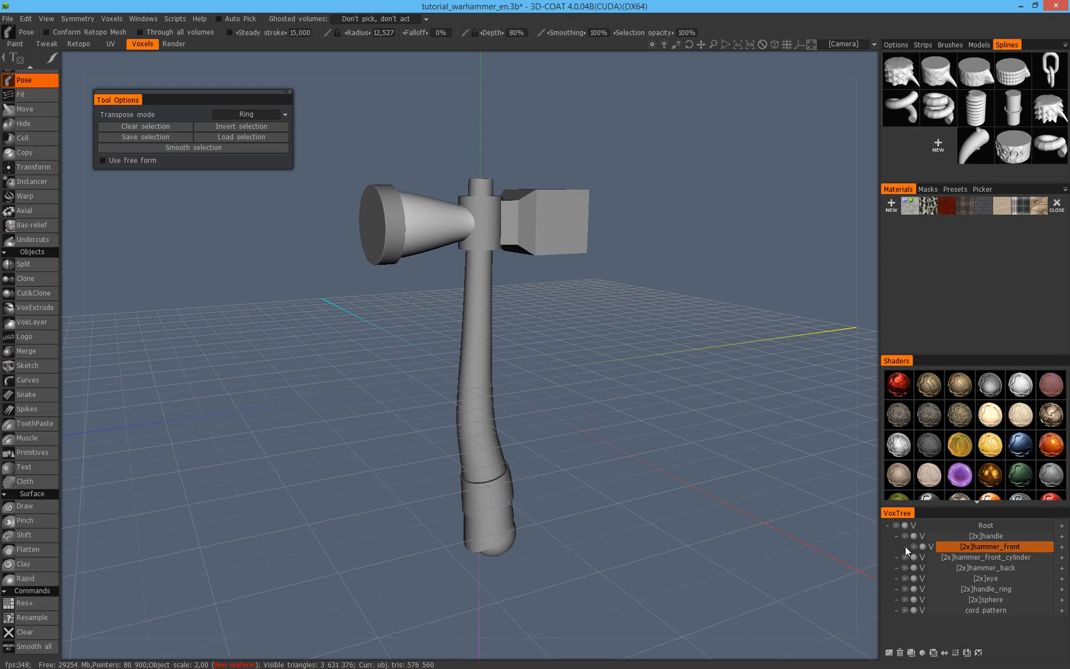
click(912, 546)
click(912, 545)
click(912, 545)
click(912, 546)
click(912, 546)
click(912, 545)
click(905, 536)
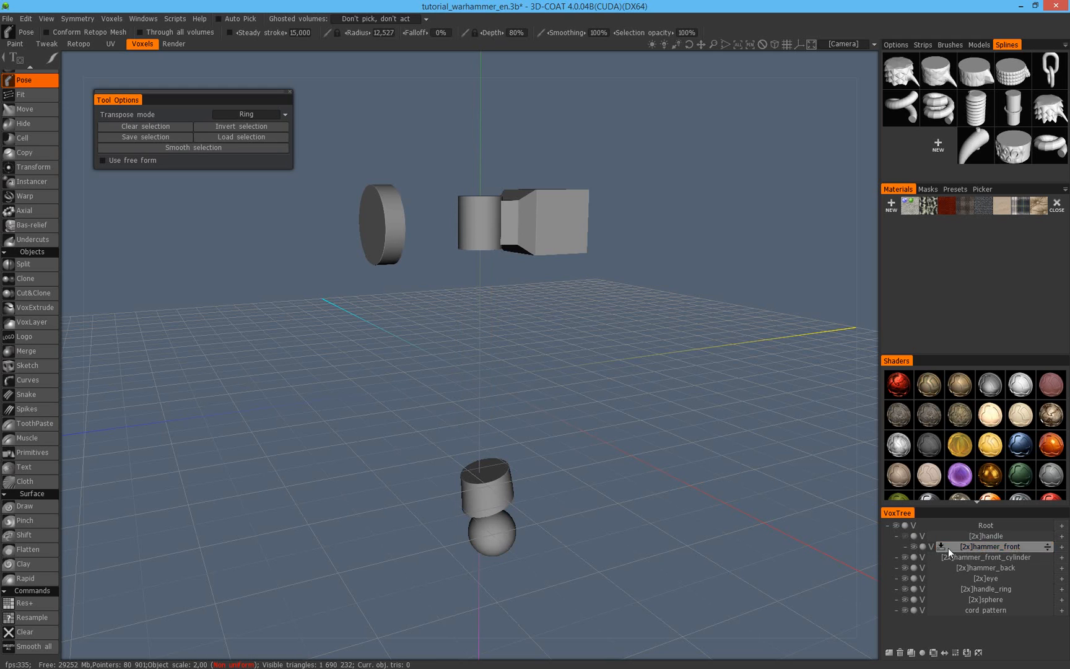
click(905, 536)
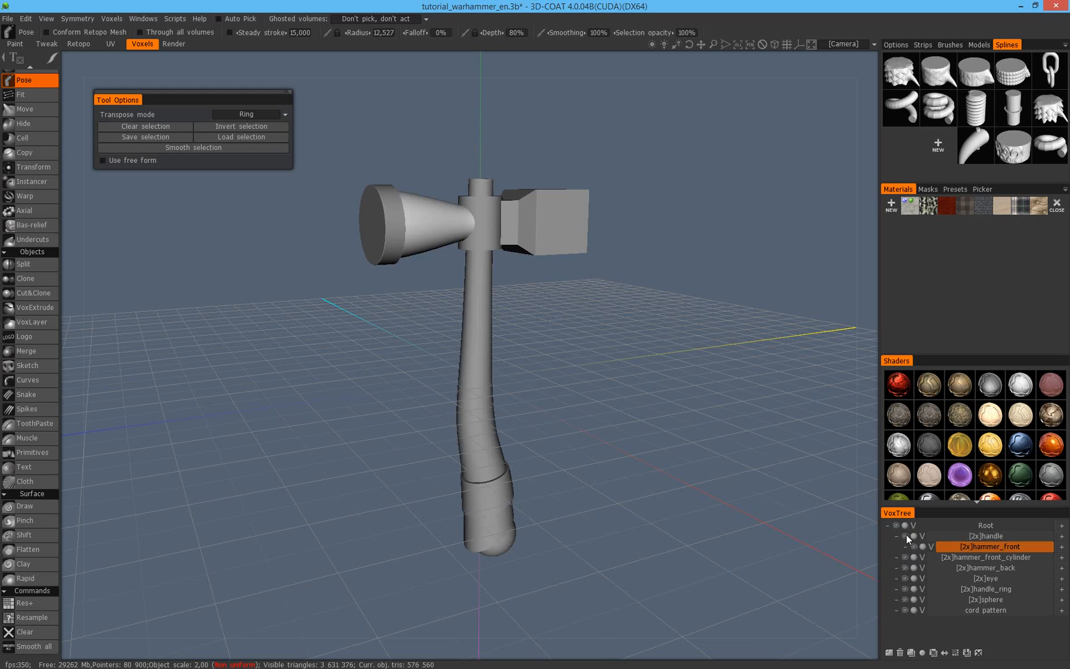
Change the parent of the hammer_front_cylinder and hammer_back layers to handle.
right_click(1004, 558)
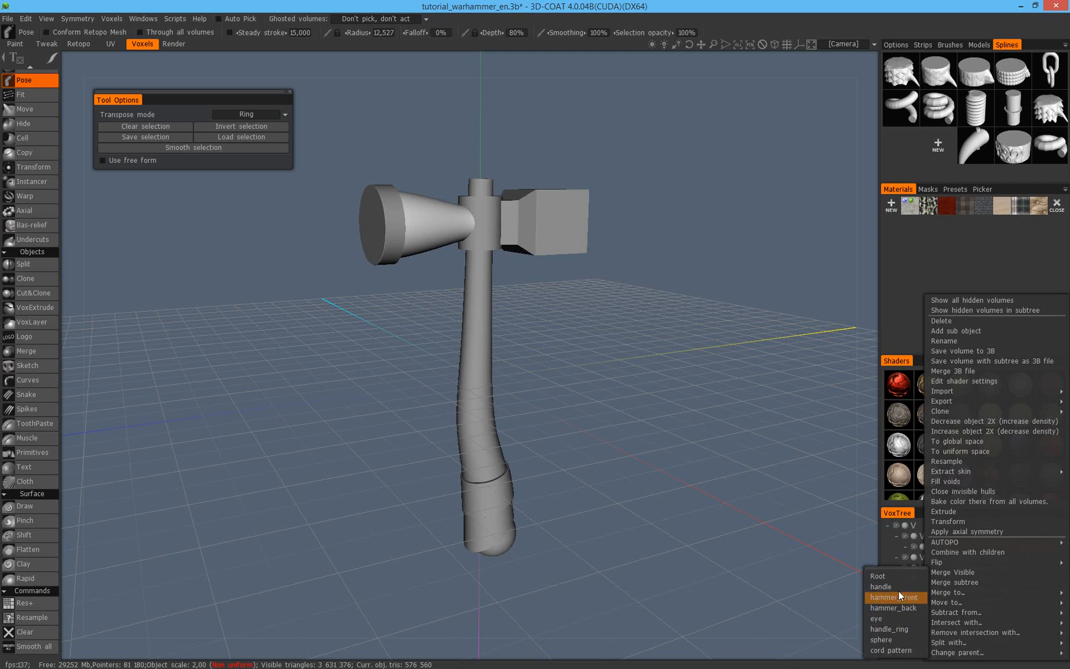
click(896, 586)
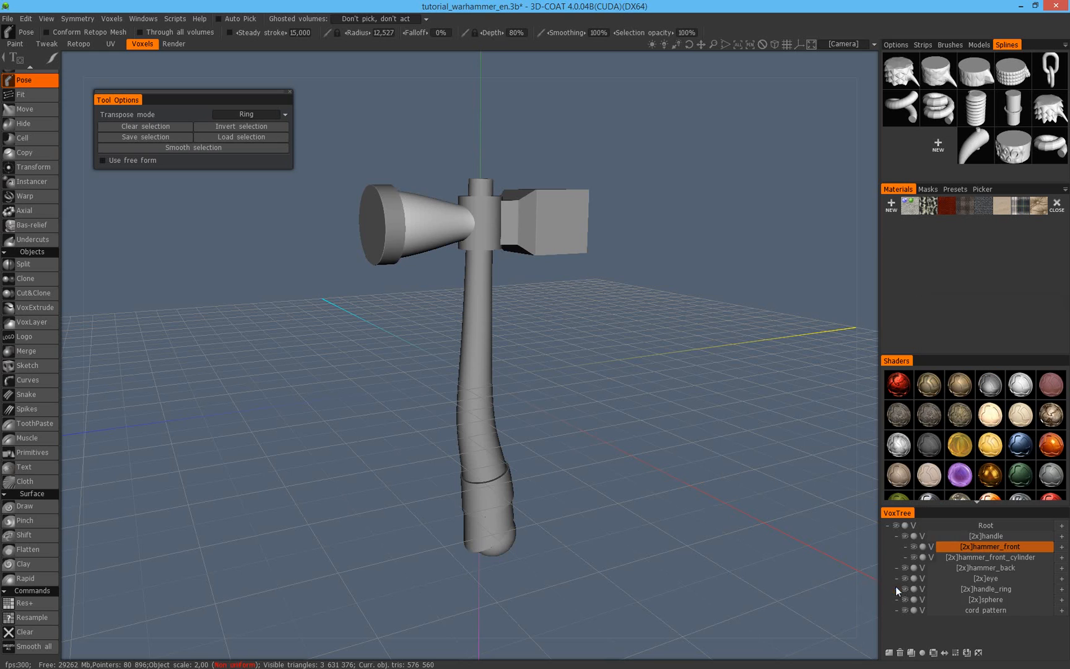
right_click(1001, 567)
mouse_move(985, 652)
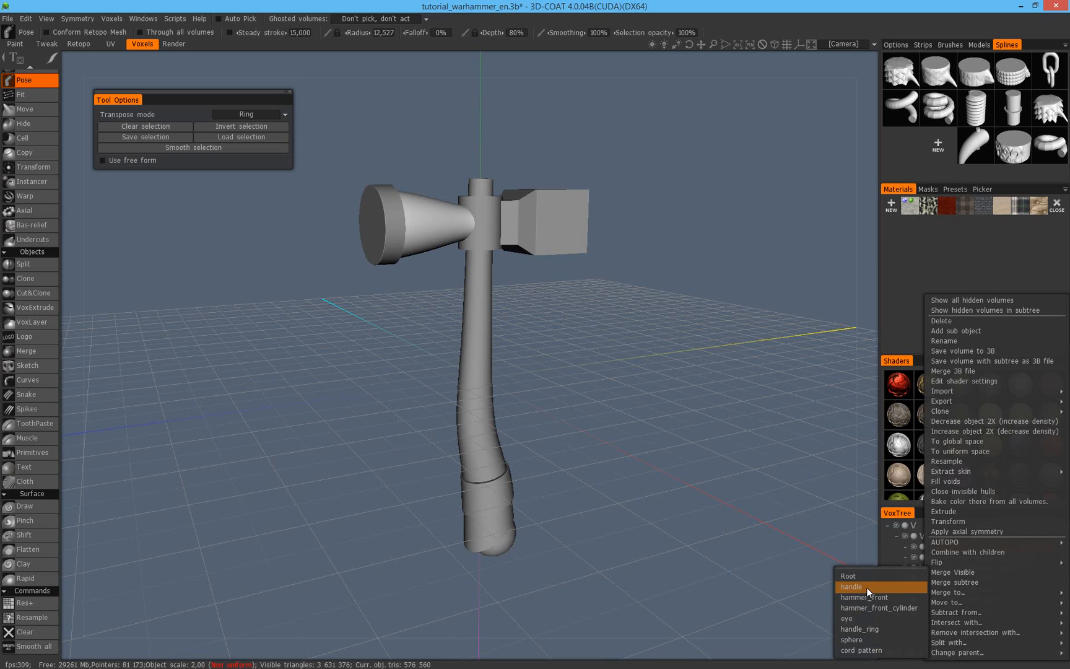
click(867, 587)
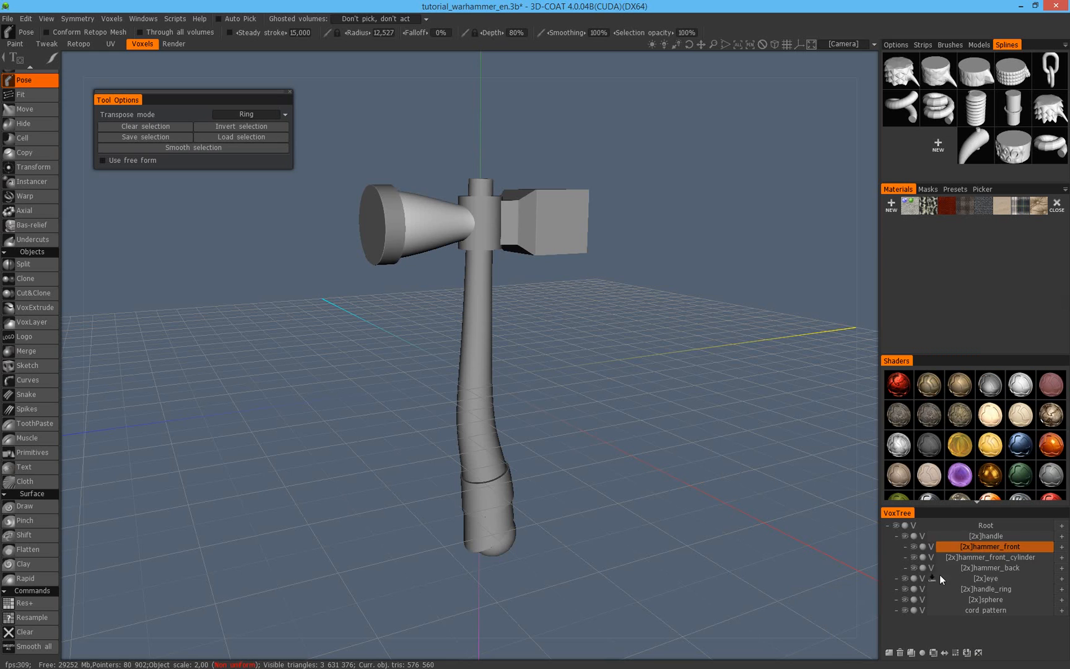
Change the parent of the eye and handle_ring layers to handle.
click(998, 582)
right_click(1000, 581)
mouse_move(976, 655)
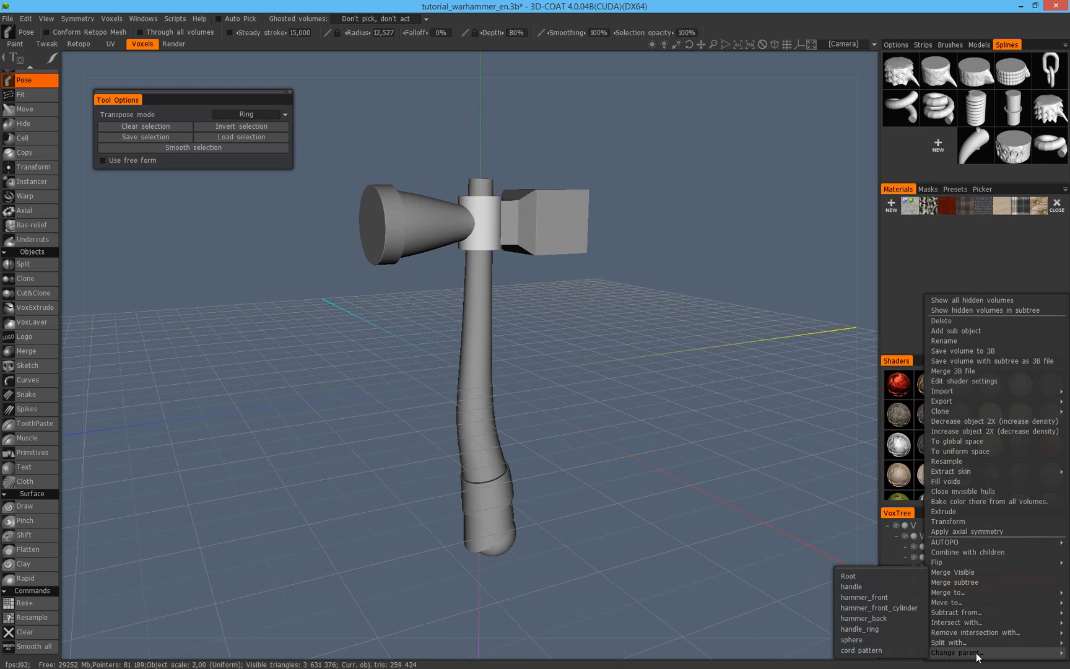
click(879, 586)
right_click(995, 591)
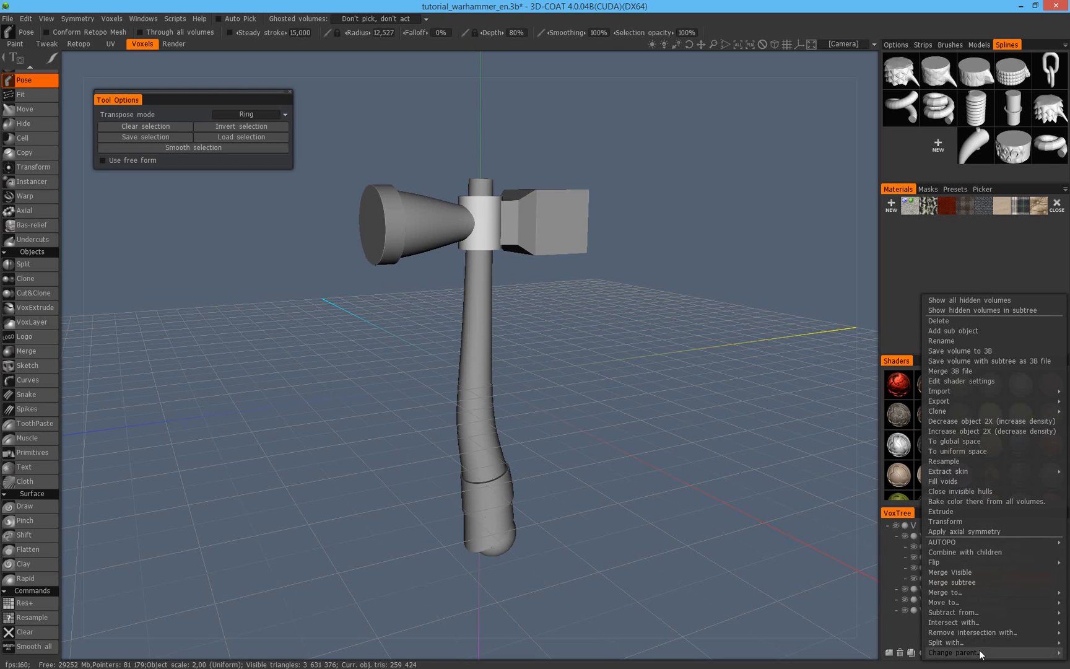
mouse_move(983, 652)
click(869, 586)
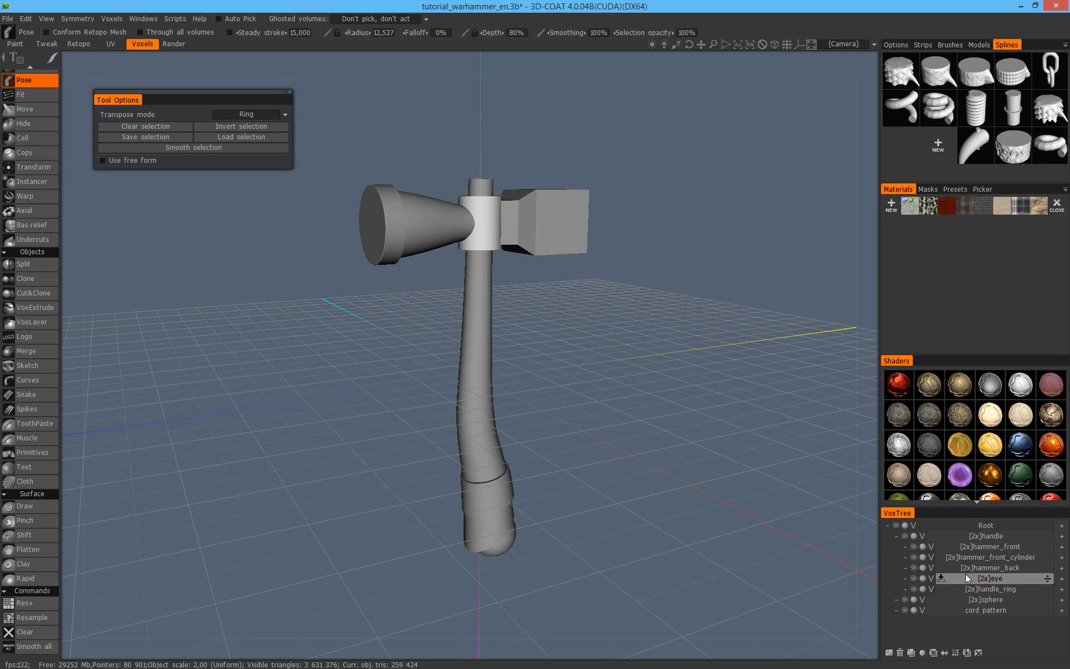
Change the parent of the sphere layer to handle.
right_click(1006, 596)
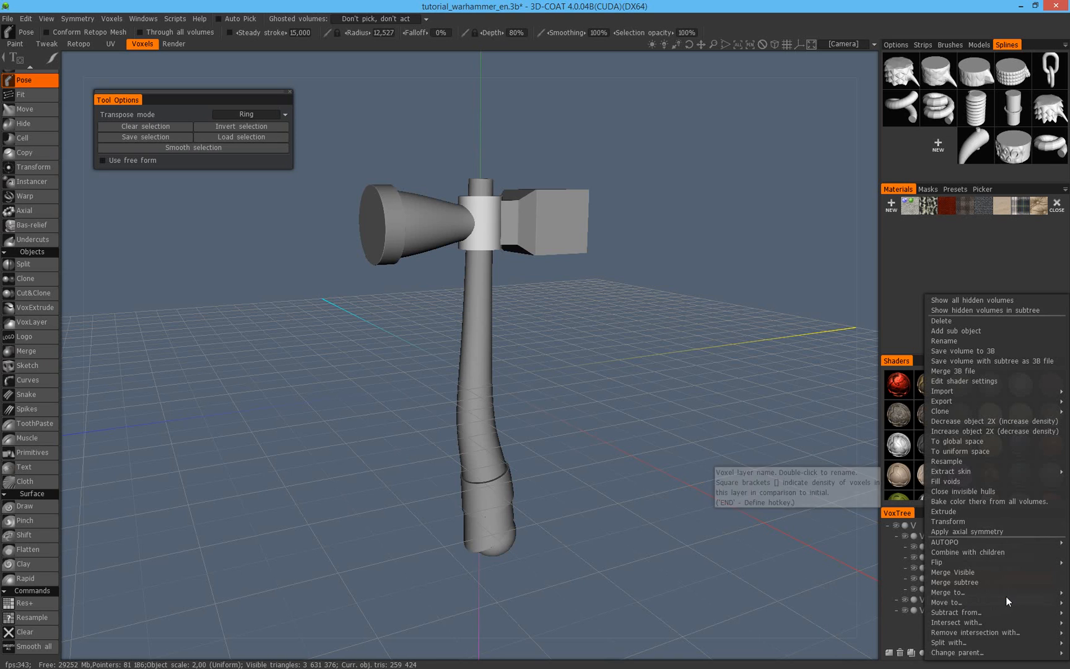
mouse_move(985, 653)
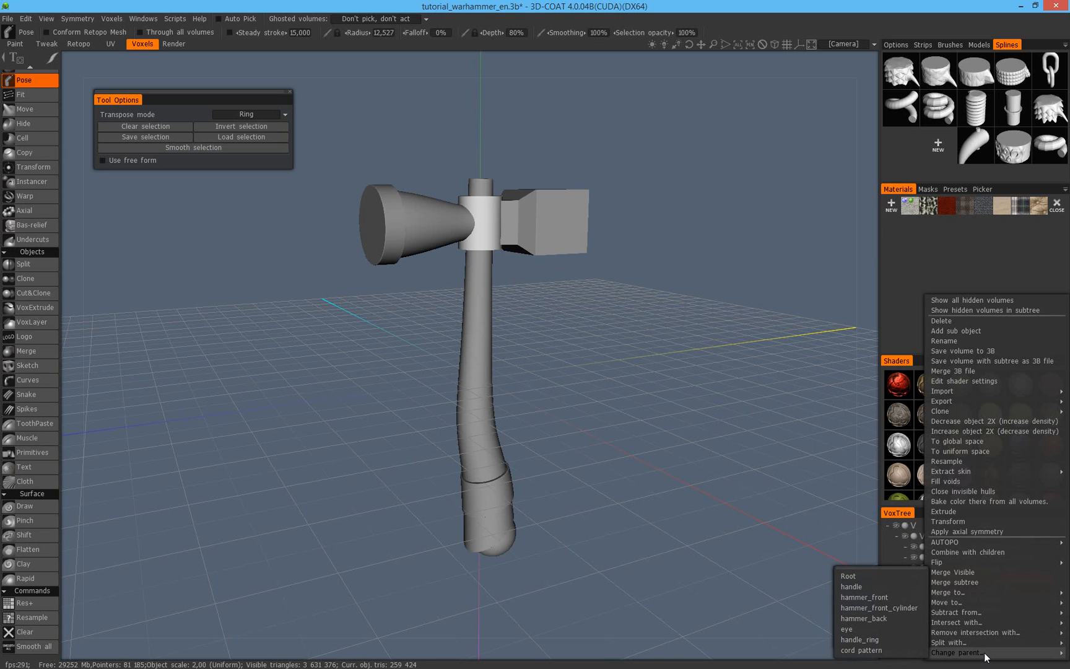
click(871, 587)
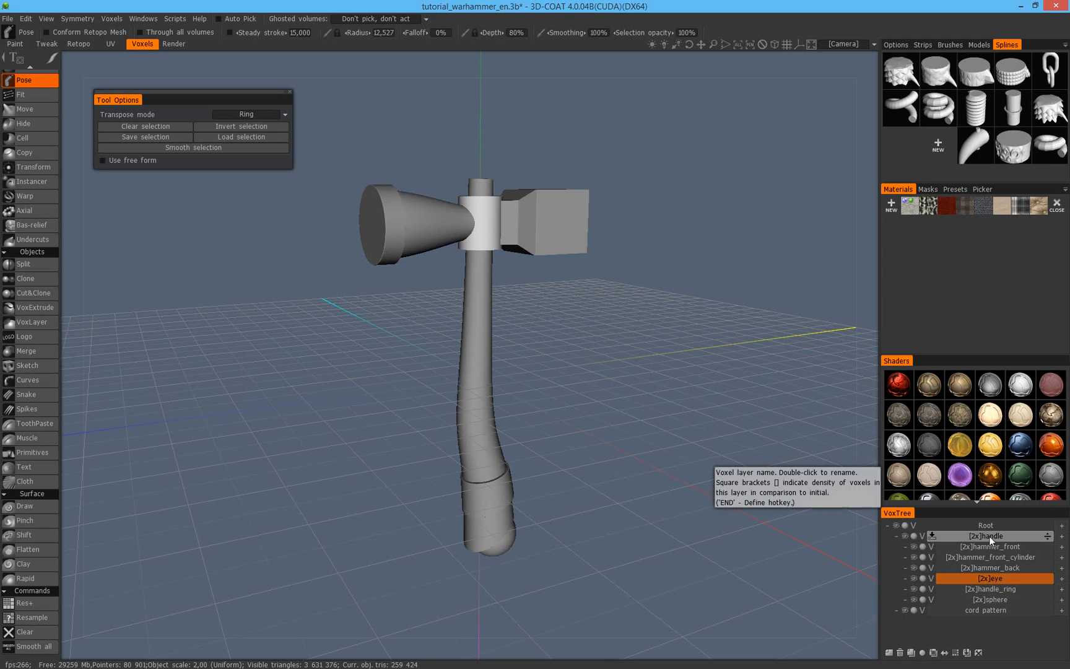
Collapse the handle layer's subtree and hide the whole hammer.
click(897, 535)
click(897, 536)
click(896, 536)
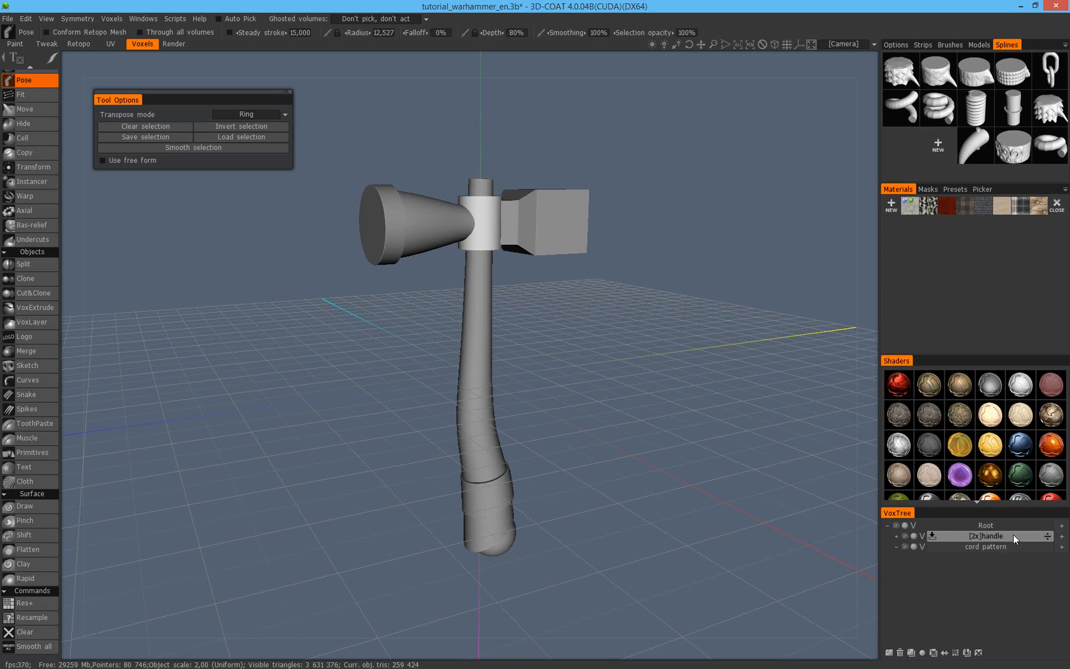
click(906, 536)
click(906, 535)
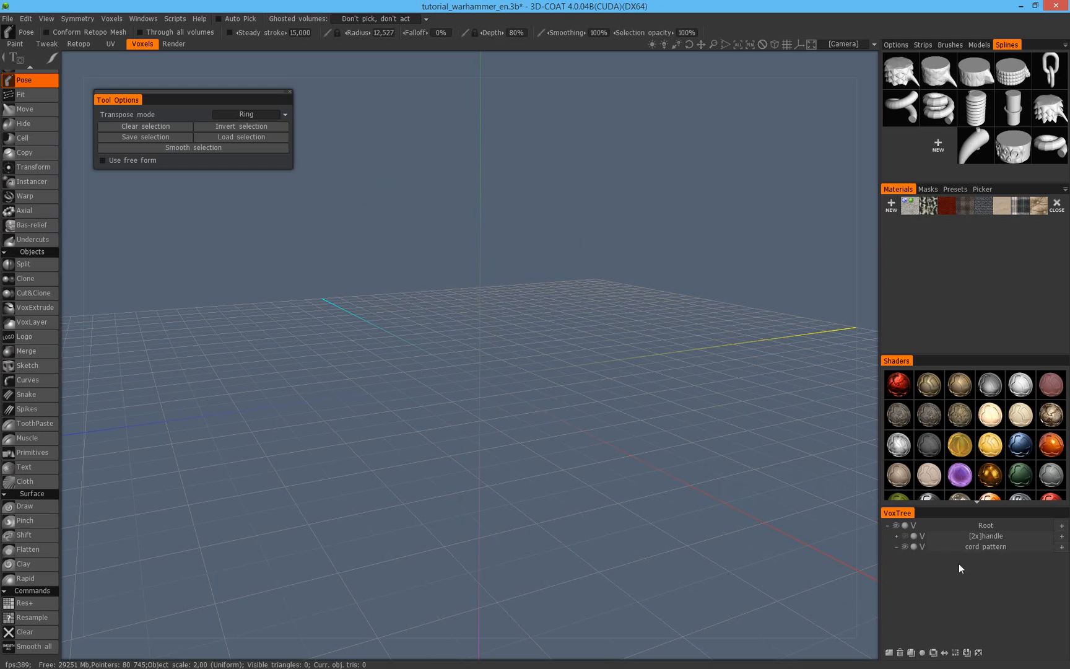
Start a cylinder primitive on the cord pattern layer.
click(993, 548)
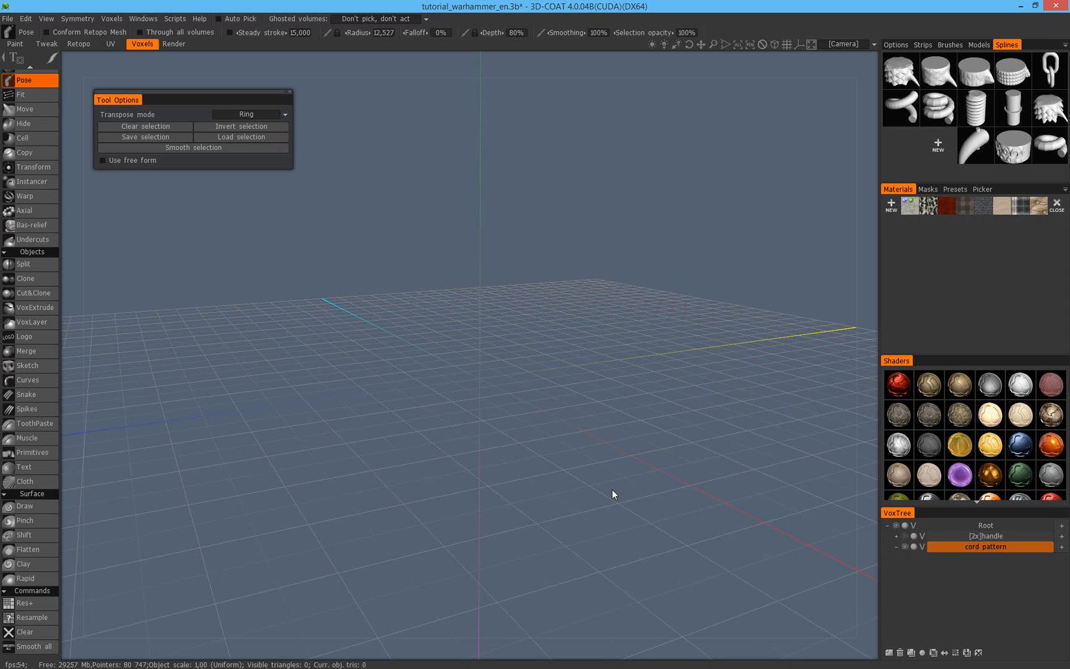
drag(564, 423, 575, 450)
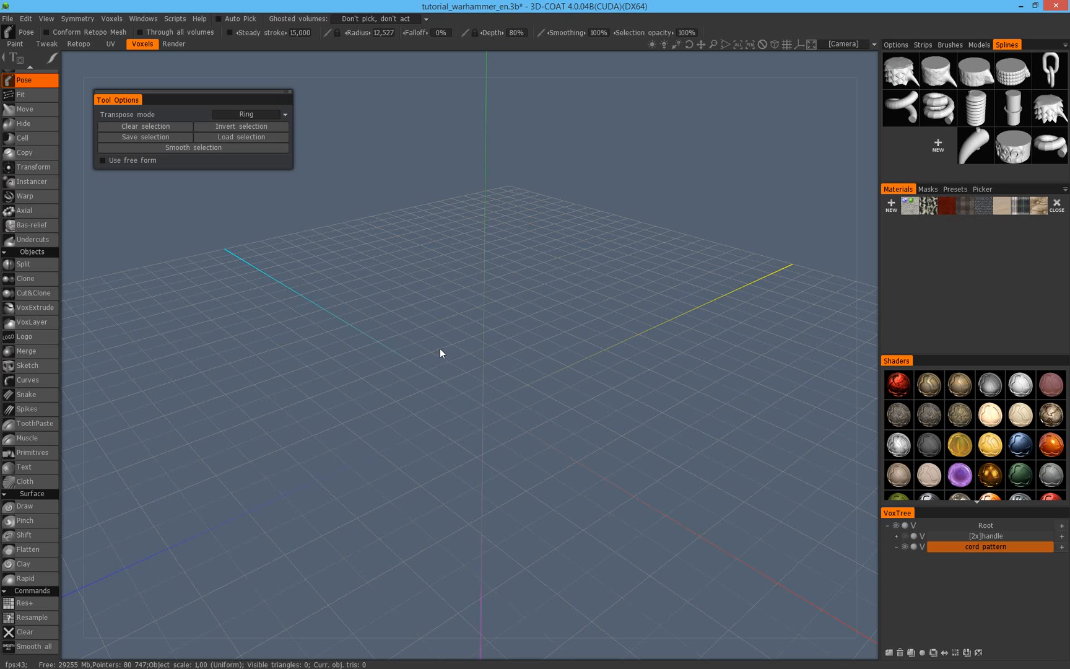
scroll(555, 356, up, 5)
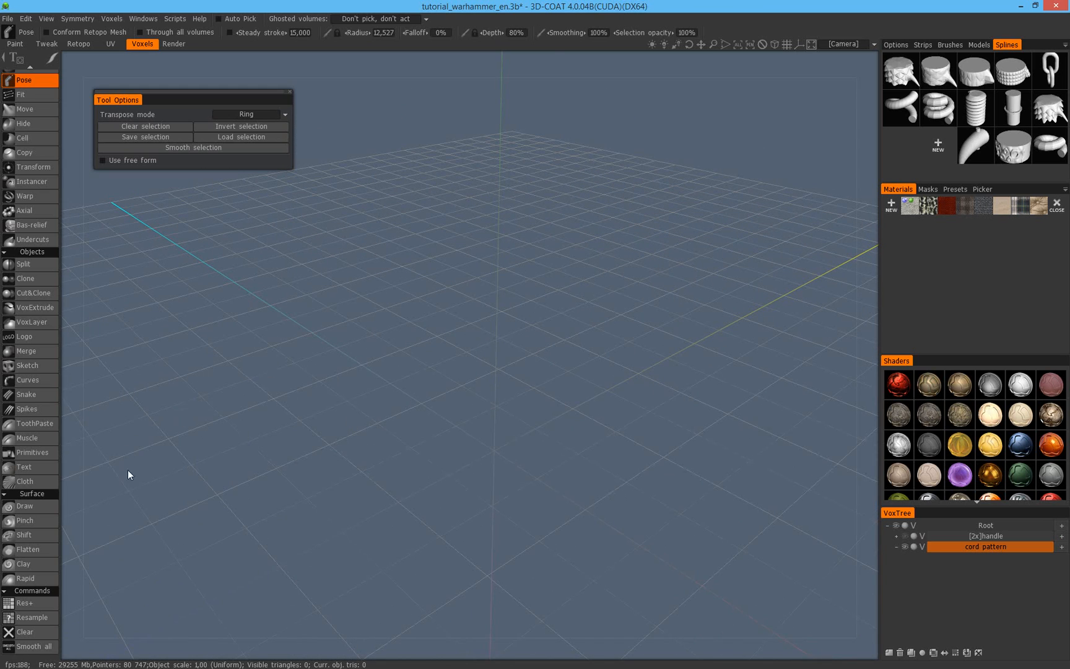
scroll(42, 456, up, 2)
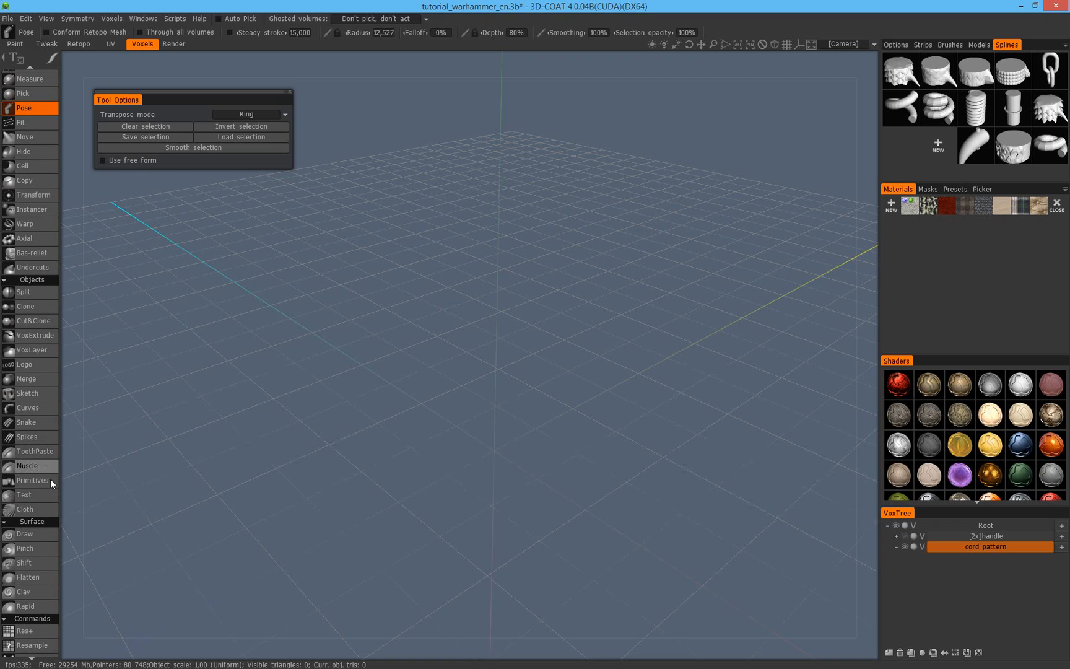
click(46, 480)
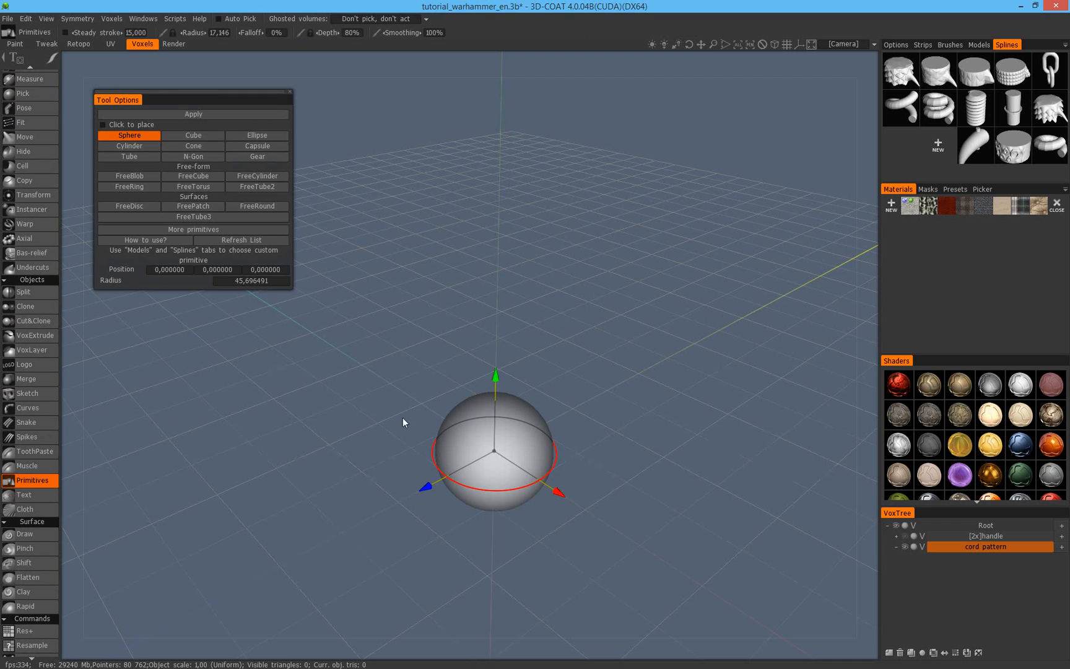
click(140, 147)
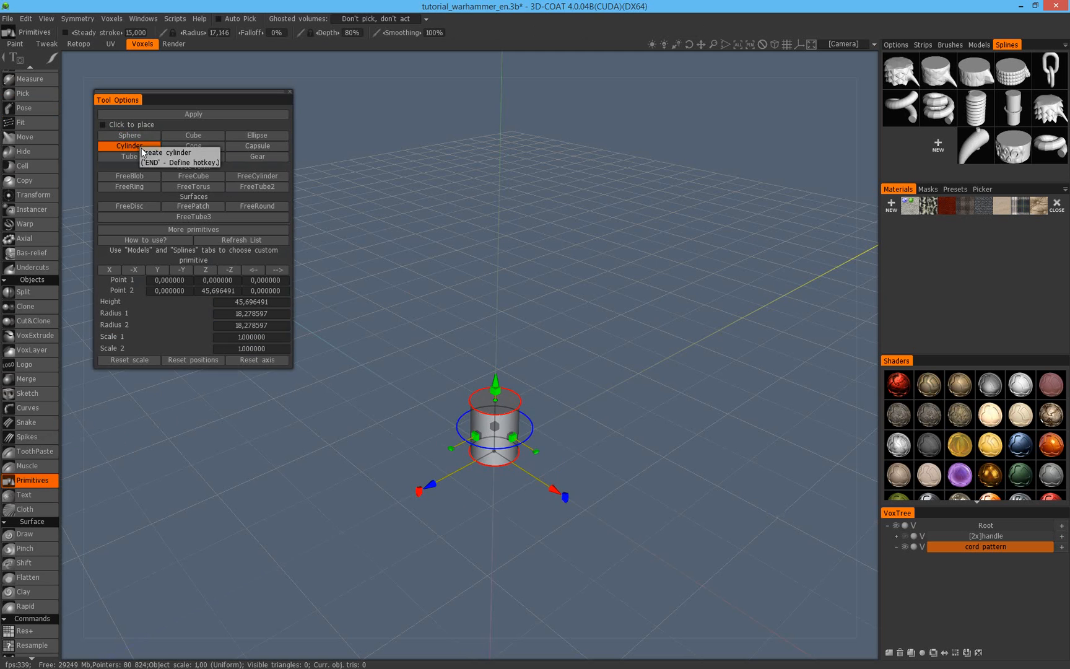
Narrow the cylinder freehand to a base radius of about 7.2 and a top radius of about 6.
right_drag(544, 368, 598, 397)
middle_drag(598, 397, 605, 368)
drag(605, 368, 616, 332)
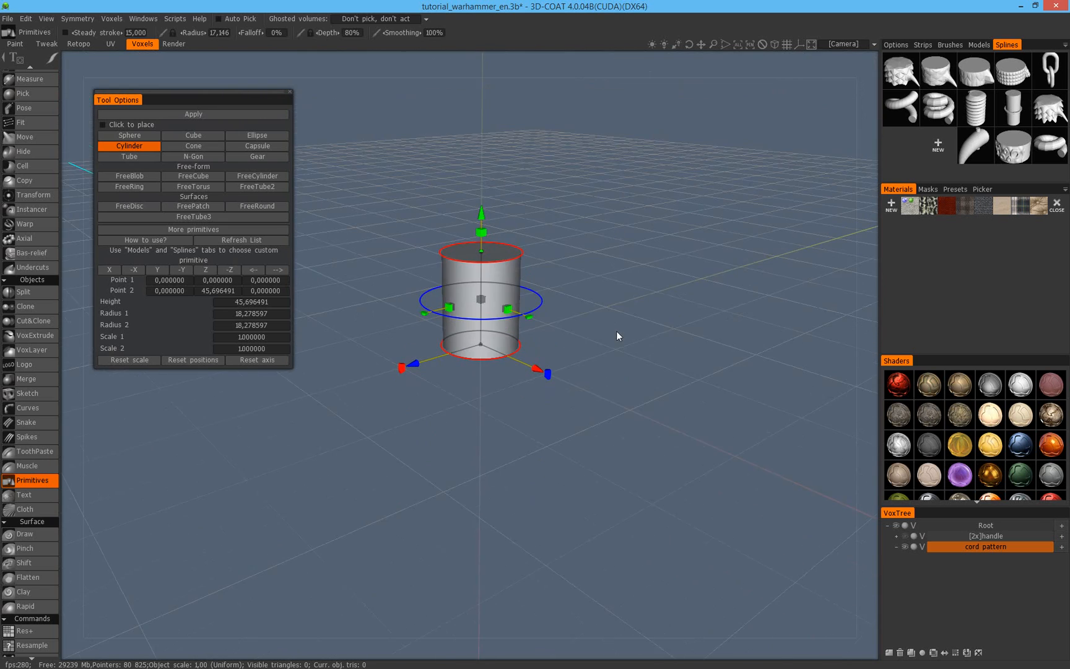
right_drag(563, 276, 610, 251)
middle_drag(611, 251, 611, 357)
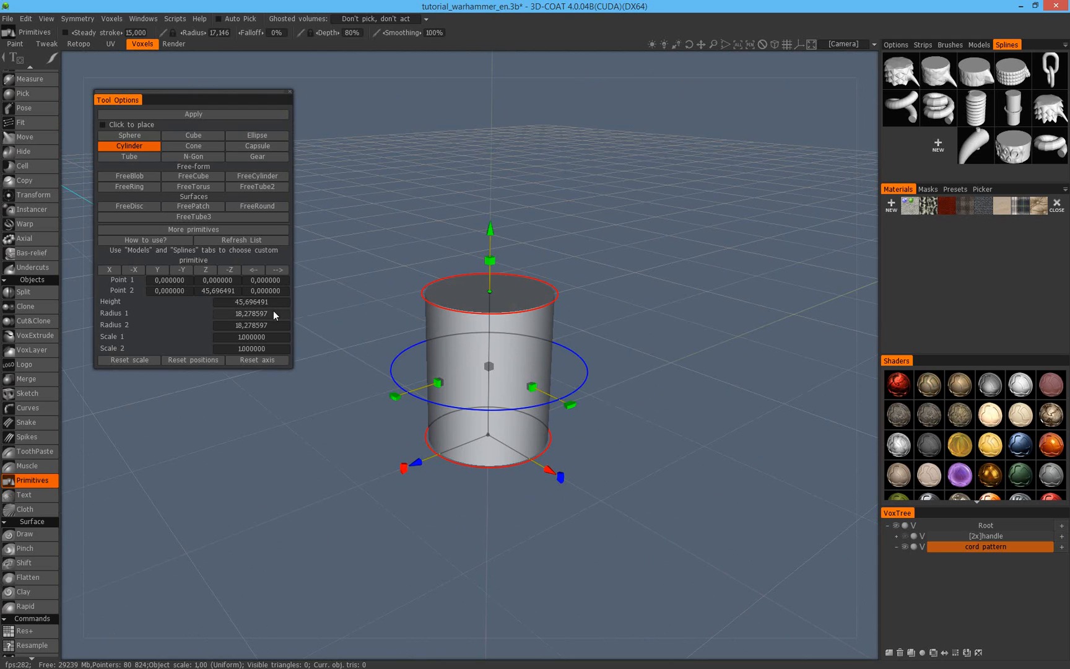
drag(558, 300, 515, 298)
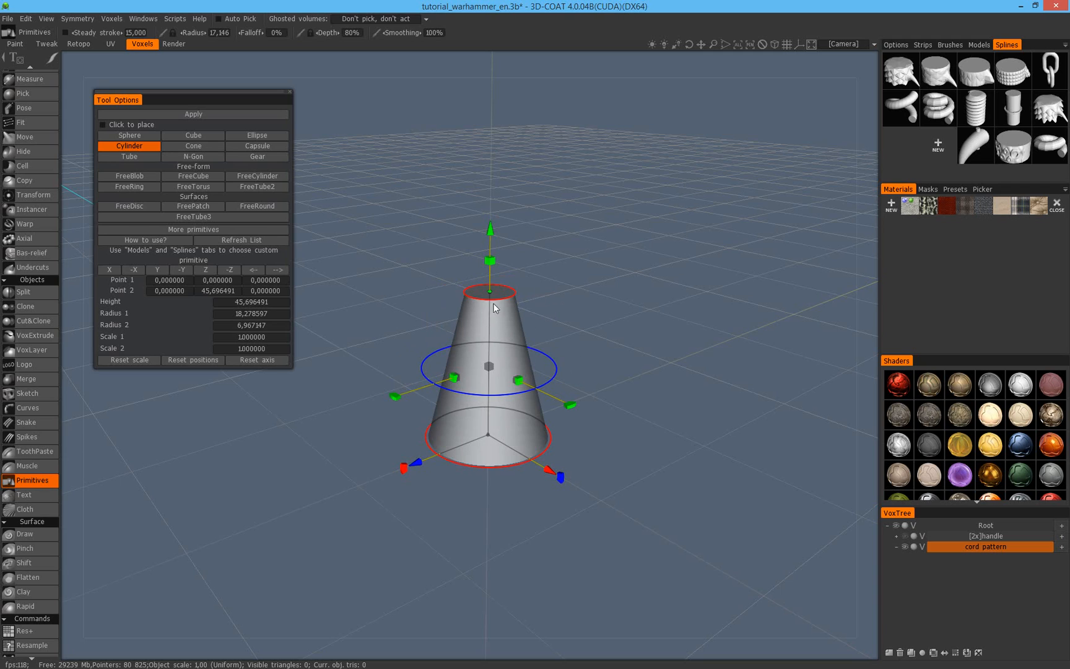
drag(554, 438, 515, 446)
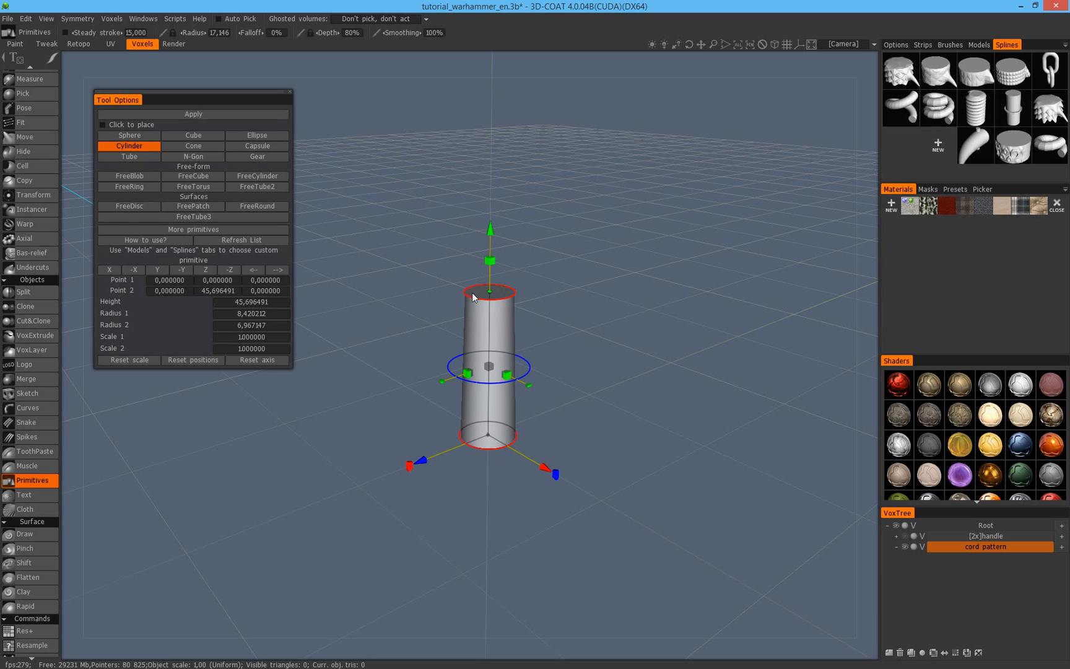
mouse_move(529, 367)
mouse_down()
mouse_move(545, 370)
mouse_move(521, 377)
mouse_up()
Set both radii of the cylinder to 5 and its height to 50.
click(277, 314)
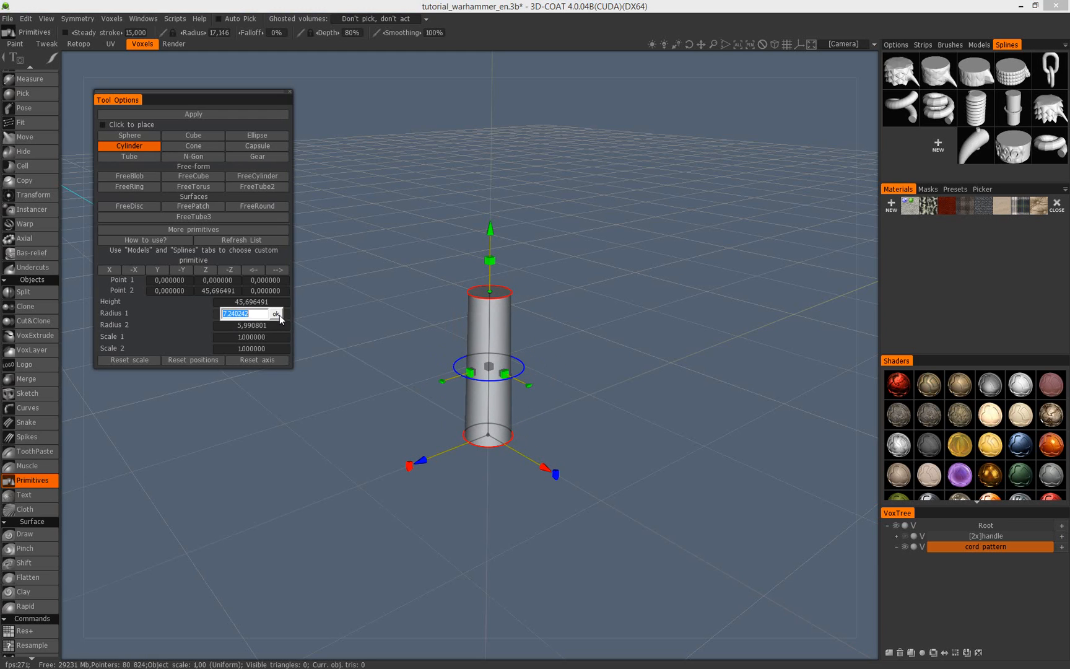
text(5)
key(Return)
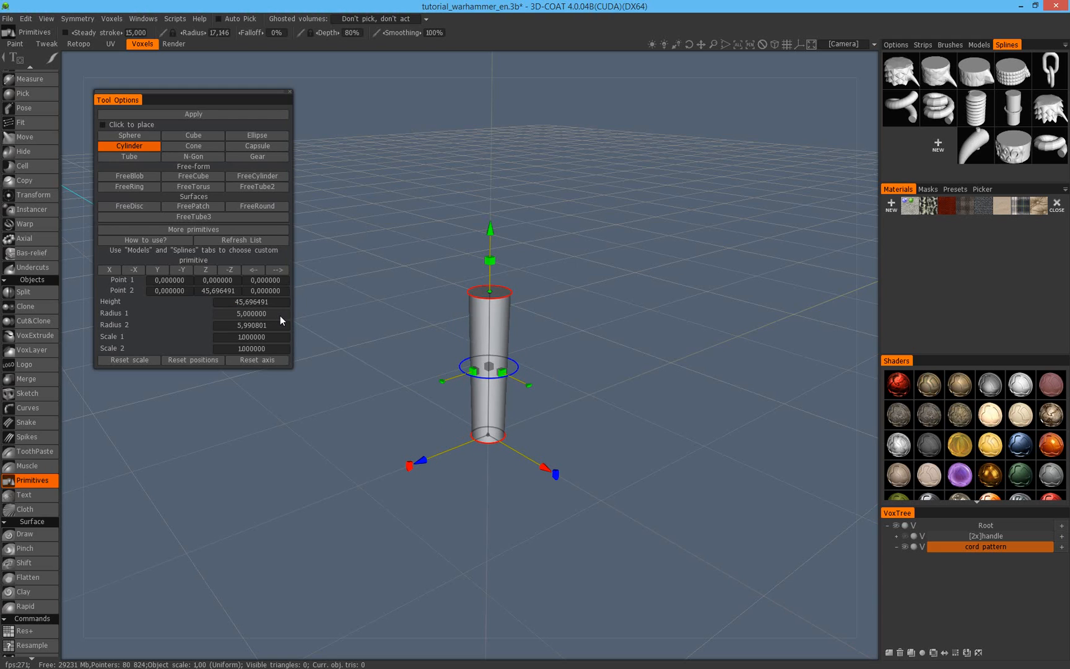
click(278, 325)
text(5)
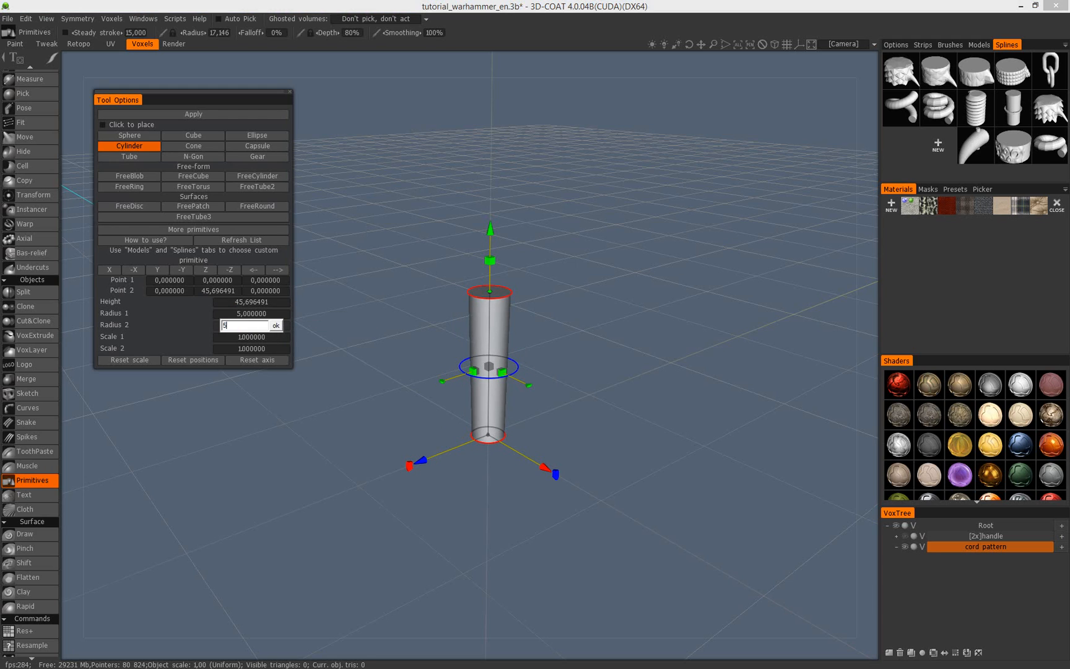
key(Return)
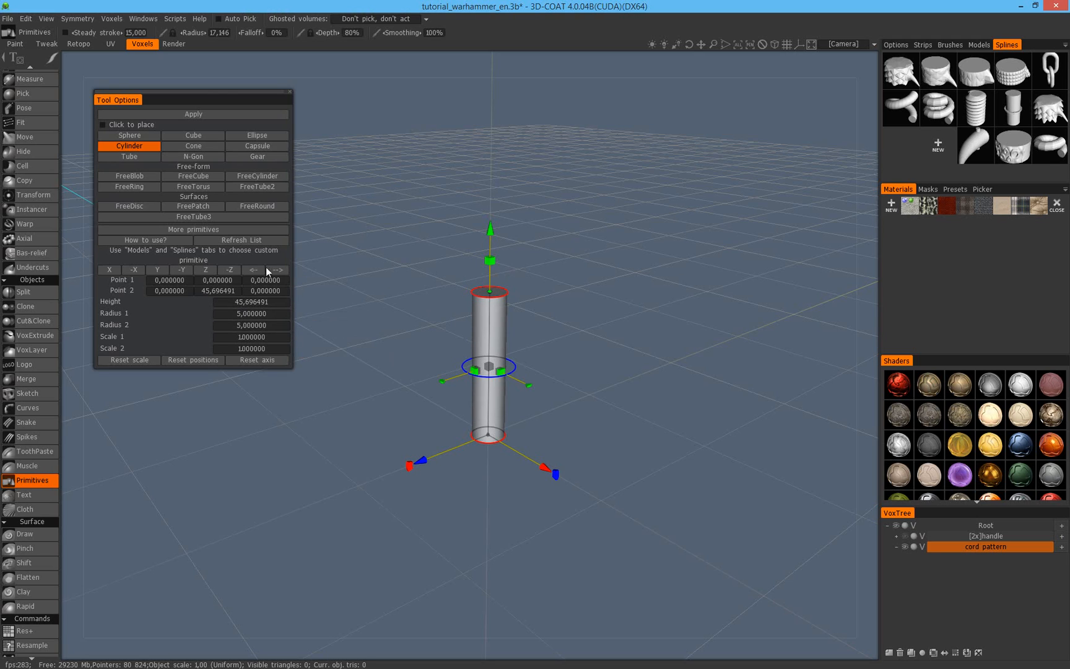
click(271, 302)
text(50)
key(Return)
Offset the cylinder from the origin by setting the Z coordinate of Point 1 and Point 2 to -5.
drag(558, 308, 616, 339)
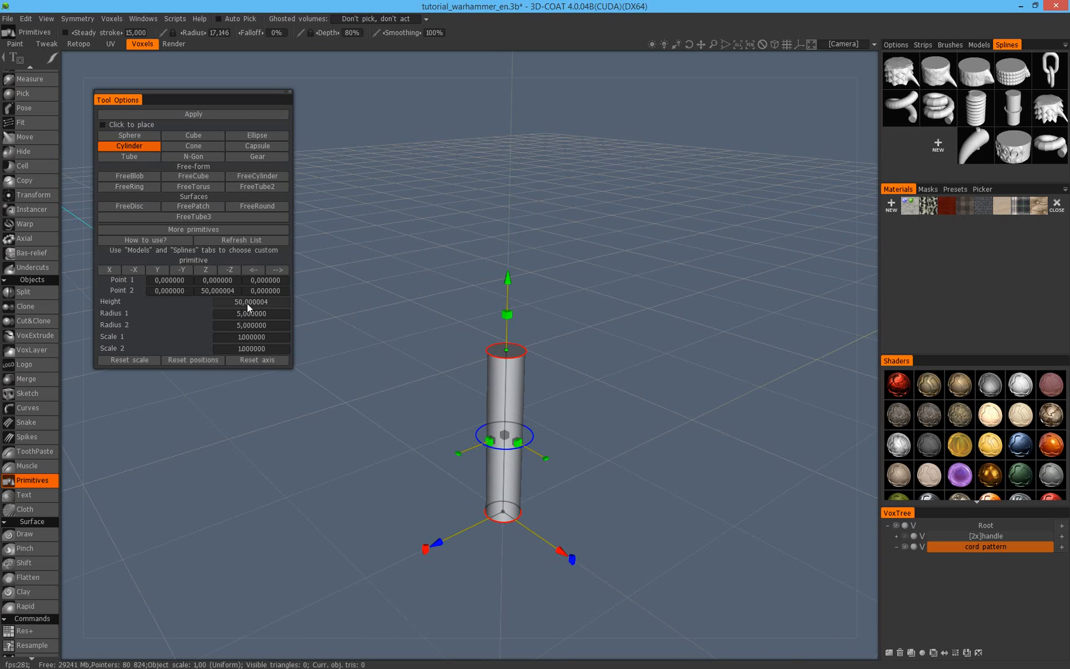
mouse_move(598, 382)
mouse_down()
mouse_move(605, 347)
mouse_move(599, 360)
mouse_up()
mouse_move(600, 361)
right_down()
mouse_move(638, 352)
mouse_move(586, 346)
mouse_move(594, 382)
right_up()
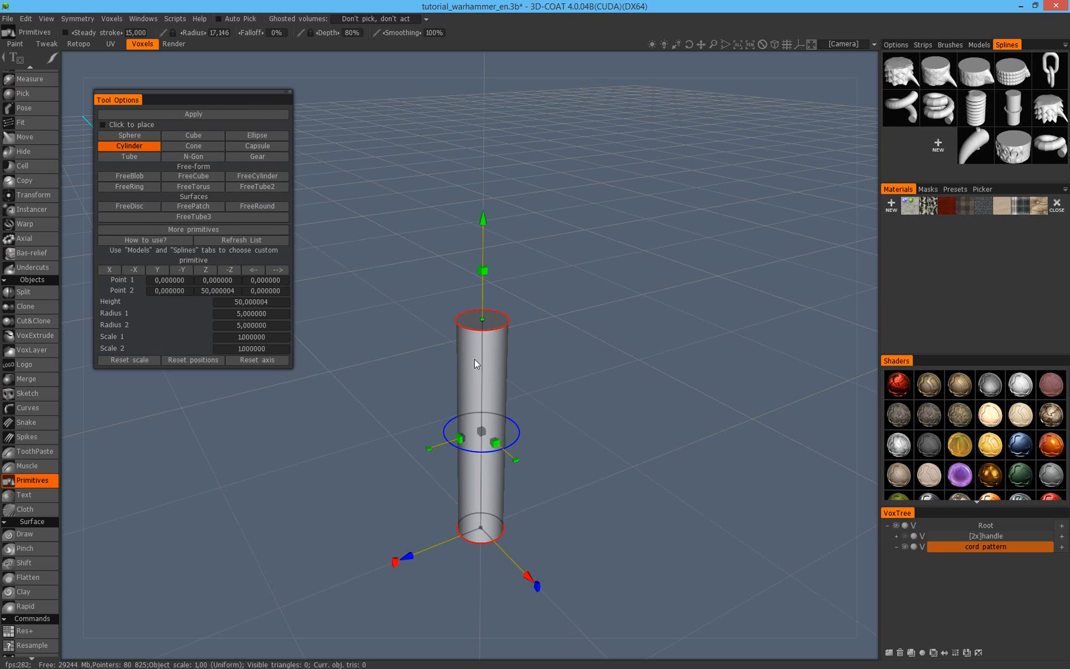
drag(403, 561, 425, 552)
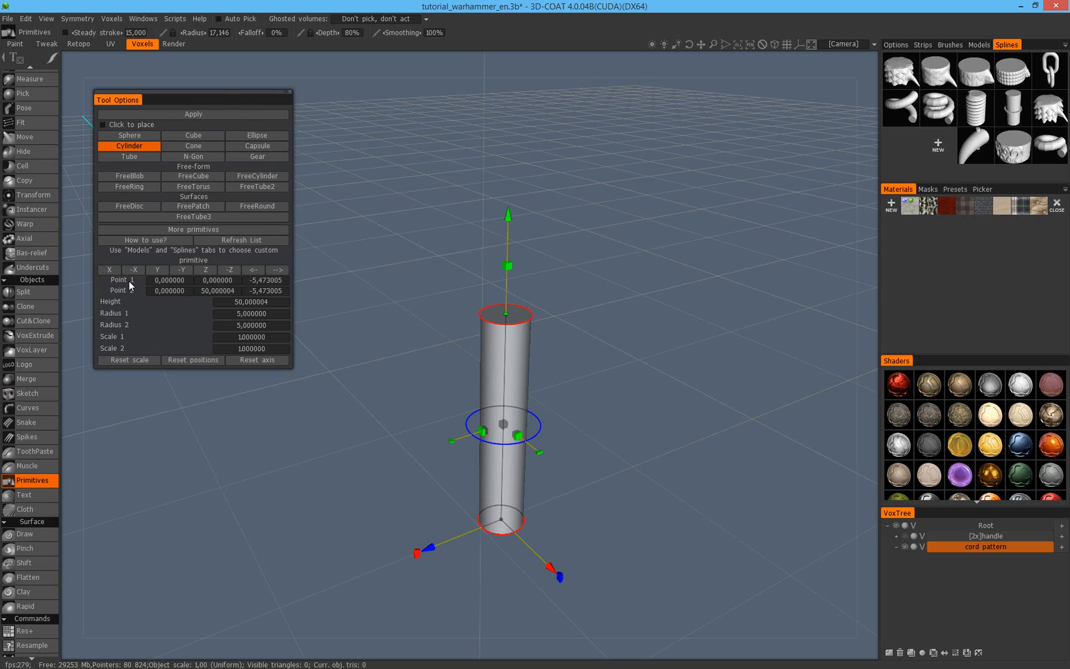
click(259, 282)
text(-5)
key(Return)
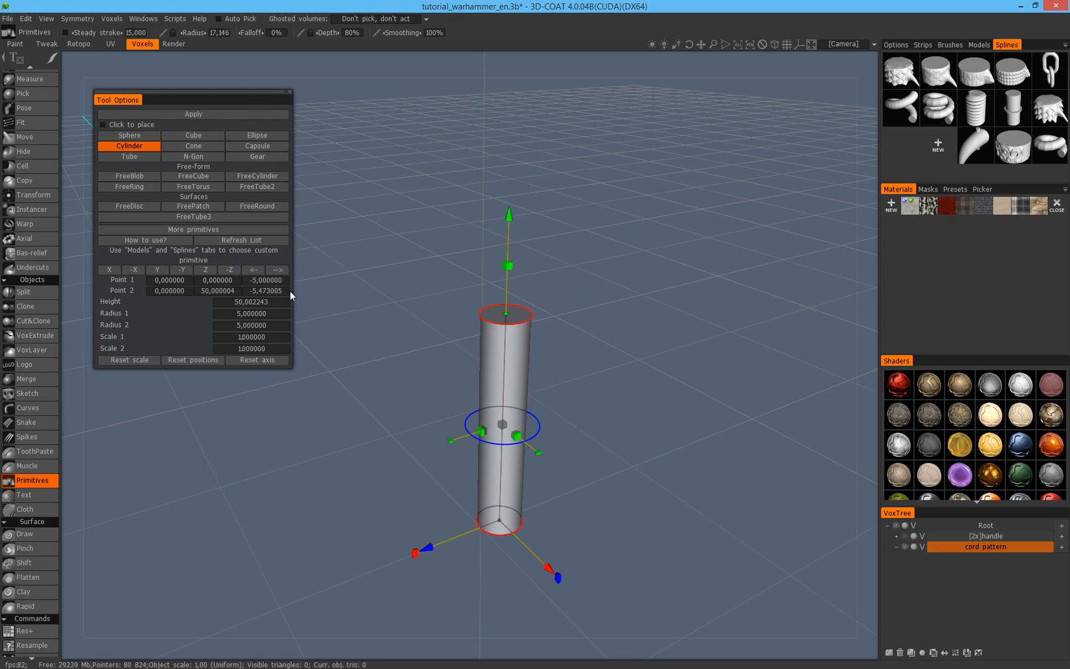
click(279, 291)
text(-5)
key(Return)
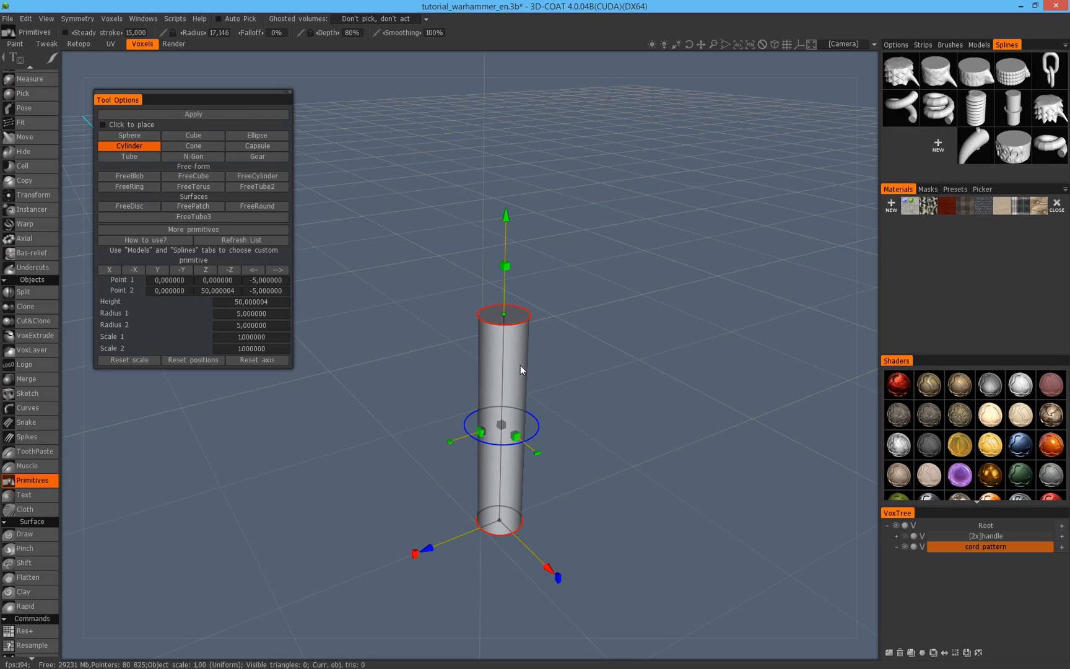
Double the cord pattern layer's voxel density twice to reach 4x, accepting that the operation is not undoable.
click(994, 549)
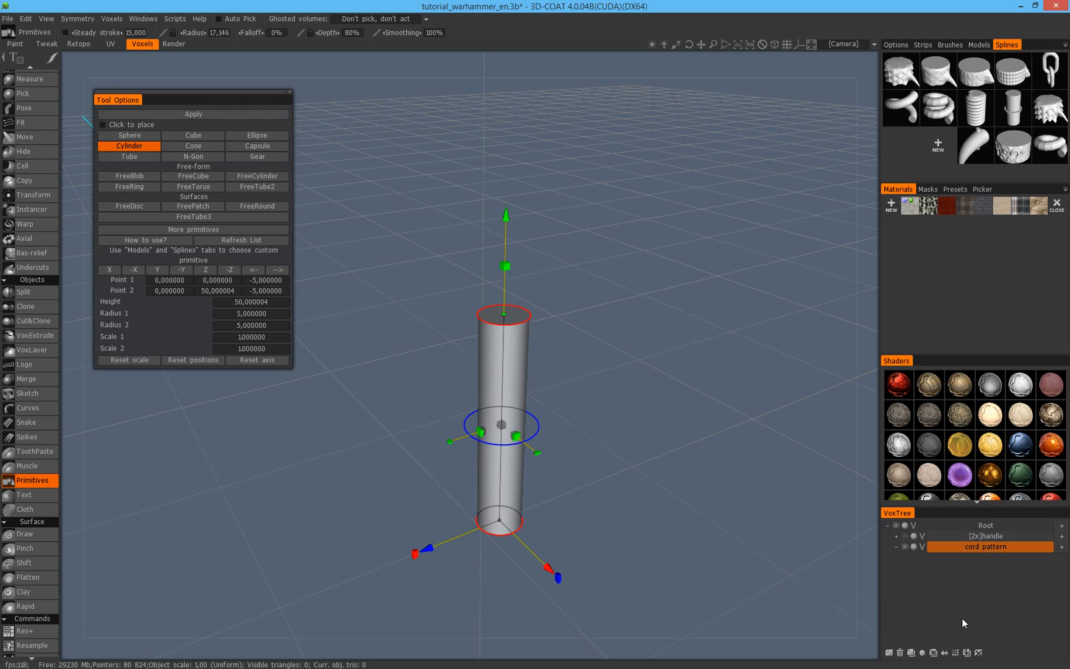
click(956, 653)
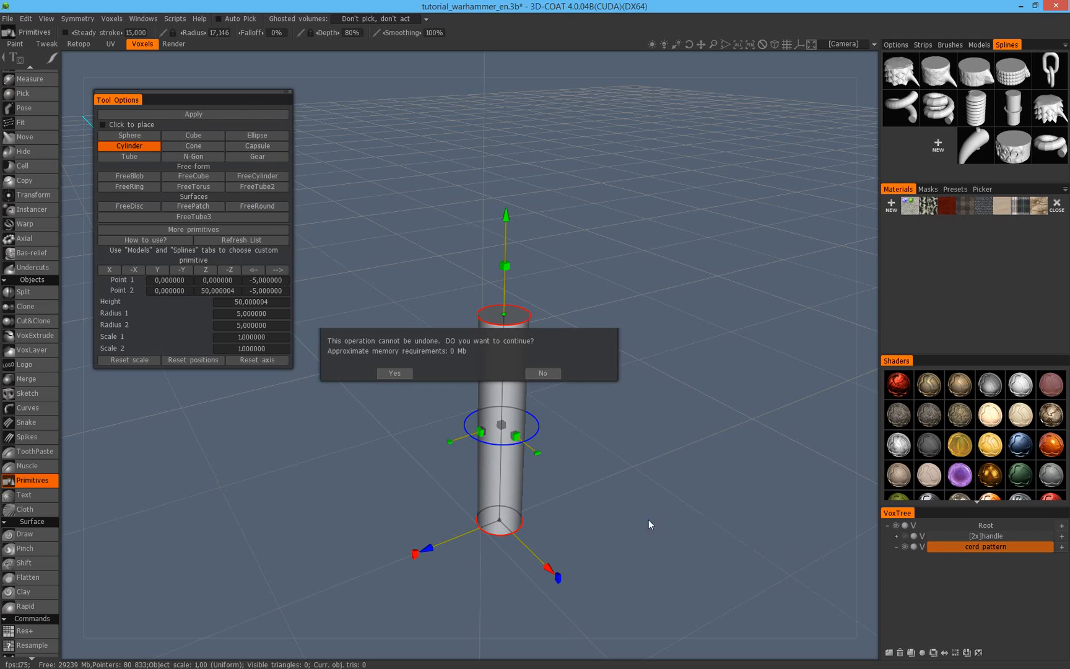
key(Return)
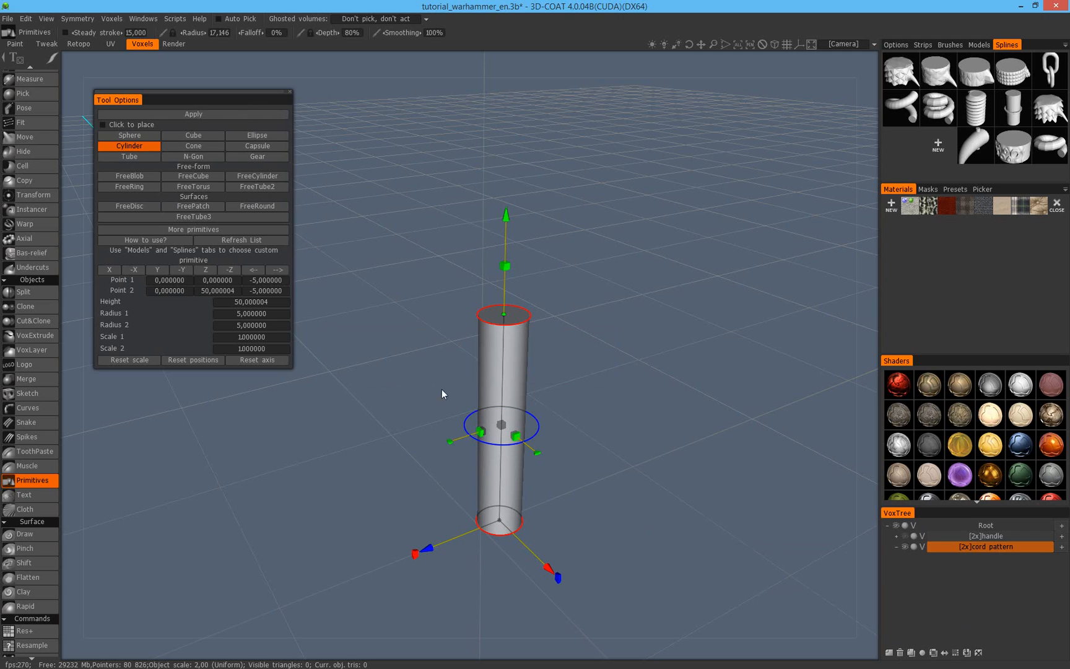
click(965, 549)
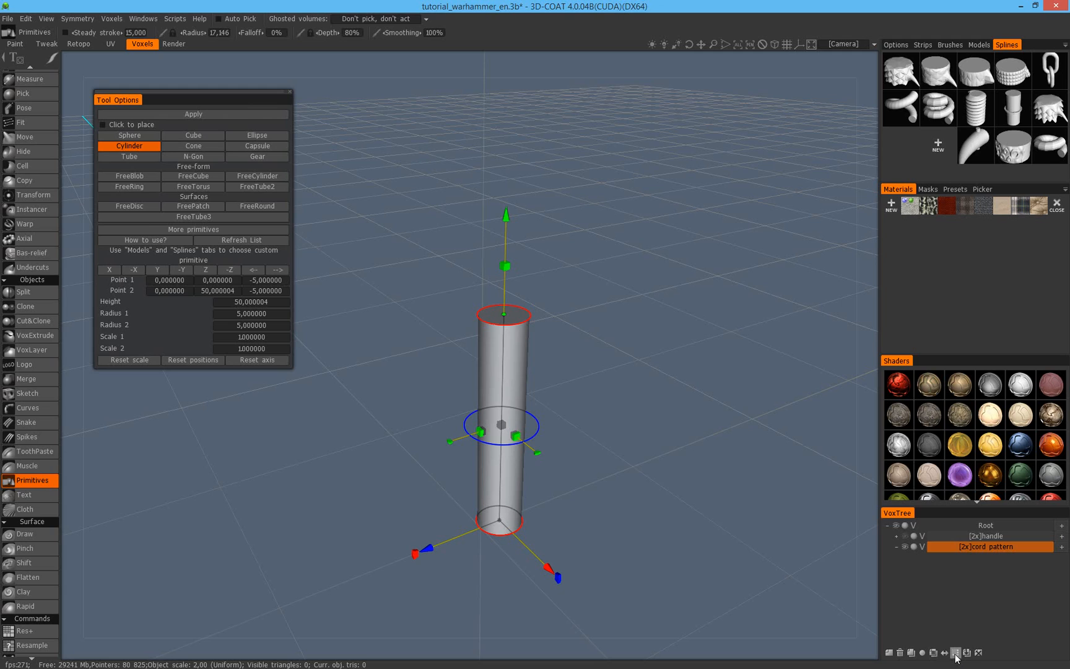
click(956, 654)
click(407, 378)
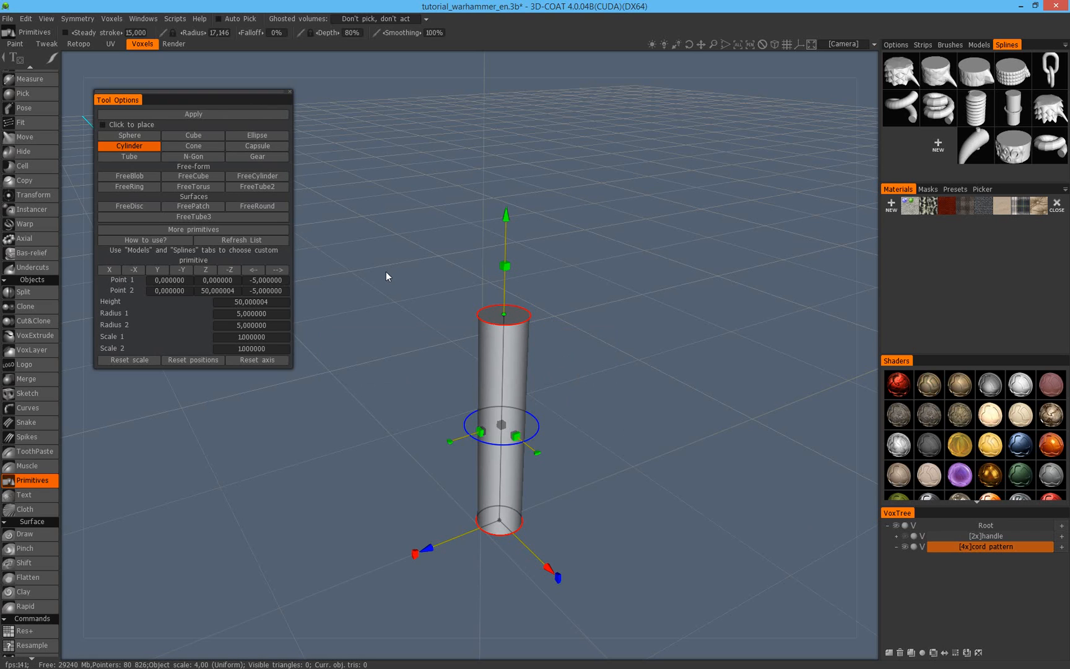
Apply the cylinder to the cord pattern layer and view it from the top with the Pick tool active.
click(214, 114)
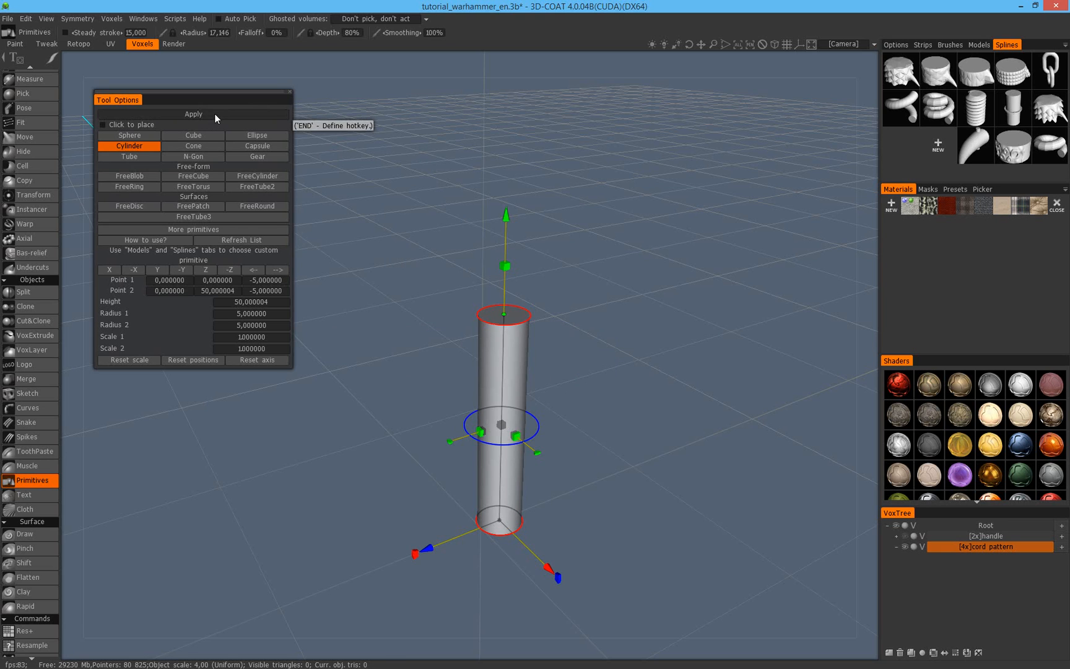
click(38, 94)
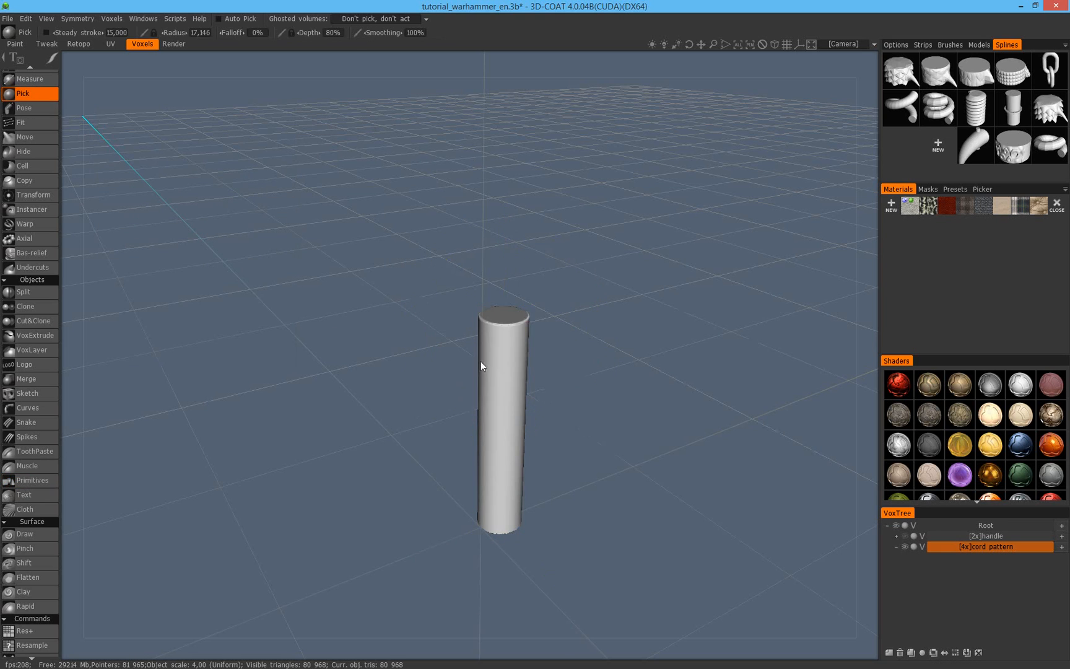
drag(624, 377, 555, 468)
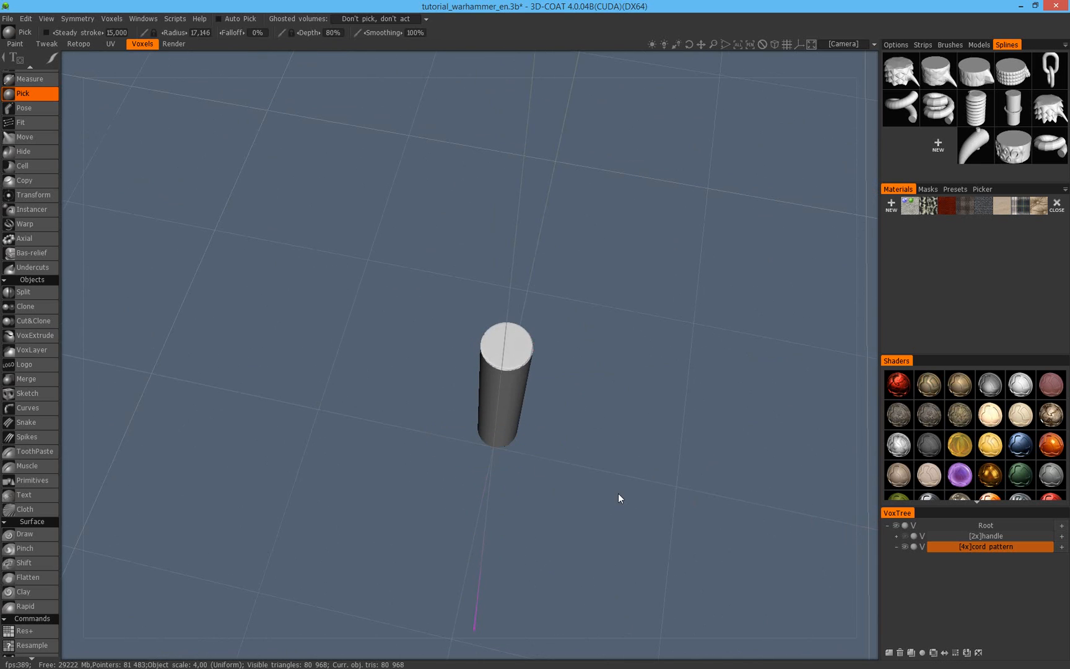
key(KP_7)
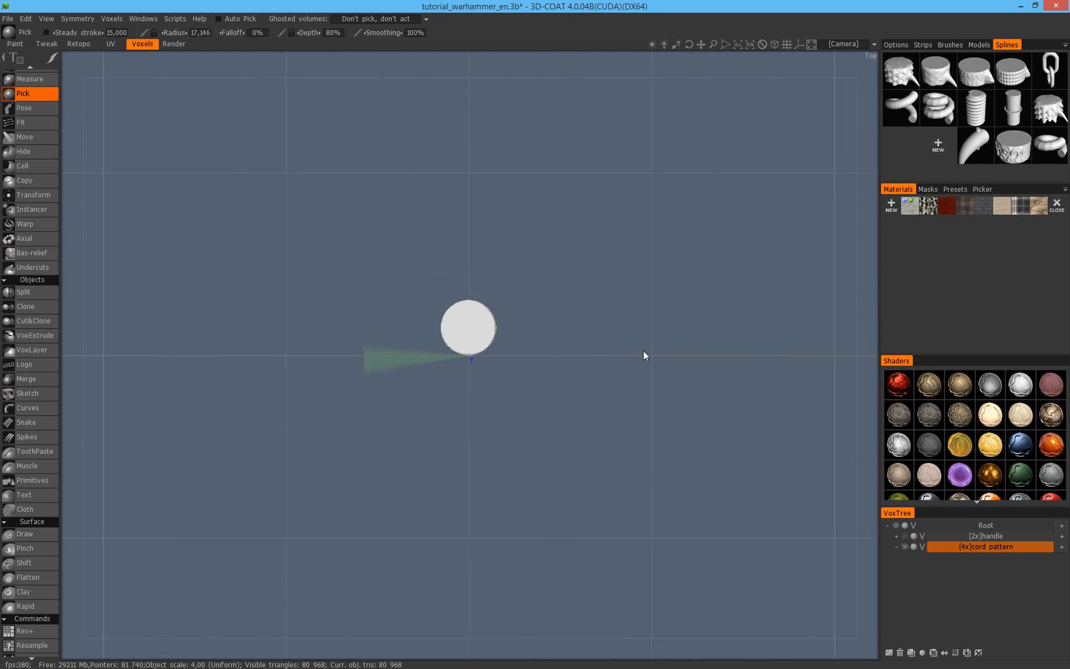
scroll(644, 355, down, 5)
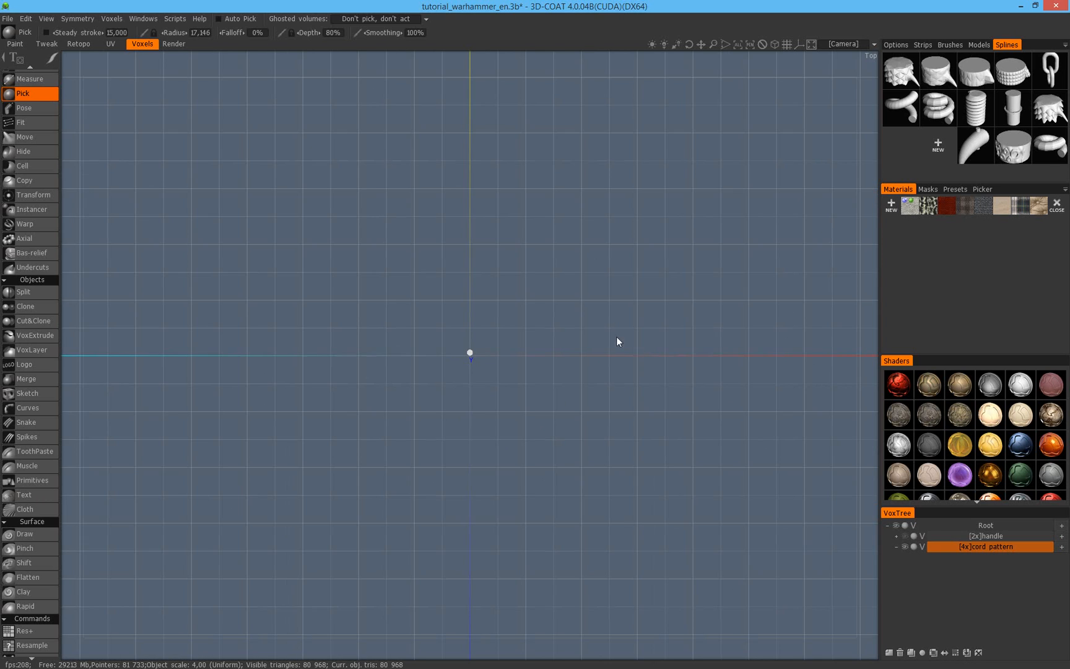
scroll(640, 309, up, 2)
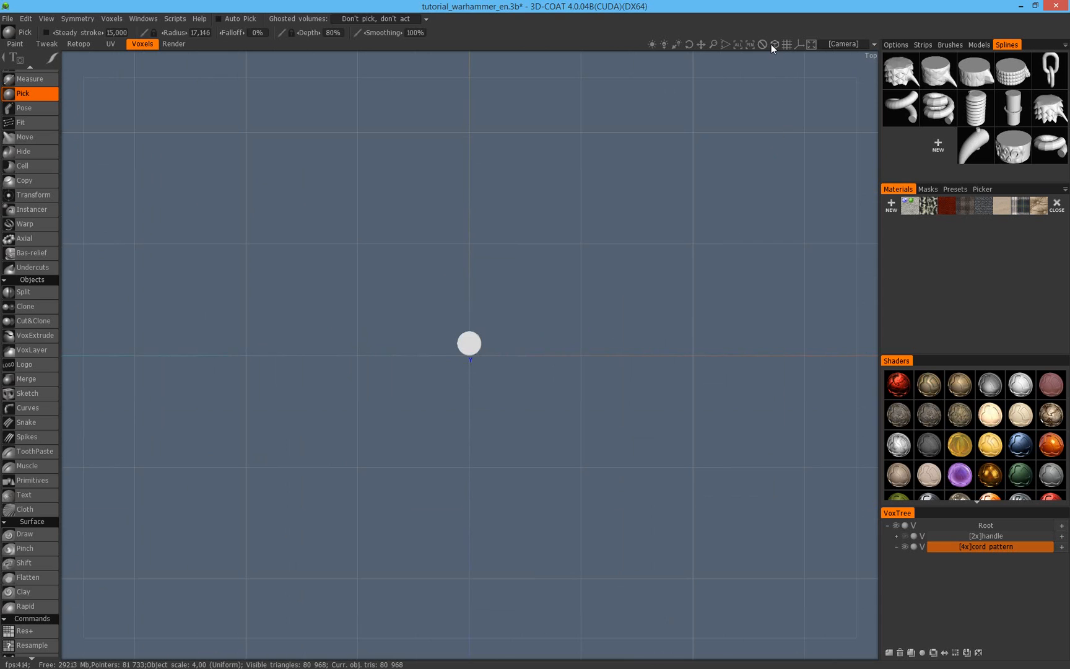
Preview the Warp tool's Twist deformation on the single cylinder of the cord pattern layer.
right_drag(571, 226, 653, 203)
middle_drag(576, 216, 582, 261)
right_drag(582, 260, 690, 330)
middle_drag(689, 335, 621, 290)
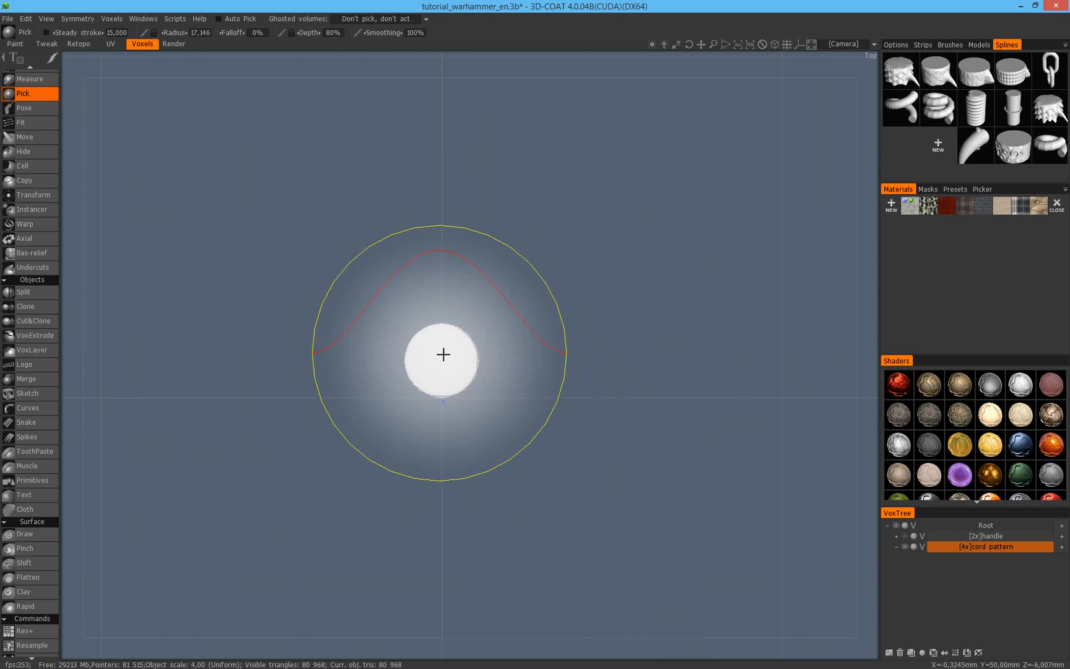
drag(544, 375, 467, 323)
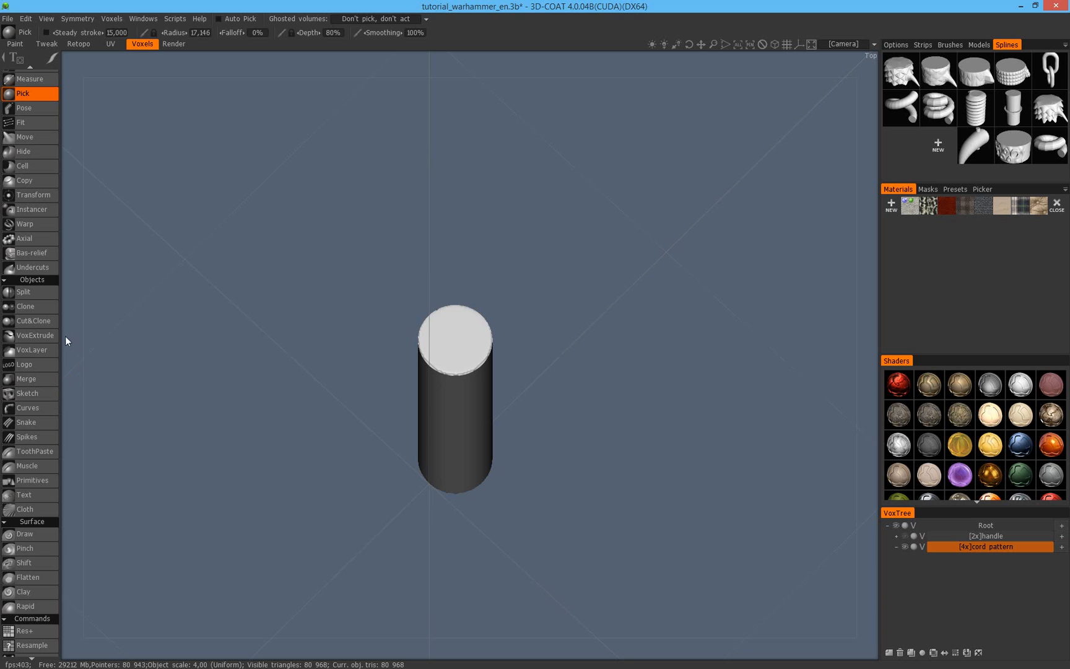
click(39, 223)
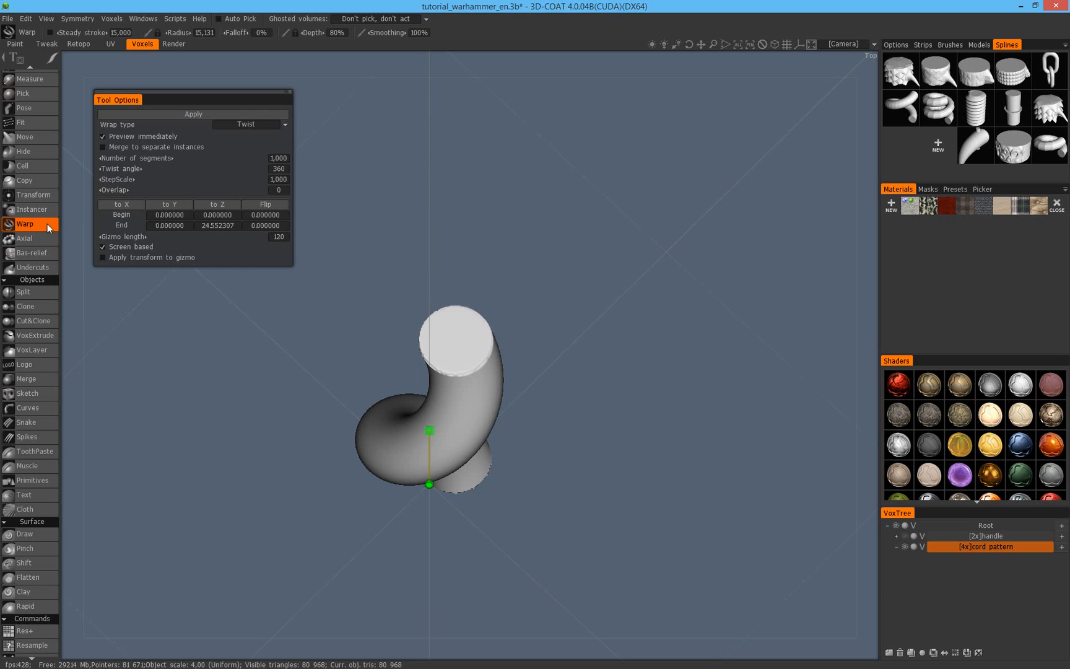
drag(583, 451, 560, 318)
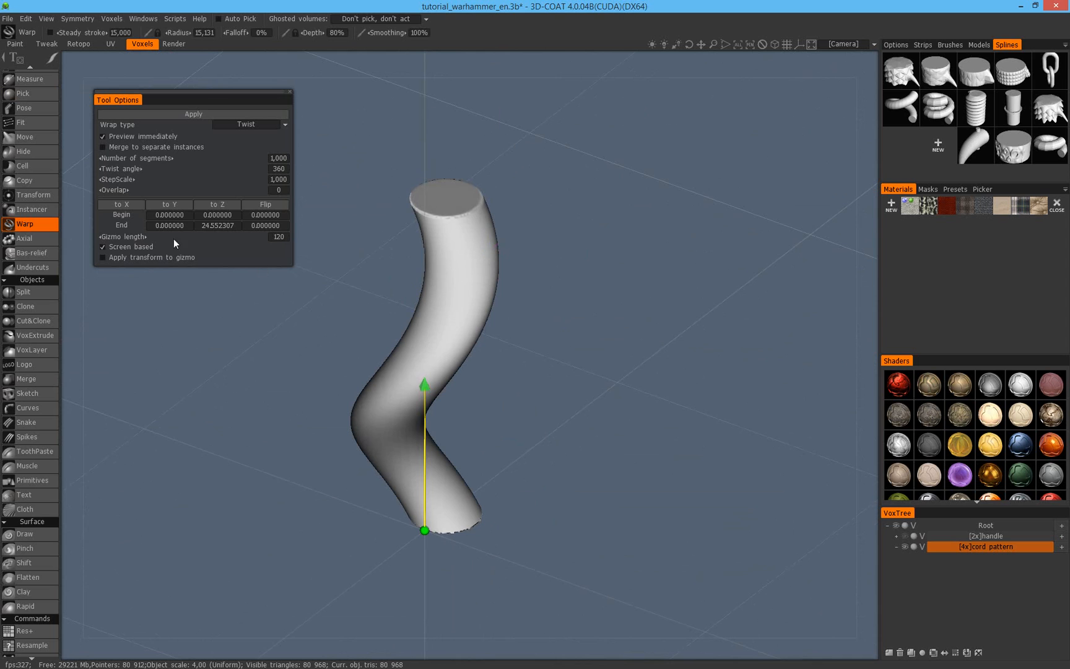
Preview three-fold axial copies of the cylinder with the Axial tool, declining to apply the transformation.
click(28, 242)
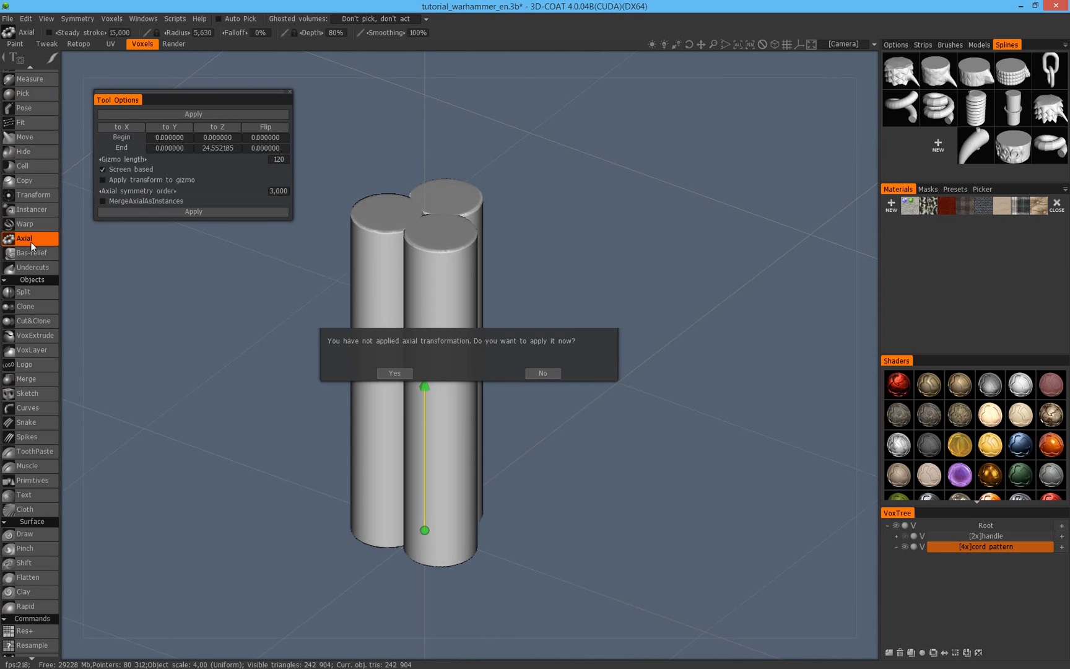
scroll(584, 439, down, 2)
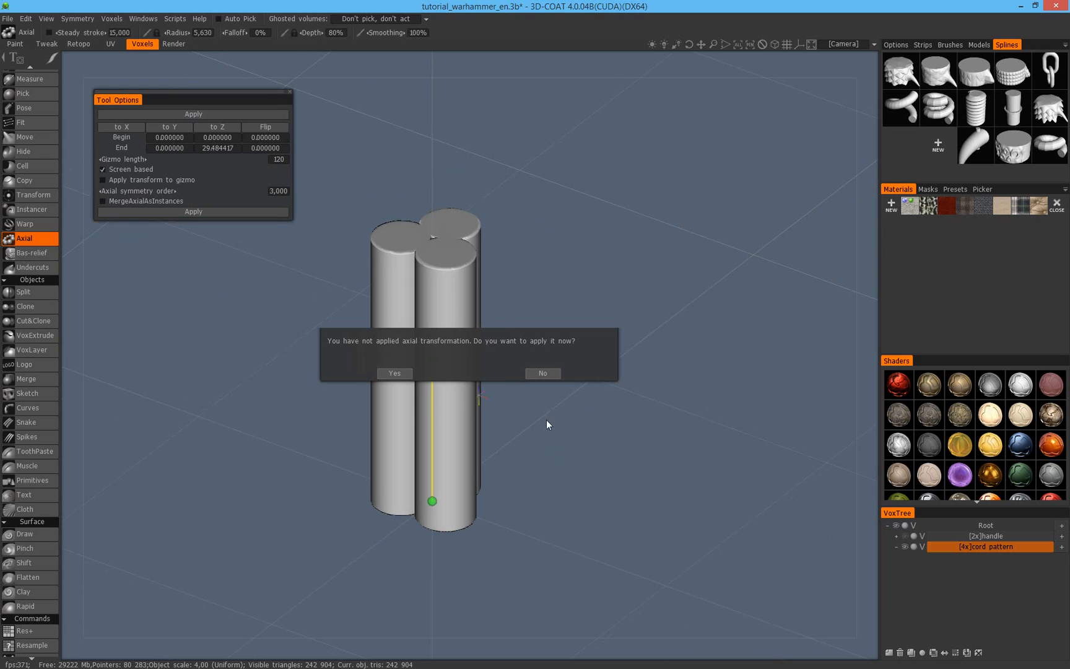
click(543, 372)
drag(552, 395, 483, 429)
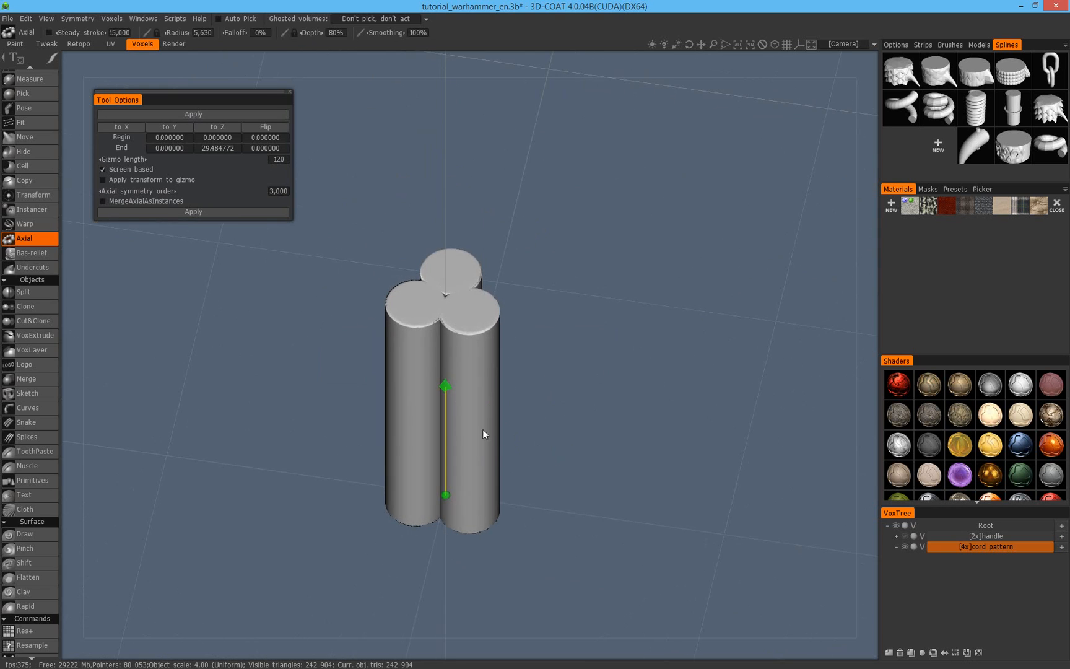
Shift and tilt the axial axis to begin about (-0.53, 0.12, 3.40) and end about (1.61, 28.00, 12.76).
mouse_move(594, 366)
mouse_down()
mouse_move(590, 382)
mouse_move(463, 413)
mouse_move(451, 362)
mouse_up()
mouse_move(513, 461)
mouse_down()
mouse_move(433, 461)
mouse_move(493, 457)
mouse_up()
drag(494, 355, 492, 400)
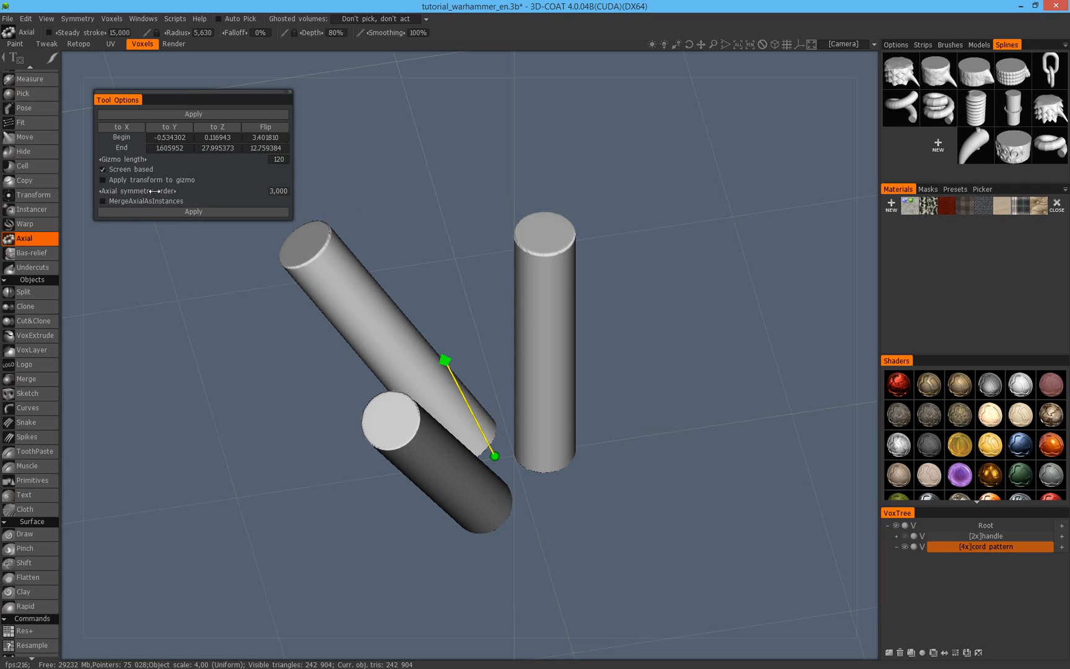
Try axial symmetry orders of 6 and 5 on the tilted cylinders, and return the order to 3.
drag(166, 192, 188, 192)
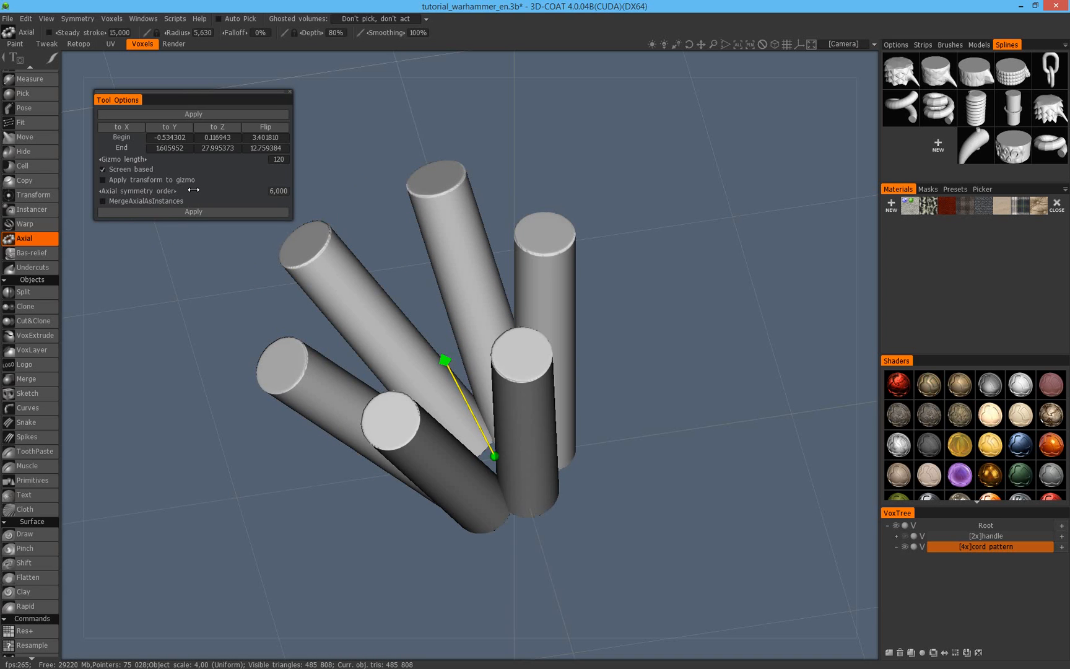
click(276, 191)
text(5)
click(300, 191)
mouse_move(440, 296)
alt+mouse_down()
mouse_move(524, 282)
mouse_move(590, 312)
mouse_move(579, 373)
mouse_move(555, 374)
mouse_move(596, 310)
mouse_move(525, 320)
mouse_move(533, 359)
mouse_move(518, 376)
mouse_move(390, 366)
alt+mouse_up()
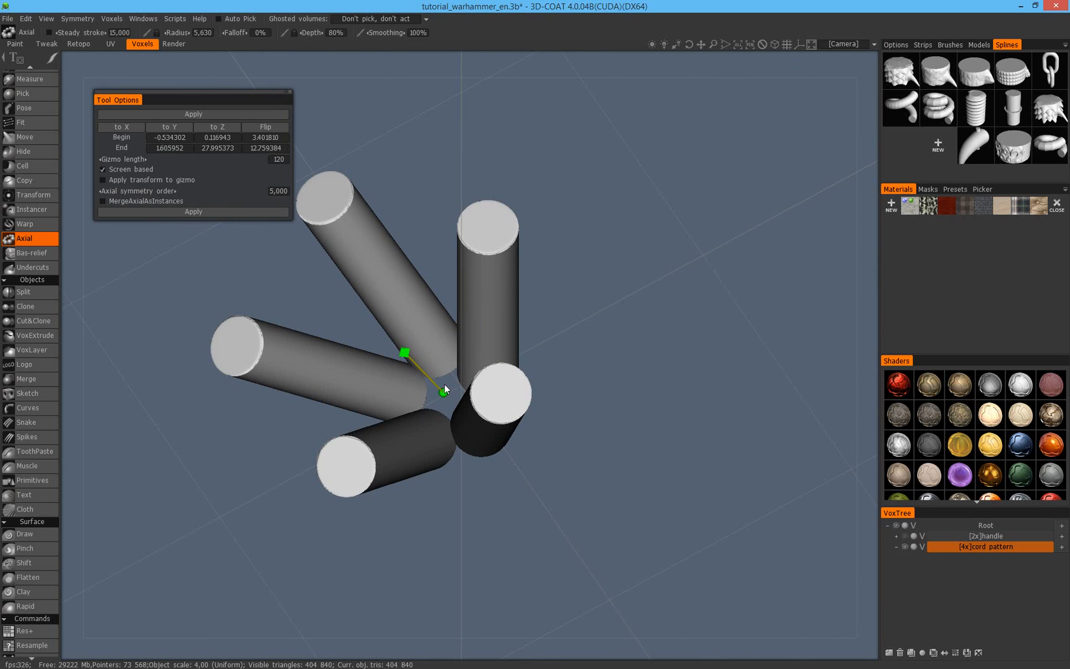
click(279, 191)
text(3)
key(Return)
alt+drag(554, 374, 514, 280)
alt+middle_drag(513, 279, 540, 334)
alt+drag(540, 333, 629, 345)
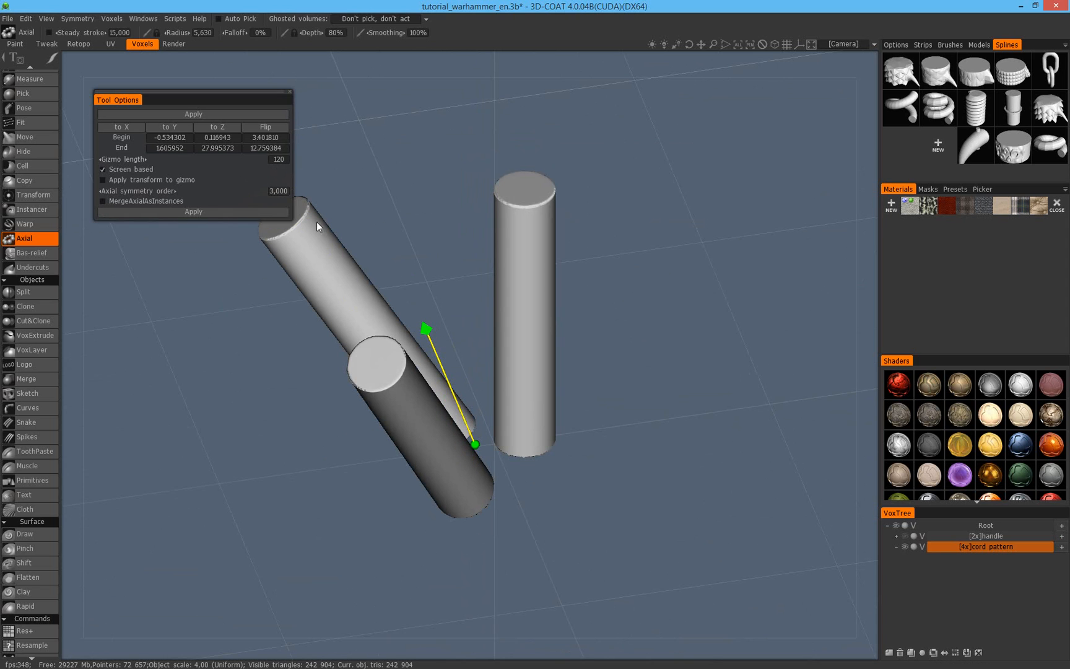
Move the axial axis's end point closer to vertical and set all three Begin coordinates to 0.
drag(426, 331, 463, 310)
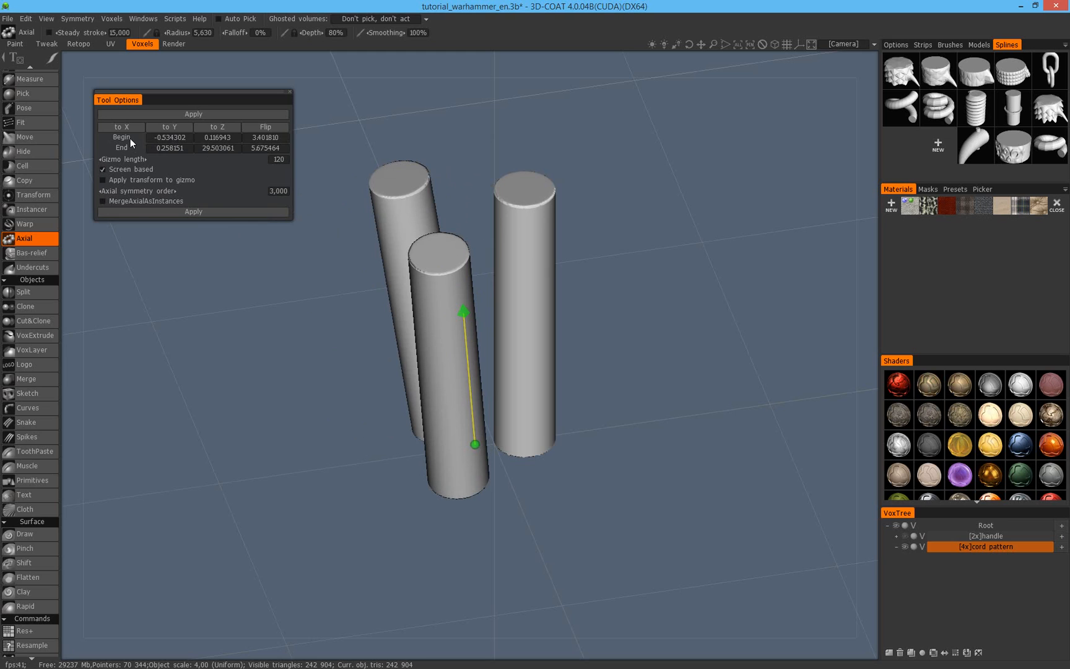
click(179, 138)
text(0)
key(Return)
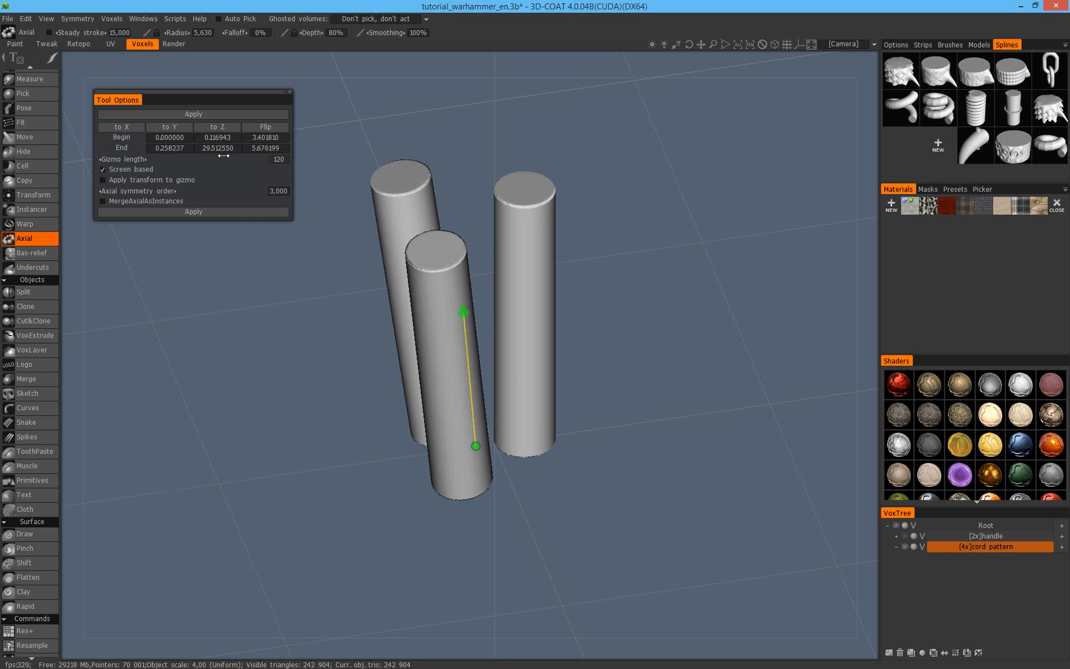
click(229, 136)
text(0)
key(Return)
click(267, 137)
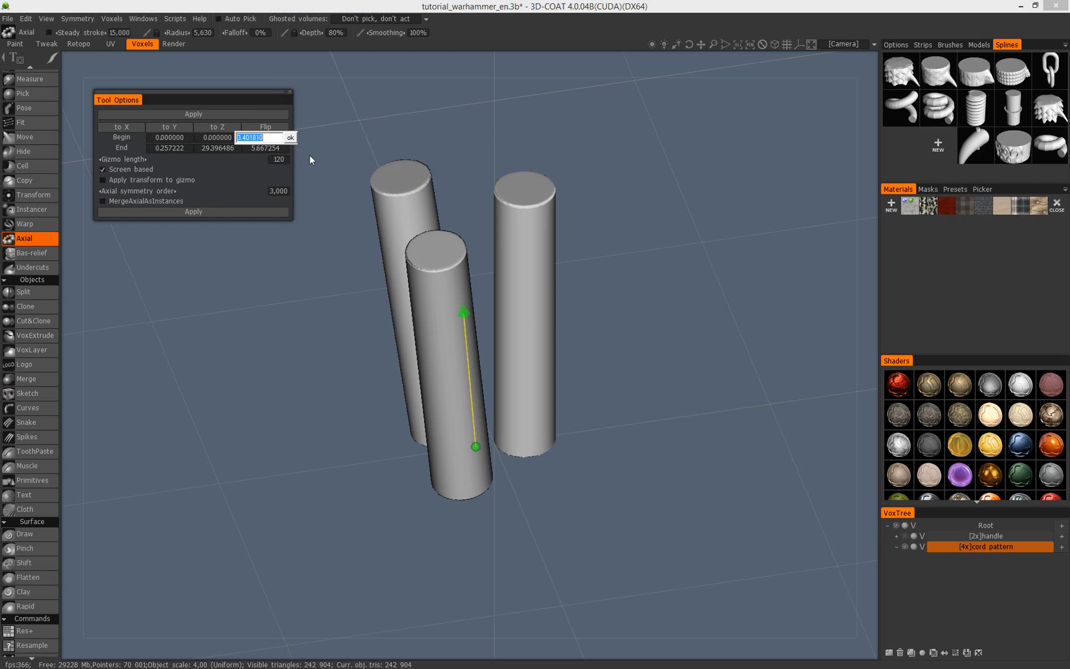
text(0)
key(Return)
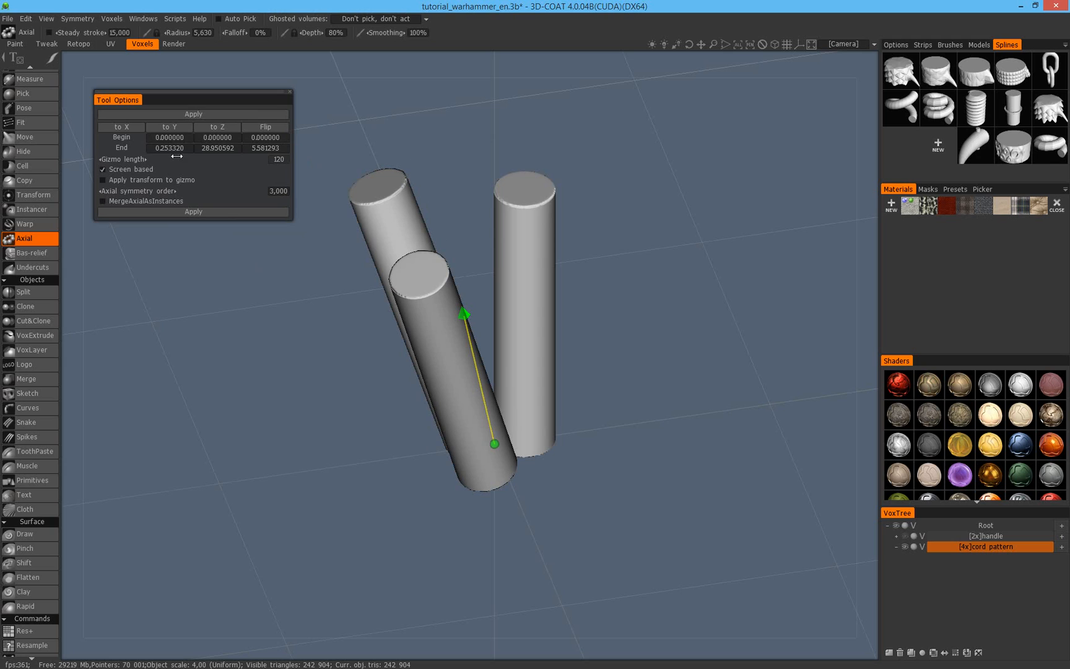
click(186, 149)
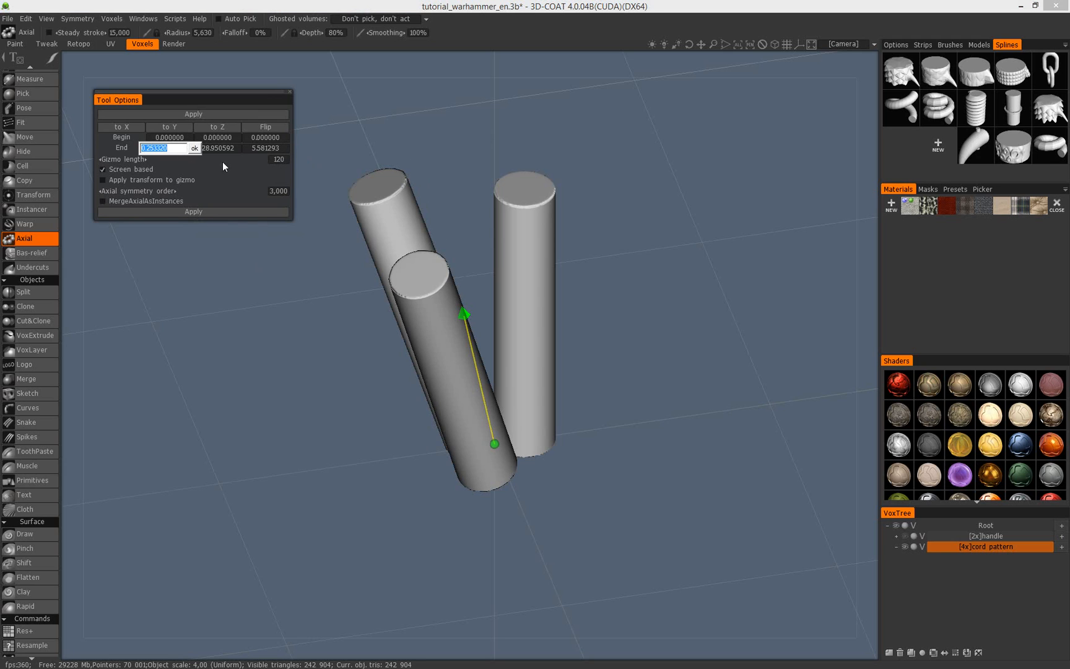
Align the axial axis to Y, try it along Z and X, and return it to Y.
click(181, 126)
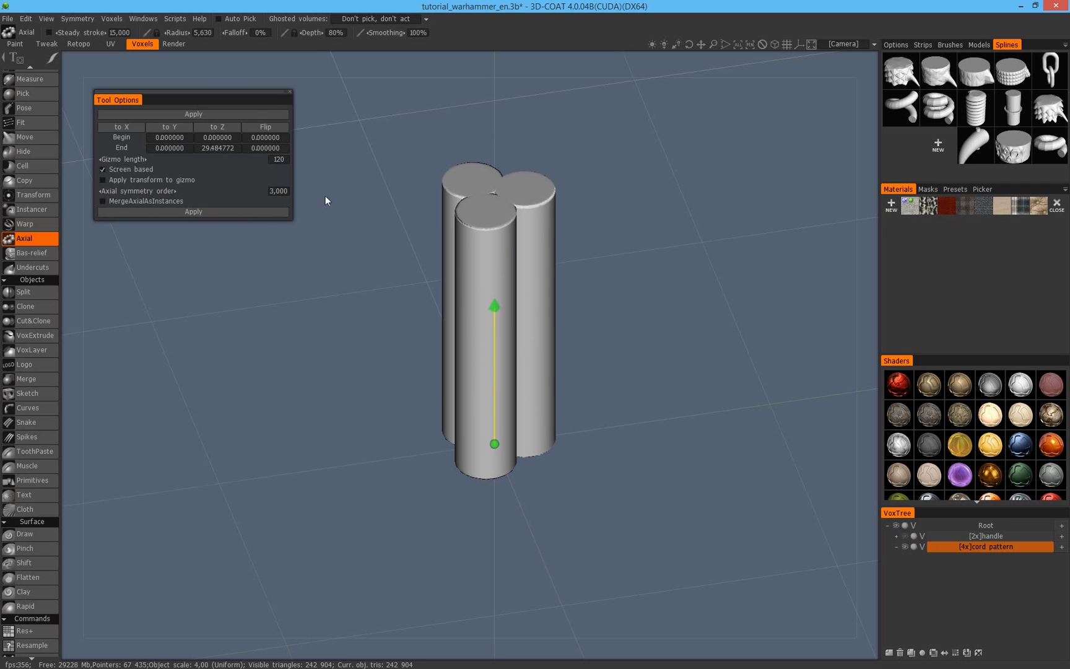
click(221, 126)
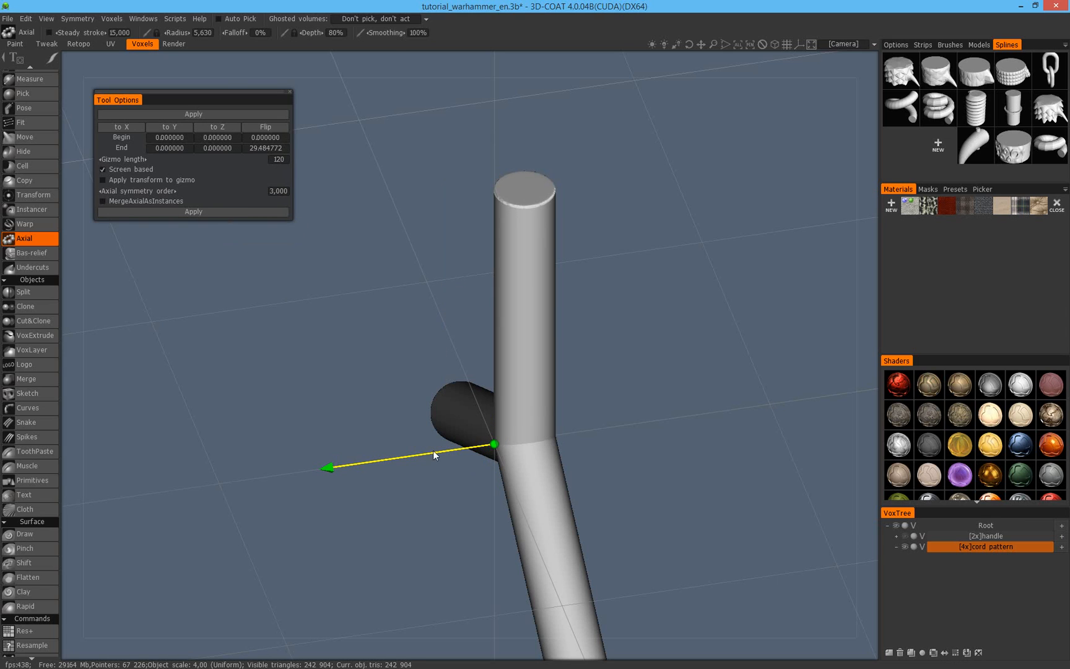
click(121, 127)
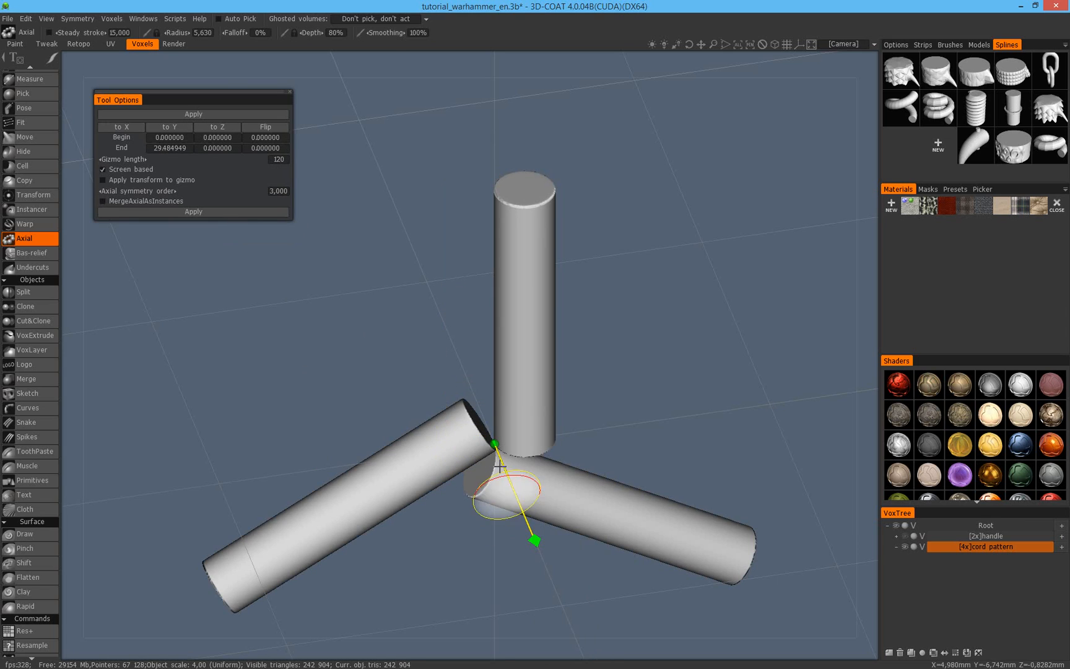
click(172, 128)
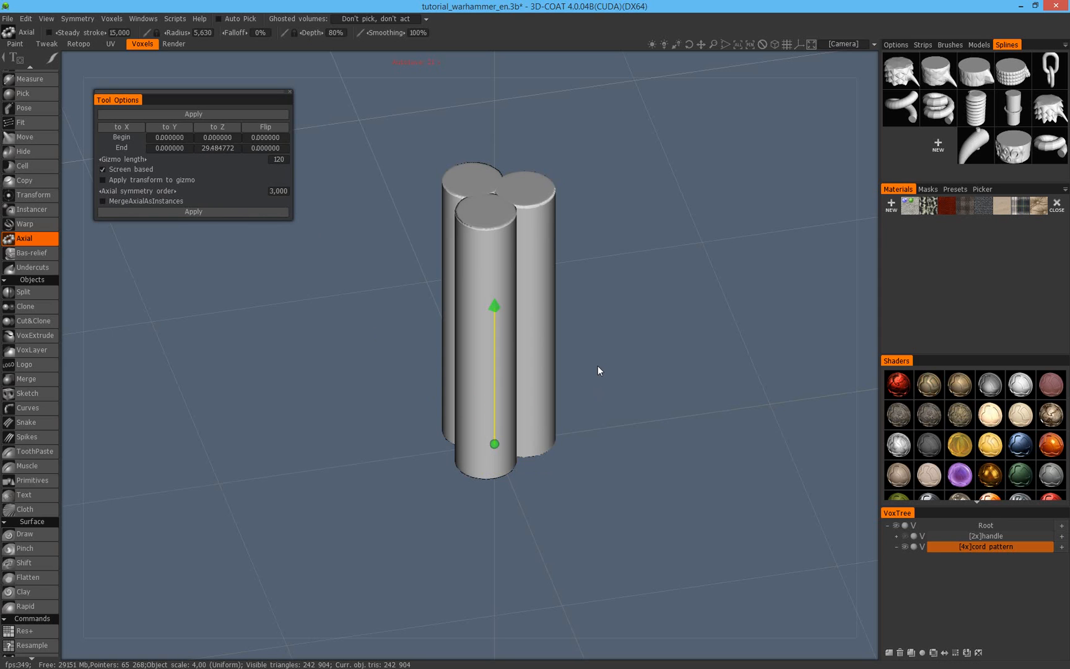
Inspect the three joined cylinders and apply the axial transformation around the Y axis.
drag(621, 395, 599, 370)
right_drag(599, 370, 670, 372)
middle_drag(670, 372, 647, 411)
drag(640, 353, 674, 306)
right_drag(673, 302, 639, 394)
drag(640, 395, 654, 374)
right_drag(621, 381, 669, 381)
mouse_move(668, 382)
mouse_down()
mouse_move(636, 334)
mouse_move(607, 413)
mouse_move(607, 318)
mouse_move(475, 292)
mouse_move(590, 324)
mouse_up()
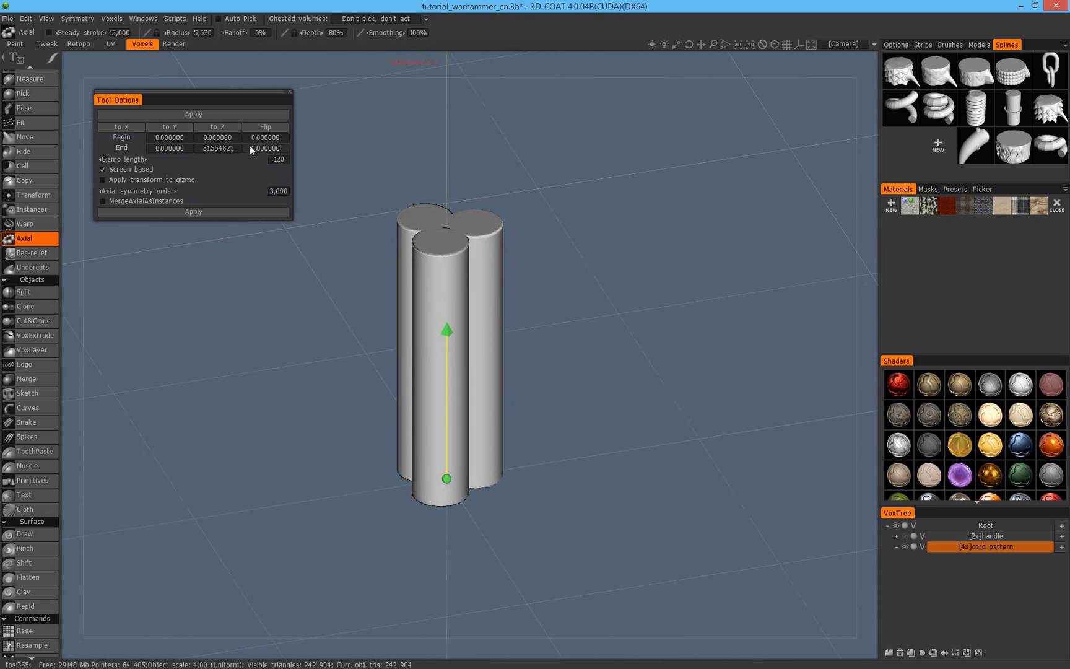
click(225, 114)
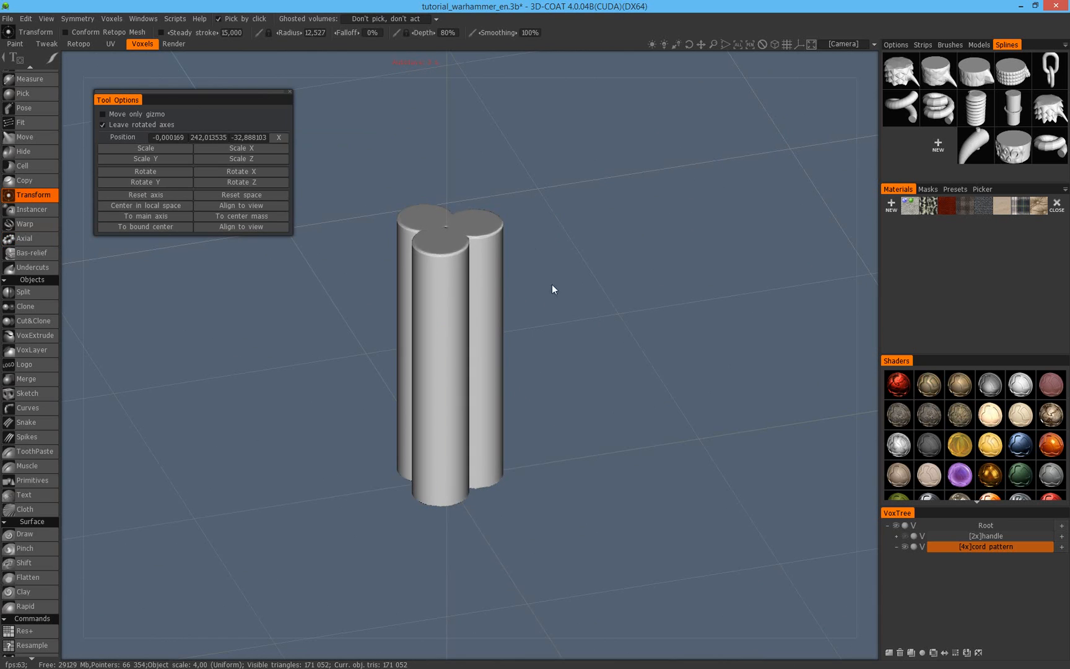
drag(553, 247, 582, 264)
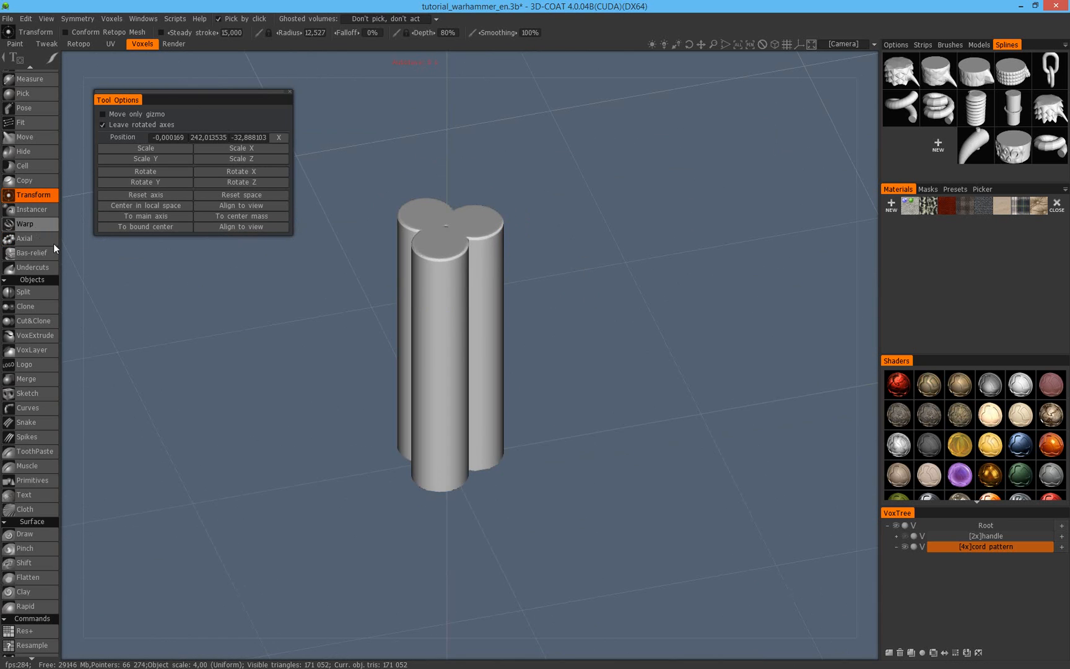
Twist the three-cylinder bundle with the Warp tool, setting the twist angle to 180.
click(35, 227)
mouse_move(589, 367)
mouse_down()
mouse_move(537, 256)
mouse_move(385, 291)
mouse_move(397, 339)
mouse_move(553, 312)
mouse_move(585, 292)
mouse_move(652, 280)
mouse_move(683, 351)
mouse_move(598, 323)
mouse_move(604, 363)
mouse_up()
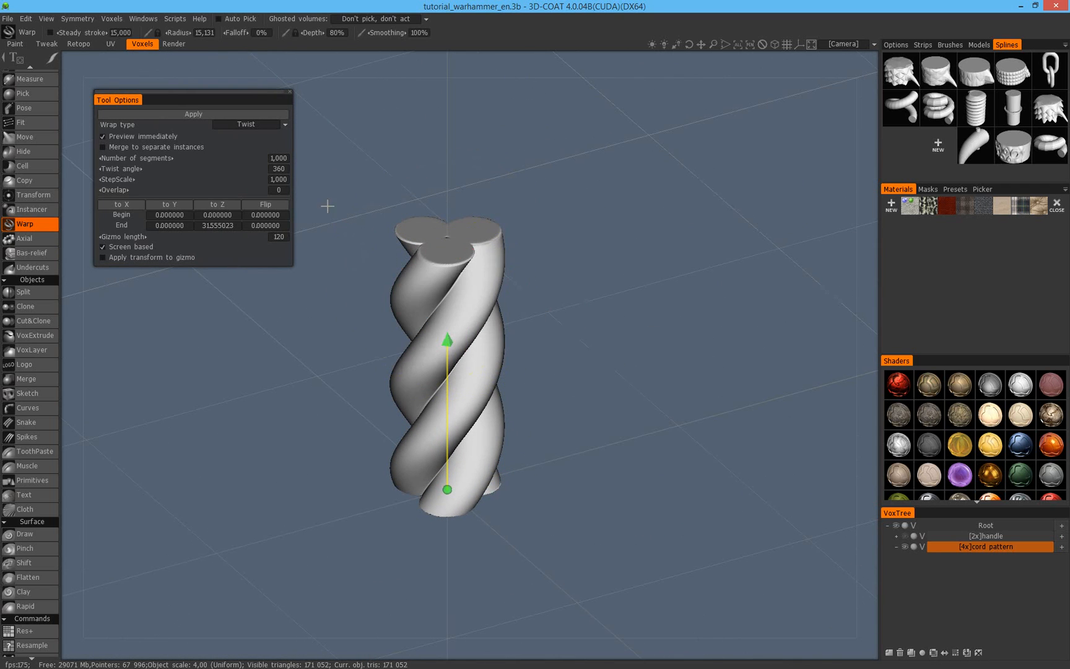
click(280, 170)
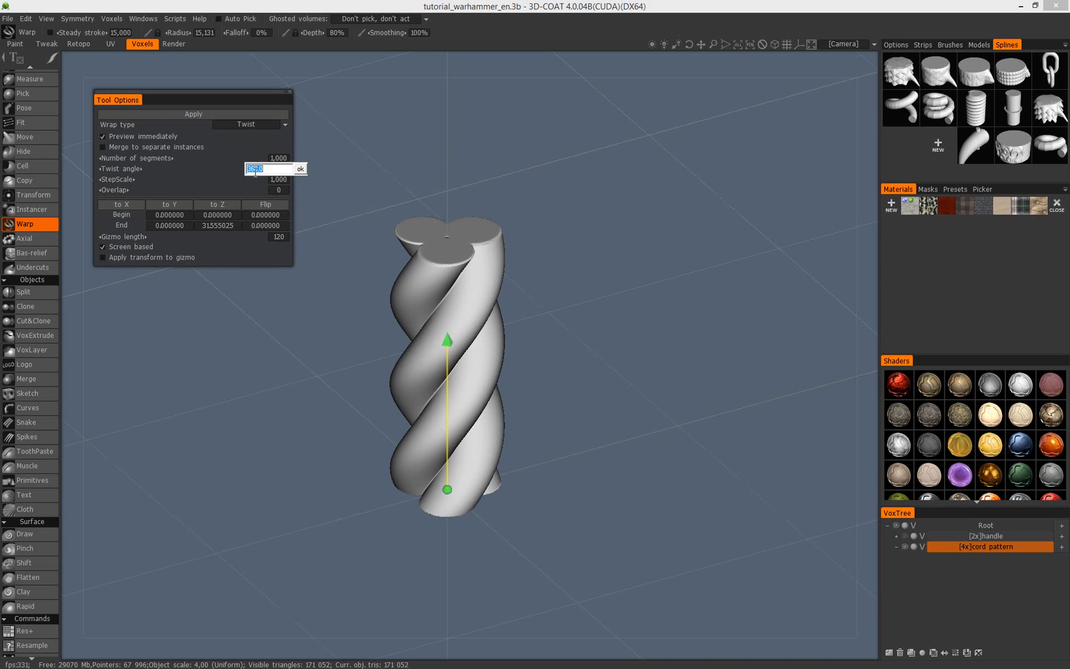
key(Return)
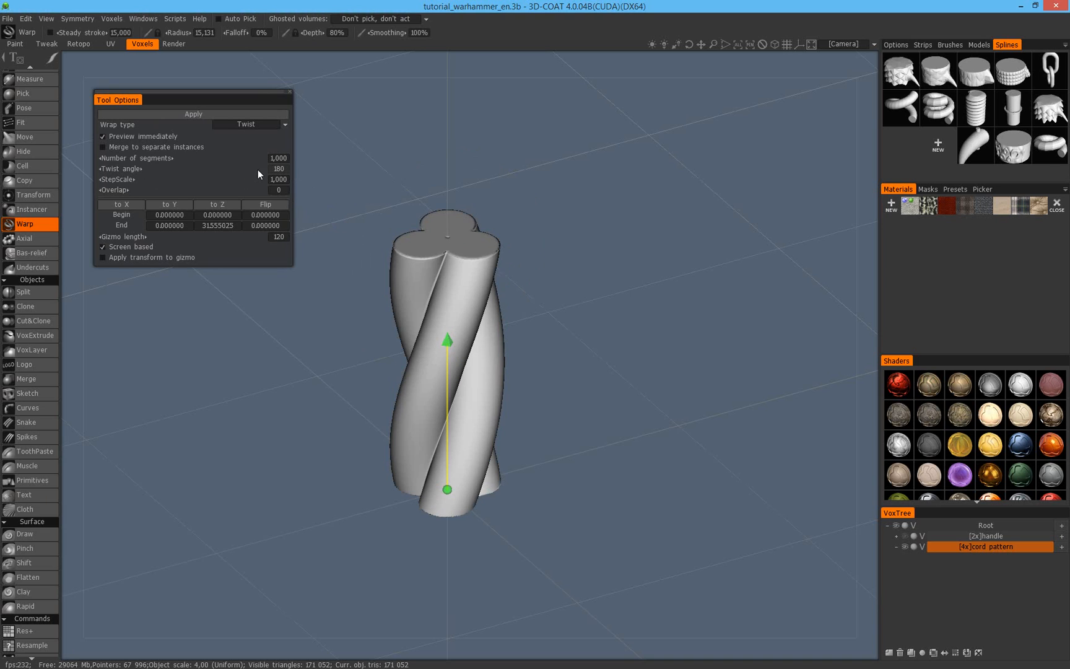
drag(582, 257, 544, 237)
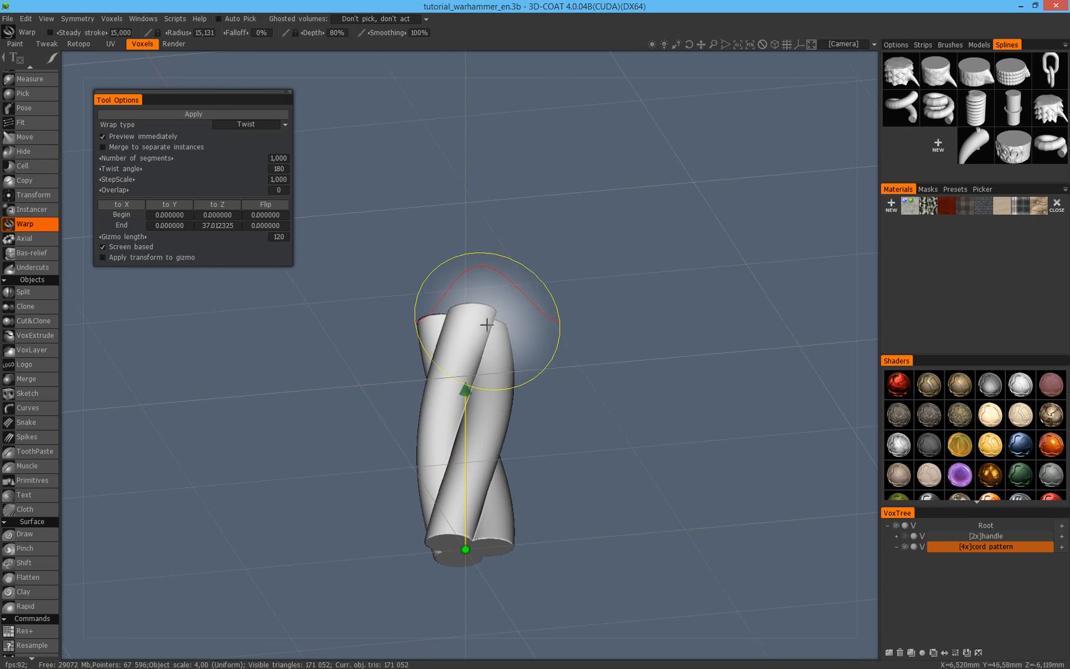
right_drag(482, 361, 596, 393)
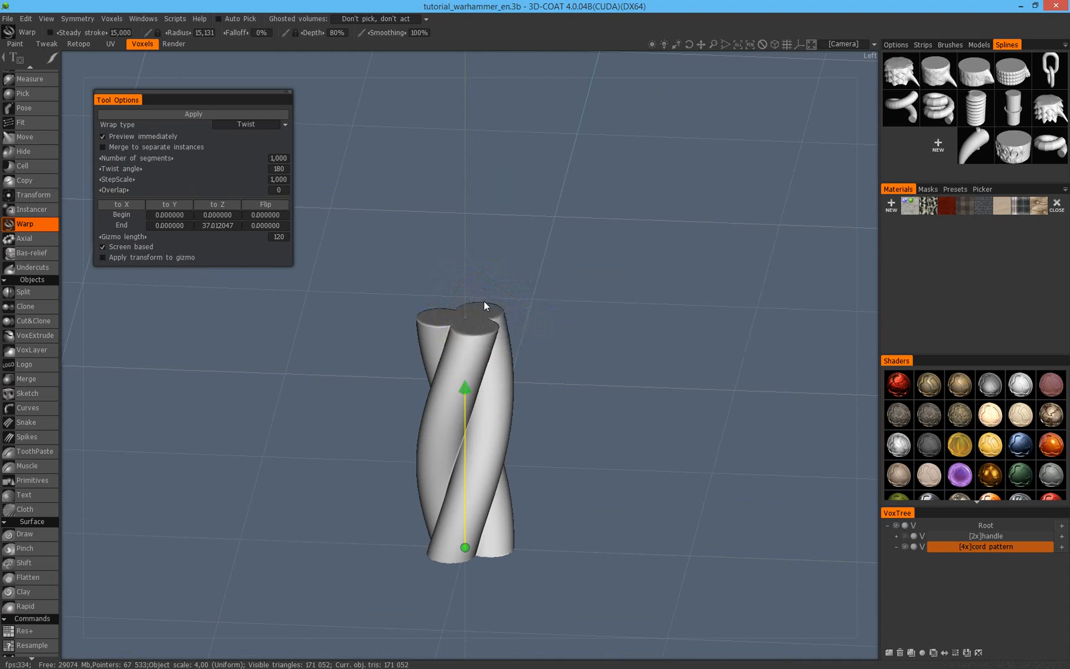
Try repeating the twisted bundle over 3 segments with an overlap of 0, and restore the number of segments to 1.
click(223, 115)
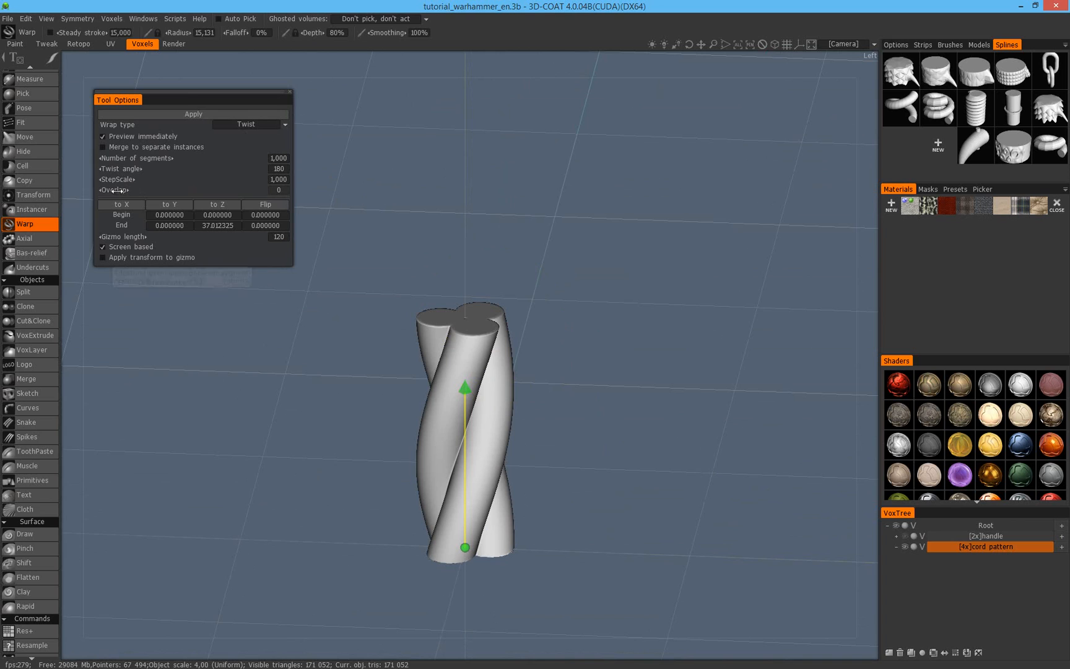
click(283, 192)
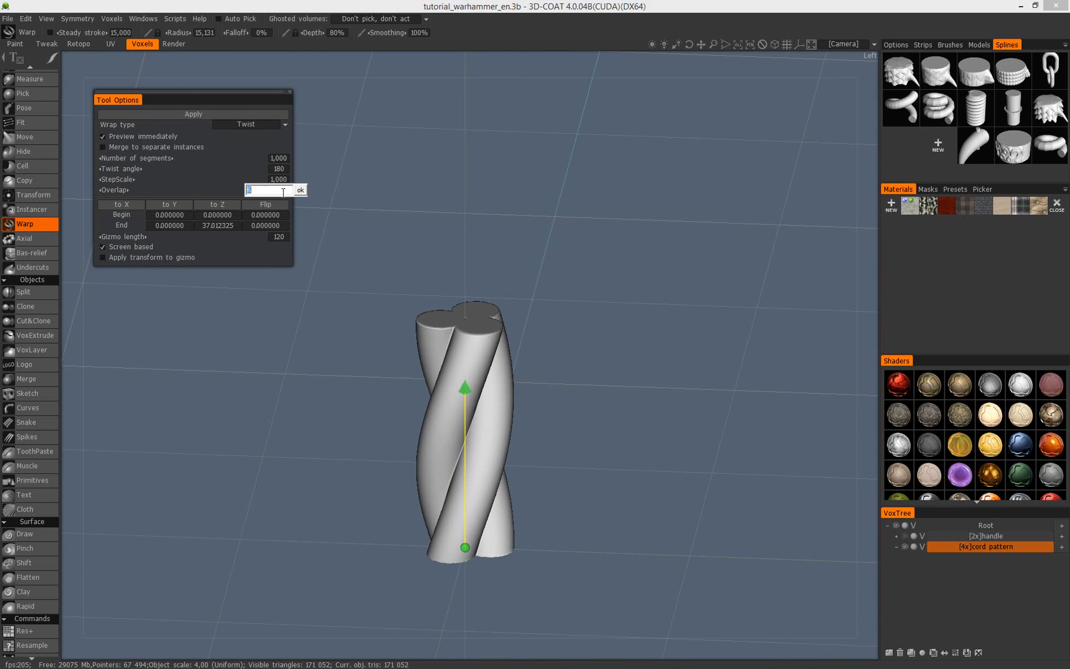
key(Return)
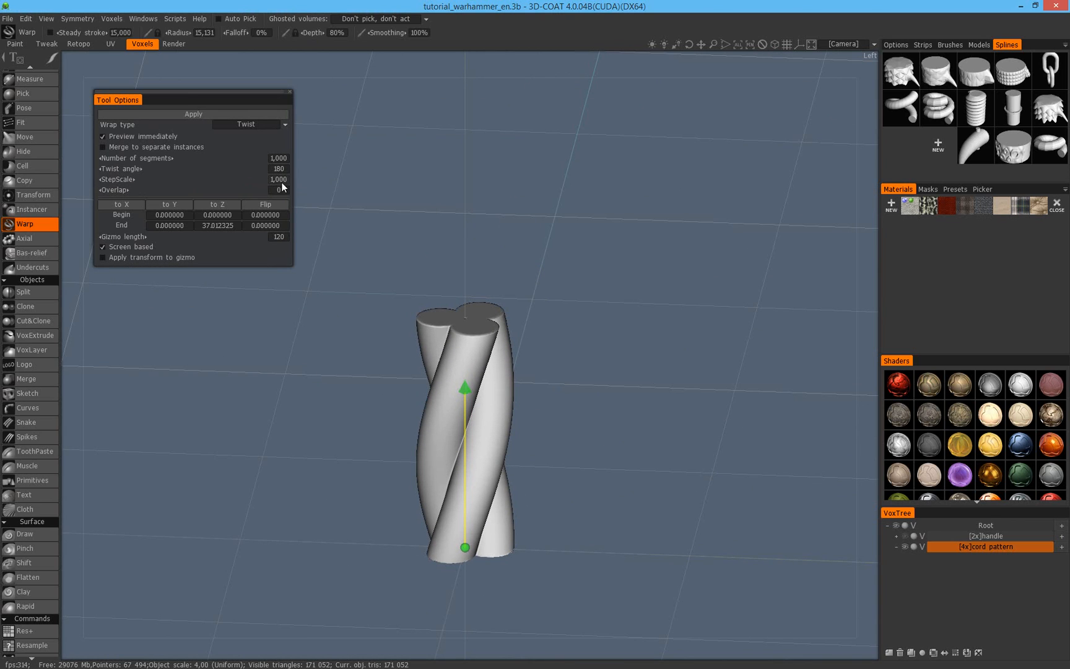
drag(143, 159, 163, 160)
right_drag(629, 326, 553, 299)
middle_drag(554, 299, 532, 352)
drag(532, 351, 496, 408)
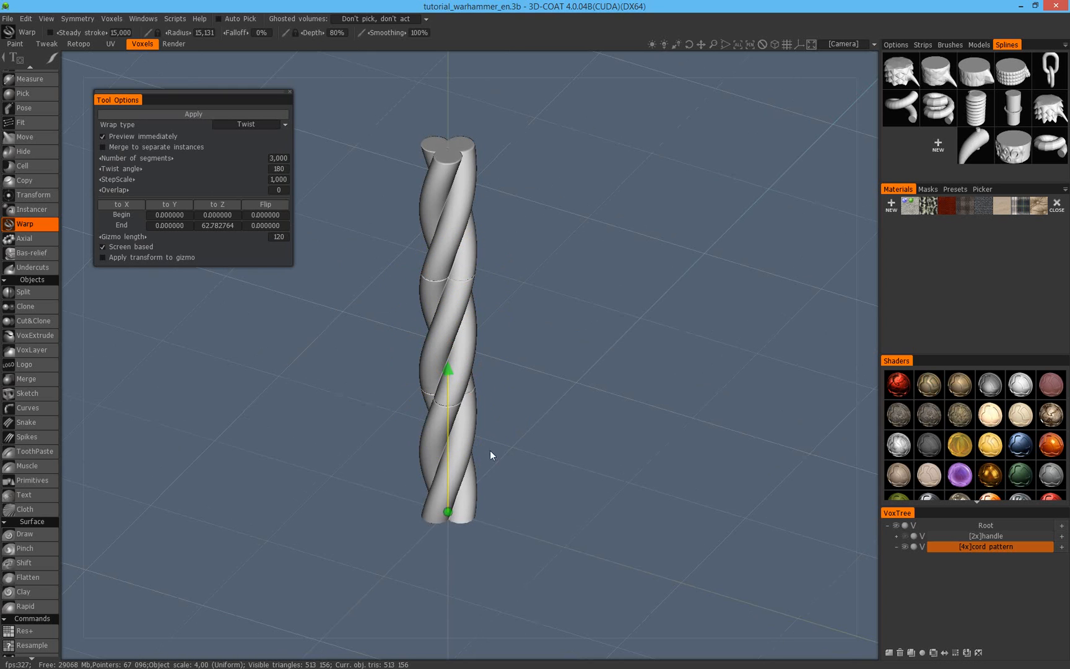
drag(480, 402, 459, 394)
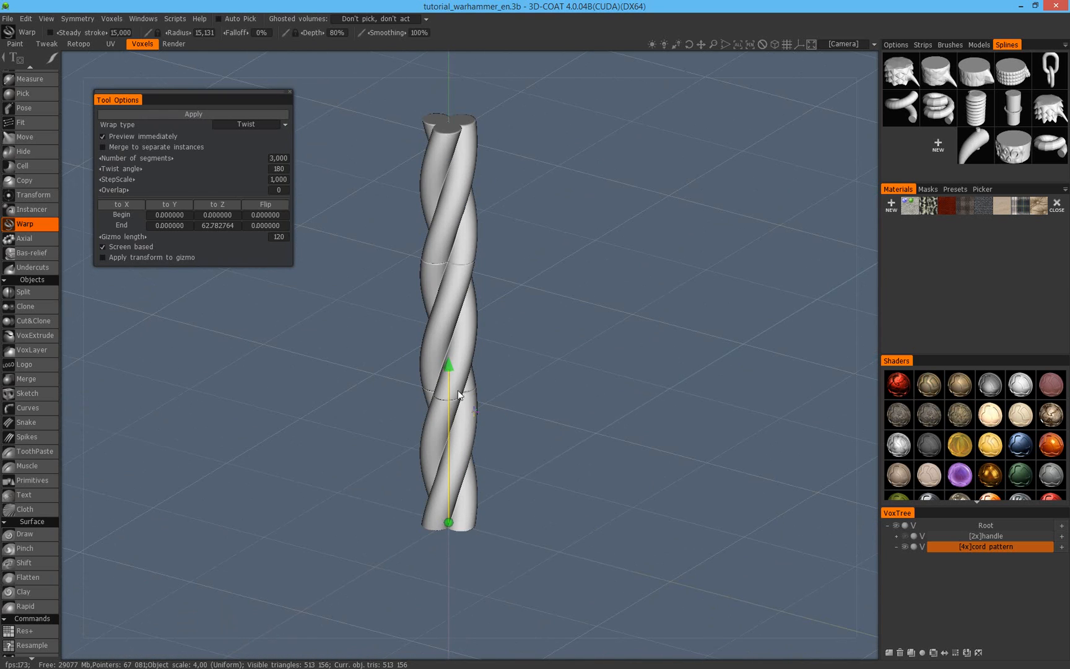
drag(228, 161, 155, 160)
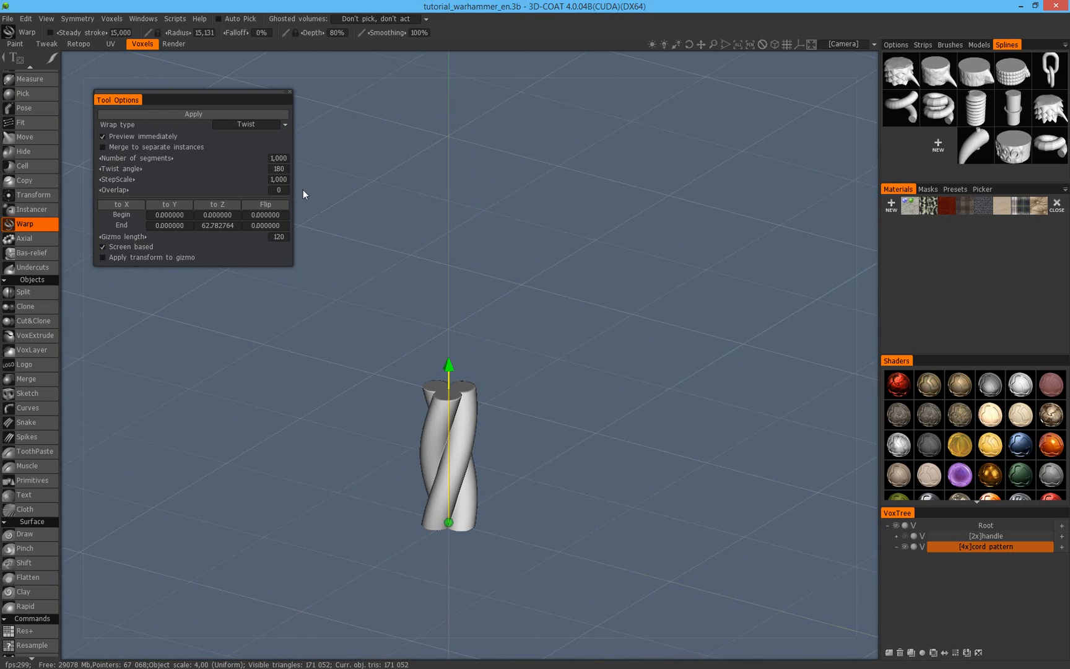
Set the twist angle of the single-segment bundle to 360 and inspect its ends.
click(277, 169)
text(360)
key(Return)
scroll(611, 445, up, 5)
mouse_move(666, 407)
right_down()
mouse_move(672, 396)
mouse_move(657, 396)
mouse_move(605, 444)
right_up()
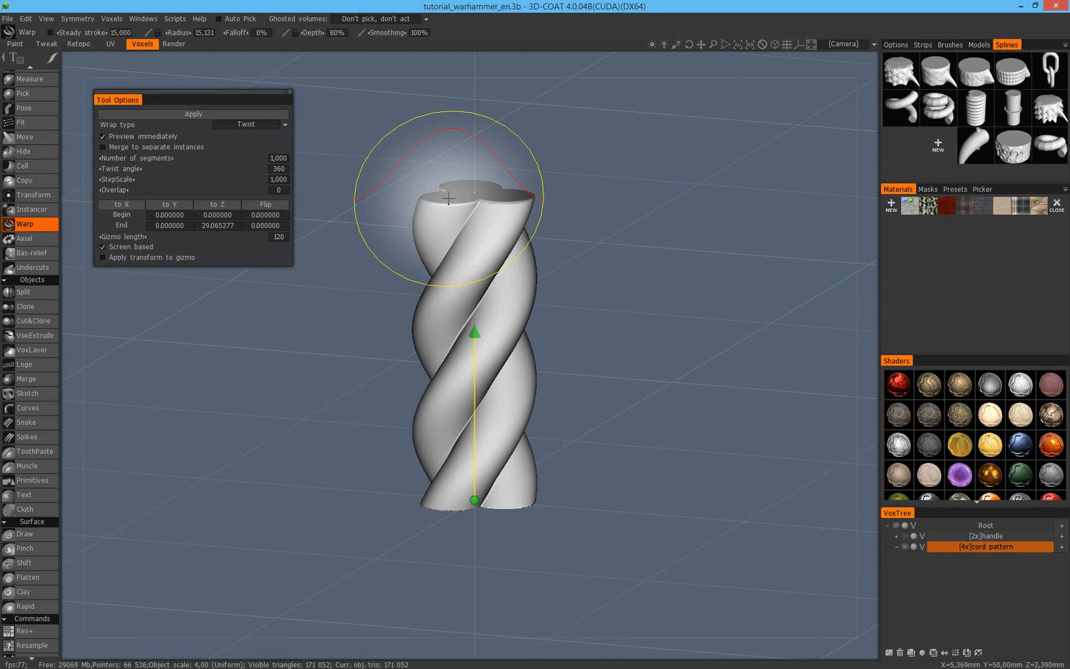
Apply the 360 twist to the single-segment, three-cylinder bundle.
middle_drag(480, 273, 483, 312)
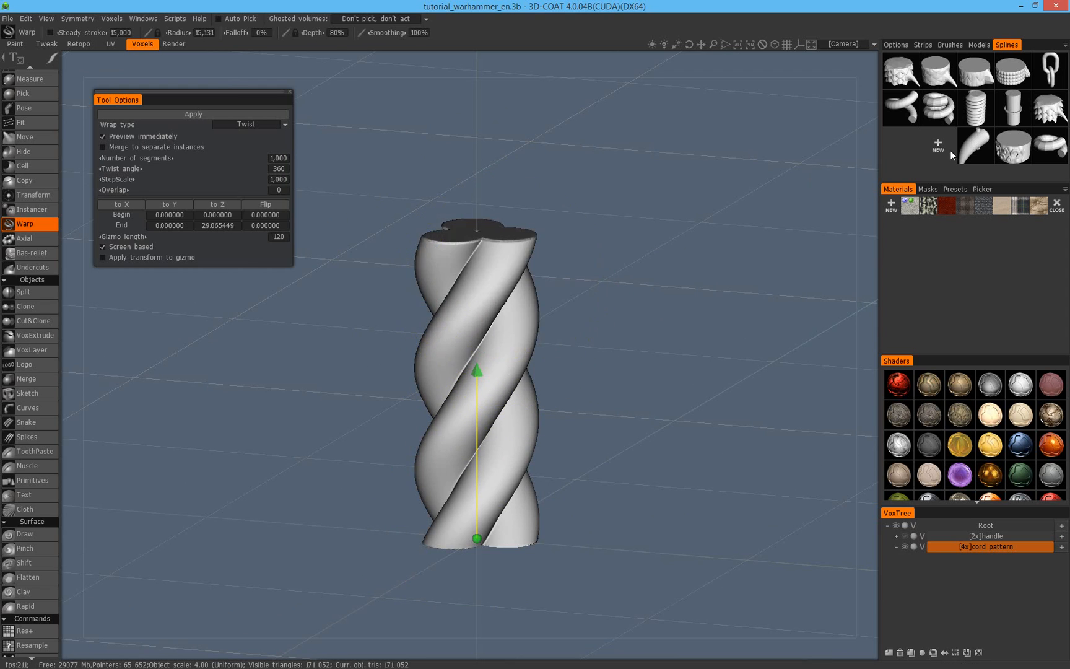
drag(633, 282, 653, 324)
drag(603, 390, 588, 431)
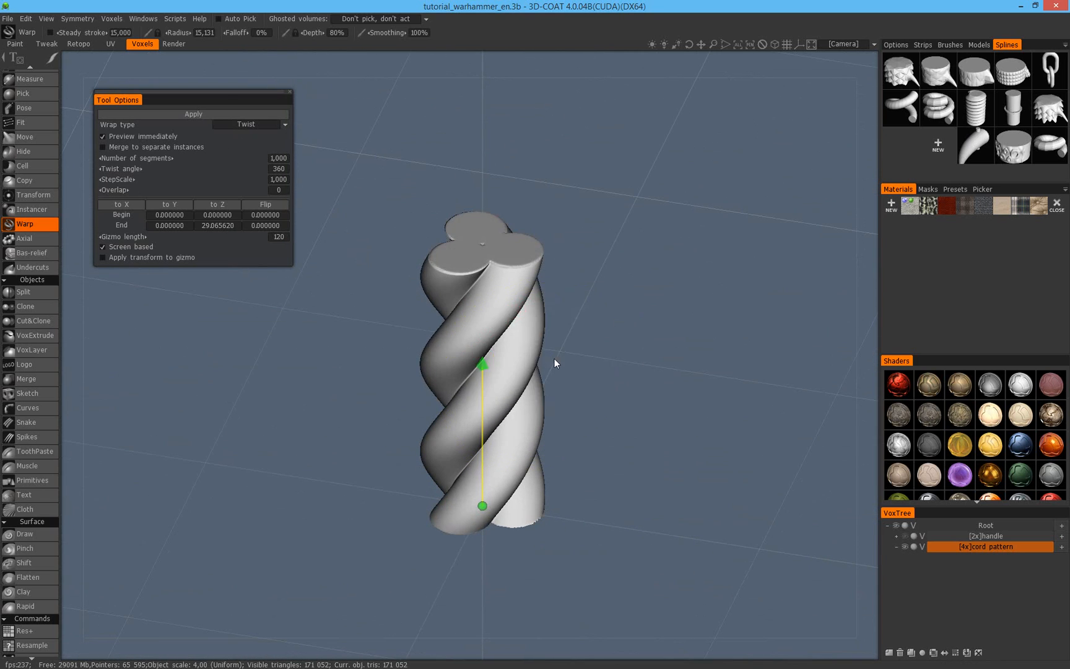
click(194, 115)
Examine the applied twist along the bundle's strands, seams and both end faces.
drag(573, 304, 641, 230)
right_drag(645, 230, 674, 309)
middle_drag(666, 363, 599, 352)
drag(599, 349, 643, 340)
scroll(460, 388, down, 7)
scroll(23, 558, down, 1)
scroll(23, 558, down, 1)
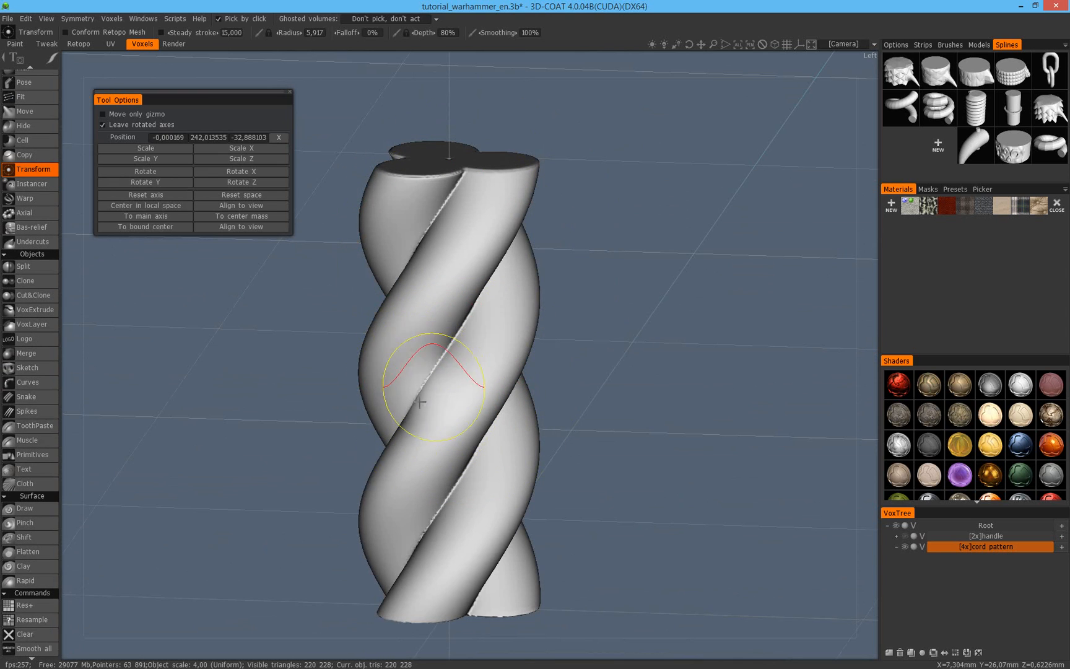
scroll(451, 342, down, 5)
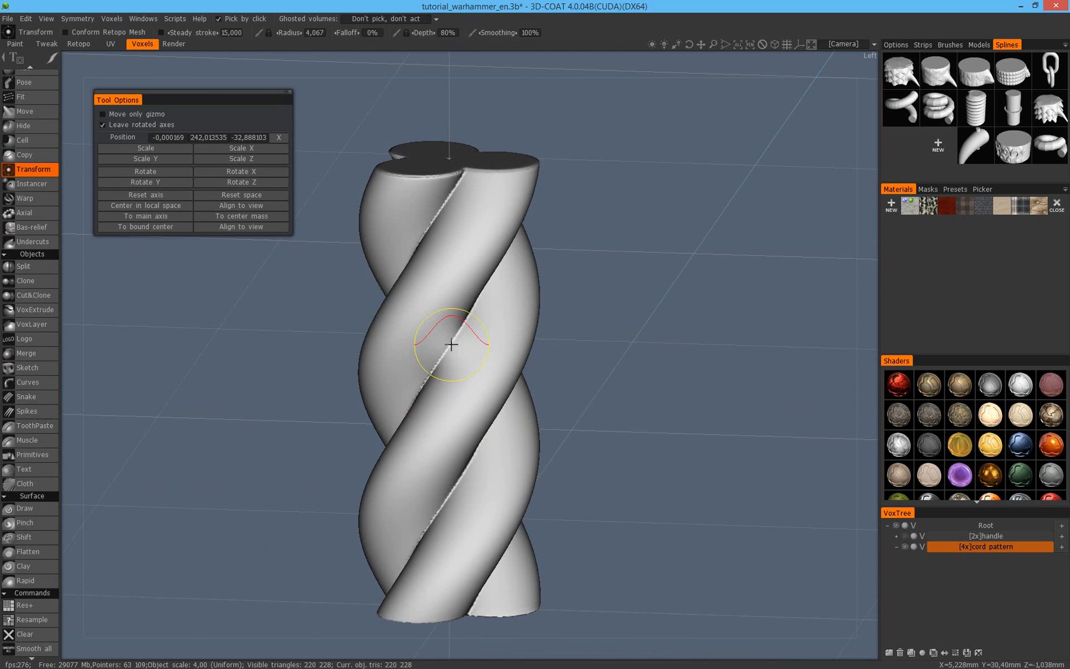
mouse_move(430, 390)
alt+mouse_down()
mouse_move(506, 374)
mouse_move(411, 406)
alt+mouse_up()
alt+right_drag(411, 407, 457, 426)
alt+shift+drag(457, 426, 580, 421)
alt+drag(538, 376, 422, 378)
alt+right_drag(456, 375, 512, 410)
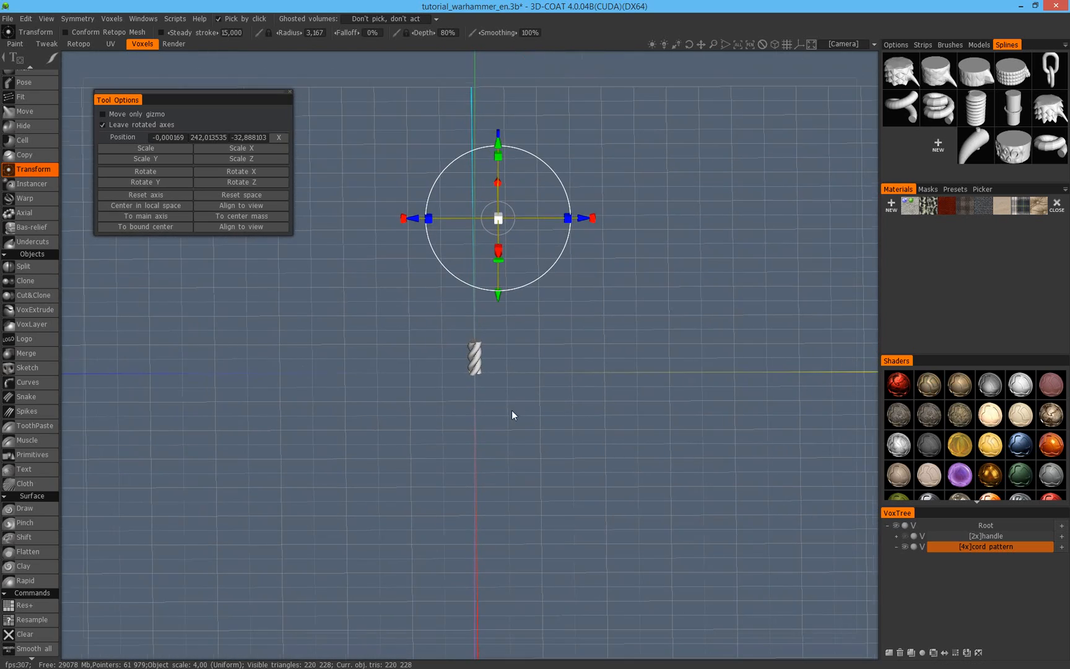
alt+drag(475, 371, 481, 376)
alt+right_drag(480, 376, 566, 364)
alt+middle_drag(566, 364, 553, 426)
alt+drag(577, 379, 469, 343)
alt+right_drag(517, 384, 613, 404)
alt+middle_drag(556, 441, 569, 342)
alt+drag(569, 342, 673, 374)
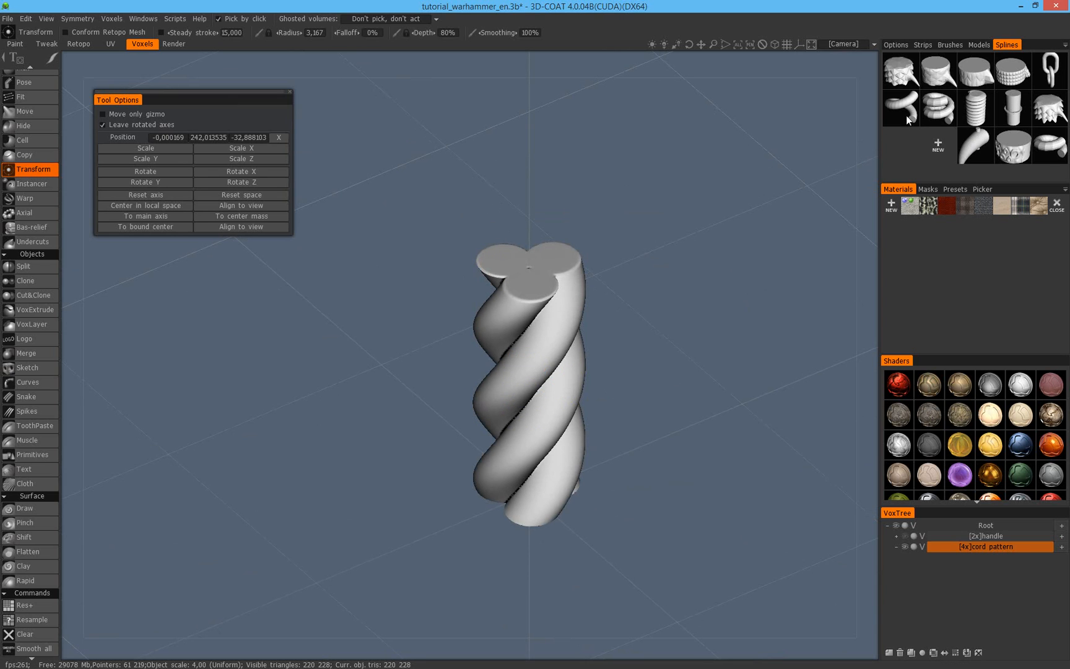
alt+middle_drag(623, 343, 532, 348)
alt+drag(532, 349, 538, 323)
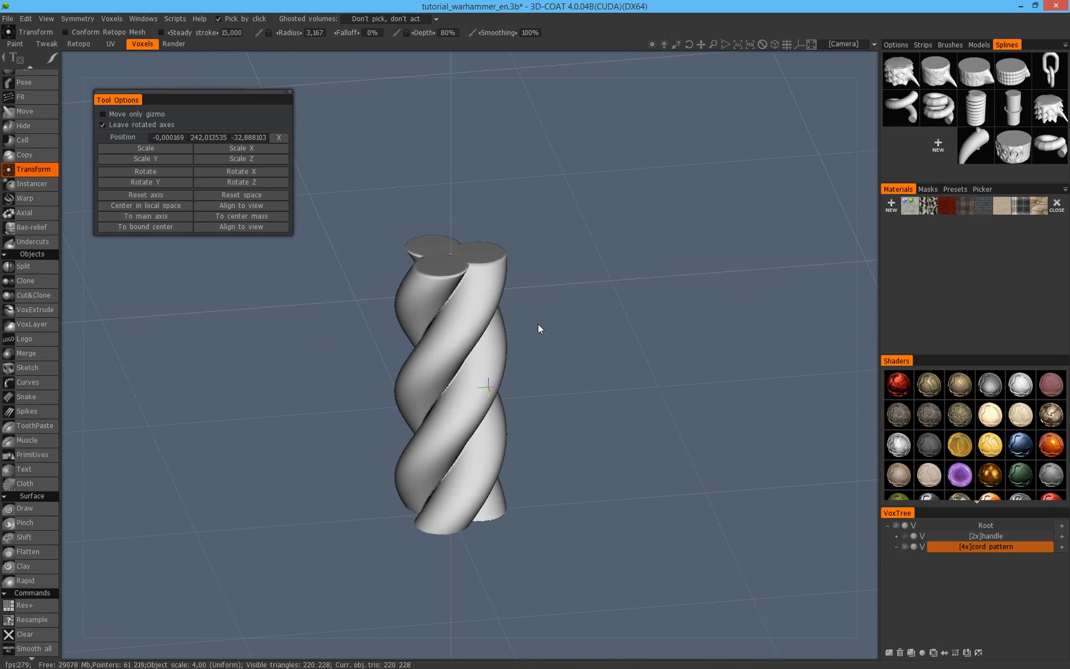
alt+right_drag(538, 324, 554, 383)
alt+middle_drag(553, 383, 552, 311)
alt+drag(553, 311, 540, 293)
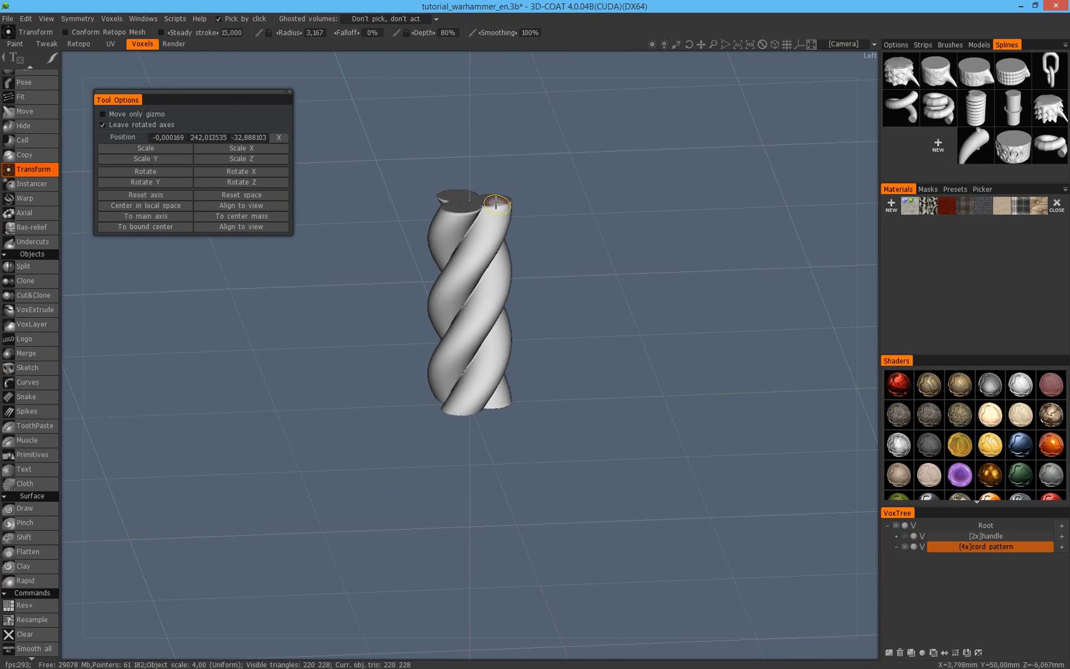
Show the twisted cord from the front and place the transform gizmo at its center of mass.
key(KP_2)
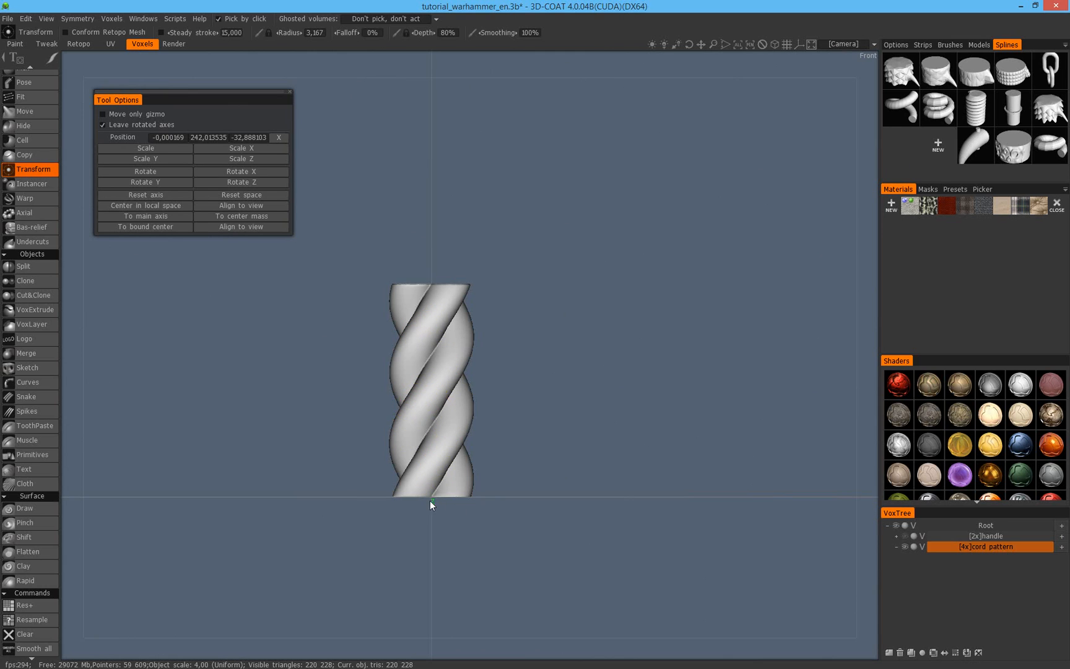
scroll(31, 376, up, 2)
scroll(22, 357, up, 1)
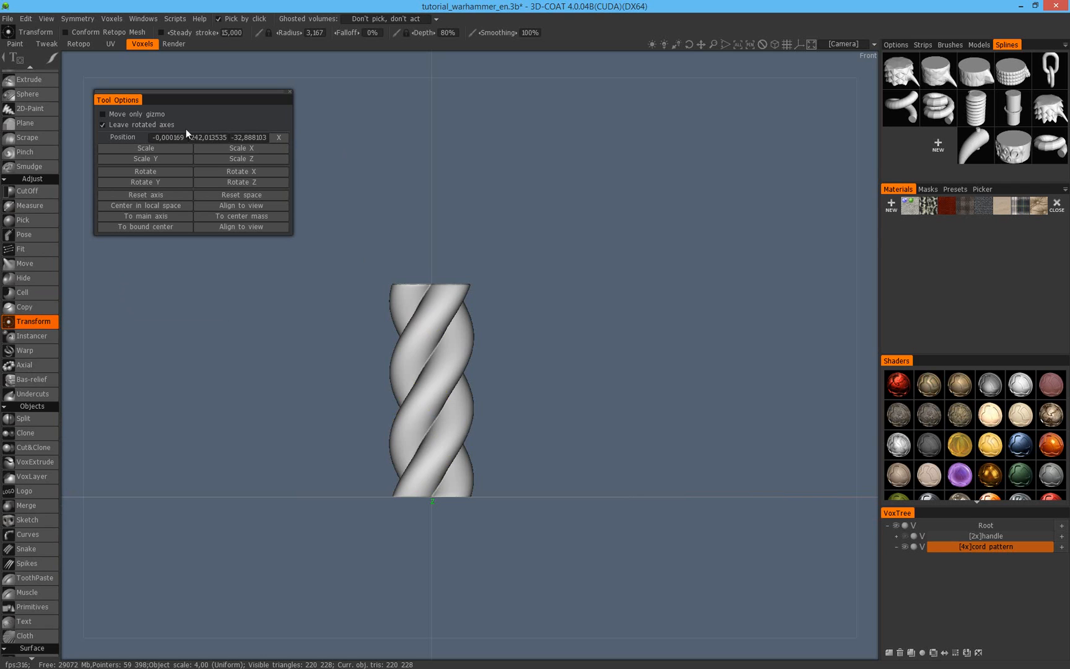
scroll(459, 301, down, 5)
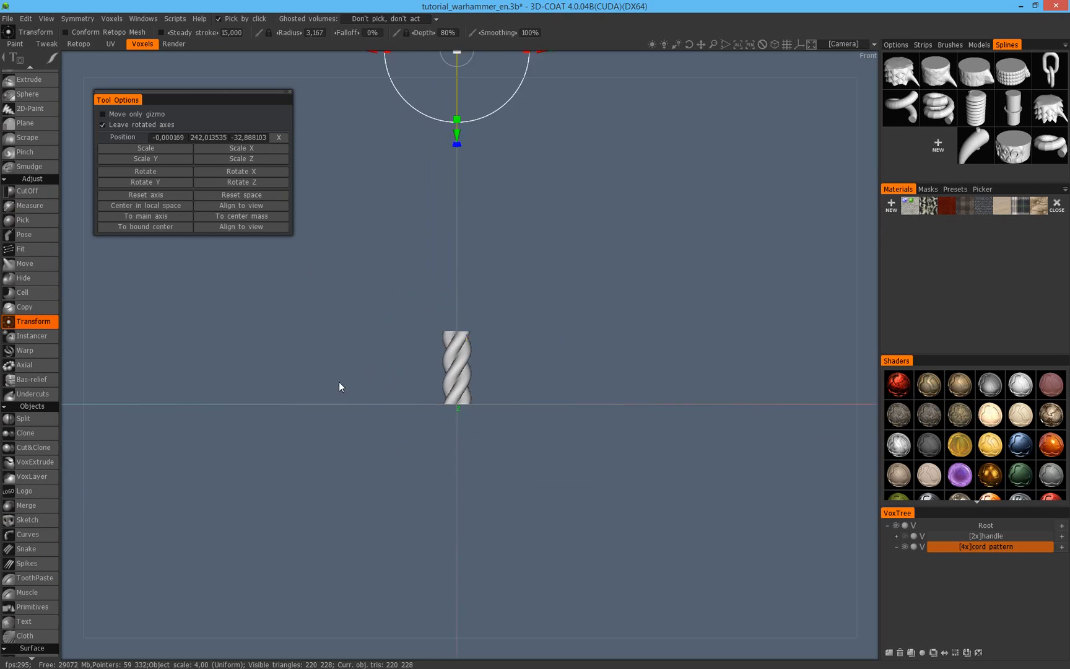
middle_drag(526, 351, 495, 424)
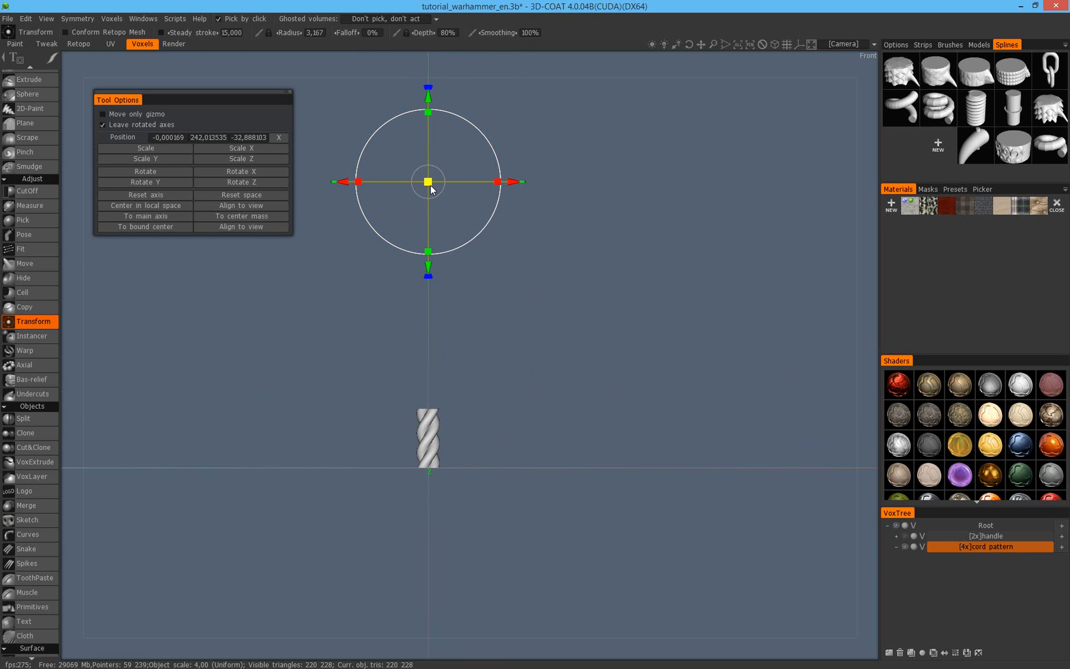
drag(428, 100, 426, 180)
key(ctrl+z)
click(250, 218)
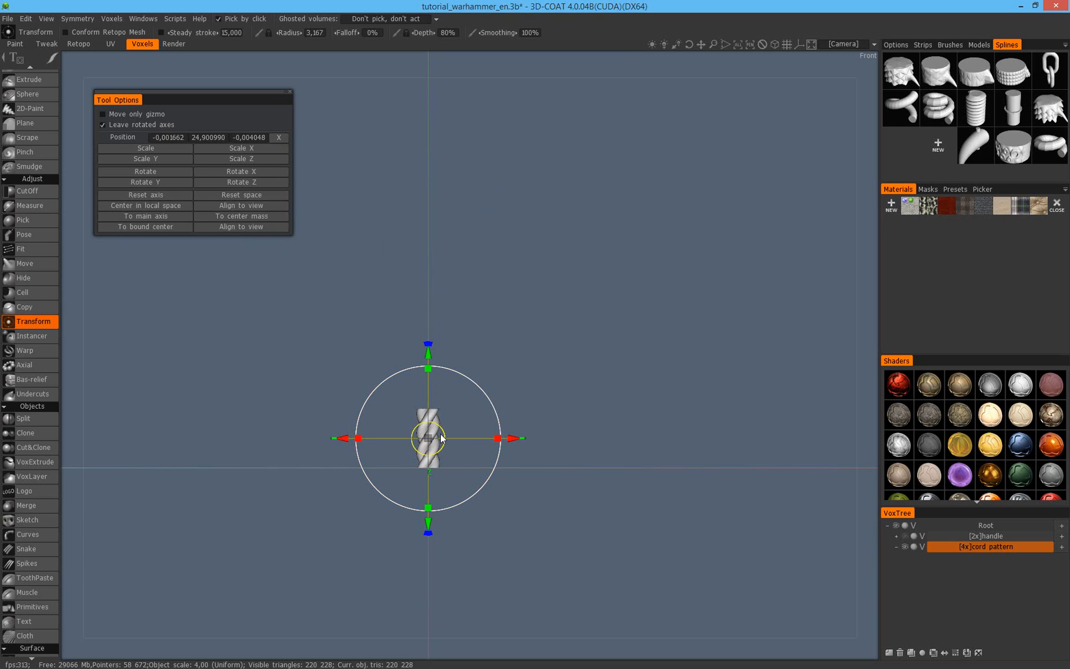
Set the twisted cord's Y, Z and X positions to 0.
click(220, 140)
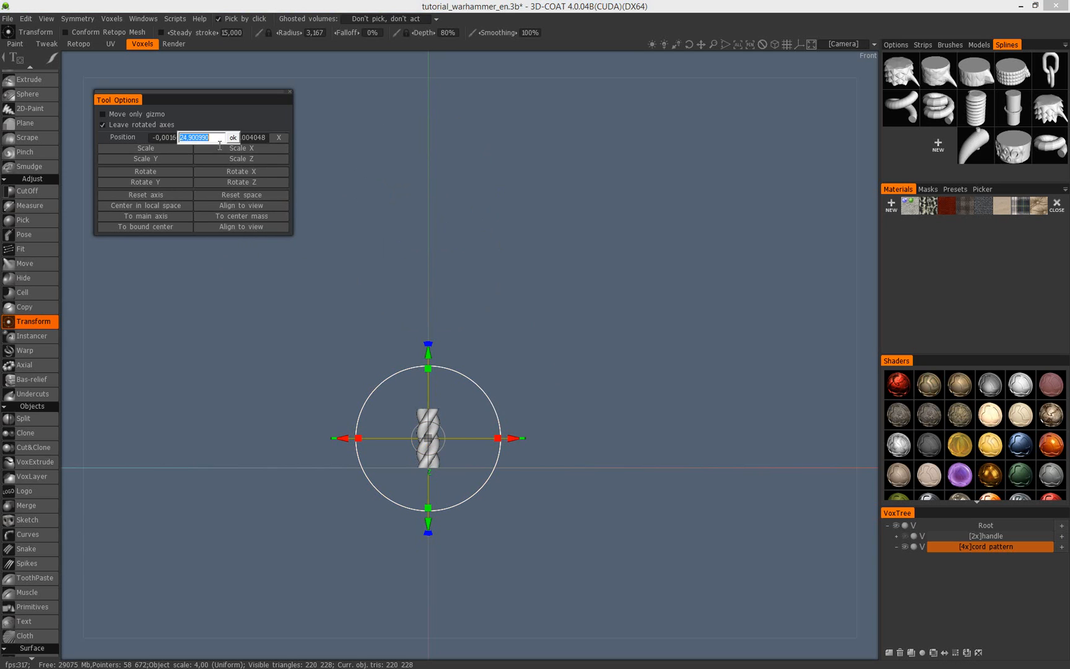
text(0)
key(Return)
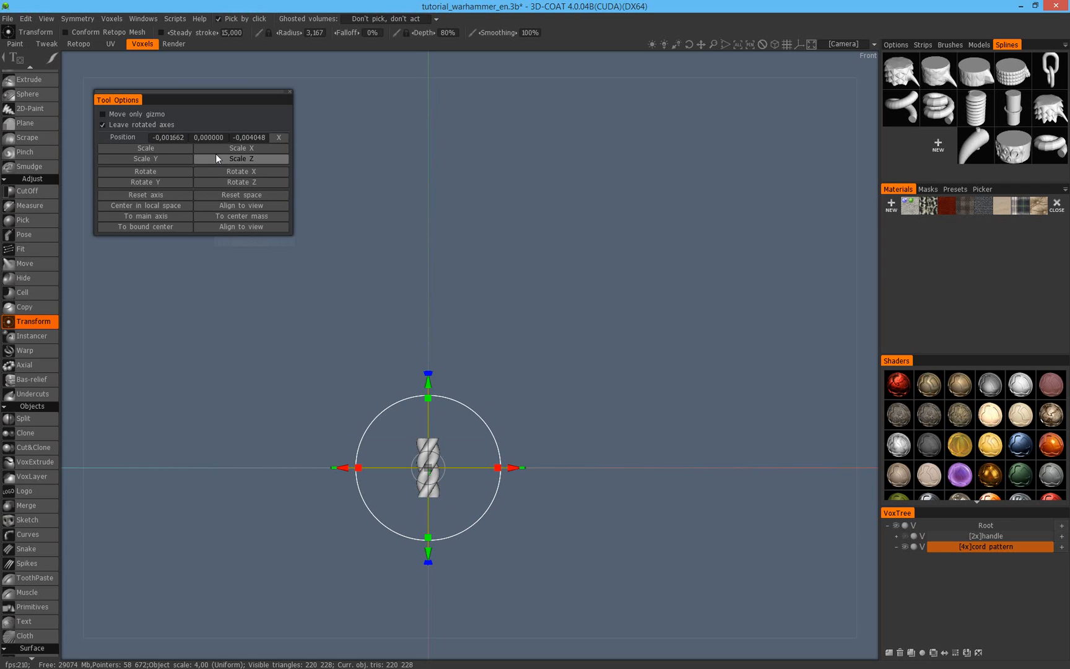
click(258, 137)
text(0)
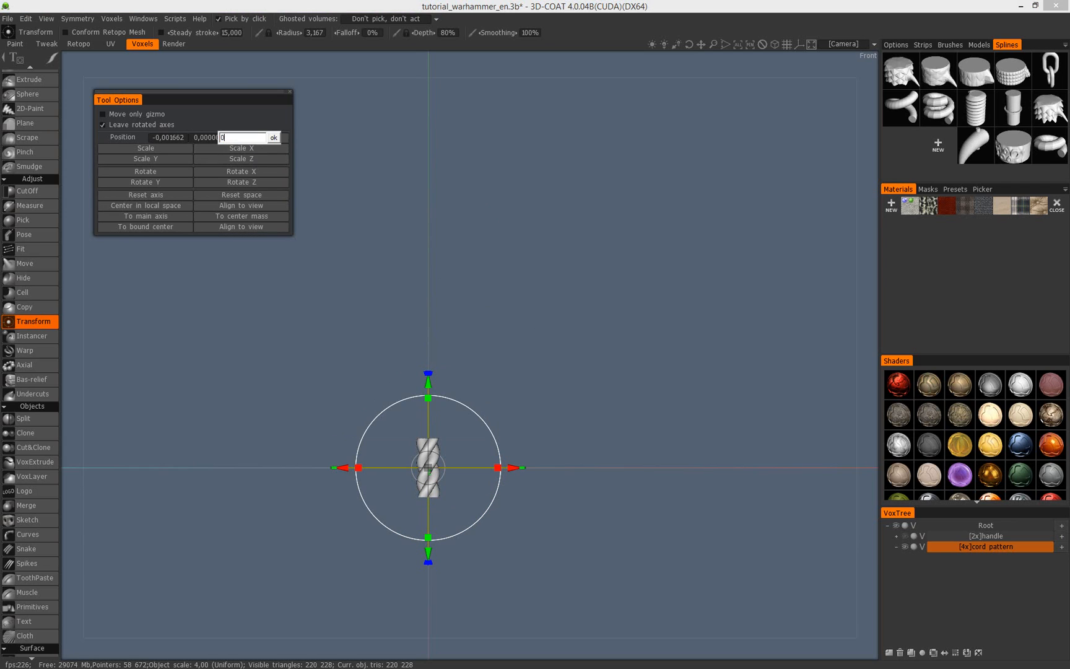
key(Return)
click(184, 138)
text(0)
key(Return)
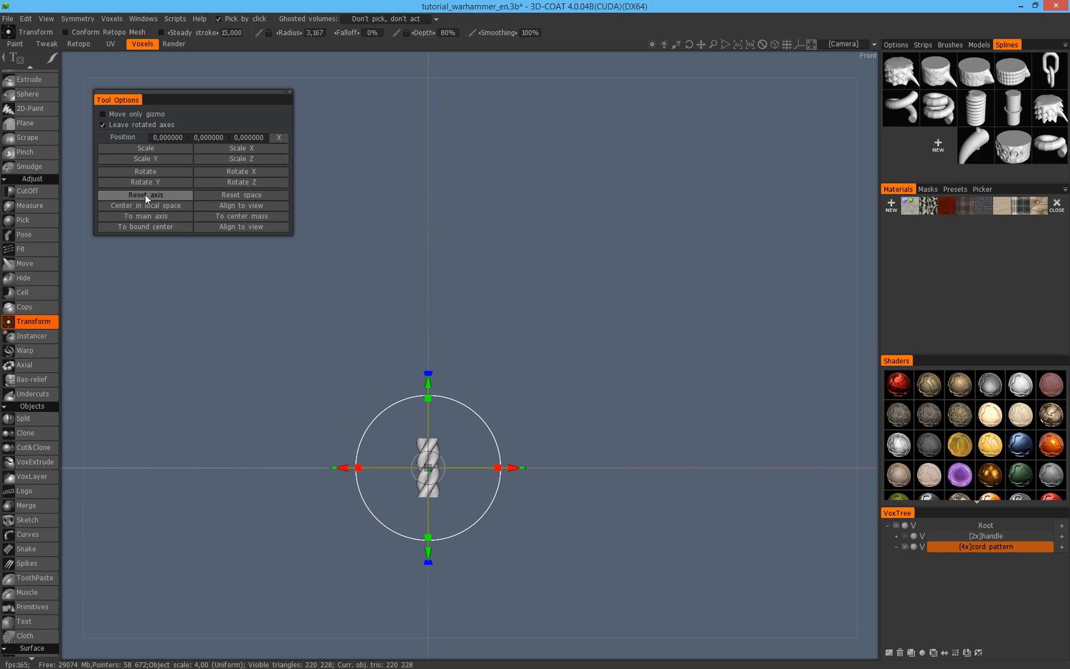
Reset the cord's space and set its position to 0 on the X, Y and Z axes.
click(248, 197)
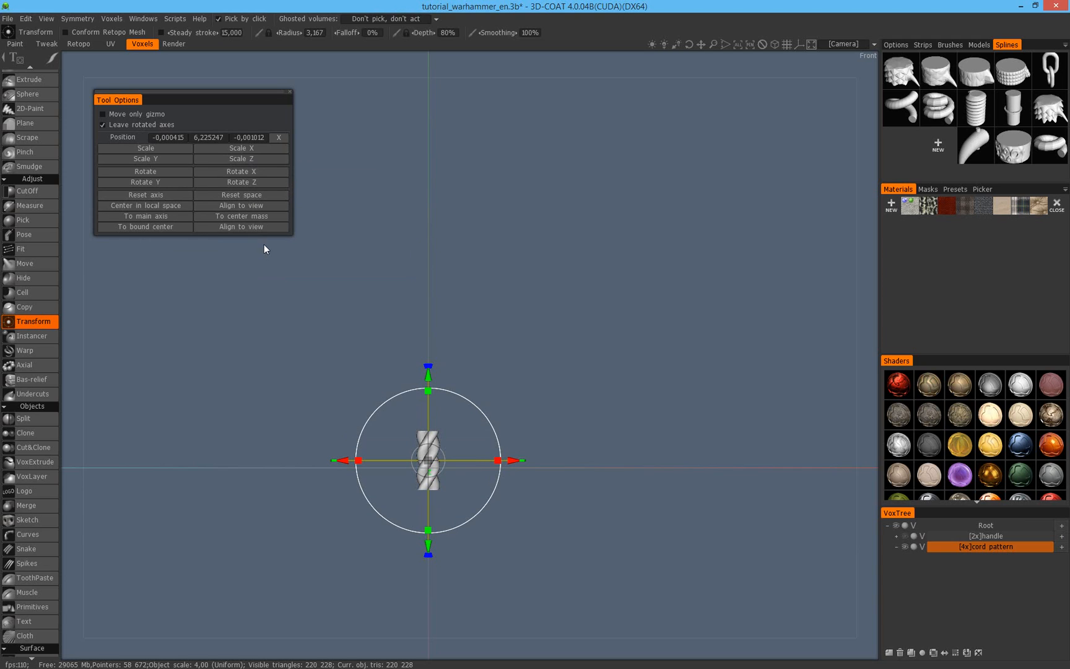
click(226, 137)
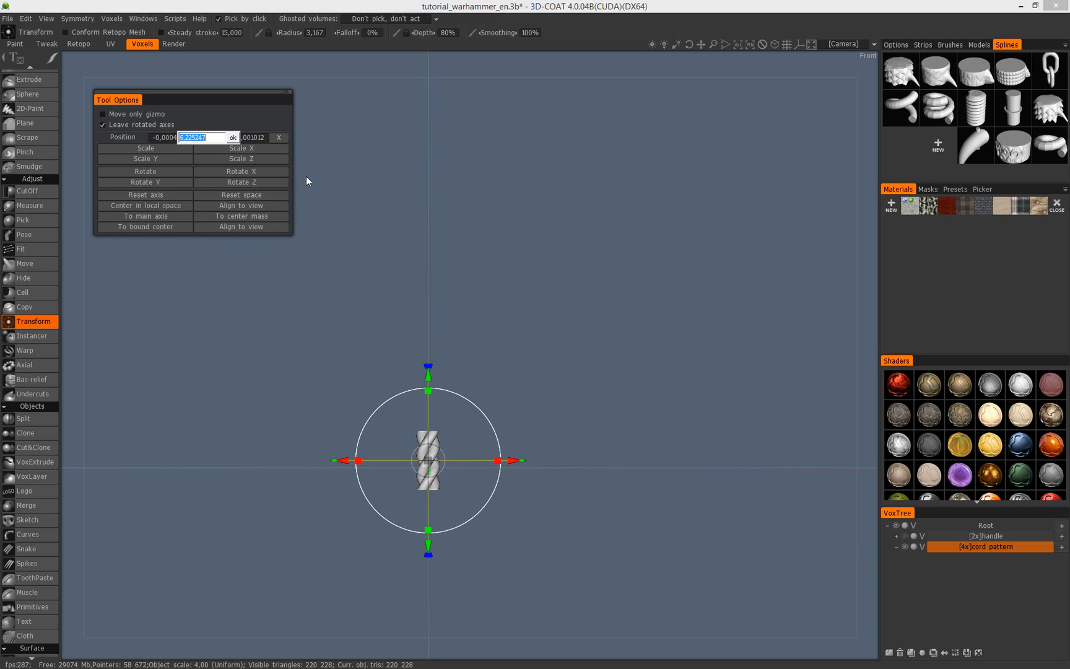
text(0)
key(Return)
click(172, 136)
text(000000)
key(Return)
click(246, 136)
text(0000)
key(Return)
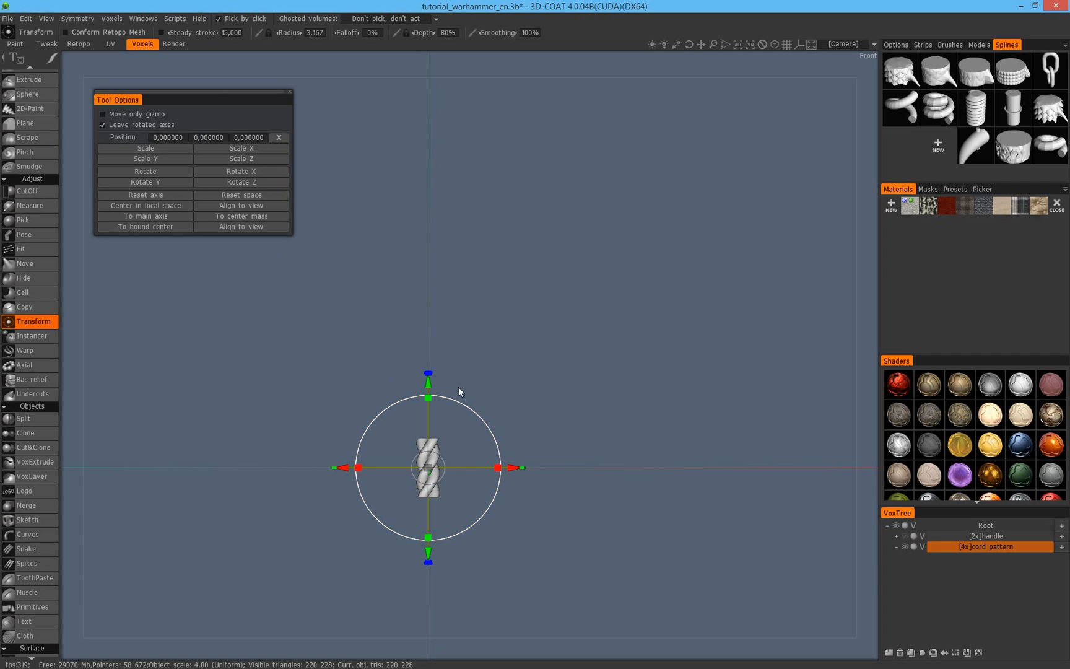
Convert the cord pattern layer to global space.
right_drag(516, 439, 640, 415)
middle_drag(523, 450, 549, 351)
drag(549, 351, 674, 418)
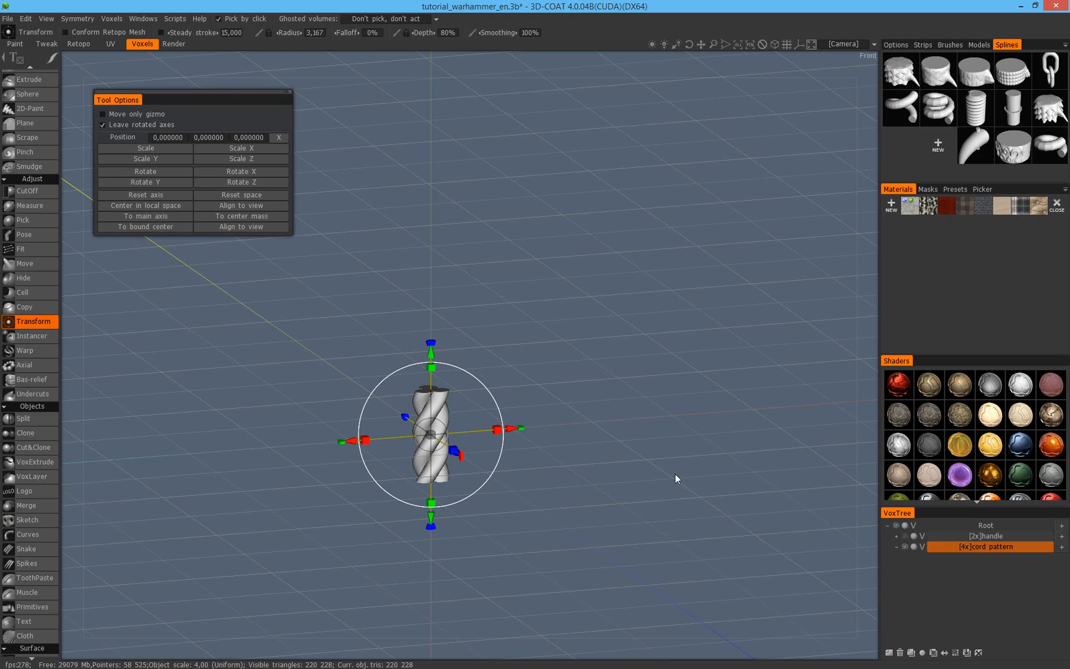
right_click(985, 548)
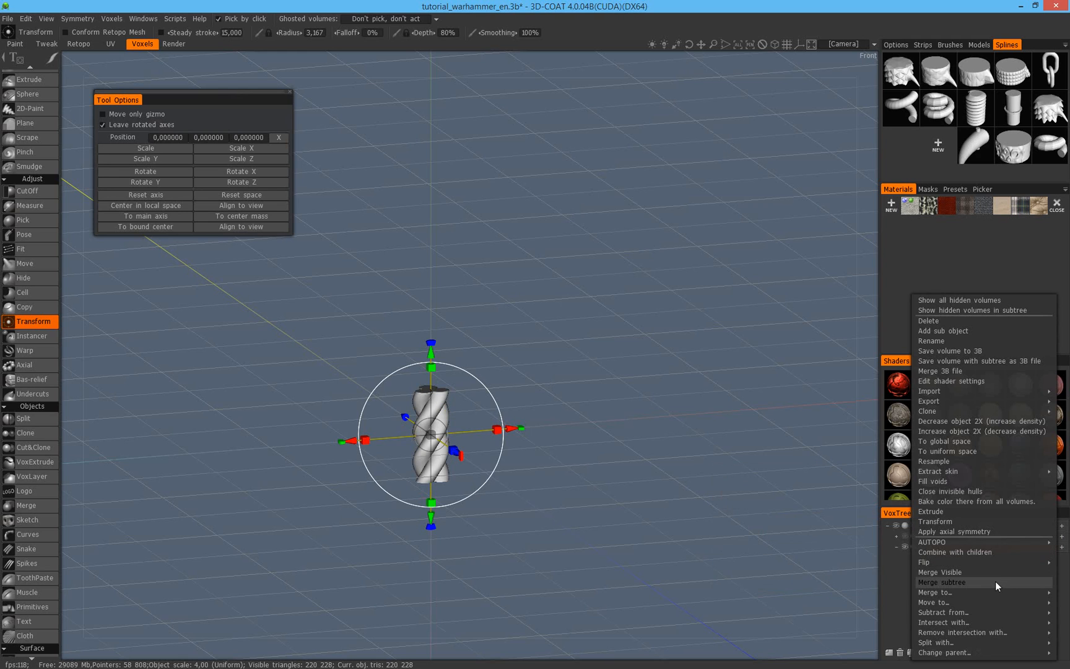
click(973, 441)
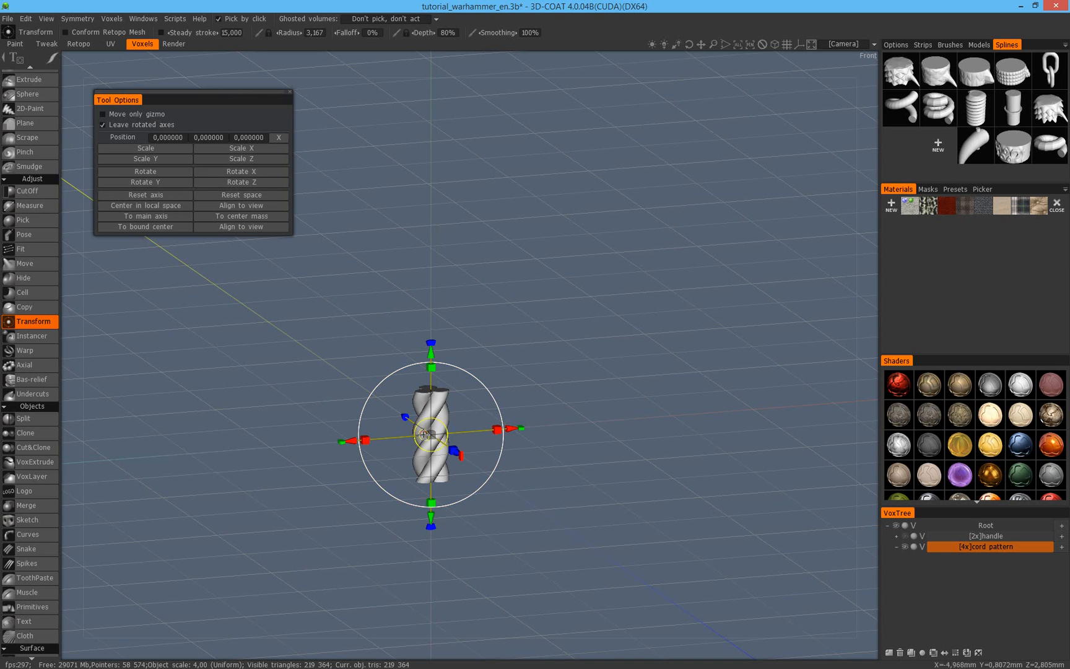
Inspect the cord's placement at the origin from the front and at an angle, and check its surface up close.
drag(493, 370, 201, 173)
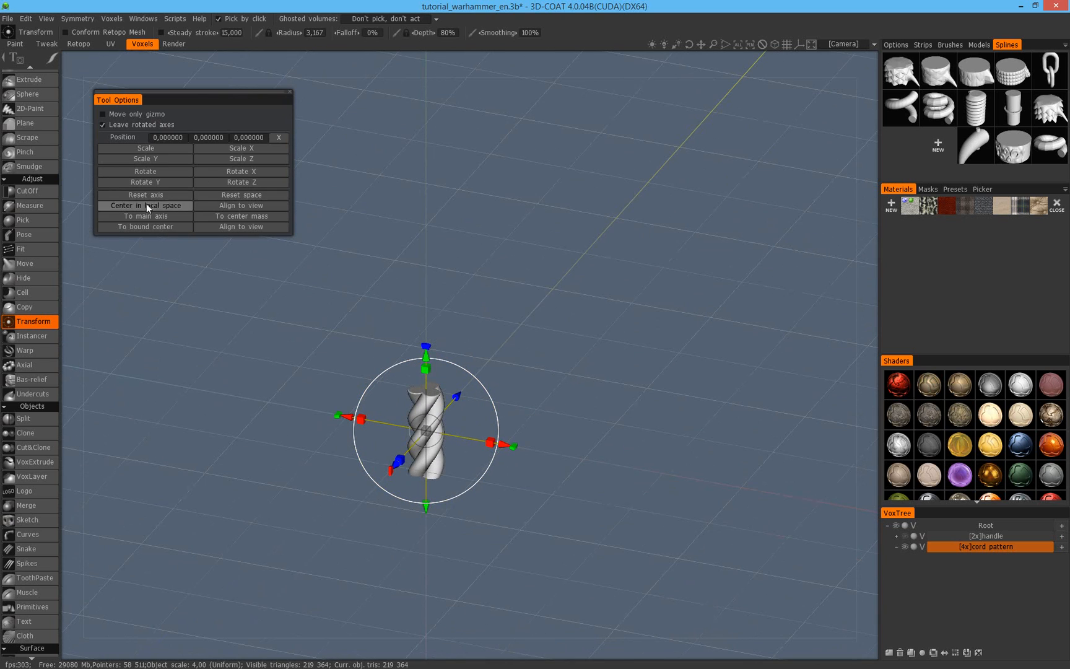
scroll(574, 363, up, 2)
middle_drag(552, 408, 620, 346)
drag(619, 346, 602, 357)
right_drag(602, 356, 651, 376)
drag(652, 376, 576, 365)
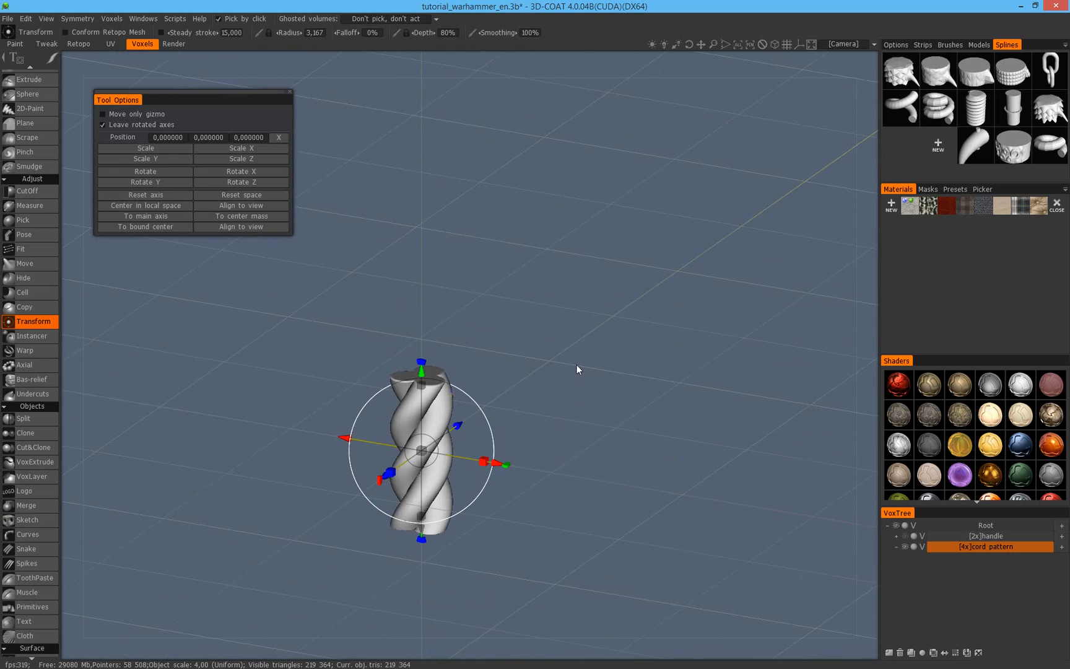
key(KP_2)
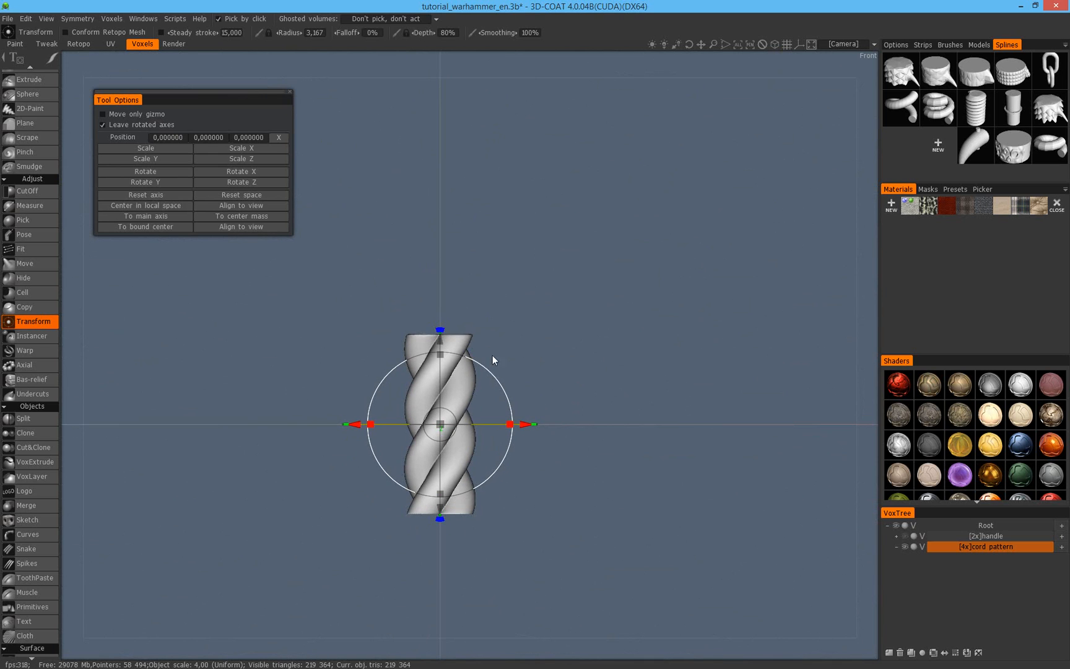
drag(572, 328, 583, 371)
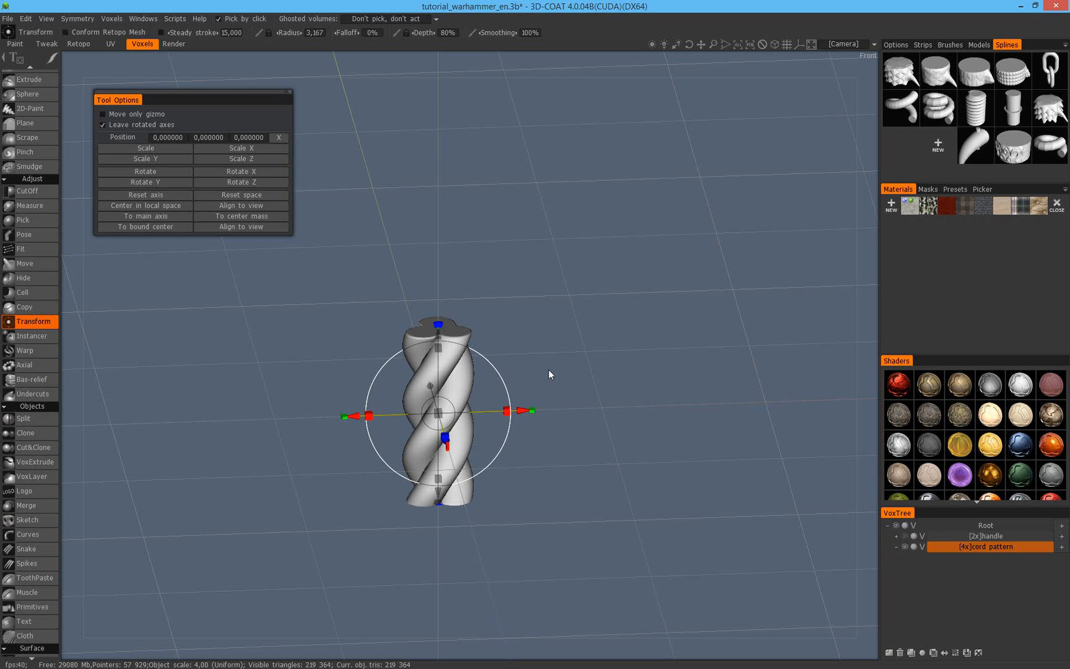
scroll(549, 370, up, 2)
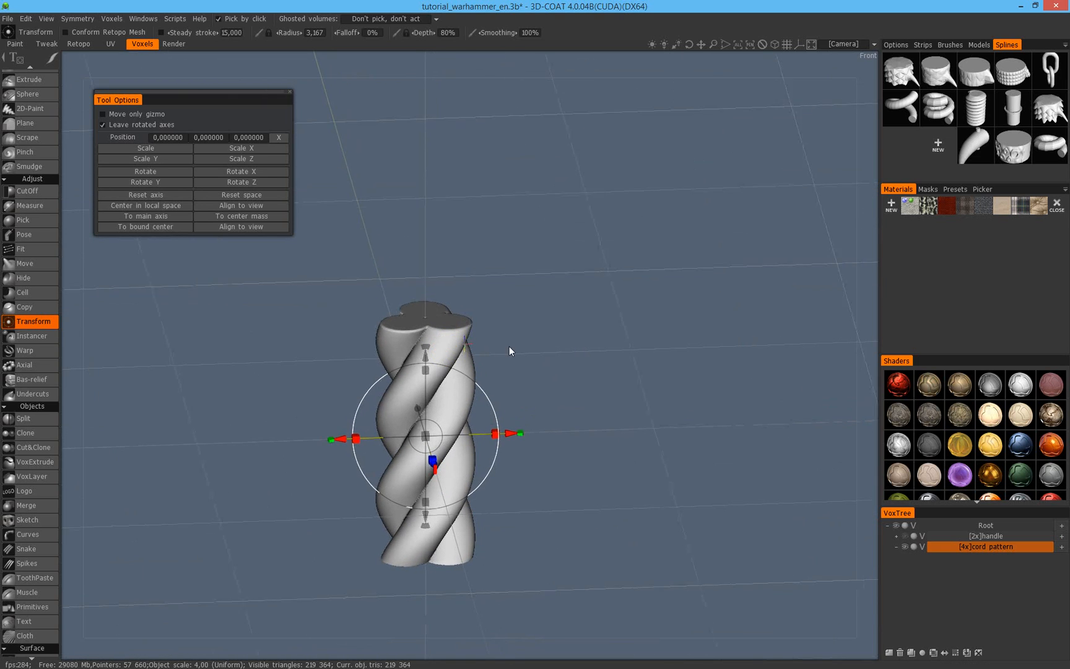
scroll(510, 347, up, 4)
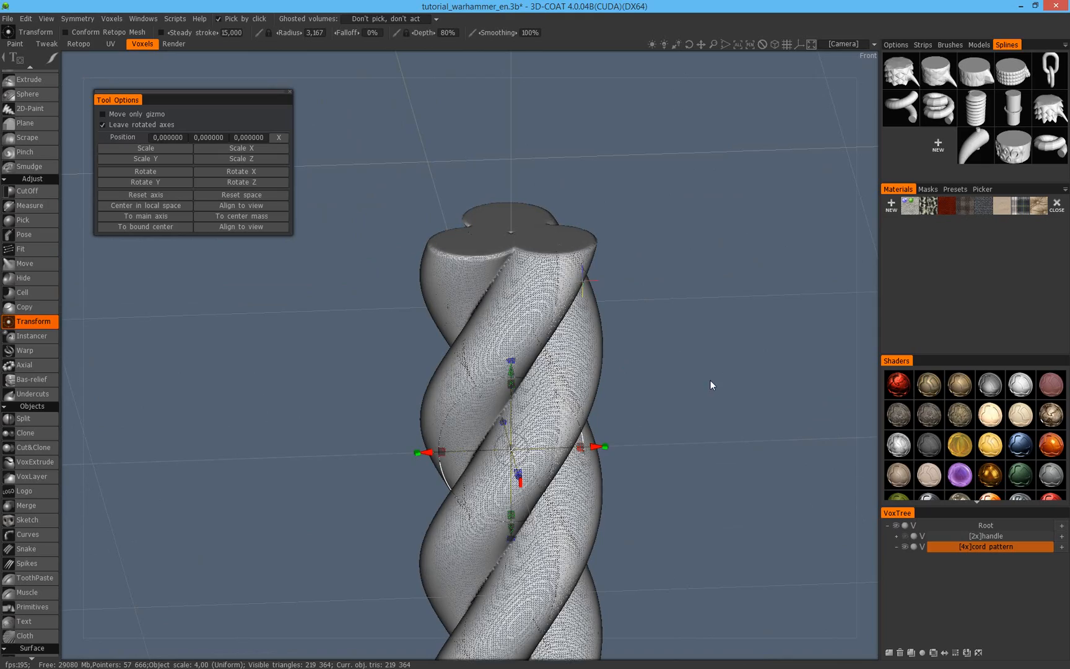
scroll(660, 370, up, 5)
scroll(607, 468, down, 8)
scroll(607, 465, down, 5)
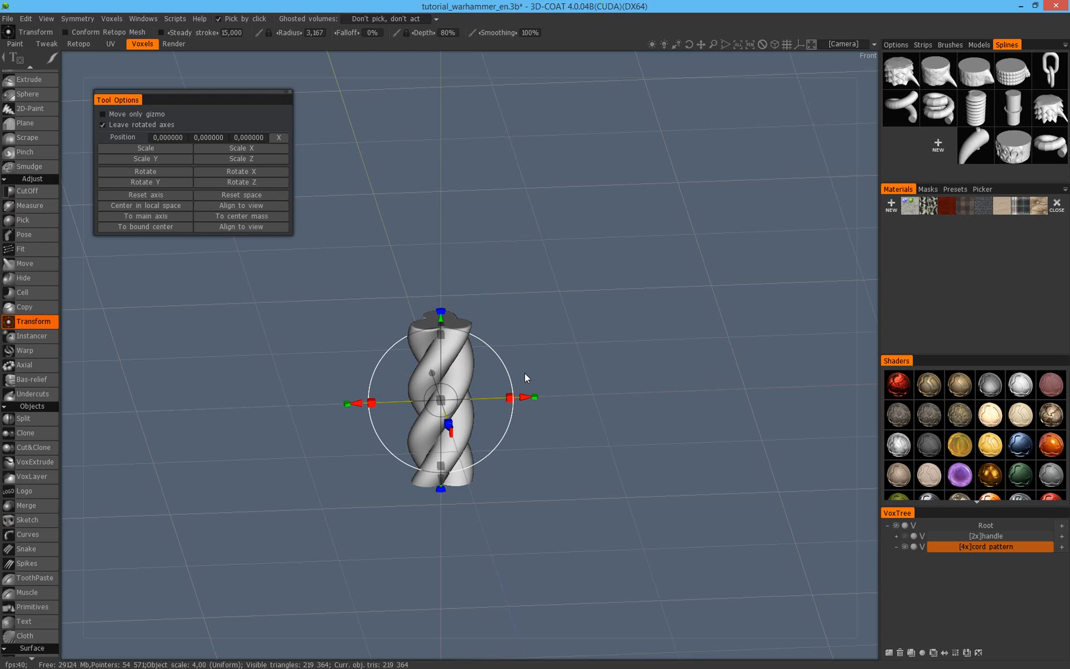
drag(462, 249, 642, 346)
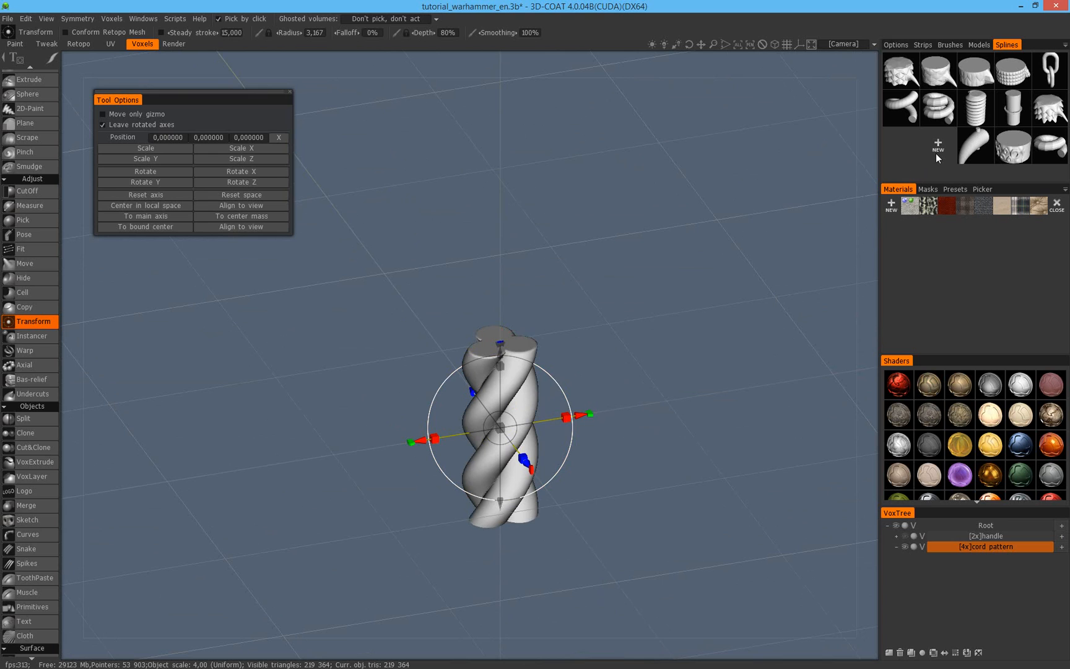
Start a curve profile export of the cord pattern layer and lower the Y period to 54.05 to close the gaps between repeats.
right_click(994, 547)
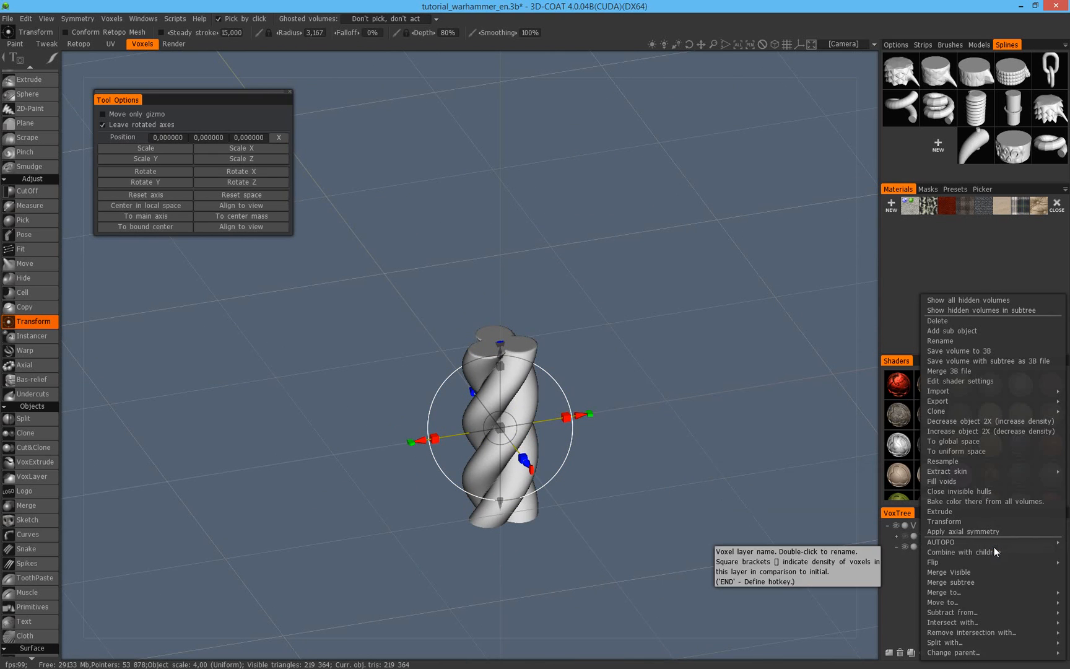
mouse_move(1000, 413)
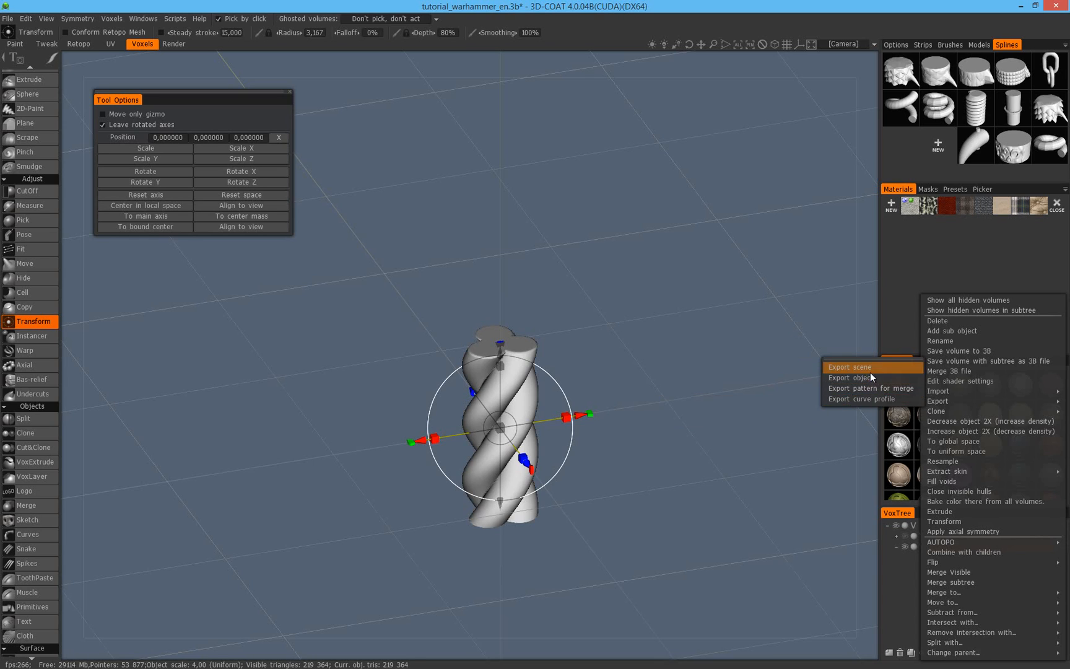
click(872, 398)
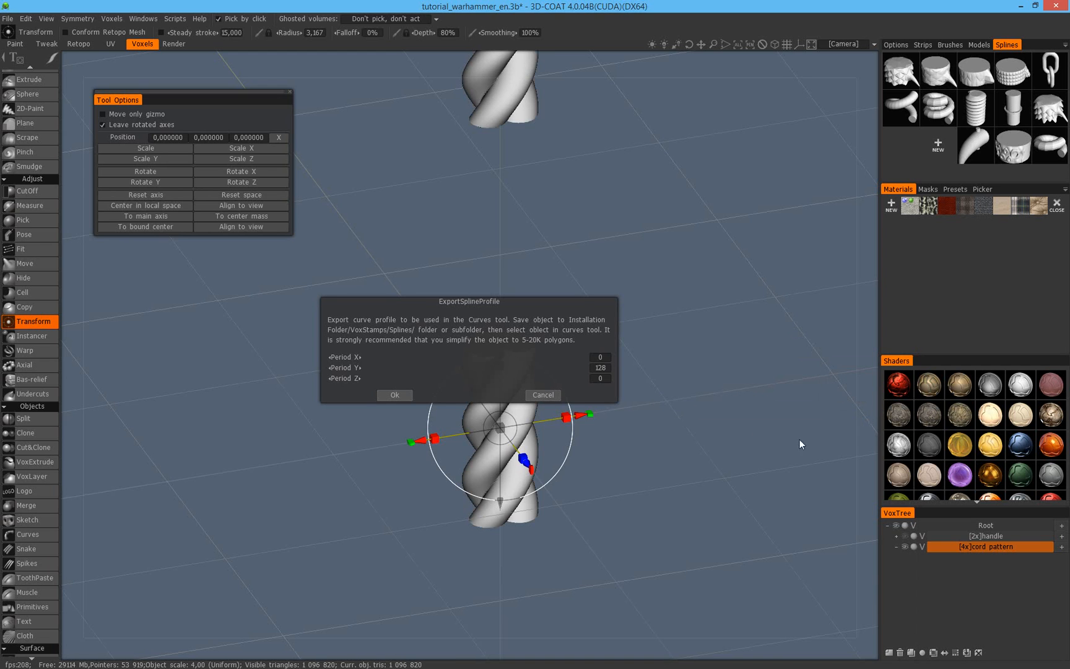
right_drag(716, 324, 647, 469)
middle_drag(646, 469, 785, 427)
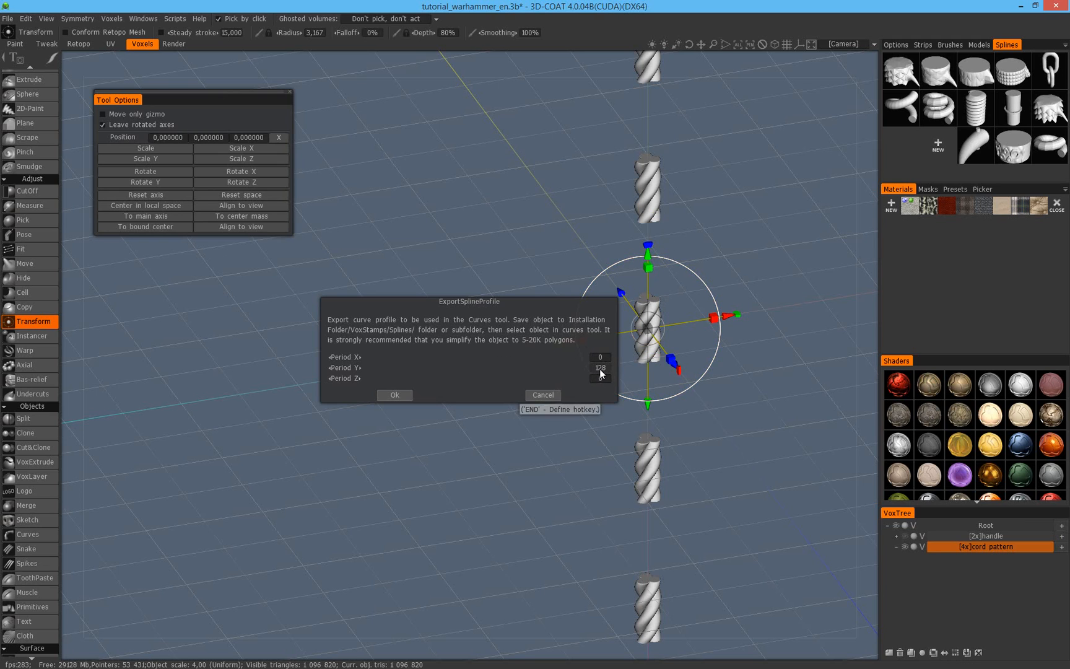
drag(360, 368, 328, 389)
drag(533, 303, 298, 368)
right_drag(592, 348, 764, 338)
drag(763, 337, 599, 290)
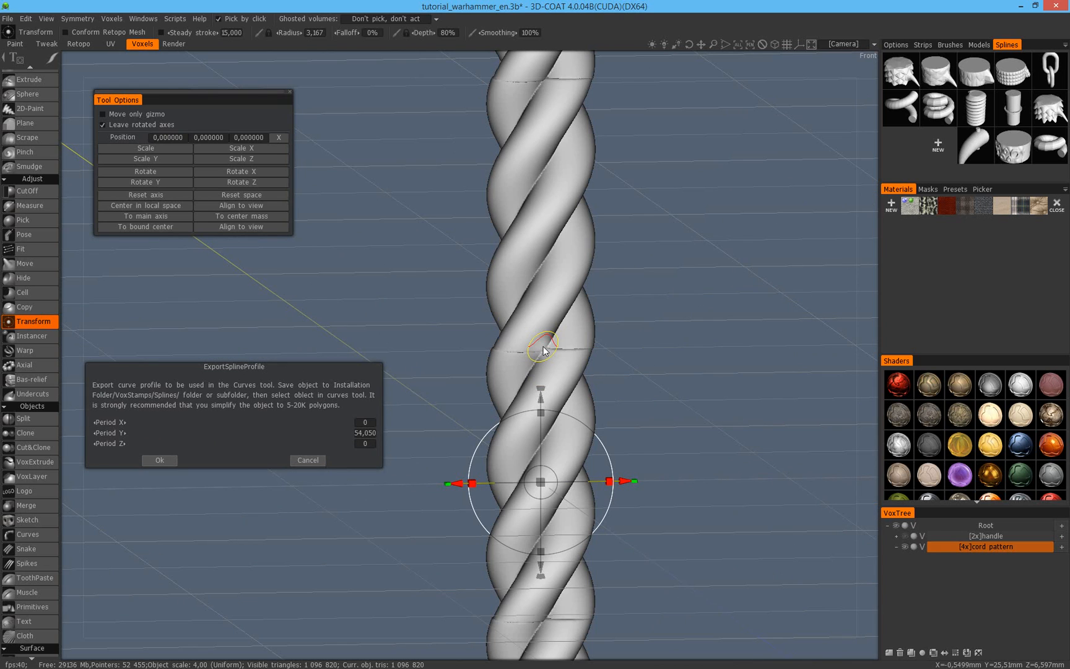
Check the seam between the repeated cord segments up close and try a Y period of 55.
alt+right_drag(564, 352, 697, 363)
alt+drag(697, 363, 666, 415)
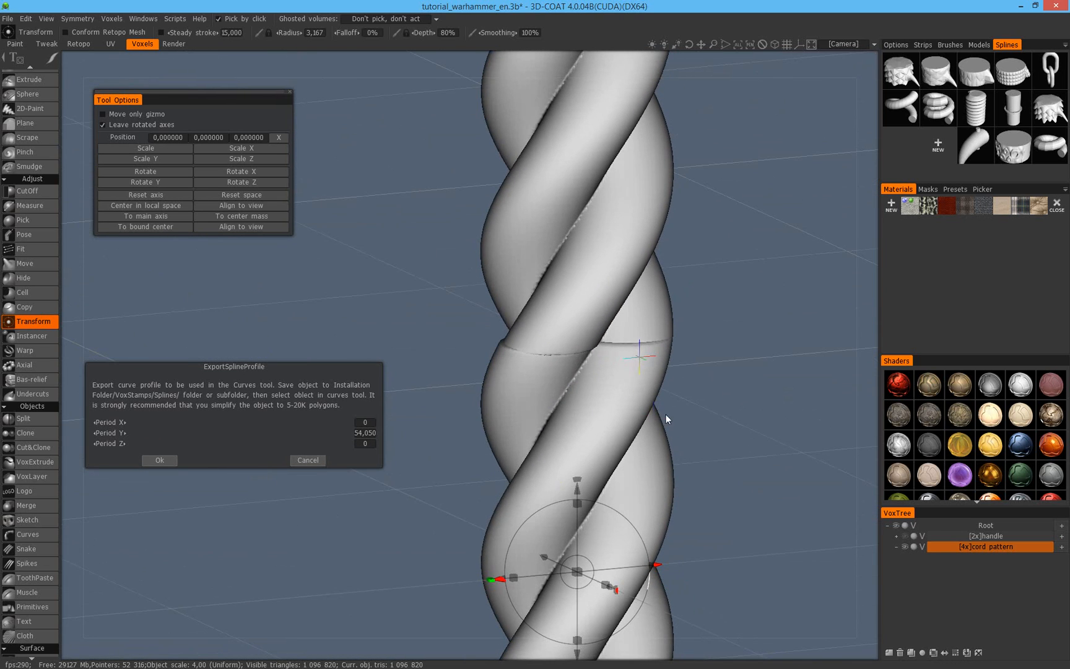
drag(144, 435, 144, 434)
click(366, 433)
text(55)
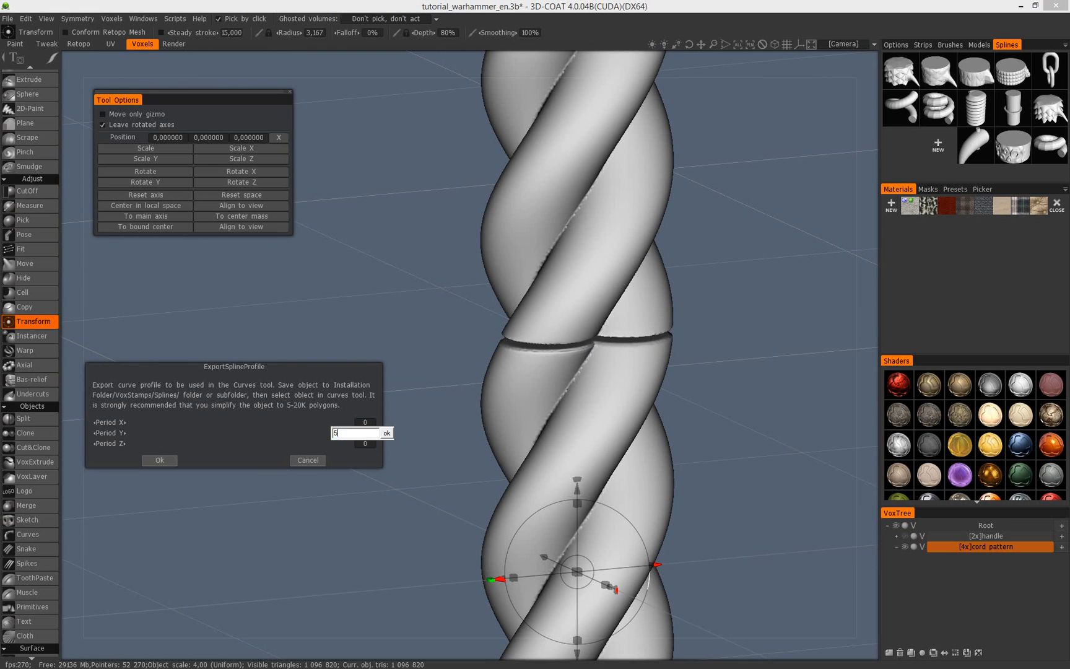
key(Return)
Set the Y period to 54, check the seam from several angles, and accept the spline profile settings.
click(367, 433)
text(54)
key(Return)
drag(667, 373, 593, 375)
drag(475, 476, 477, 474)
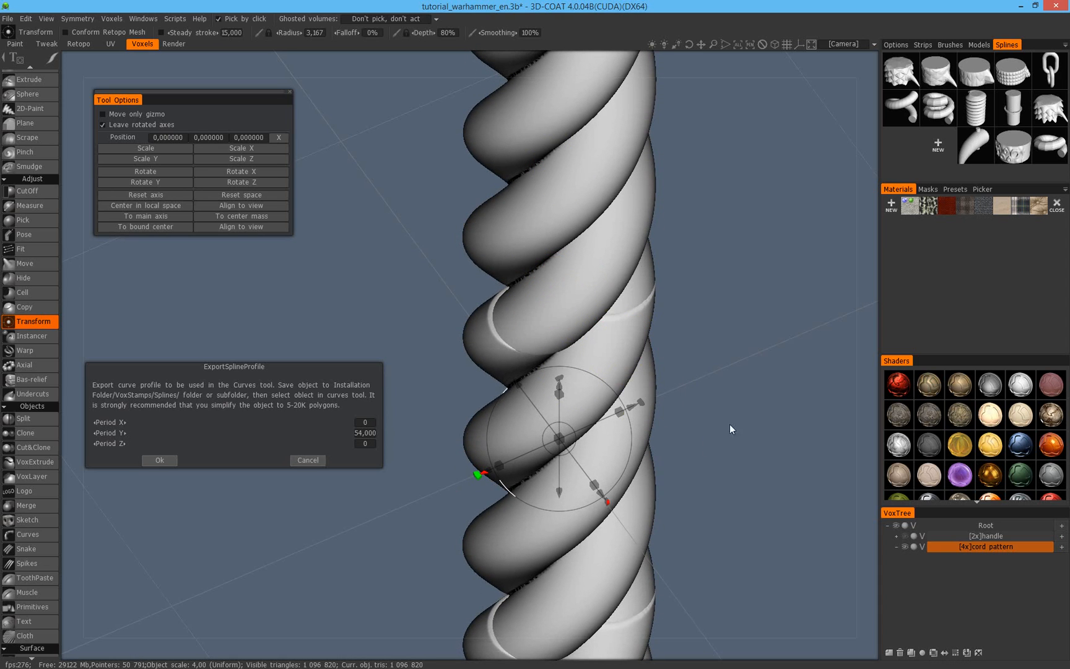
drag(687, 376, 692, 334)
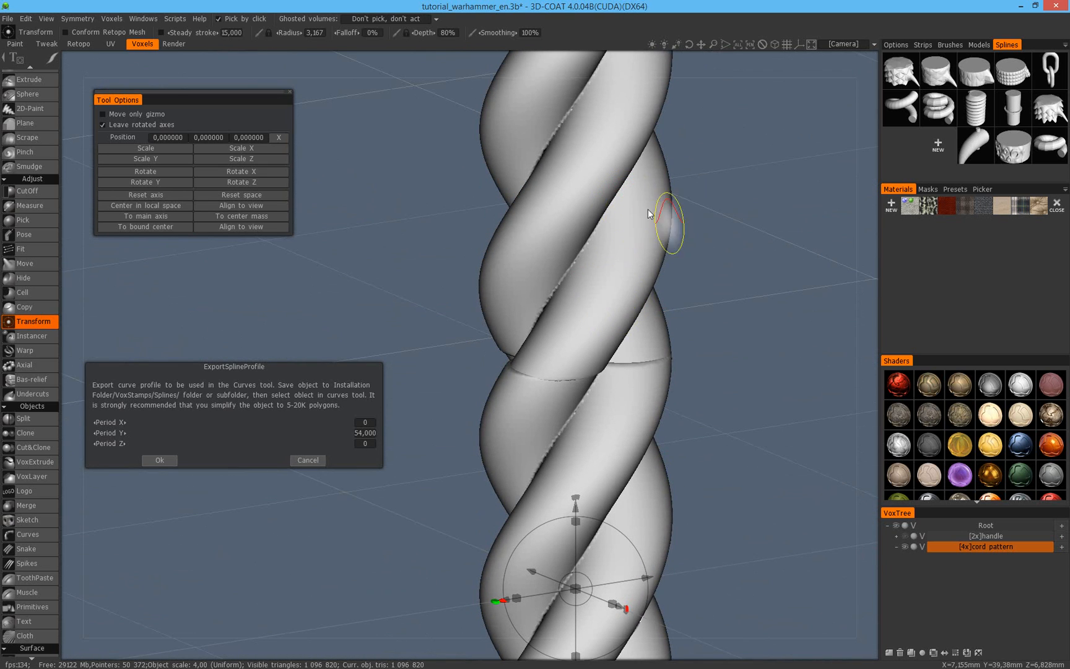
click(160, 461)
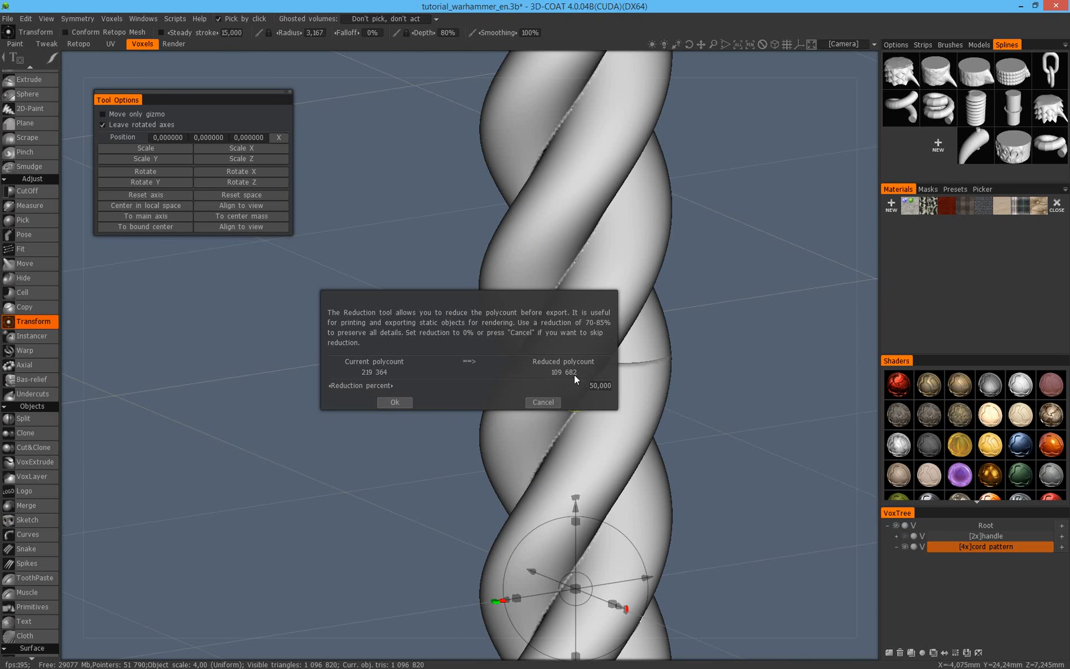
Try a polygon reduction of 90 percent for the exported cord profile.
drag(522, 298, 321, 324)
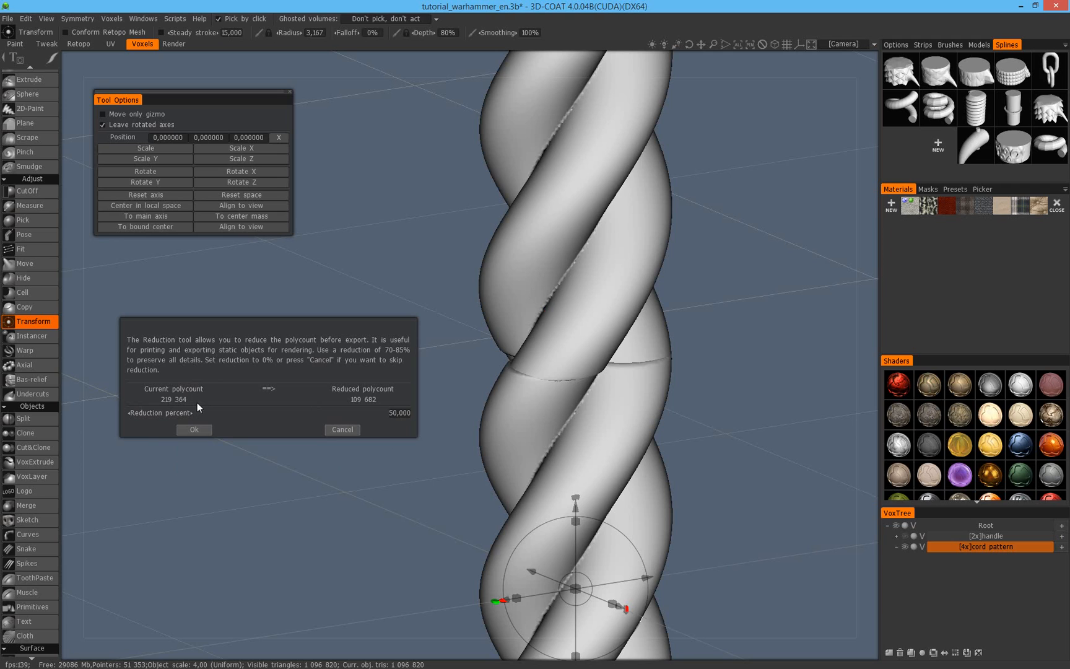
click(401, 412)
text(90)
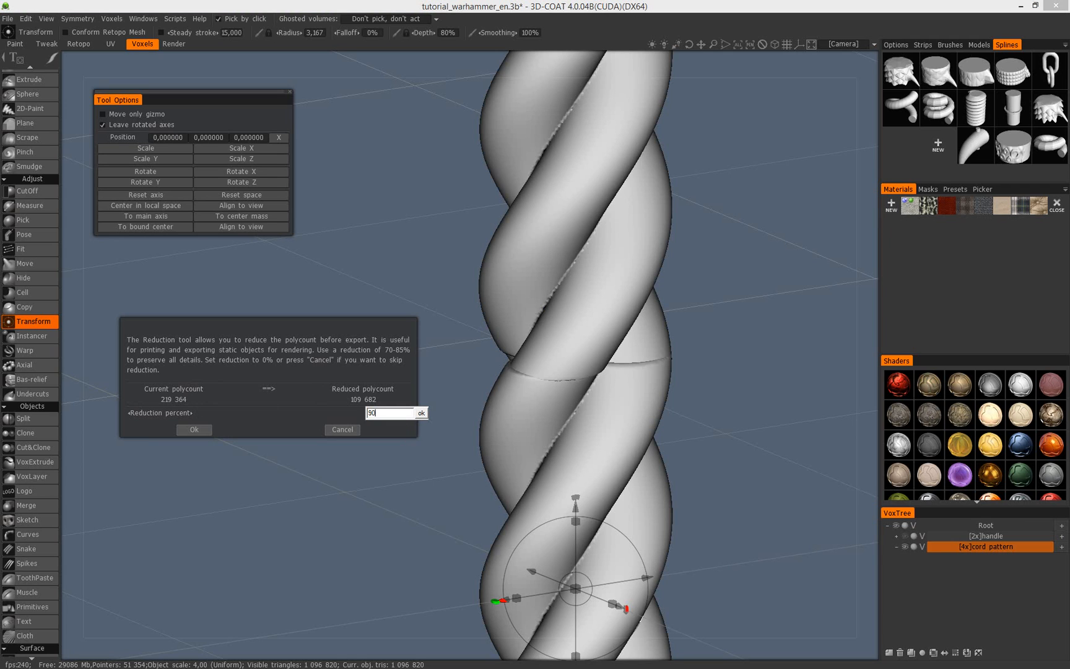
key(Return)
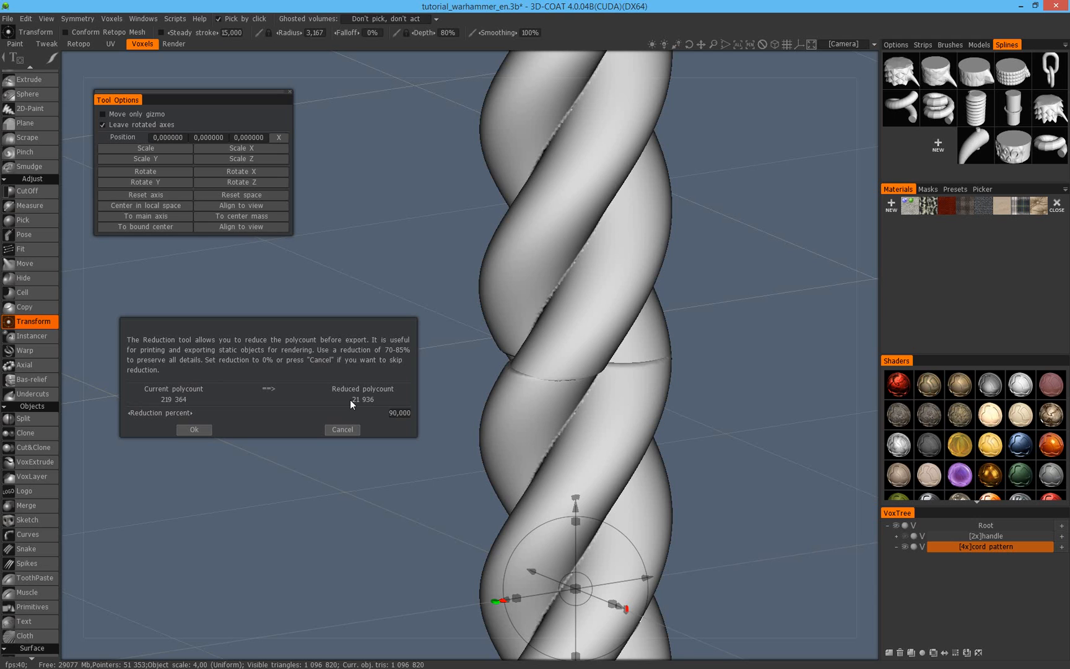
Set the reduction to 95 percent and complete the export of the cord to the spline profile library.
click(407, 412)
text(95)
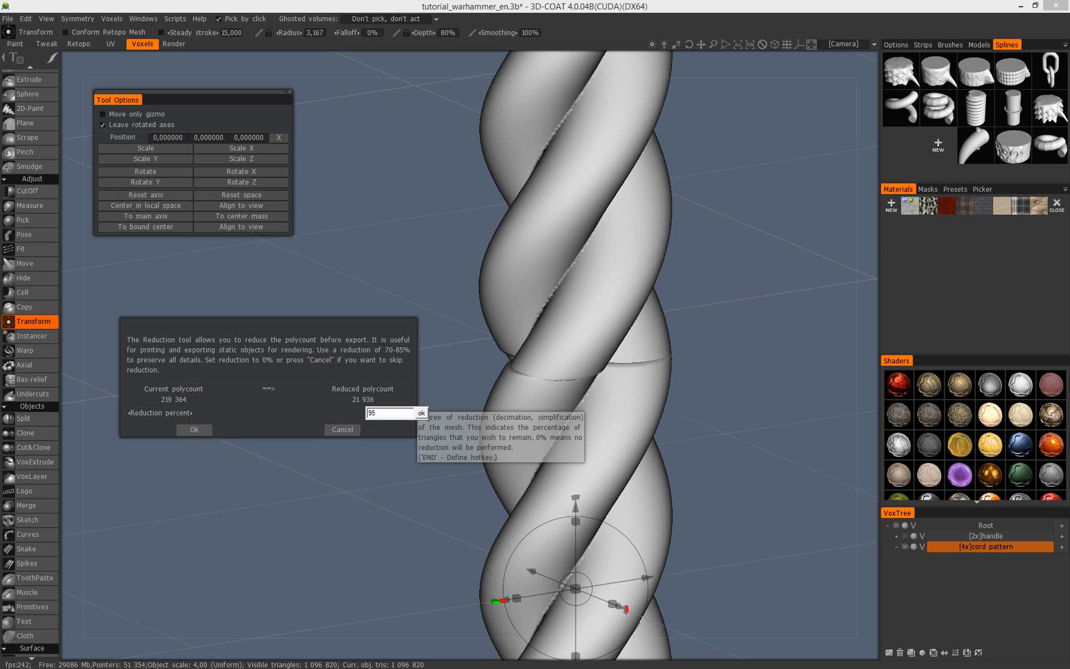
key(Return)
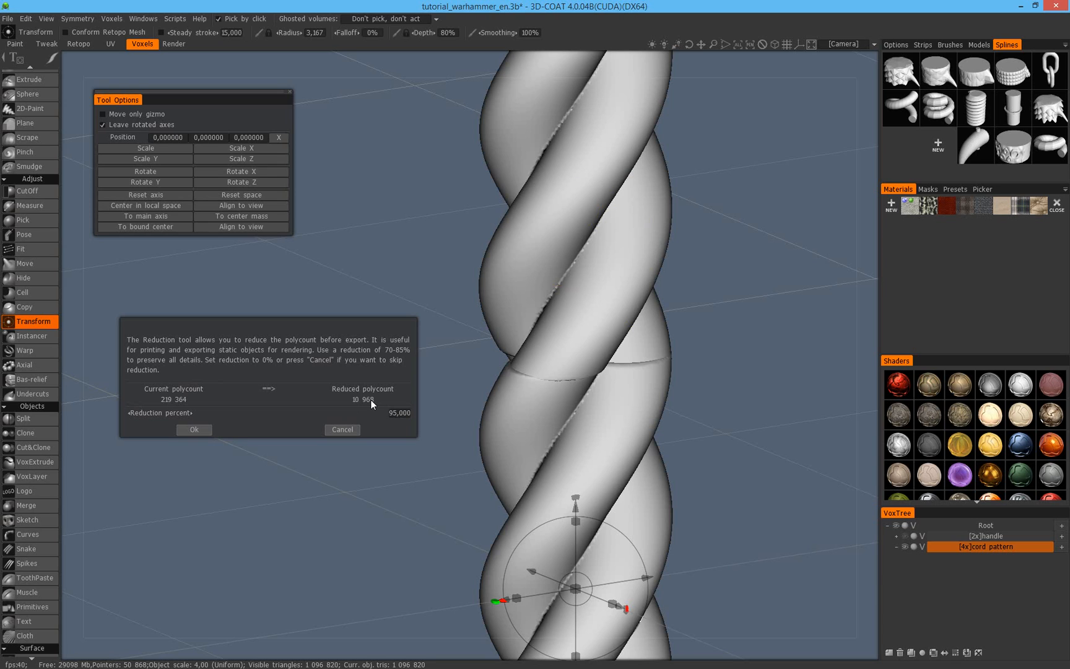
click(198, 430)
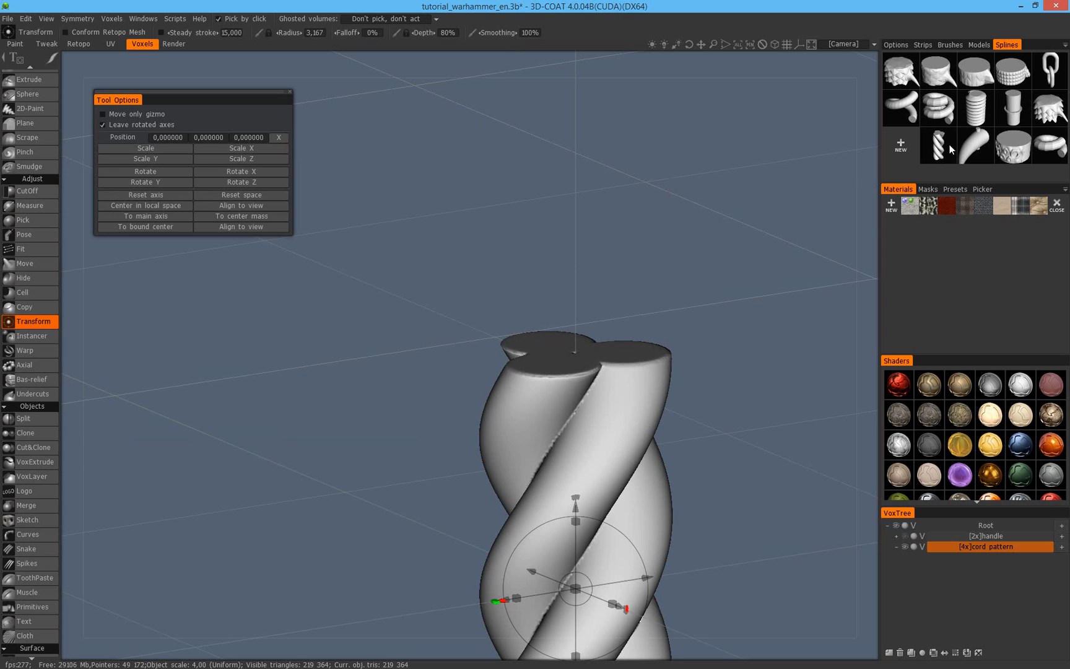
mouse_move(938, 150)
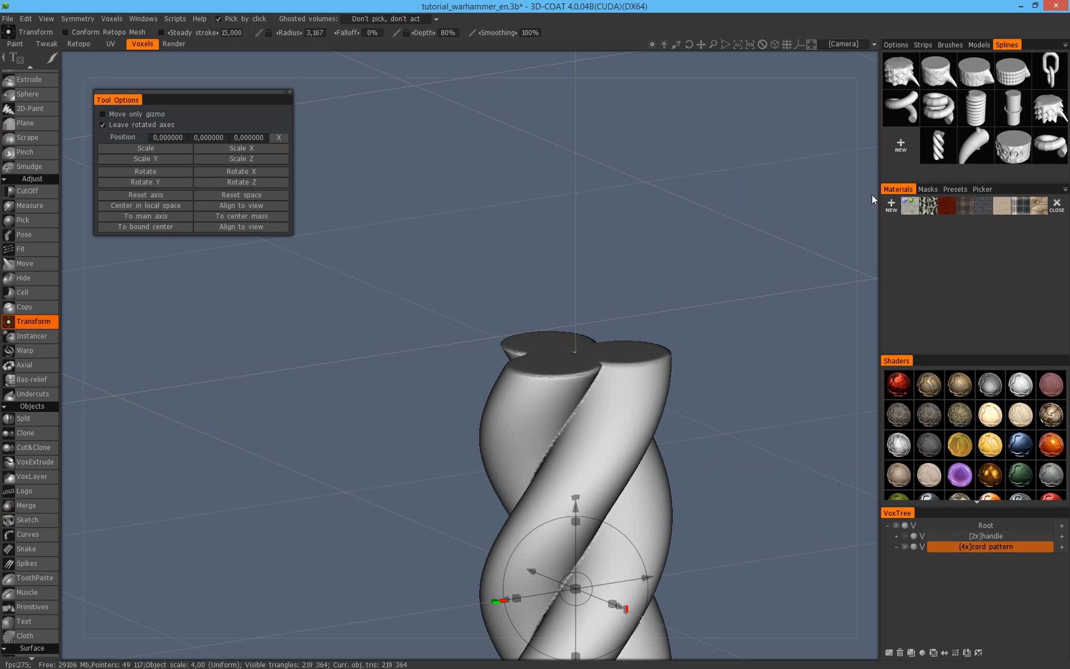
Show and expand the handle layer, make it active, and switch to the Curves tool.
scroll(573, 352, down, 6)
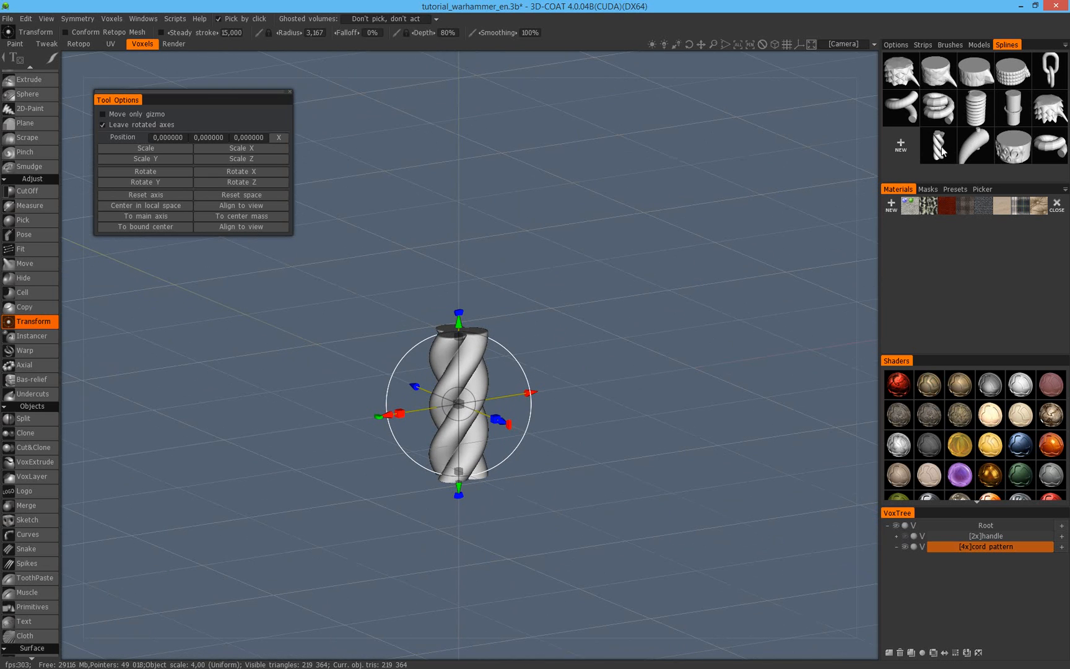
click(906, 536)
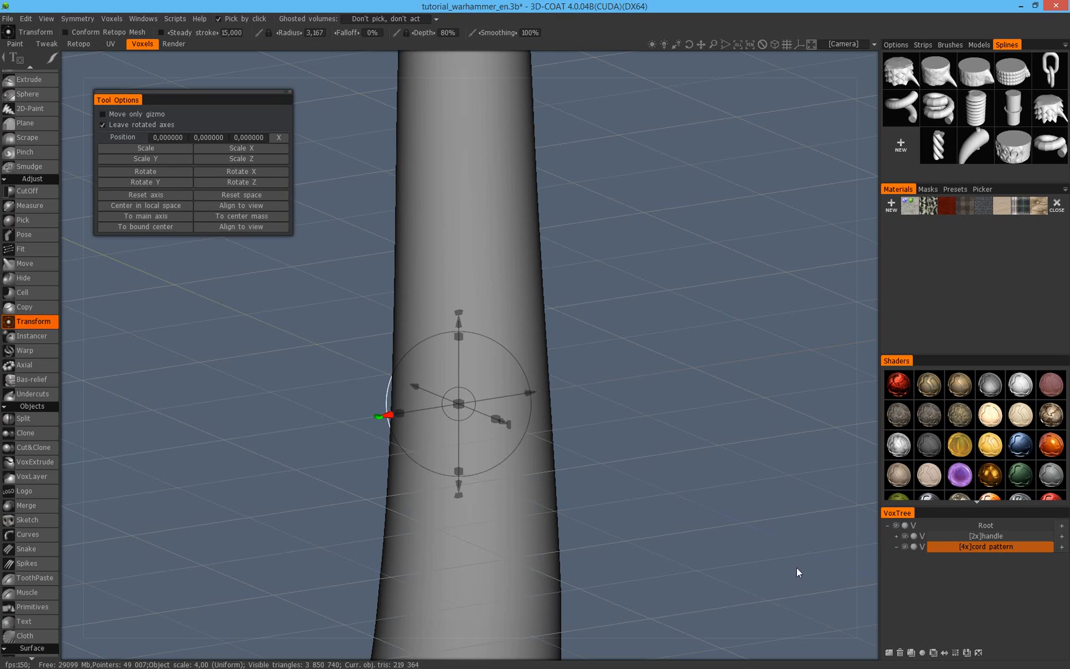
click(896, 536)
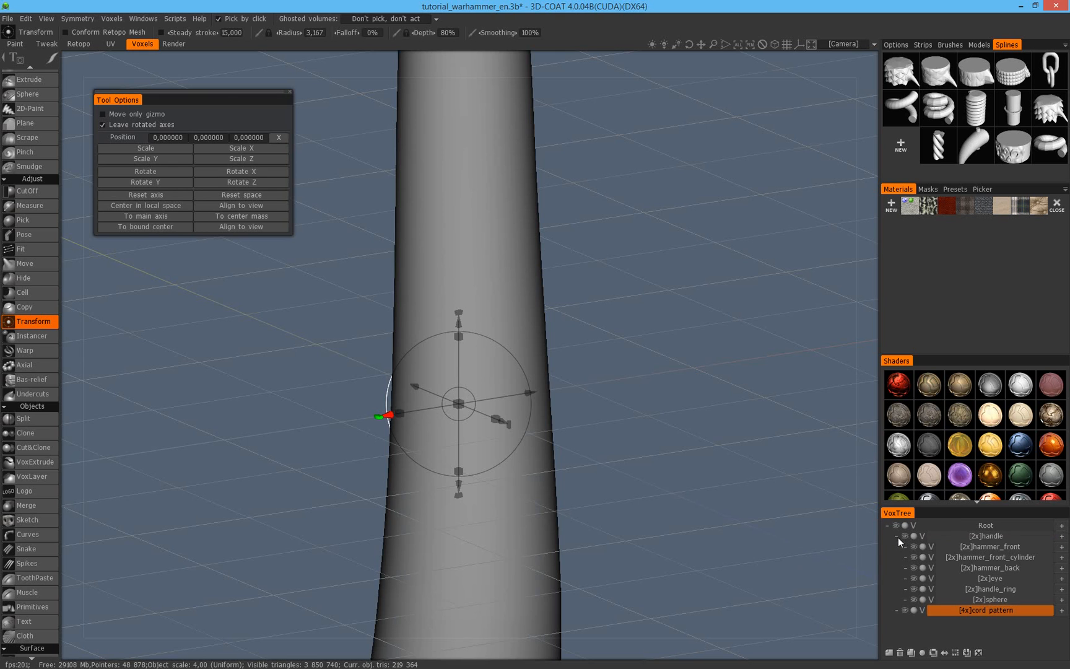
click(982, 536)
scroll(505, 362, down, 2)
middle_drag(505, 362, 461, 458)
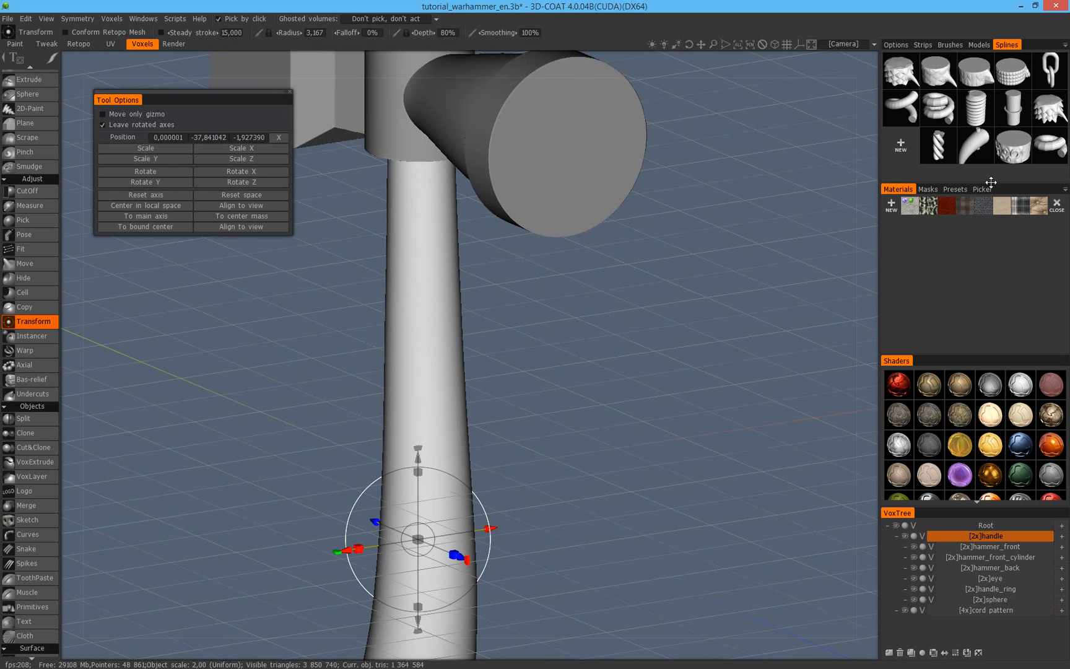
click(28, 535)
Draw a four-point S-shaped test curve beside the hammer handle and apply the new twisted cord profile to it.
right_drag(590, 432, 584, 444)
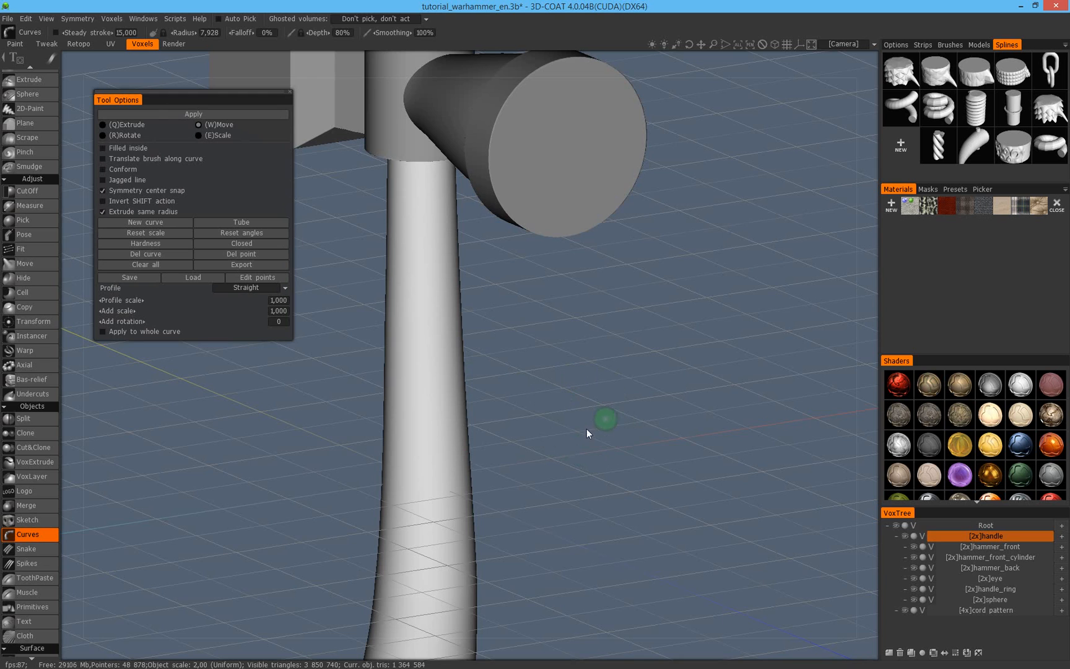
middle_drag(566, 432, 580, 335)
scroll(576, 359, down, 3)
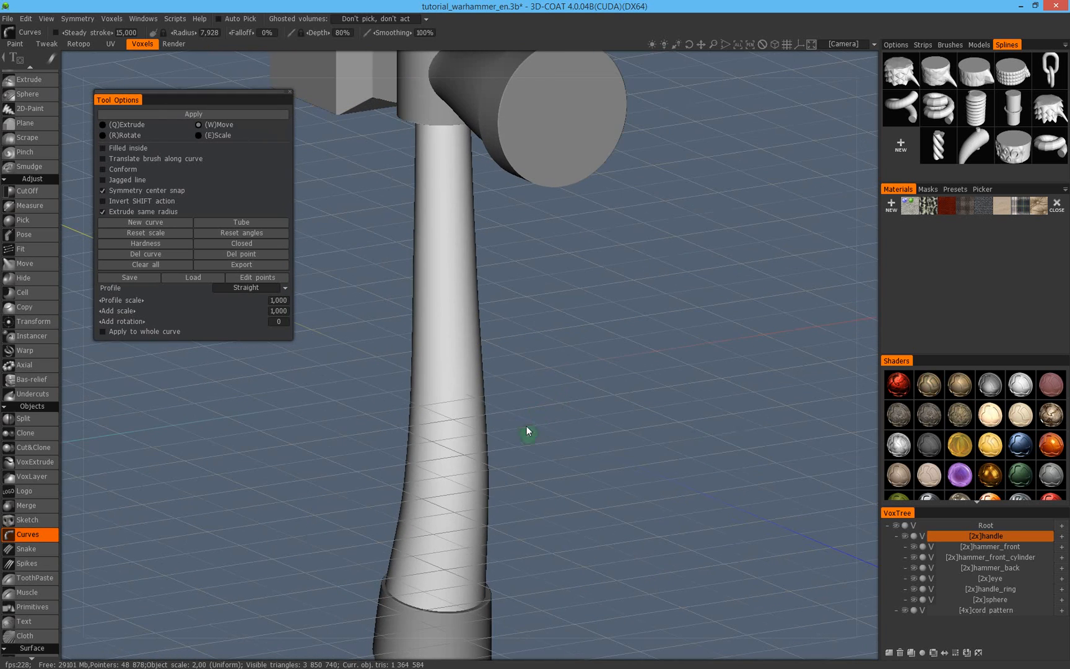
scroll(515, 414, down, 2)
middle_drag(542, 393, 510, 303)
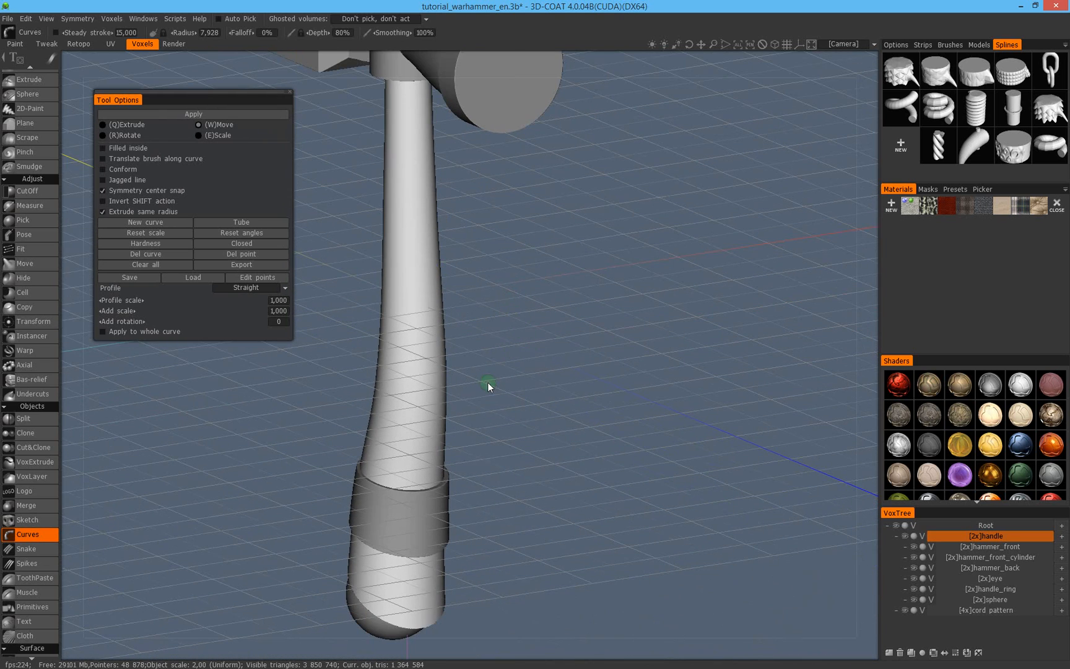
drag(489, 439, 564, 403)
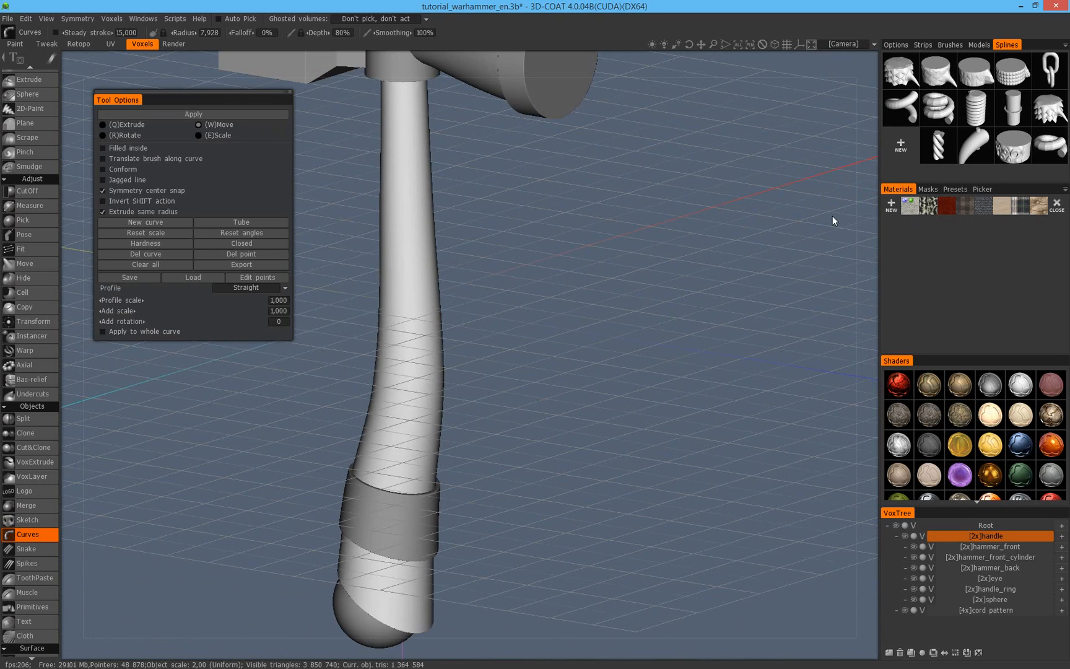
click(485, 431)
click(680, 384)
click(595, 230)
click(760, 165)
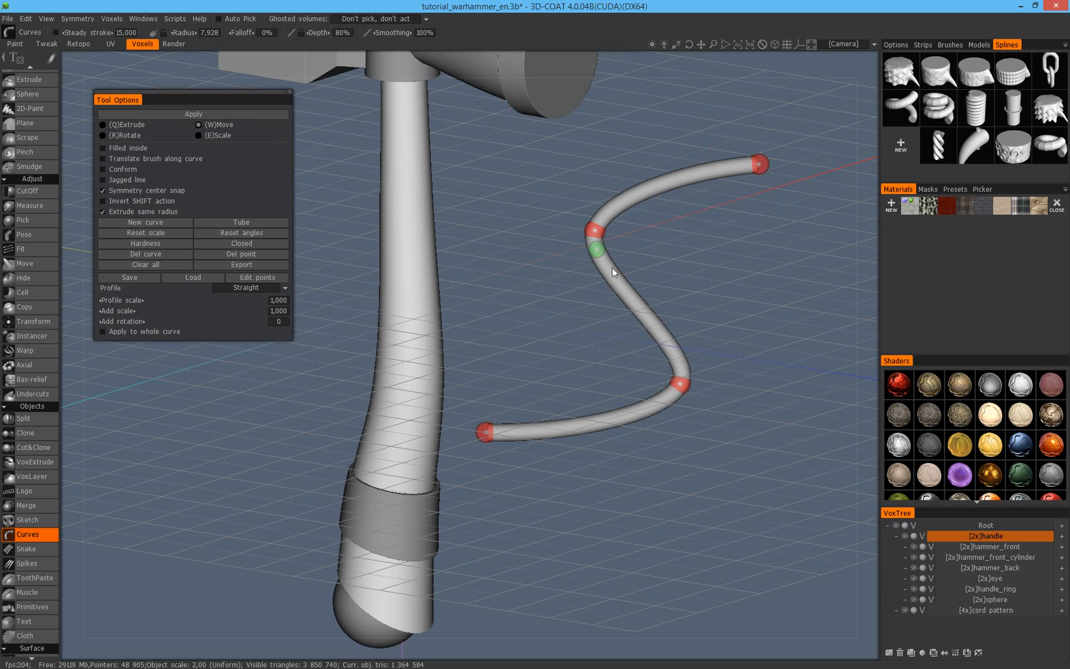
click(938, 149)
Examine the cord's twist and the seams between its repeated segments along the curve, up close and as a whole.
alt+right_drag(669, 383, 804, 368)
alt+middle_drag(713, 395, 547, 430)
drag(676, 444, 646, 435)
alt+right_drag(695, 393, 717, 270)
alt+middle_drag(717, 270, 640, 459)
alt+right_drag(488, 340, 499, 317)
mouse_move(499, 317)
alt+mouse_down()
mouse_move(594, 309)
mouse_move(501, 296)
alt+mouse_up()
alt+middle_drag(500, 296, 570, 465)
alt+right_drag(649, 383, 699, 384)
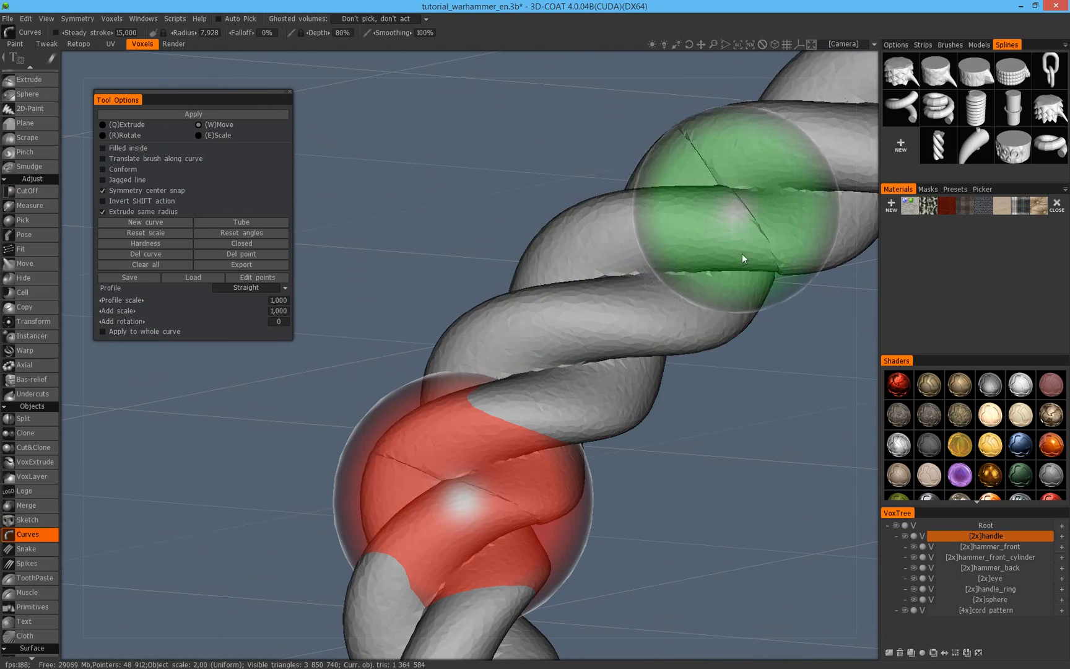
alt+right_drag(699, 272, 655, 290)
alt+middle_drag(694, 235, 544, 313)
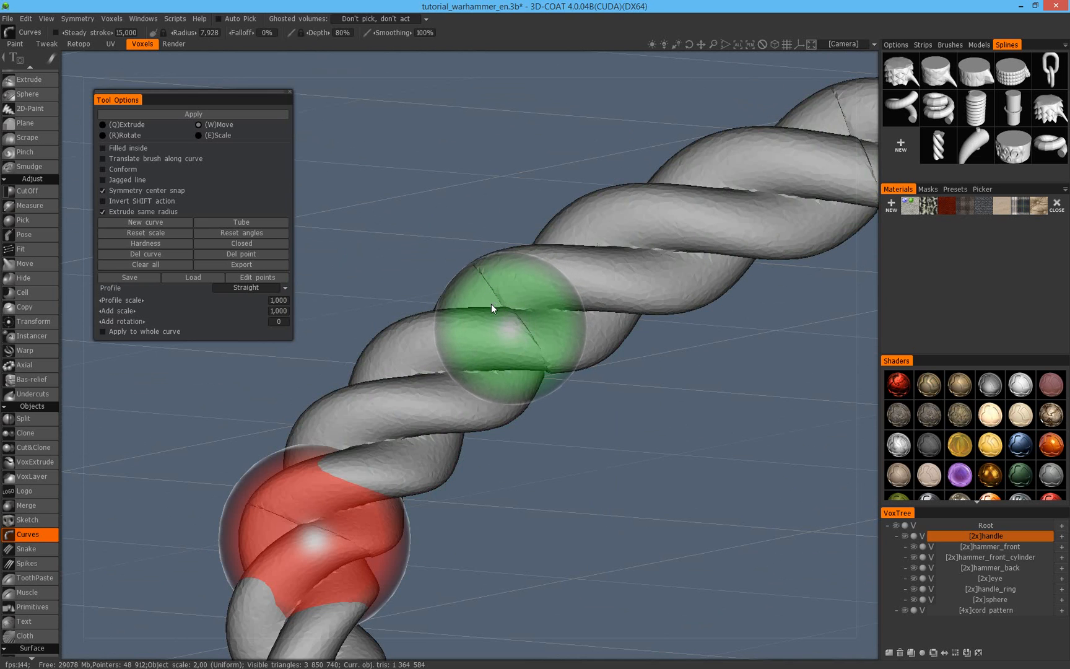
scroll(491, 304, down, 8)
scroll(622, 431, down, 4)
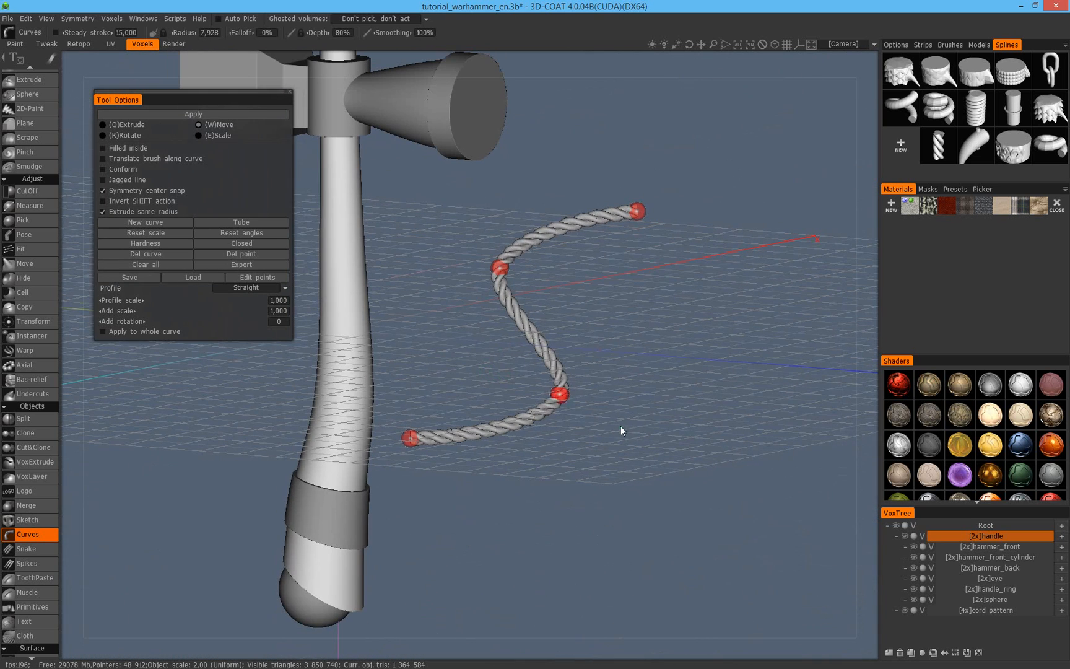
Apply the cord curve to the cord pattern layer, switch to the Sphere tool, and inspect the resulting voxel cord.
click(994, 611)
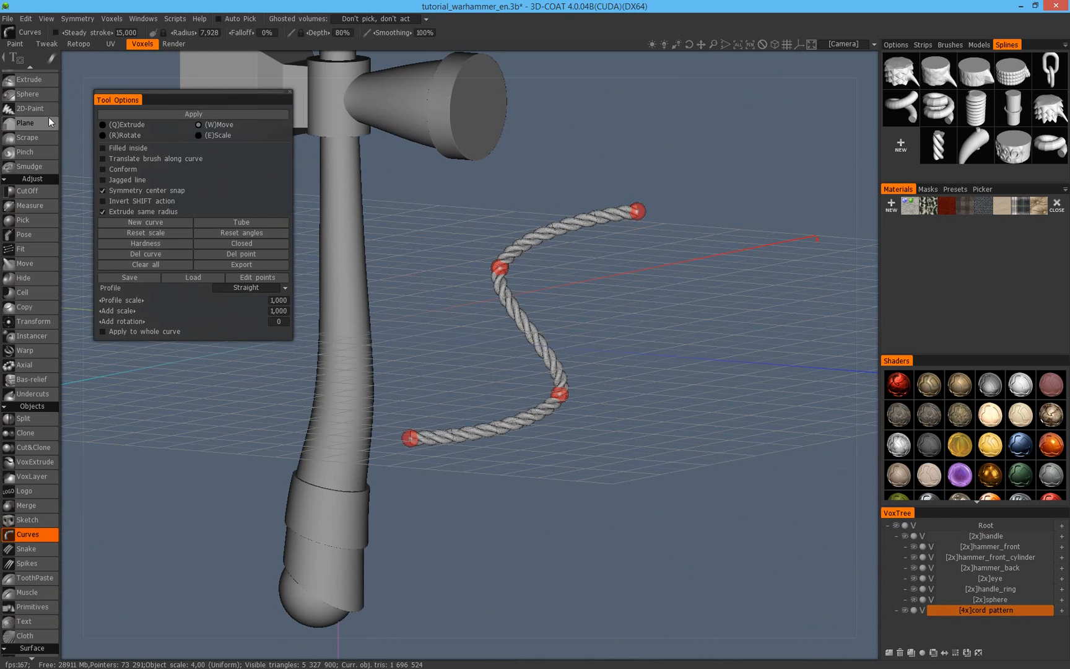
click(39, 92)
scroll(536, 270, up, 10)
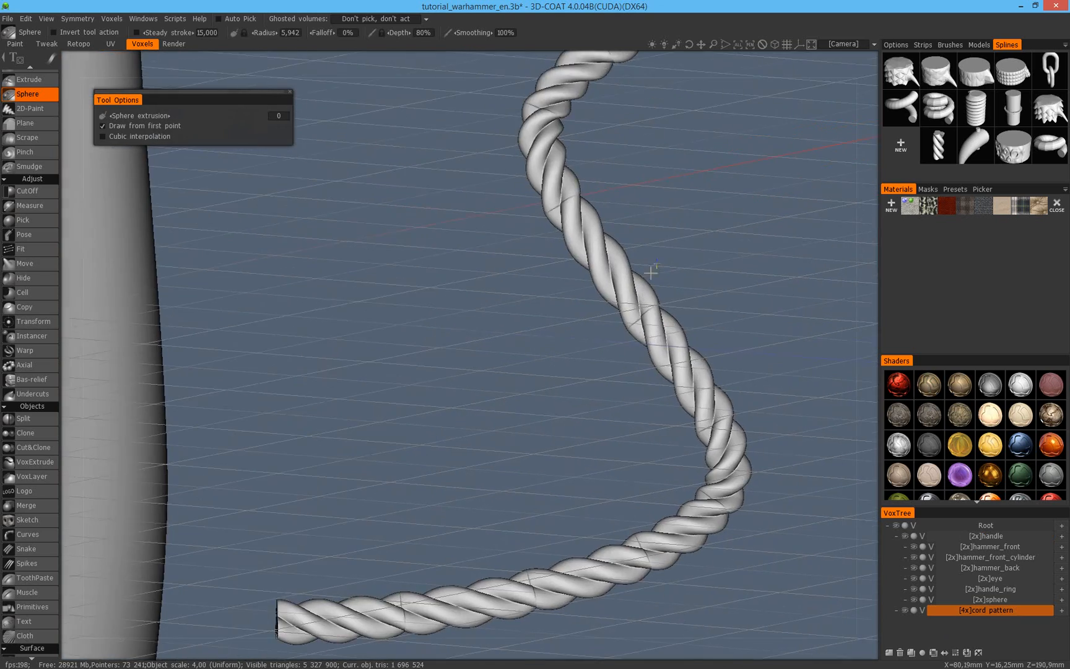
scroll(535, 252, up, 8)
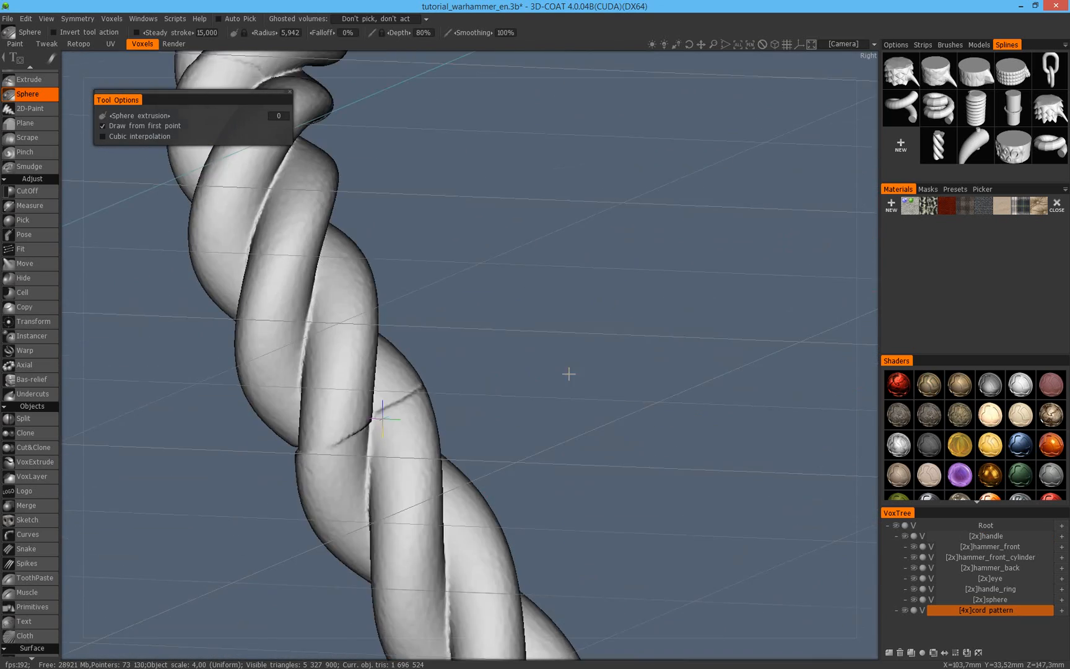
alt+drag(472, 382, 566, 358)
scroll(401, 434, down, 8)
scroll(561, 360, down, 4)
scroll(559, 379, up, 2)
mouse_move(598, 401)
alt+mouse_down()
mouse_move(572, 374)
mouse_move(557, 387)
mouse_move(585, 363)
alt+mouse_up()
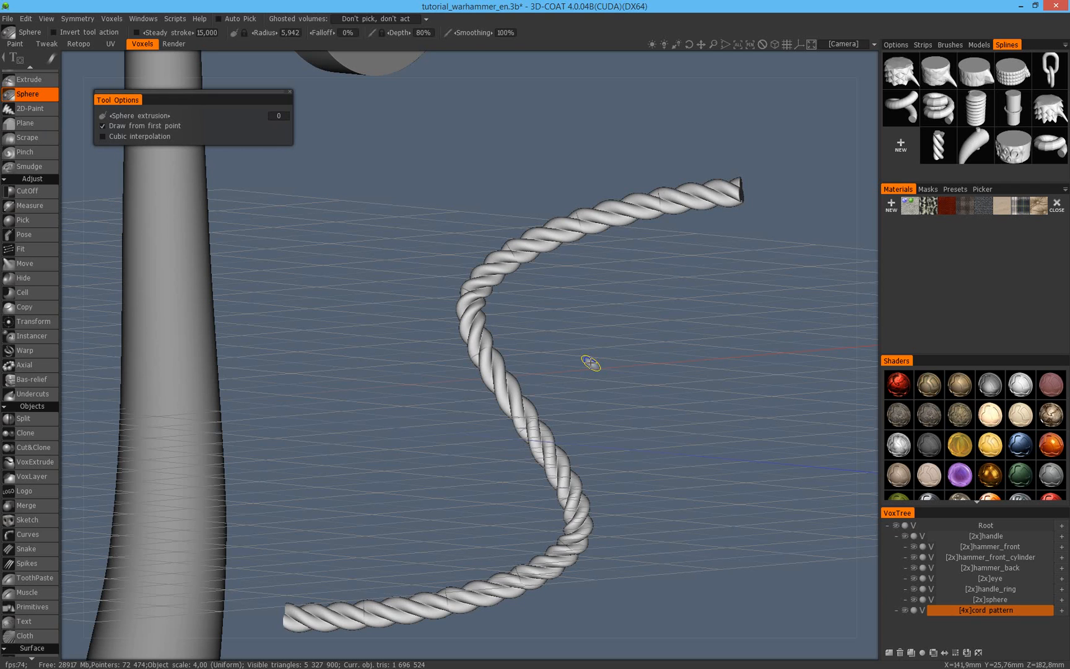
Undo applying the cord to the layer and clear all test curves from the scene.
key(ctrl+z)
key(ctrl+z)
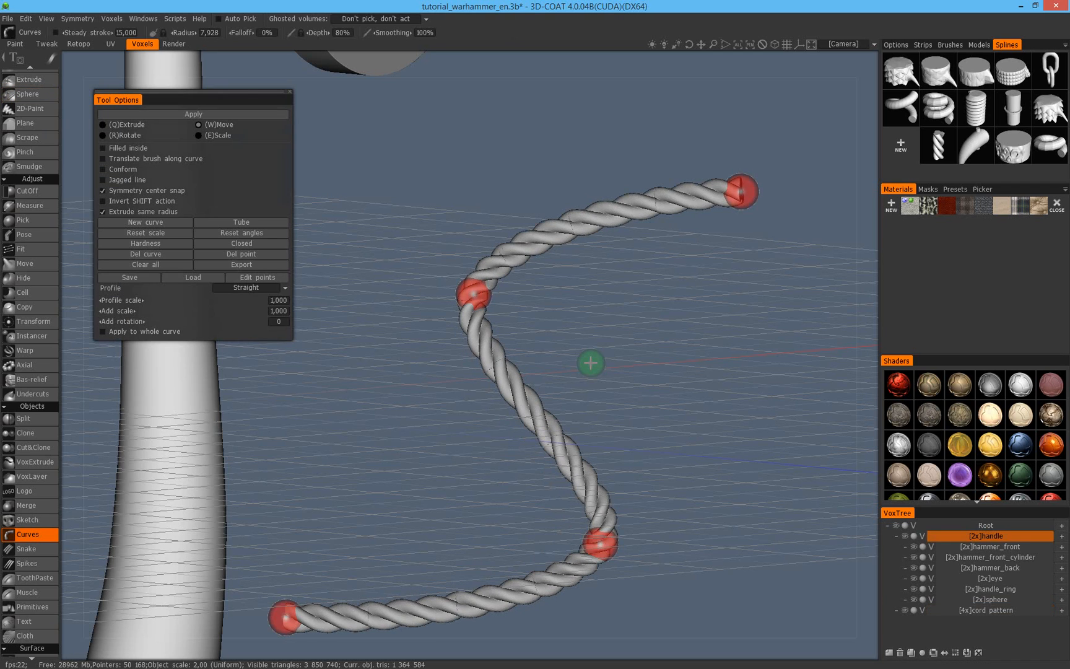
click(149, 265)
alt+right_drag(574, 384, 412, 415)
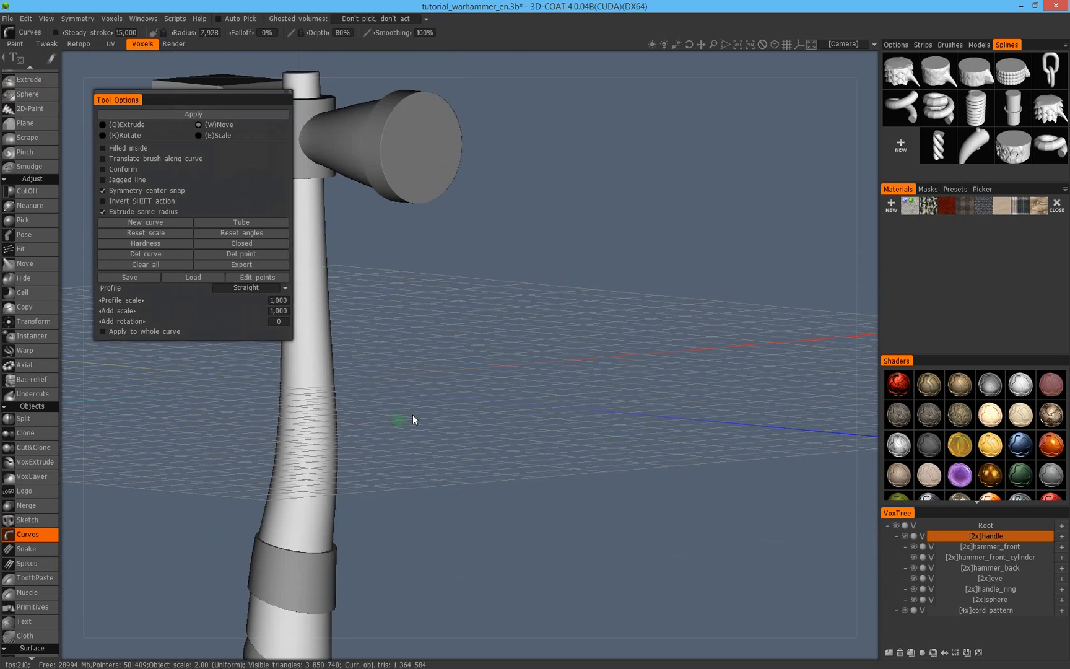
Hide the handle layer with its sub-layers and frame the twisted cord in a close front view.
alt+middle_drag(413, 415, 510, 370)
click(905, 535)
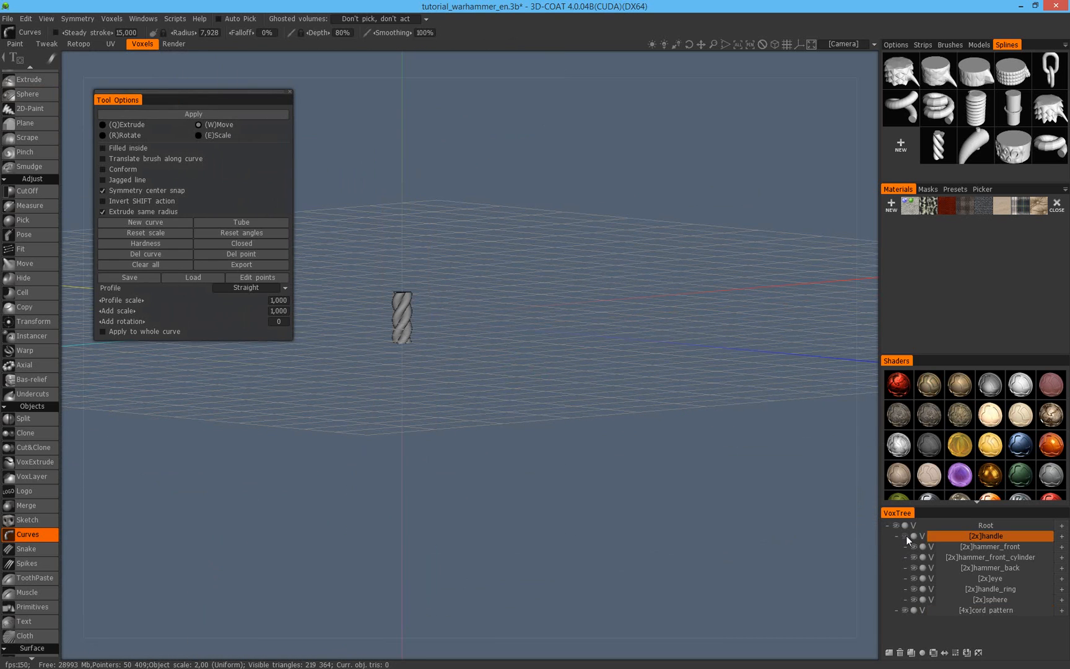
alt+right_drag(412, 370, 599, 338)
alt+middle_drag(497, 244, 633, 368)
alt+right_drag(396, 458, 579, 396)
alt+middle_drag(599, 441, 666, 346)
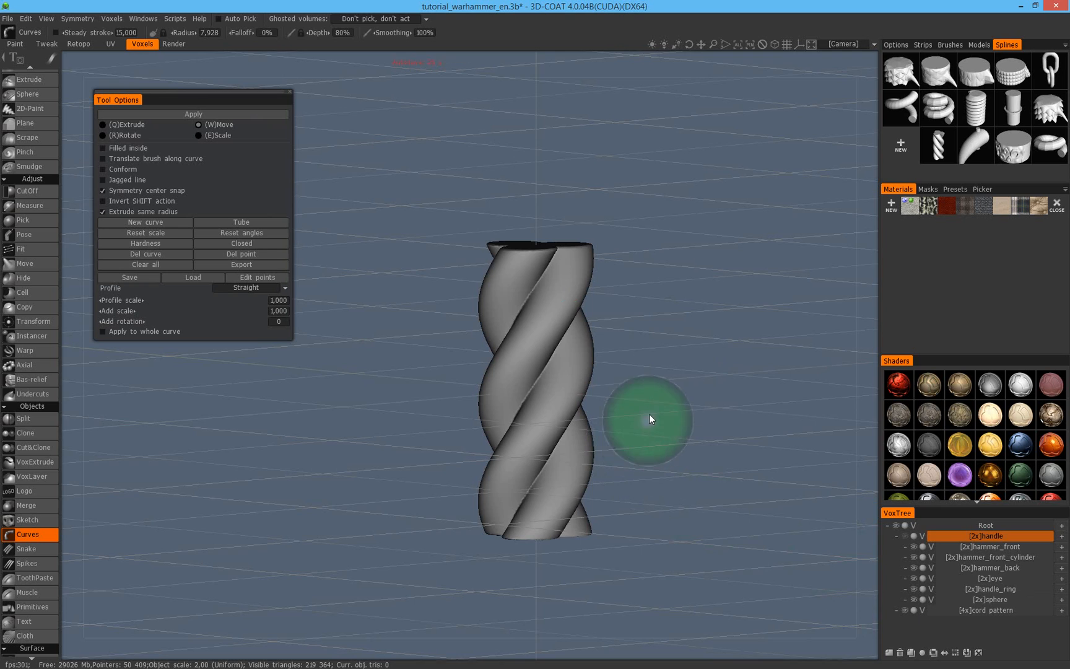
alt+middle_drag(678, 374, 647, 421)
alt+drag(646, 421, 571, 415)
key(KP_2)
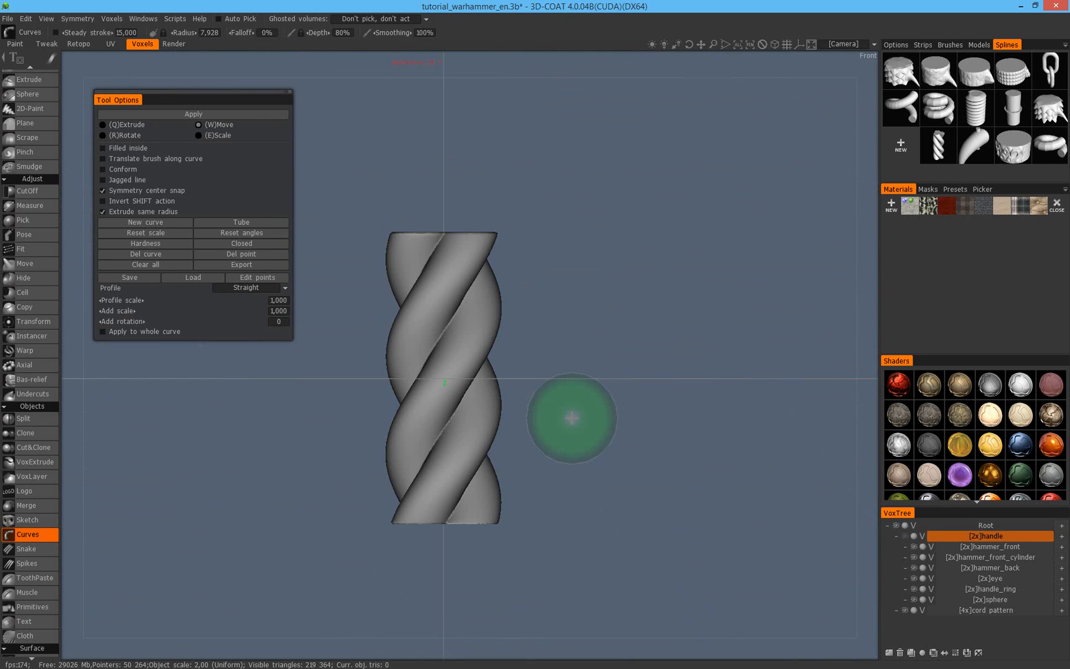
alt+right_drag(521, 335, 642, 366)
alt+middle_drag(642, 365, 735, 399)
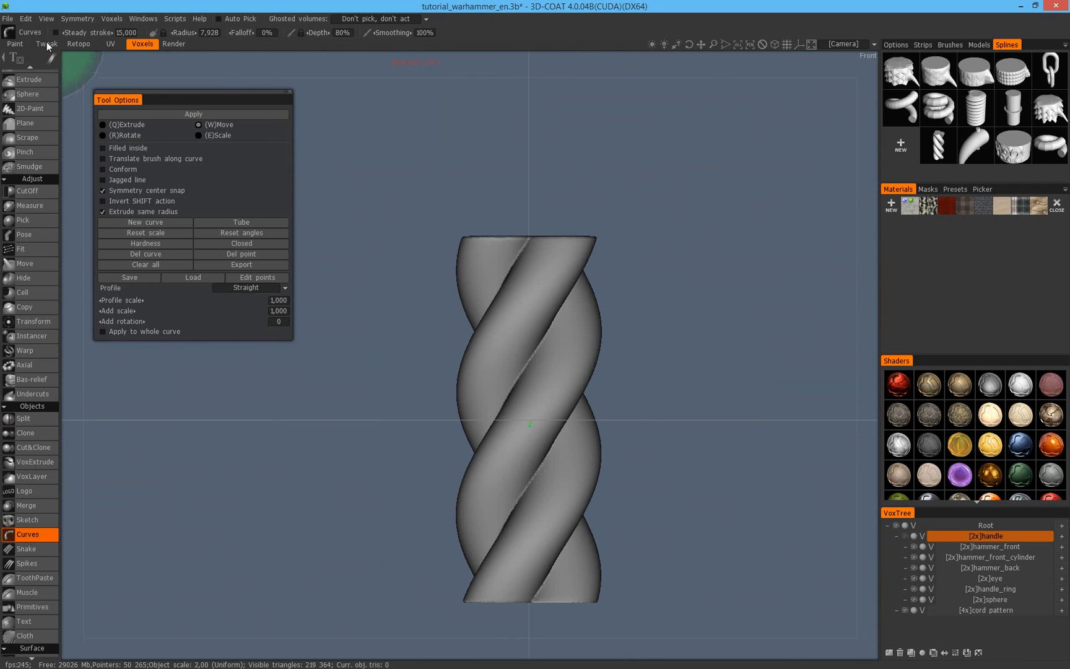
Save the scene and switch to the Retopo workspace.
click(8, 19)
click(21, 106)
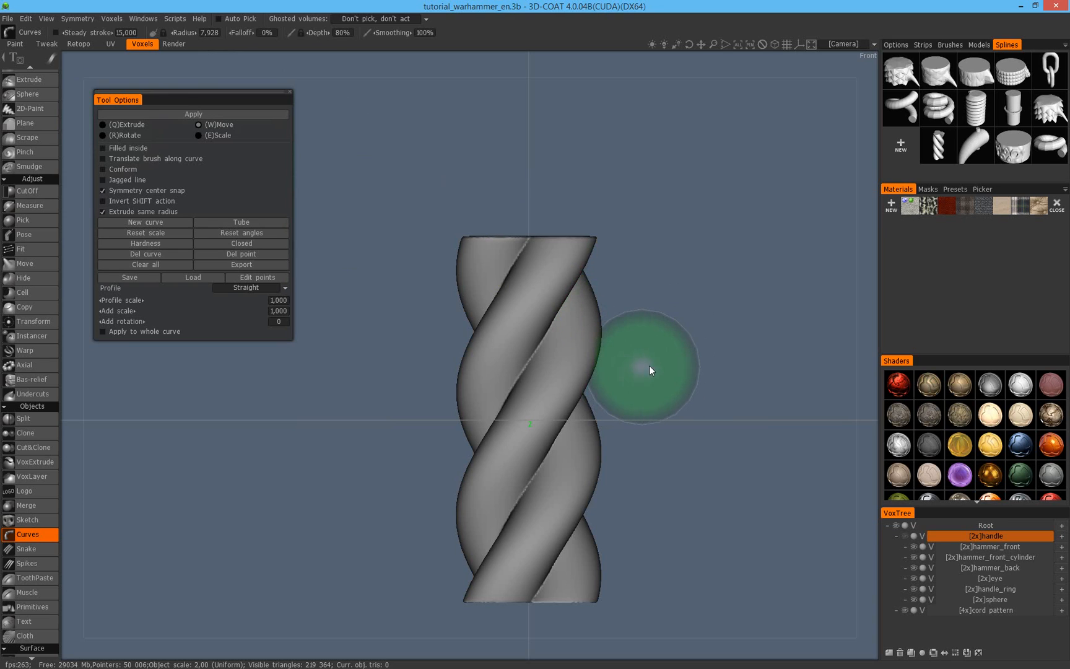
click(78, 45)
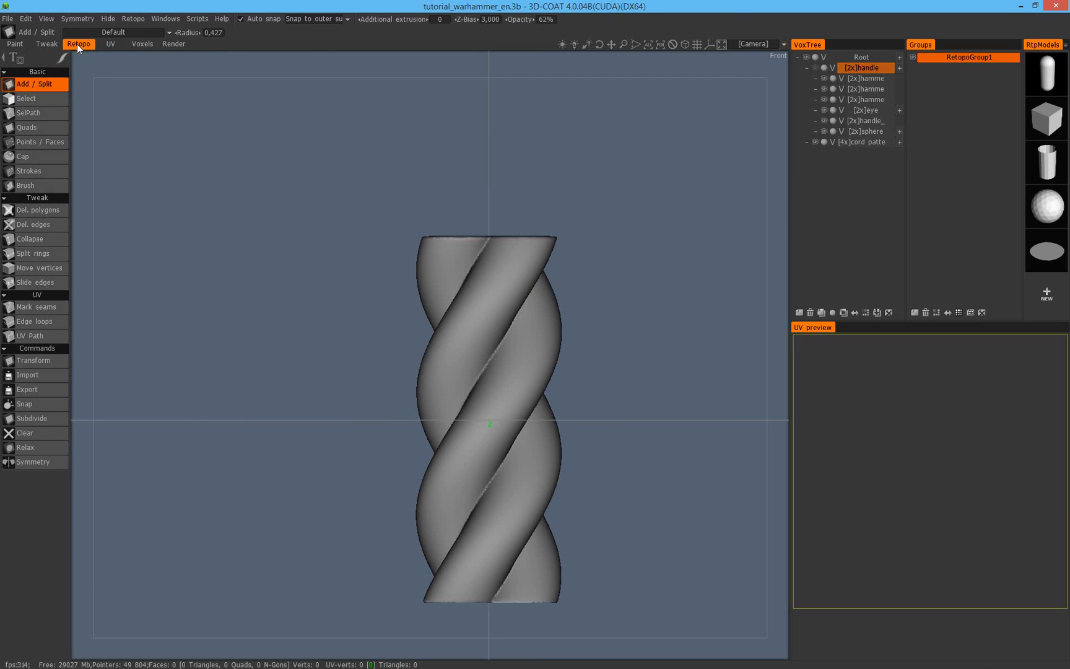
Add a cylinder from the retopo models and place its transform gizmo at the scene origin.
right_drag(570, 348, 639, 377)
middle_drag(639, 377, 593, 287)
mouse_move(593, 288)
right_down()
mouse_move(572, 308)
mouse_move(573, 293)
right_up()
middle_drag(573, 294, 578, 329)
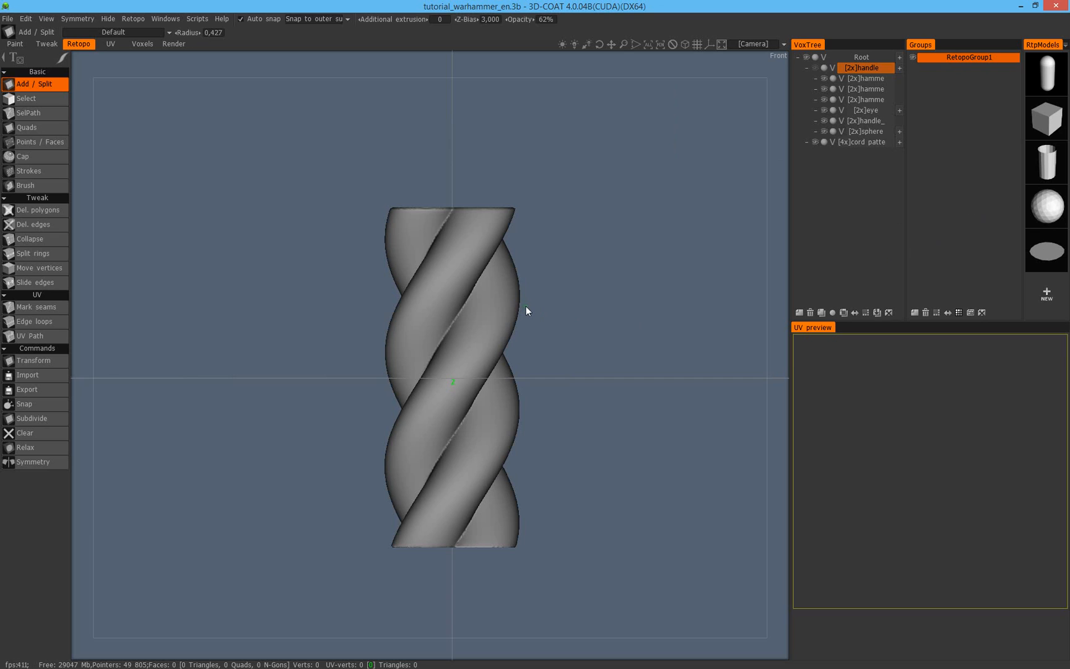
click(1051, 164)
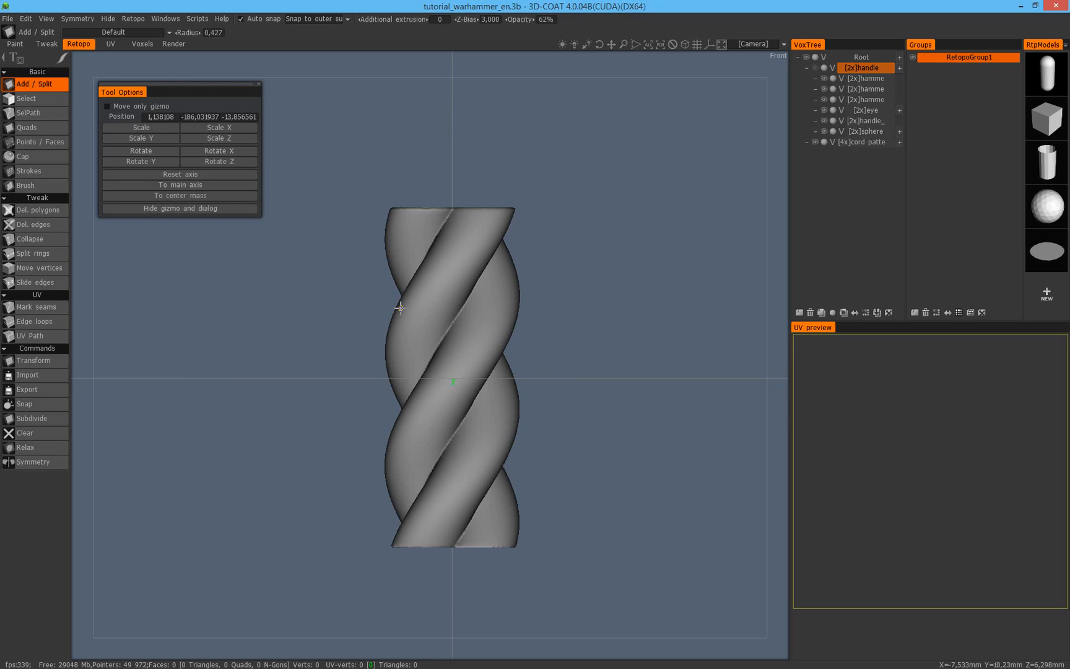
scroll(332, 343, down, 8)
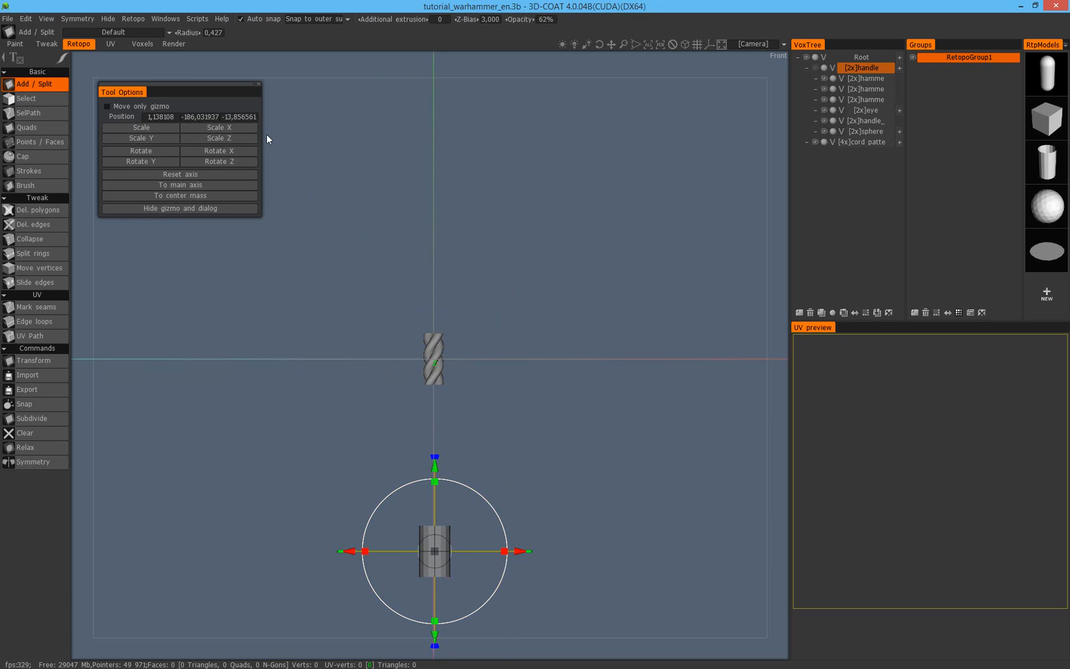
click(211, 196)
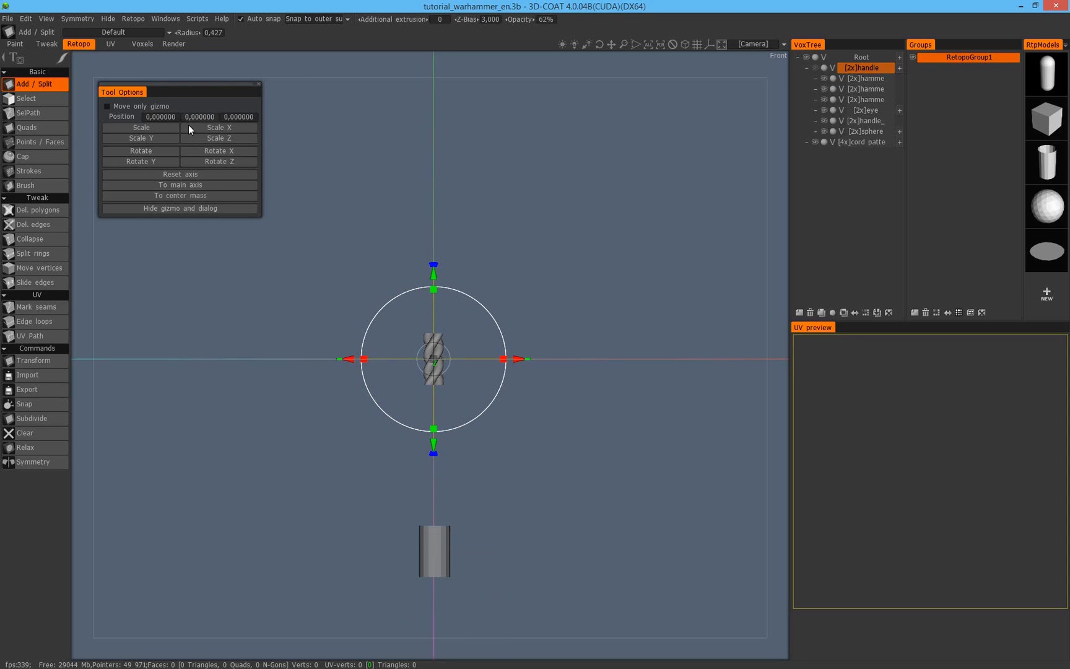
click(177, 188)
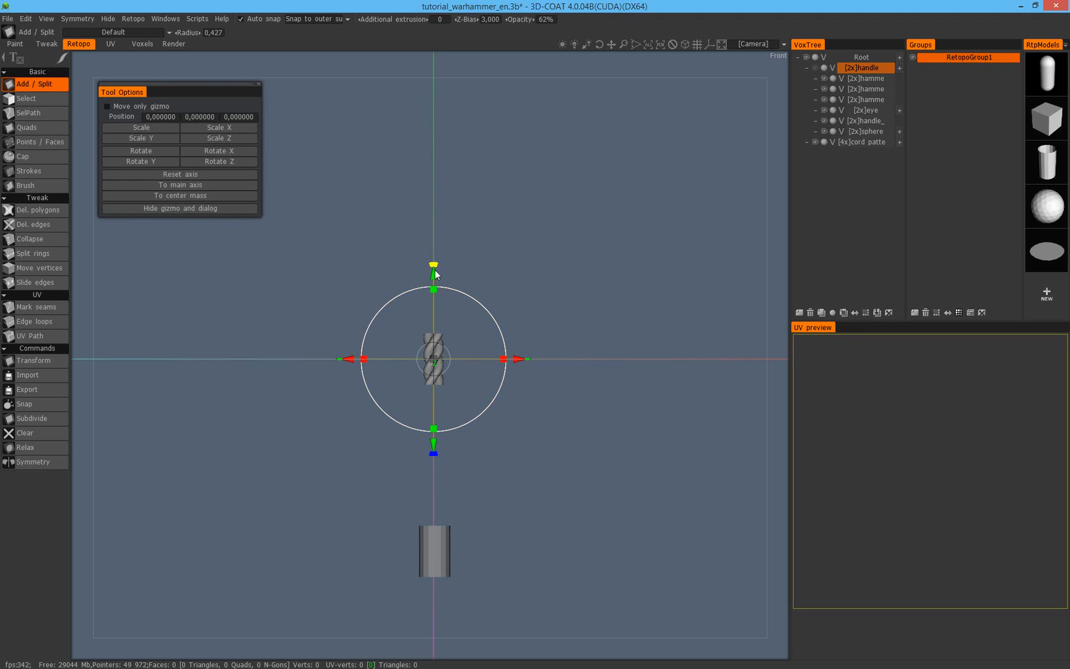
drag(435, 279, 453, 83)
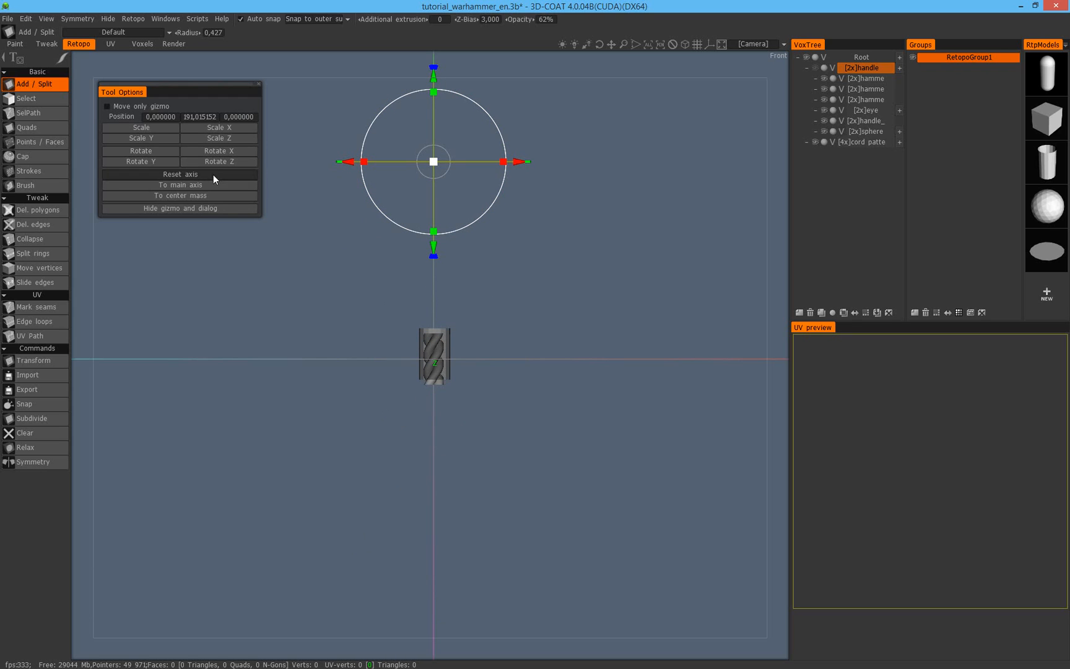
click(234, 196)
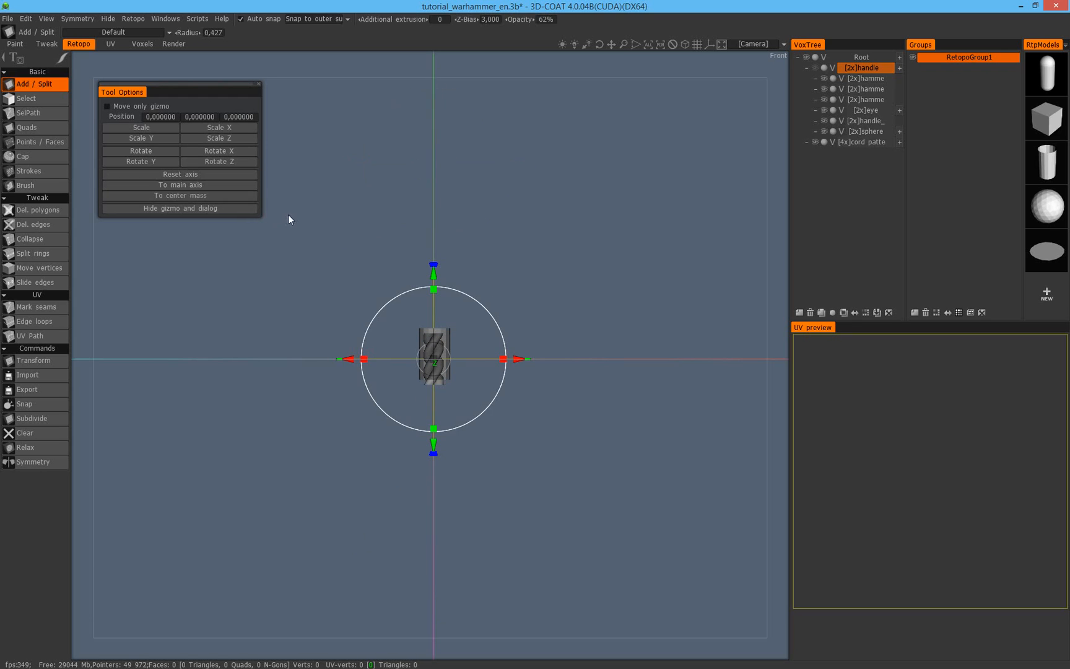
right_drag(503, 218, 436, 382)
key(ctrl+z)
key(ctrl+z)
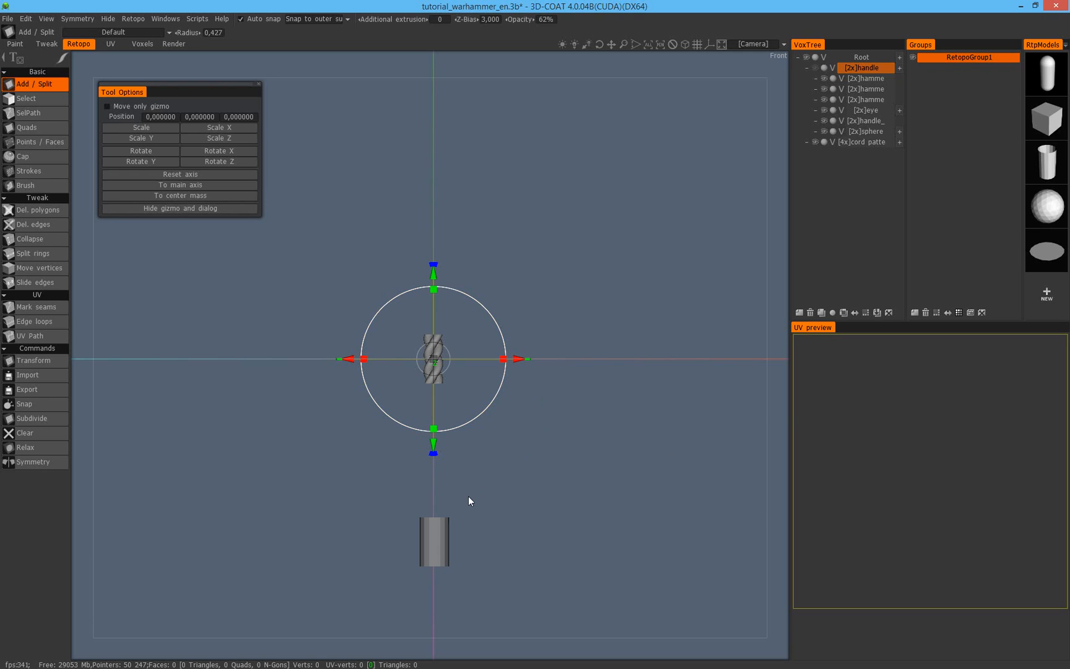
Move the cylinder up about 186 units to the cord's height and recentre its transform gizmo.
drag(434, 279, 434, 94)
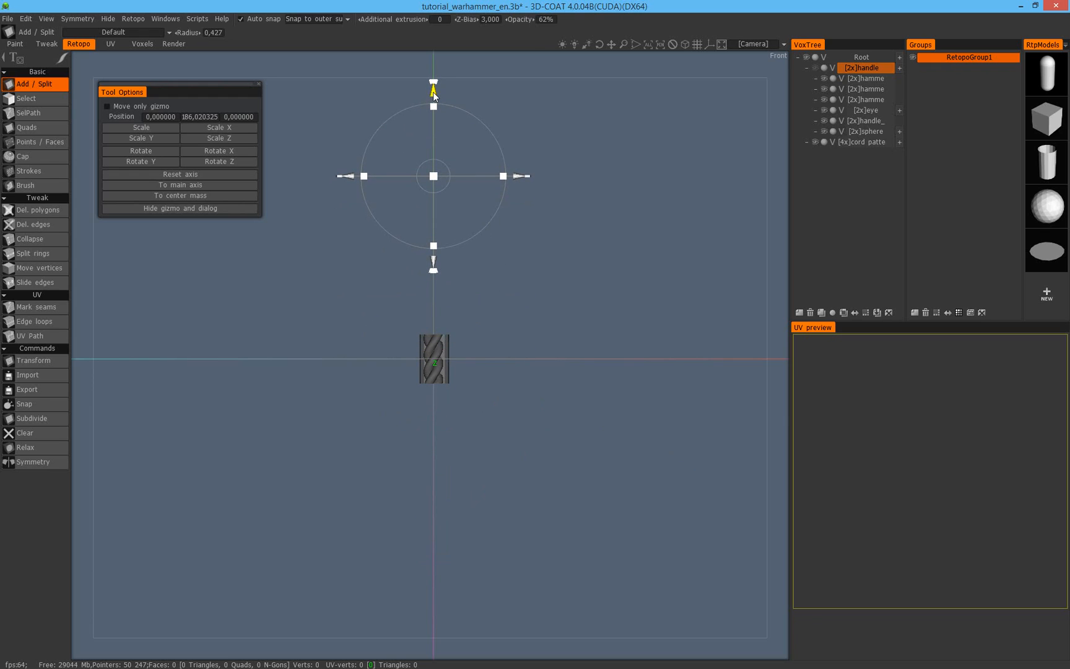
click(223, 197)
right_drag(487, 260, 651, 299)
middle_drag(651, 299, 624, 300)
drag(625, 301, 700, 365)
drag(573, 314, 635, 358)
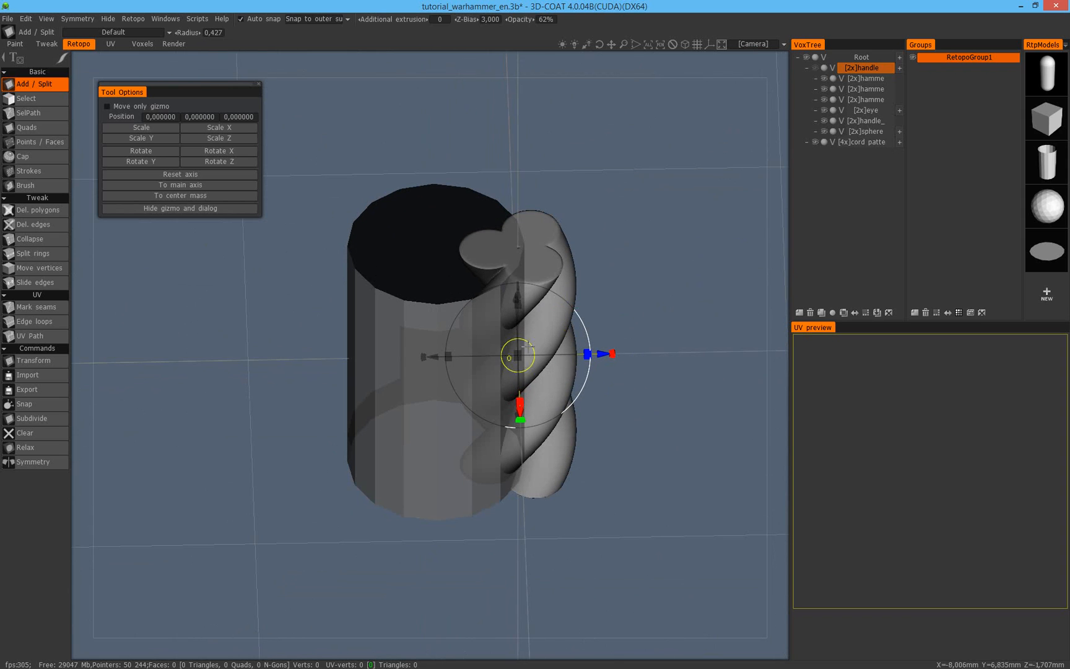
Confirm the cylinder as retopo mesh without snapping it to the voxel mesh.
middle_drag(535, 342, 482, 363)
drag(501, 356, 192, 374)
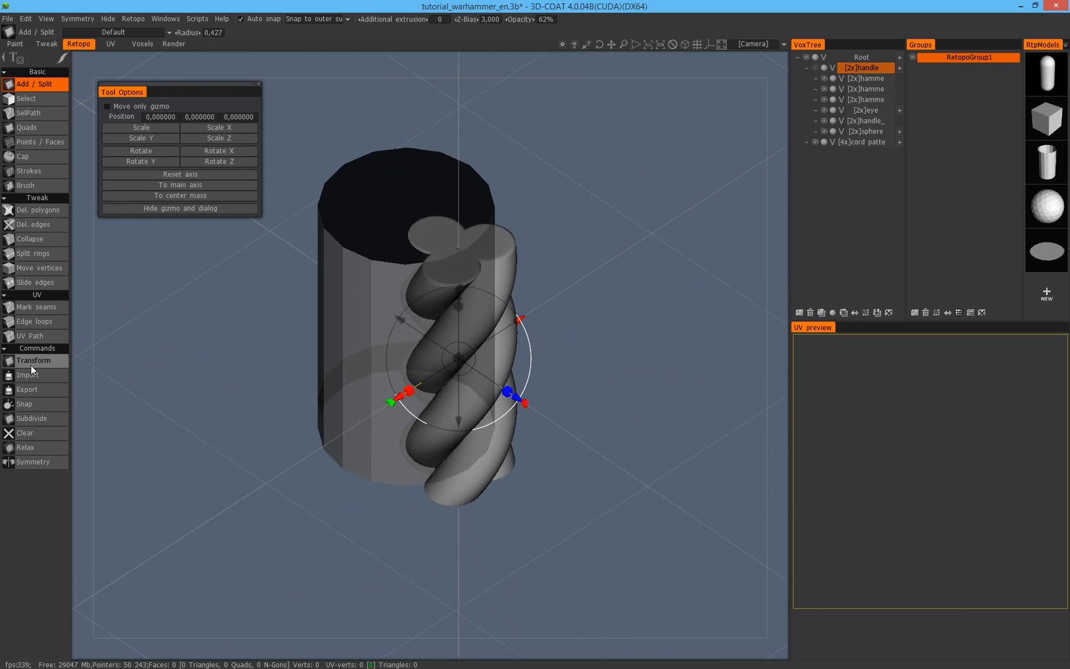
drag(533, 350, 536, 282)
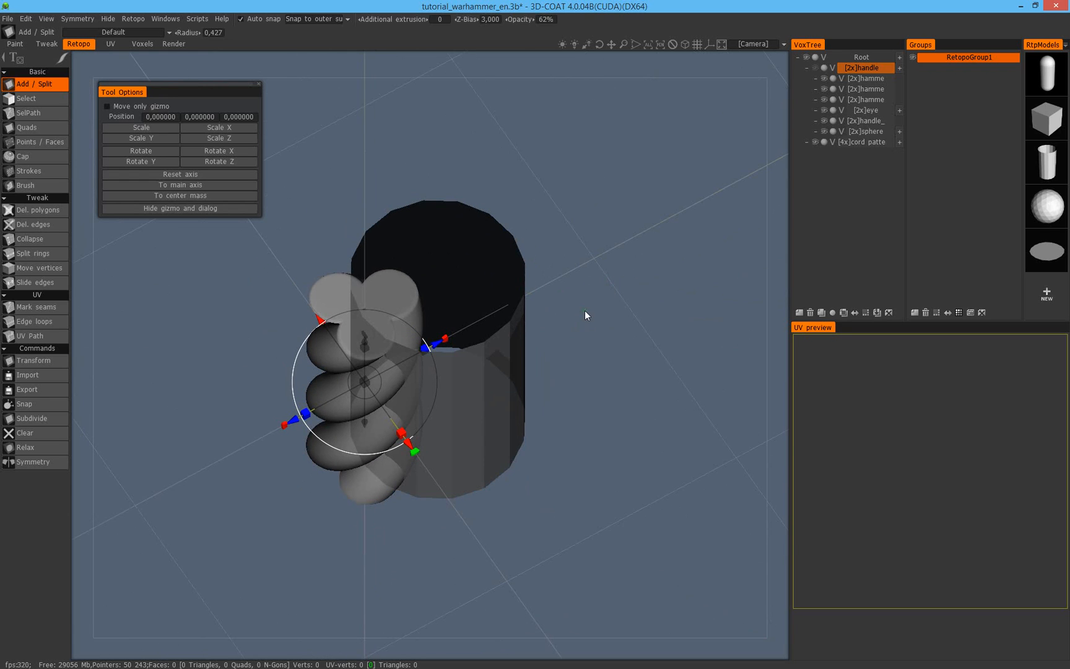
key(Return)
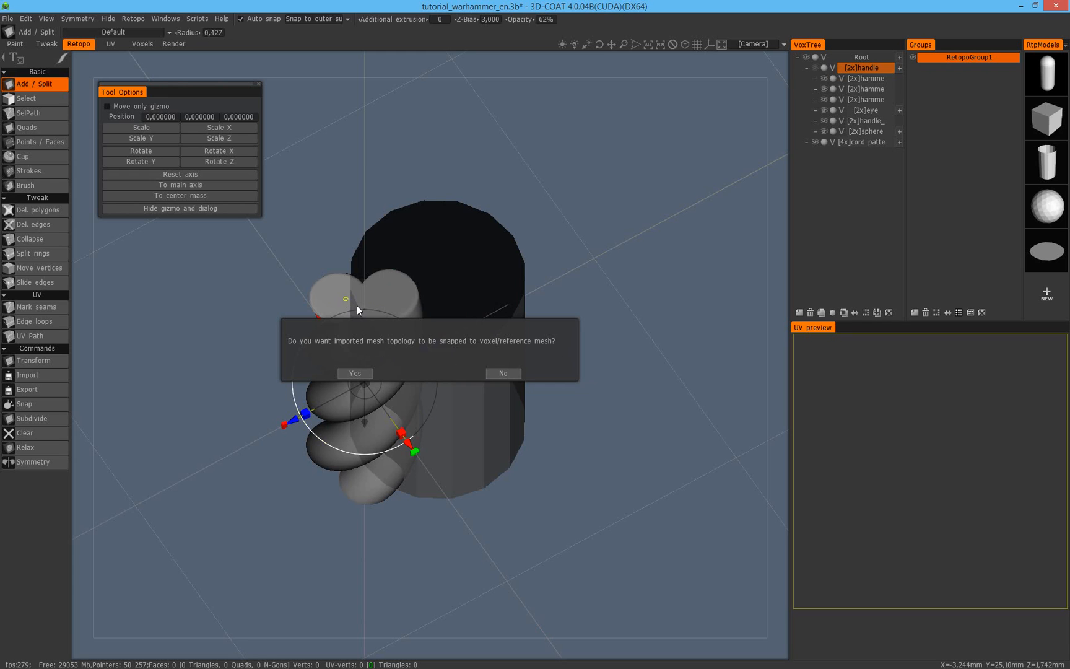
click(509, 373)
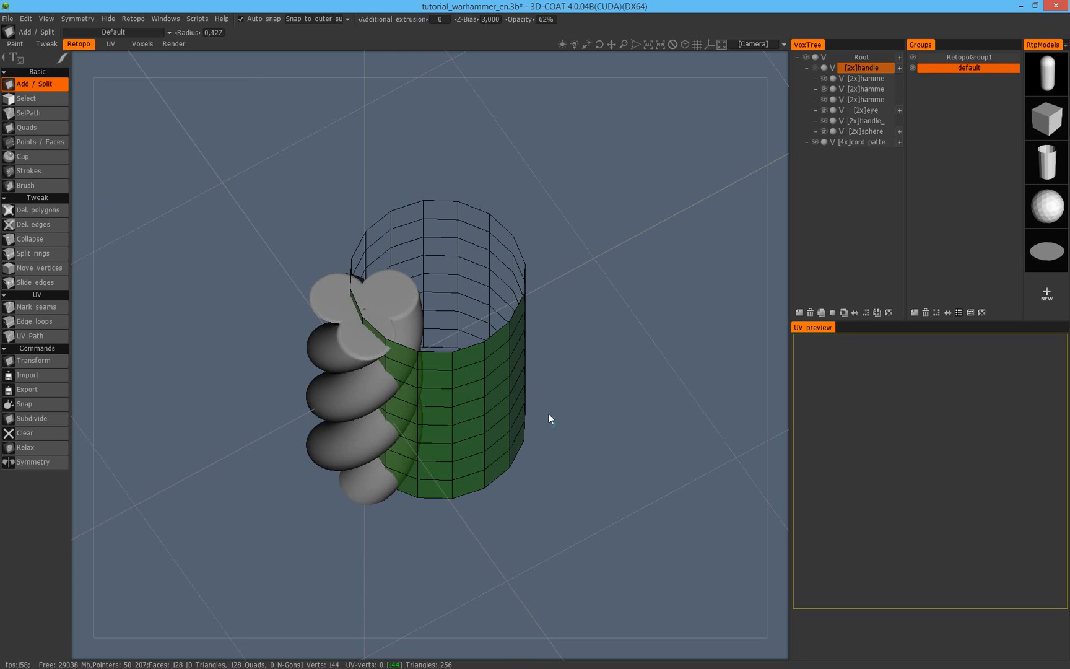
middle_drag(496, 377, 427, 357)
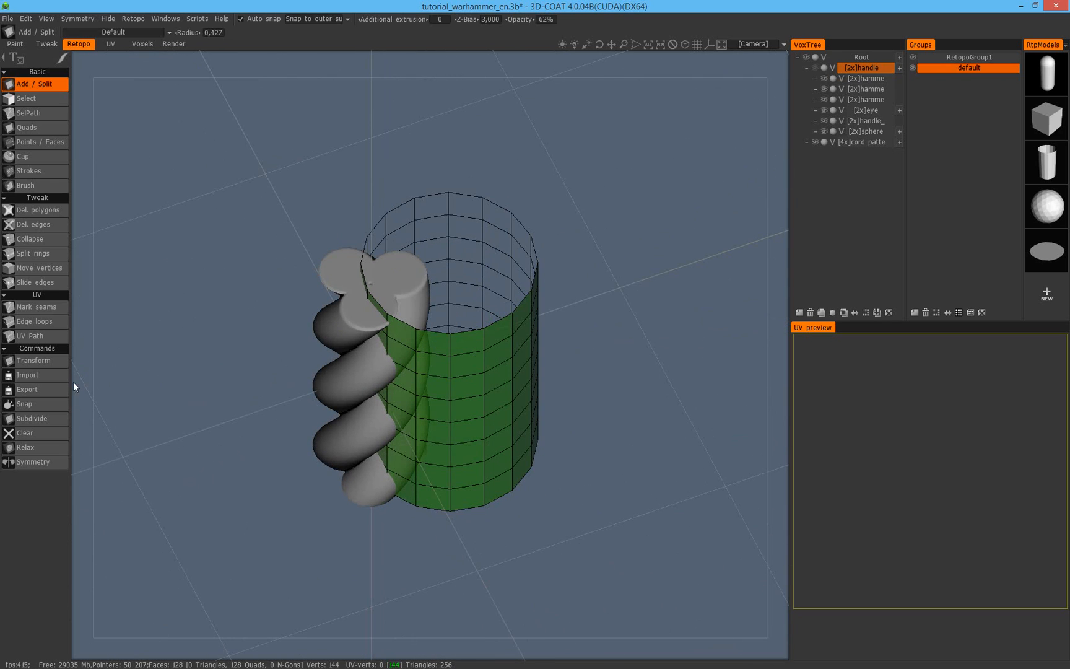
Transform the retopo cylinder and set its X, Y and Z position to 0 to centre it around the cord.
click(52, 363)
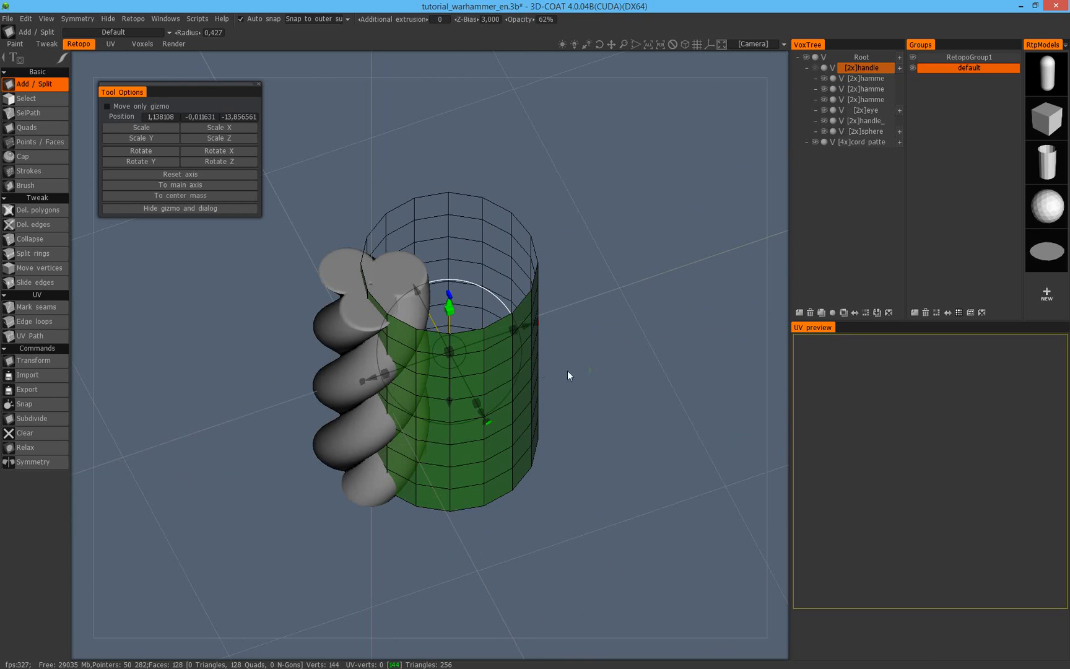
click(163, 116)
text(0)
key(Return)
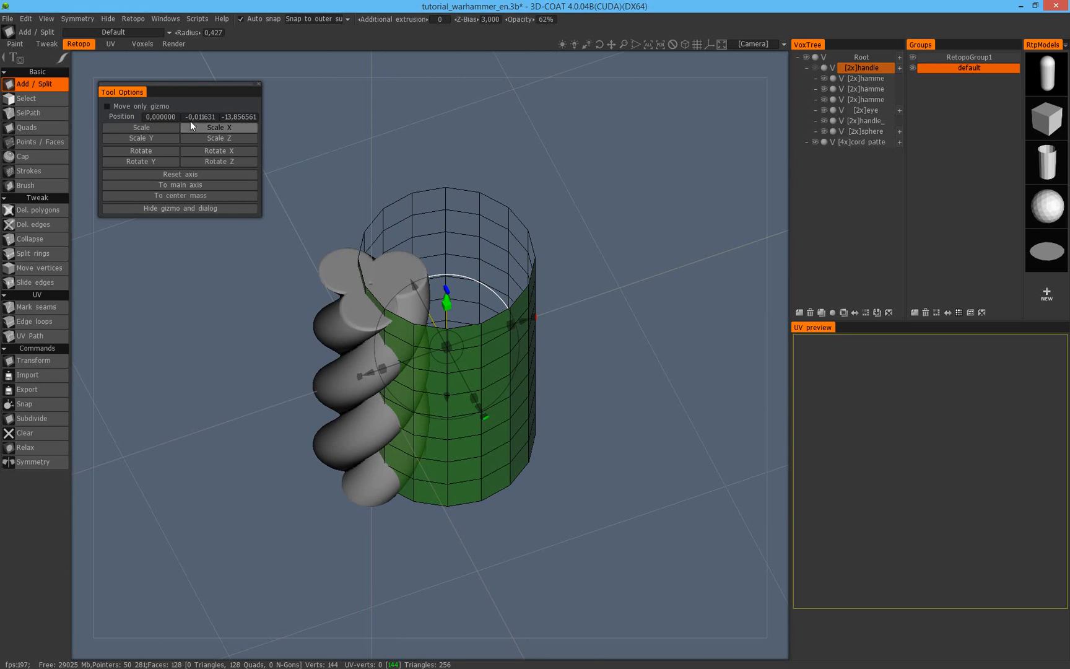
click(202, 117)
text(0)
key(Return)
click(242, 116)
text(0)
key(Return)
drag(496, 249, 530, 282)
right_drag(530, 282, 591, 282)
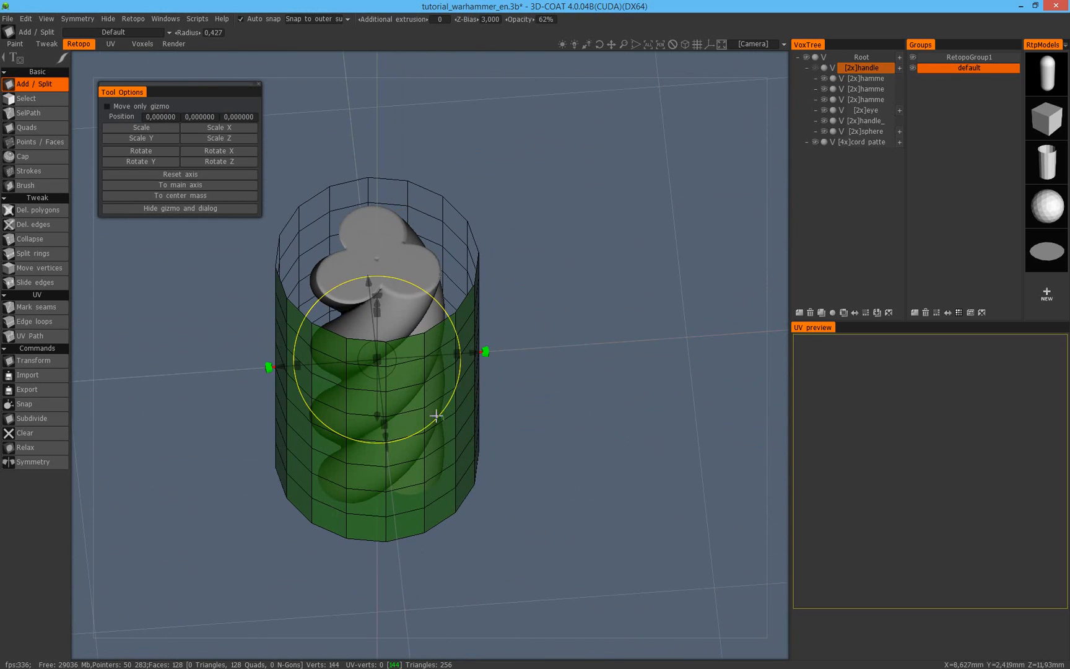
Scale the cylinder down uniformly until it fits just outside the cord's width, checking it from the front and right.
drag(379, 361, 359, 365)
drag(459, 379, 482, 265)
key(KP_2)
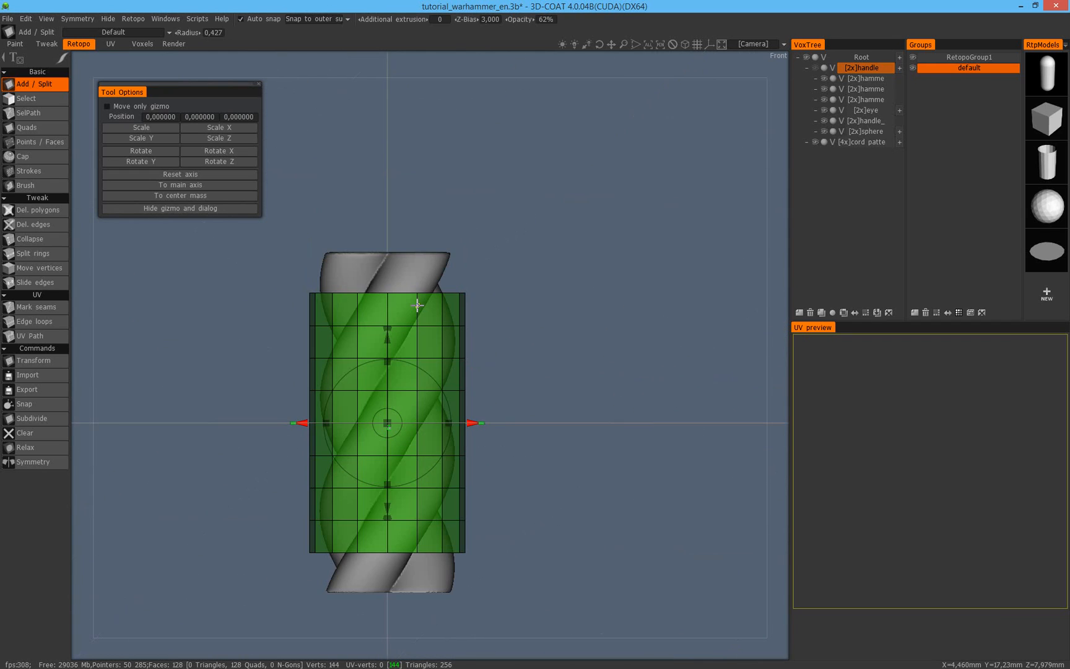
right_drag(425, 290, 477, 337)
middle_drag(477, 337, 517, 266)
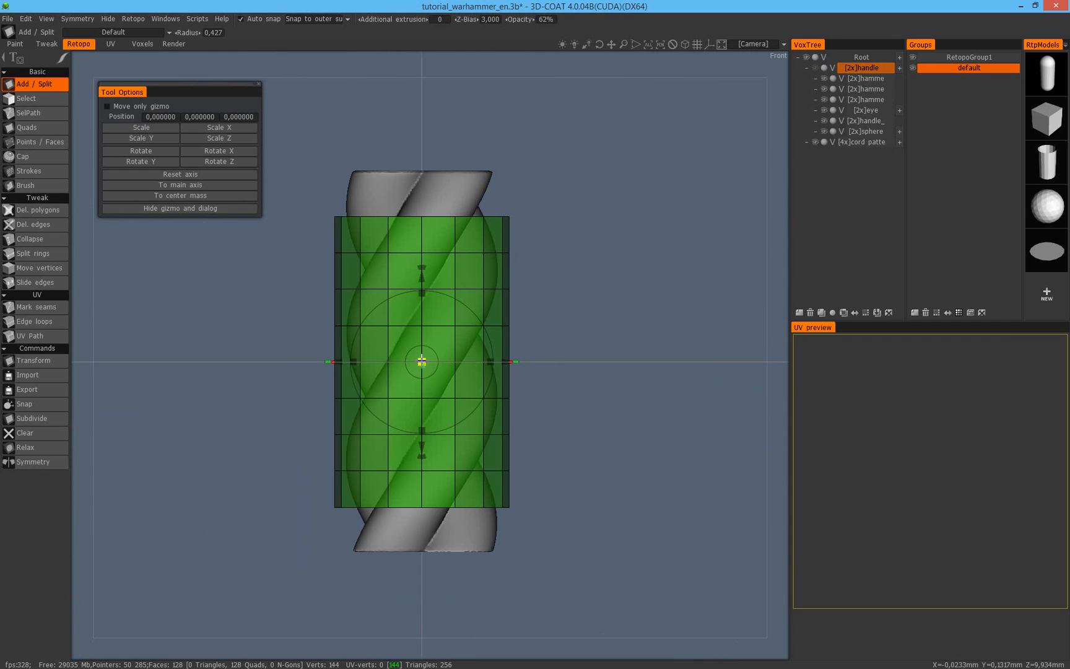
mouse_move(422, 362)
mouse_down()
mouse_move(446, 363)
mouse_move(428, 361)
mouse_up()
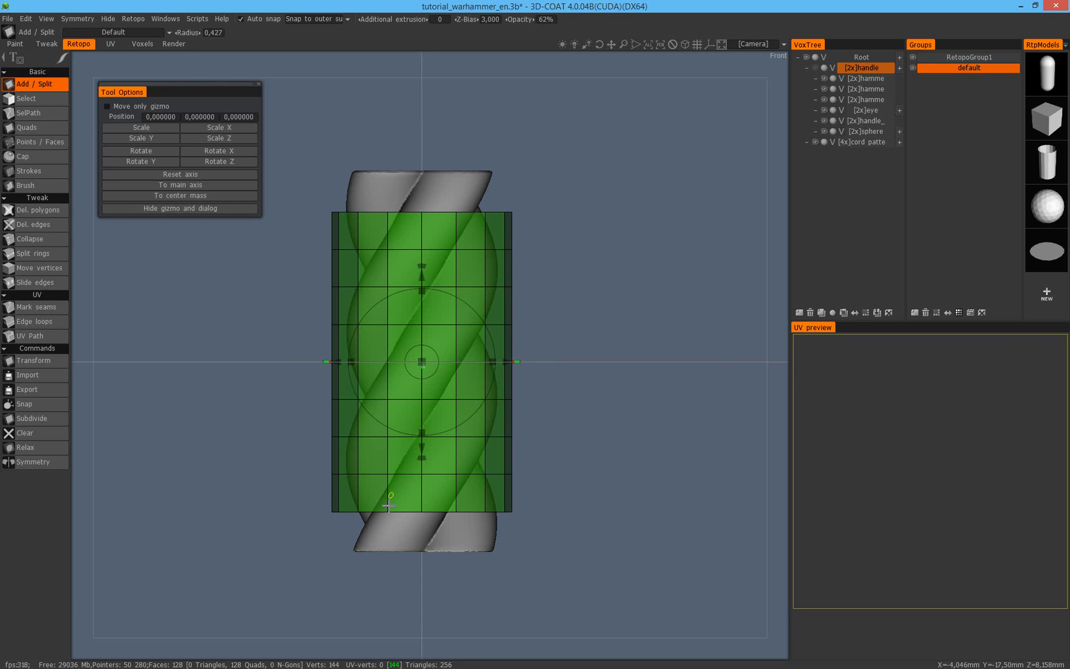
key(KP_6)
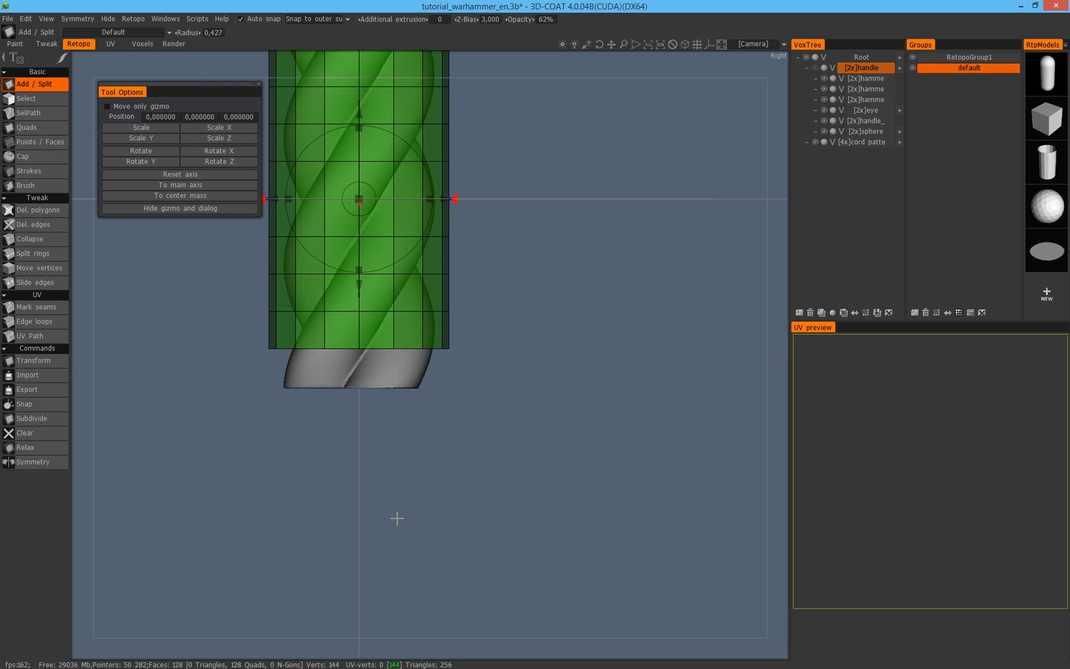
middle_drag(529, 293, 582, 433)
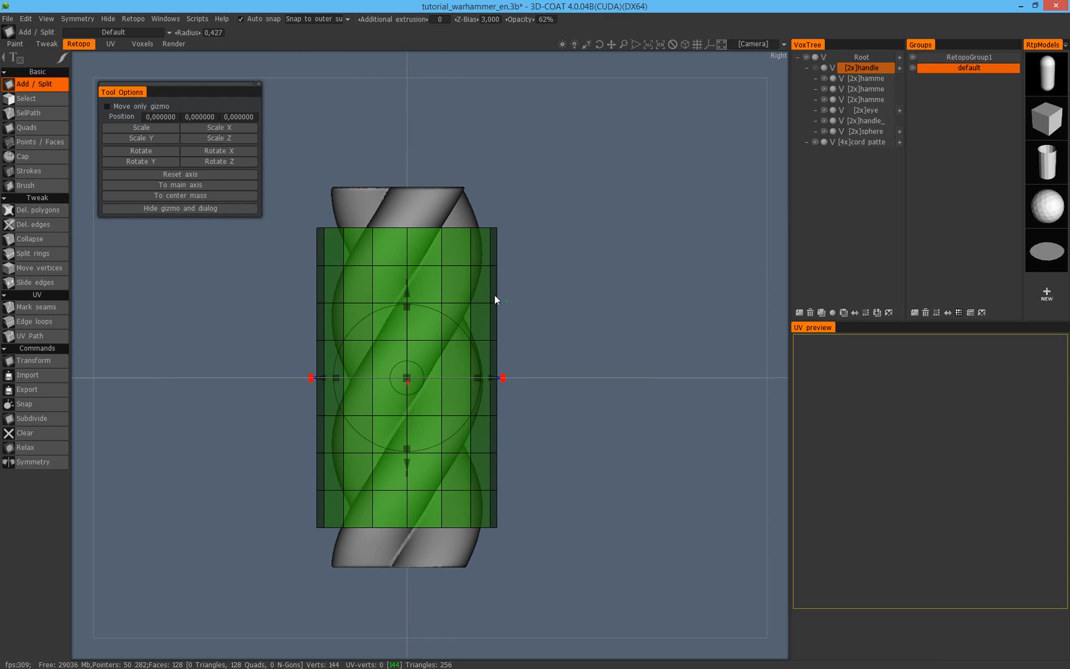
Shorten the cylinder vertically so its ends line up with matching points of the twist, and set its Y position to 0.
drag(406, 308, 406, 320)
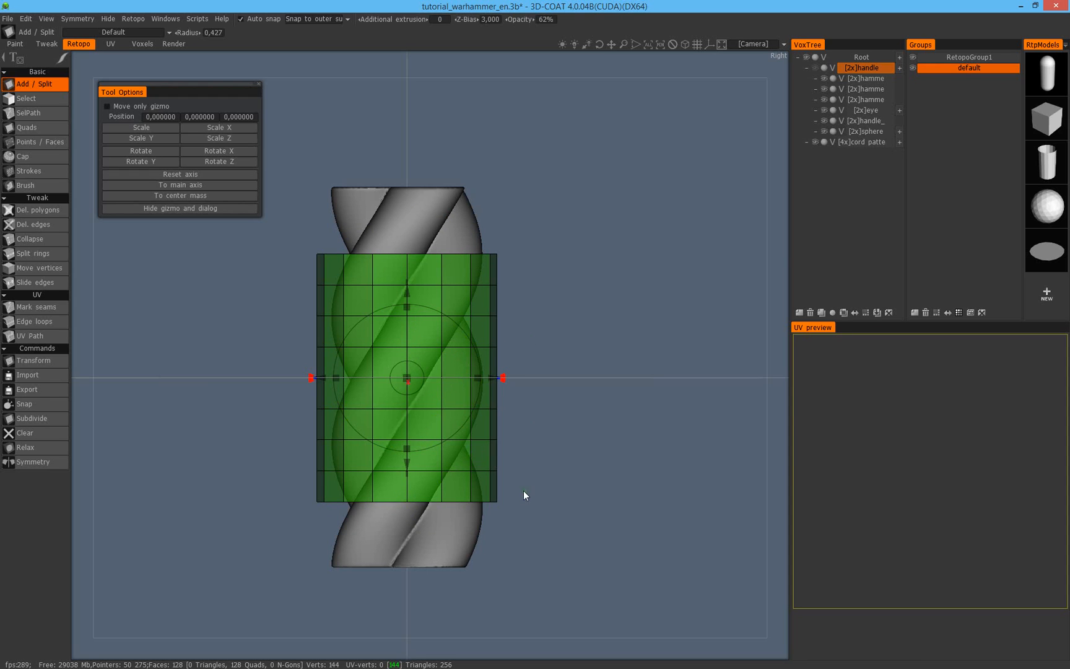
drag(407, 306, 407, 295)
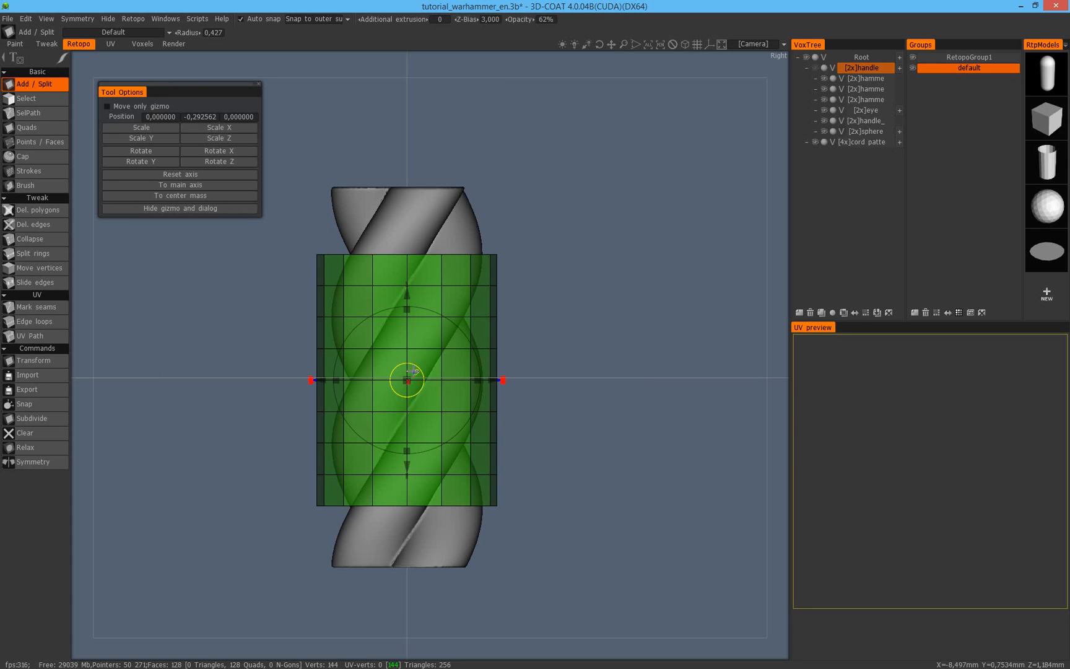
click(198, 116)
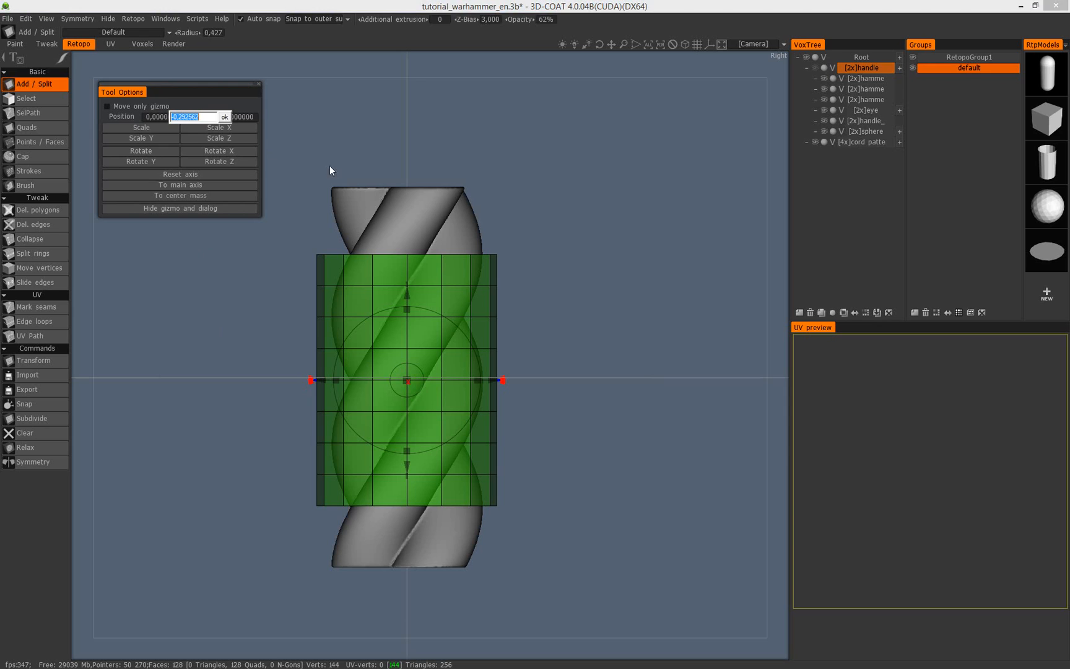
text(0)
key(Return)
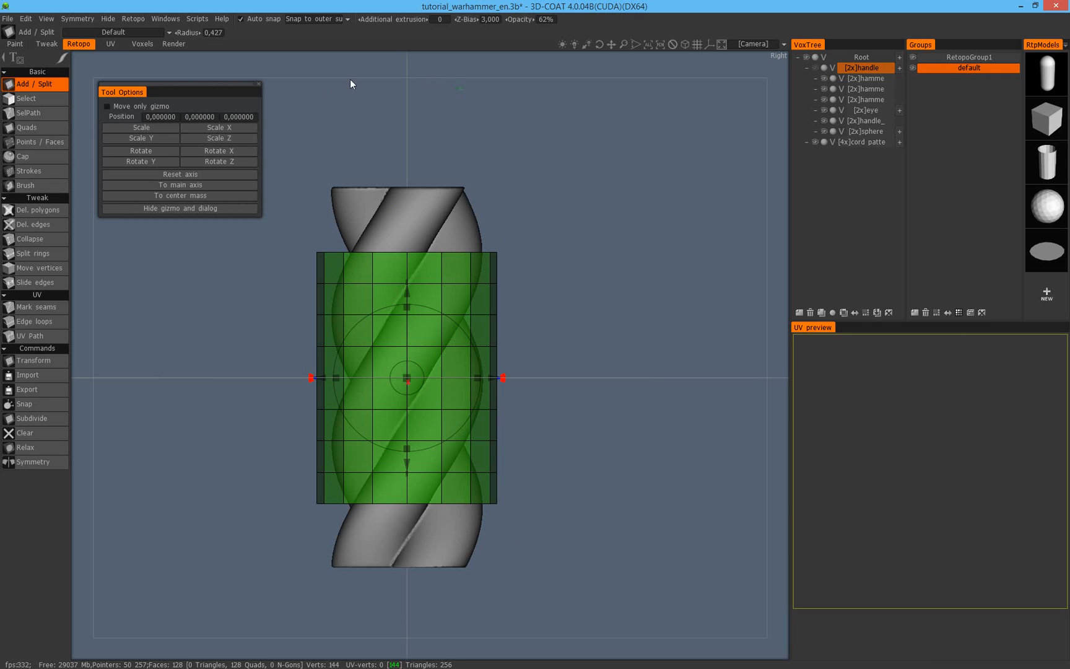
Transform the cord pattern as a voxel volume and move its transform gizmo to the bound centre.
click(143, 43)
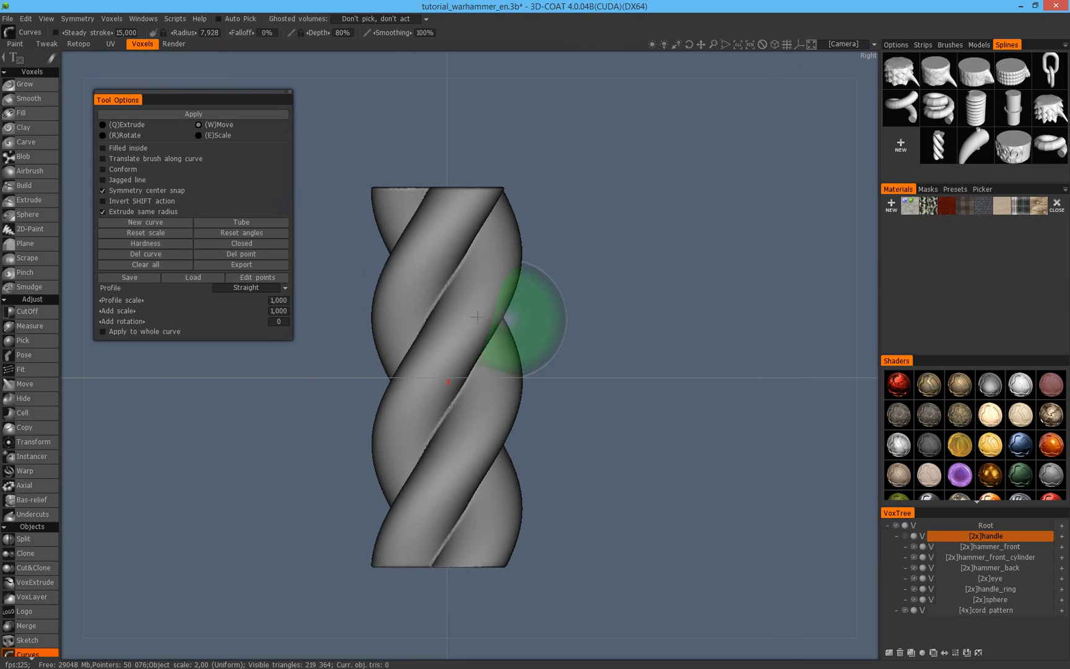
click(966, 610)
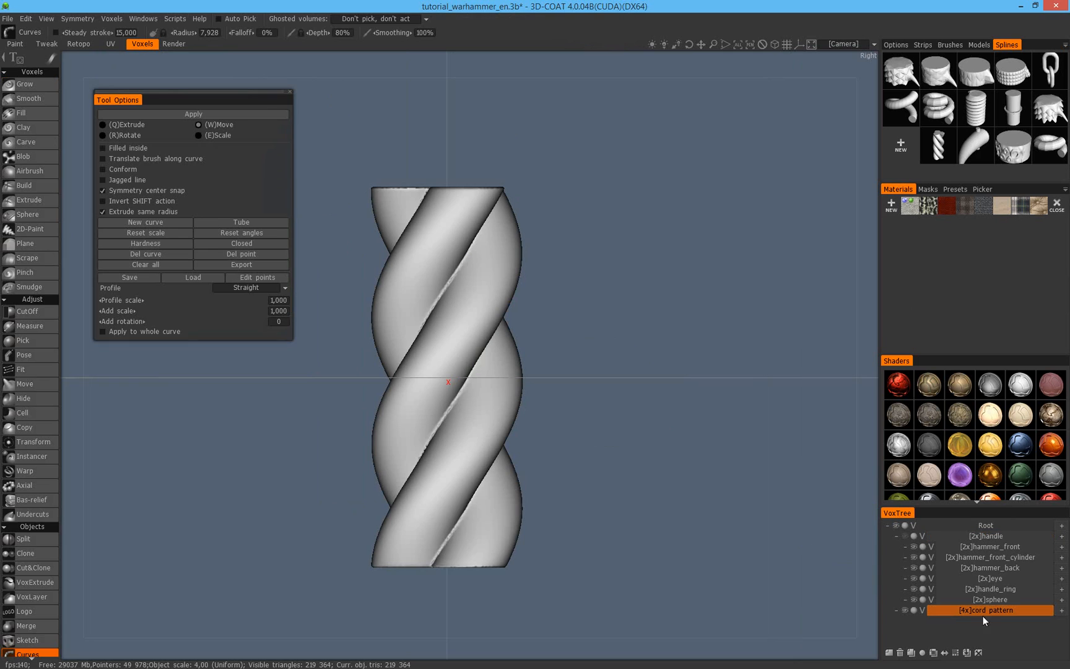
click(50, 444)
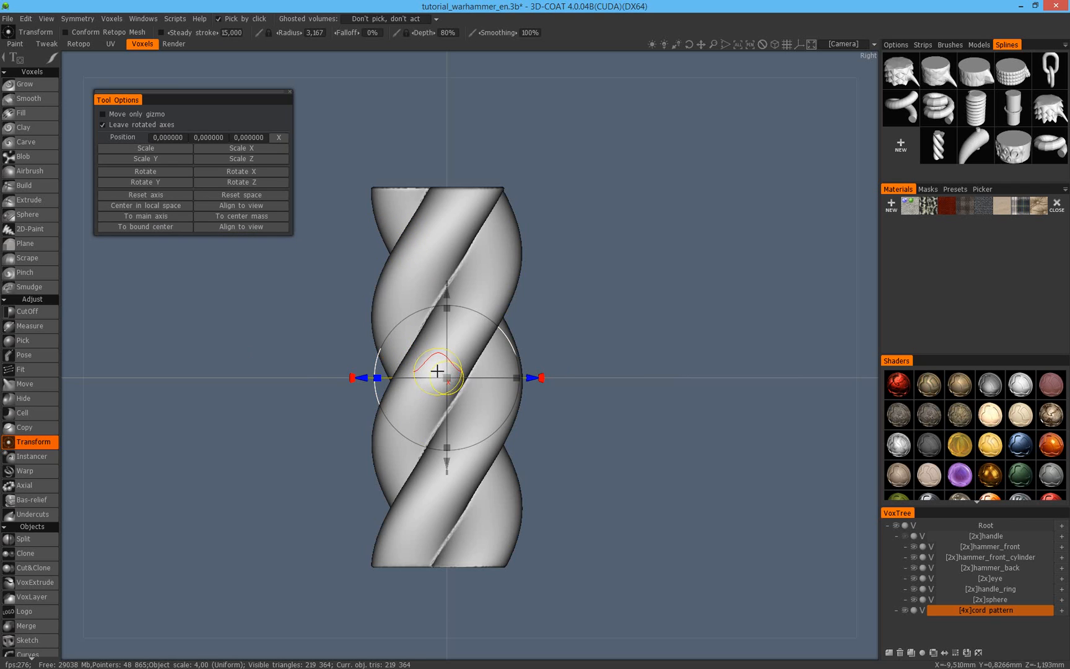
click(170, 228)
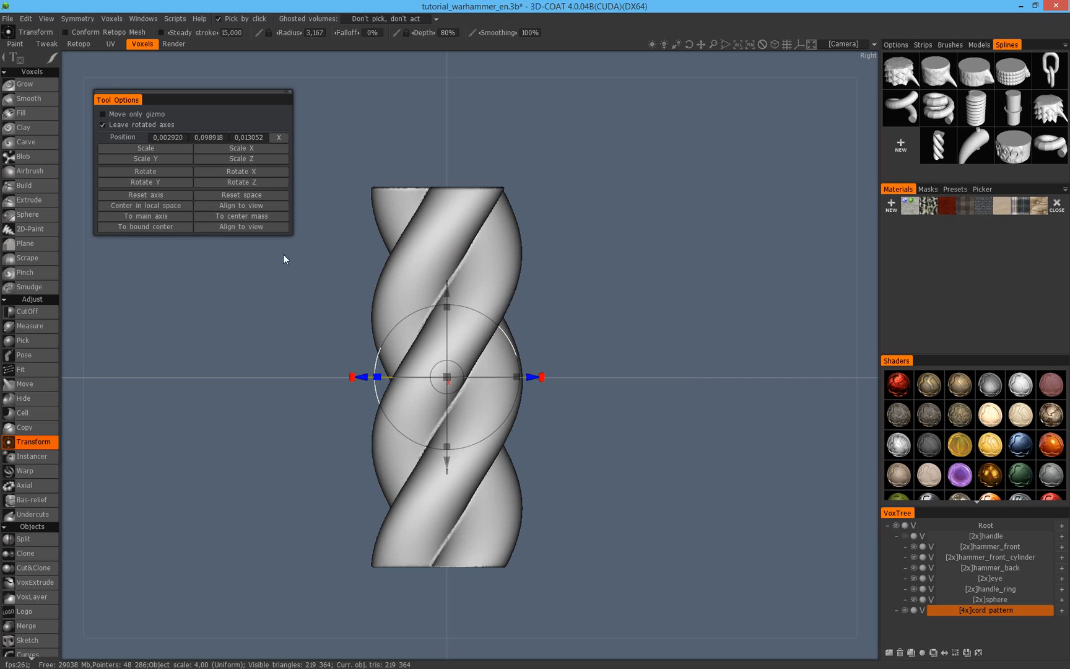
click(250, 218)
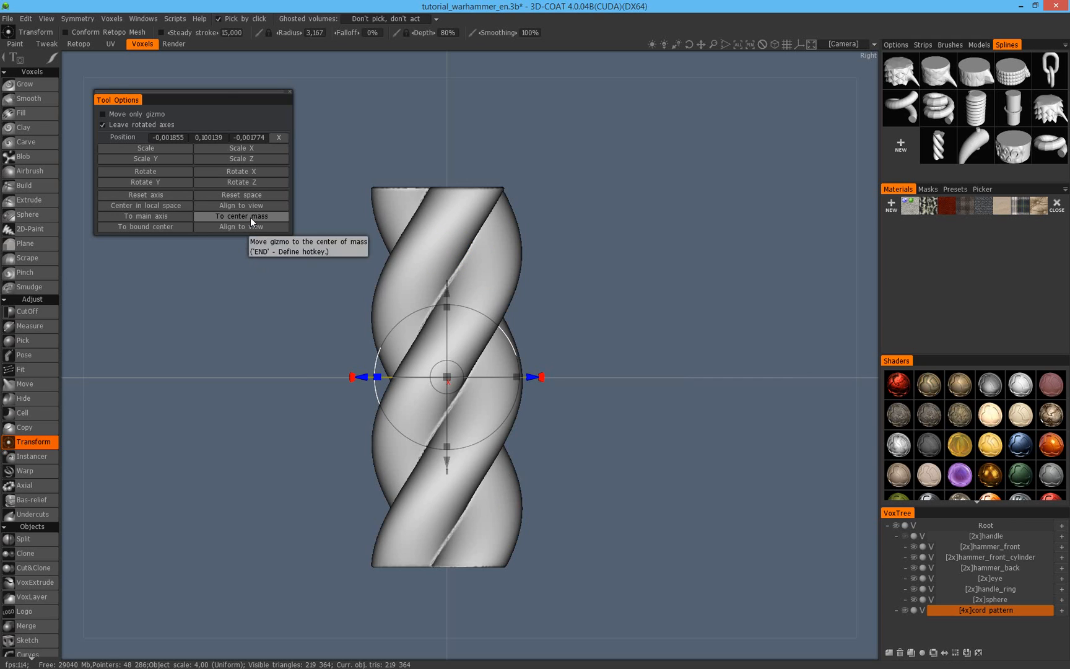
click(167, 226)
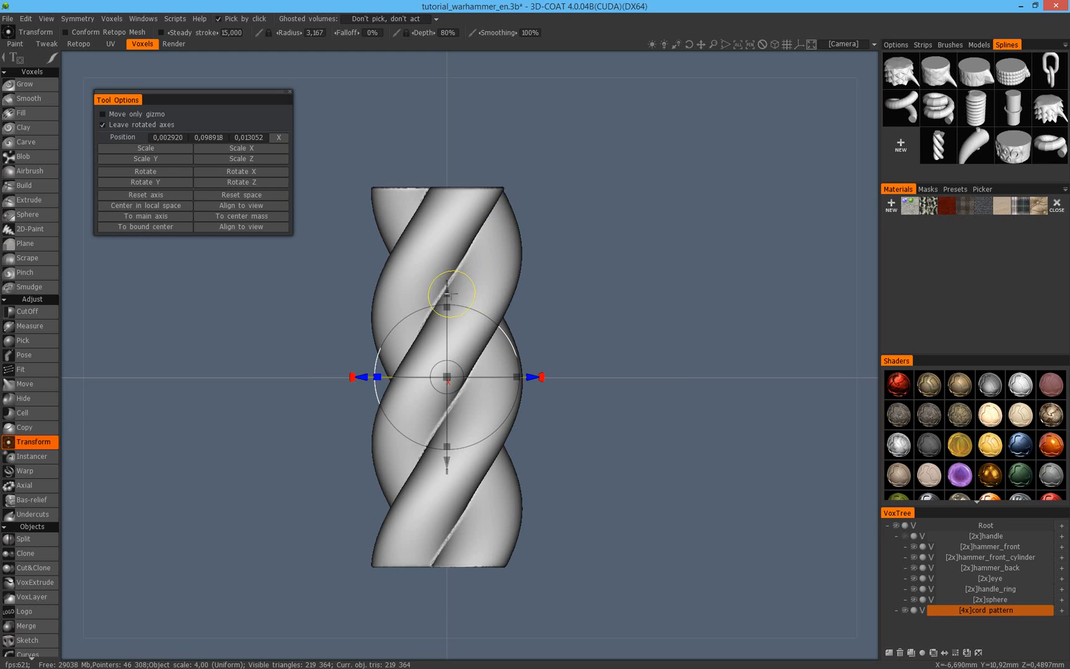
Move the cord pattern slightly upward so the crossing of its strands meets the horizontal centre line.
drag(449, 291, 449, 289)
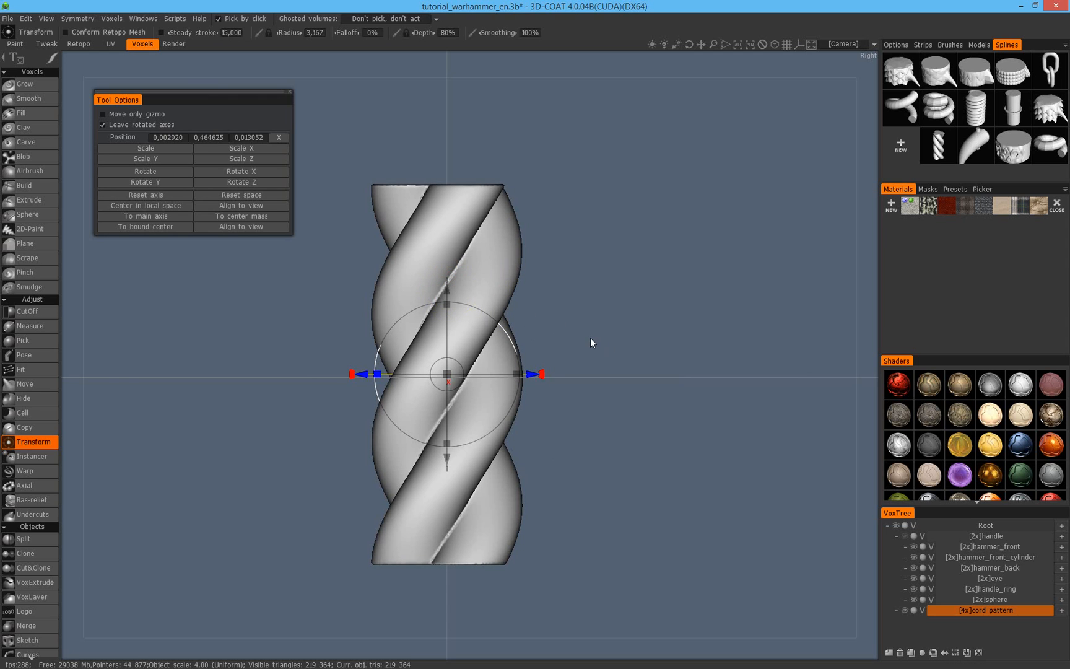
scroll(676, 281, up, 5)
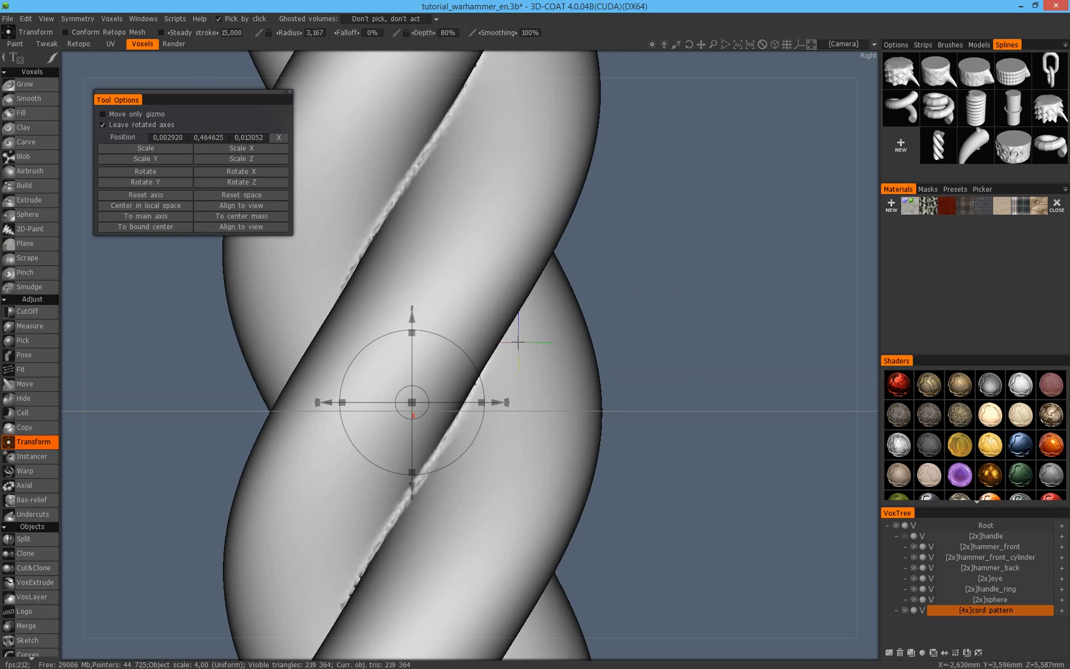
scroll(492, 381, up, 2)
middle_drag(493, 381, 564, 365)
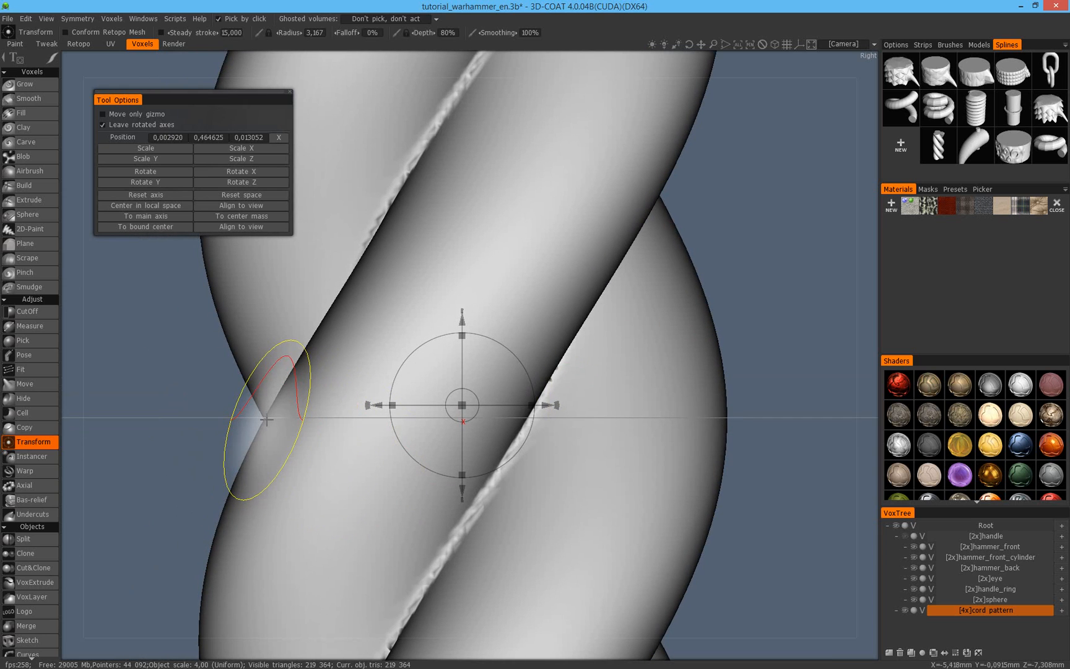
drag(463, 322, 466, 320)
Examine close up and at full height how the strand crossings on both sides line up with the centre line.
mouse_move(401, 393)
alt+right_down()
mouse_move(378, 427)
mouse_move(433, 423)
alt+right_up()
alt+middle_drag(308, 429, 550, 373)
mouse_move(569, 401)
right_down()
mouse_move(571, 419)
mouse_move(444, 455)
mouse_move(310, 427)
right_up()
alt+right_drag(556, 451, 549, 452)
alt+middle_drag(583, 416, 505, 434)
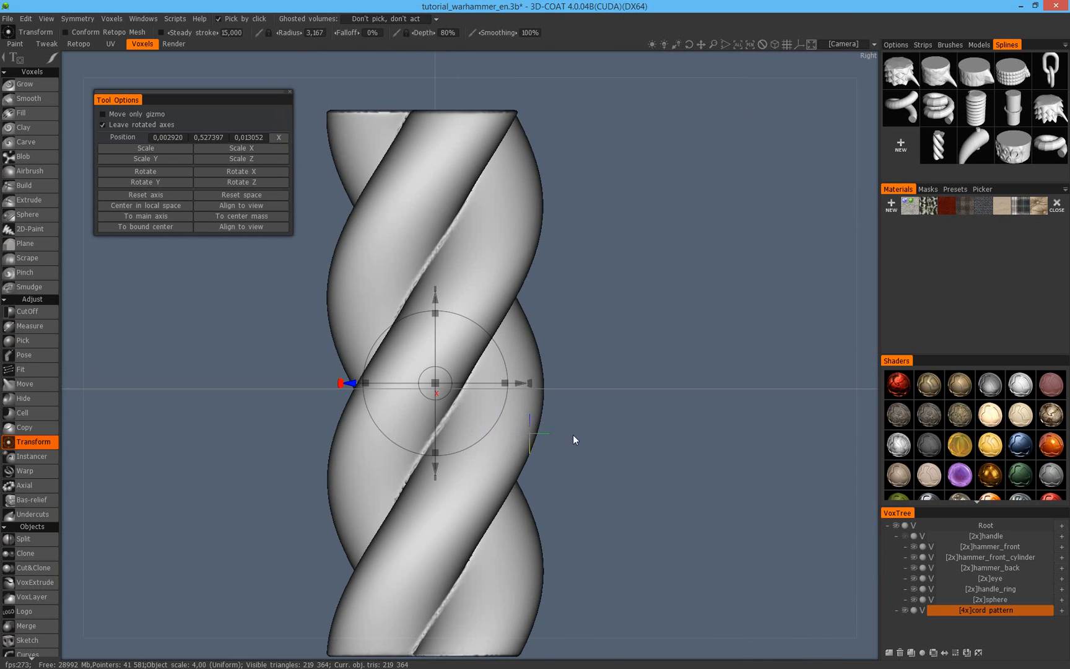
alt+right_drag(573, 435, 483, 441)
alt+middle_drag(534, 446, 504, 437)
alt+right_drag(454, 423, 568, 424)
alt+middle_drag(534, 372, 608, 370)
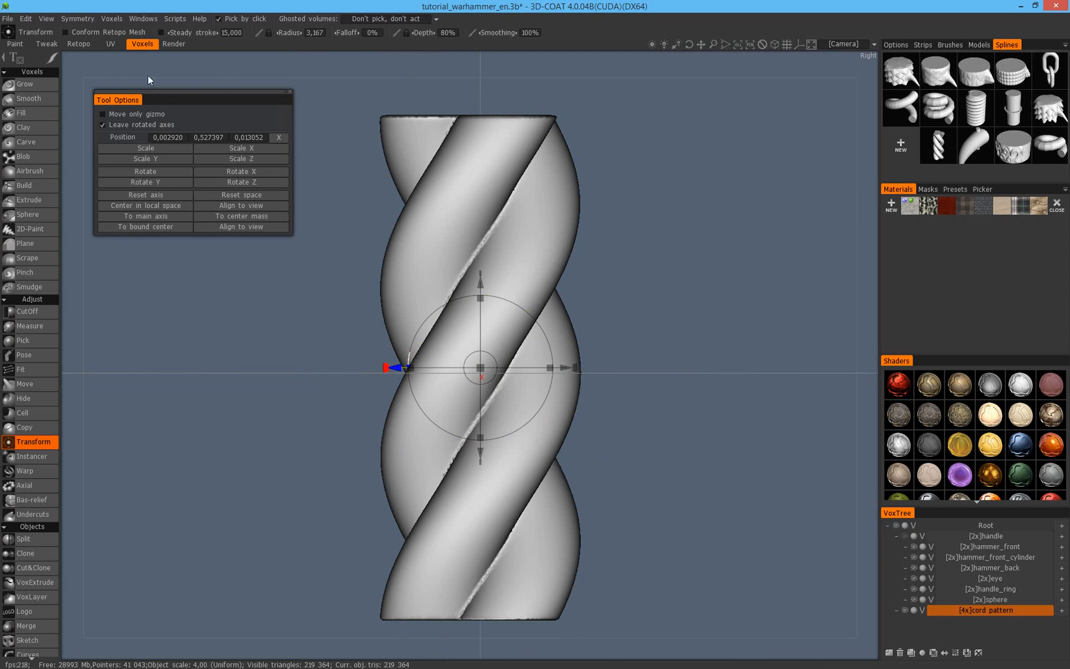
Transform the retopo cylinder and set its Z position to 0.
click(77, 43)
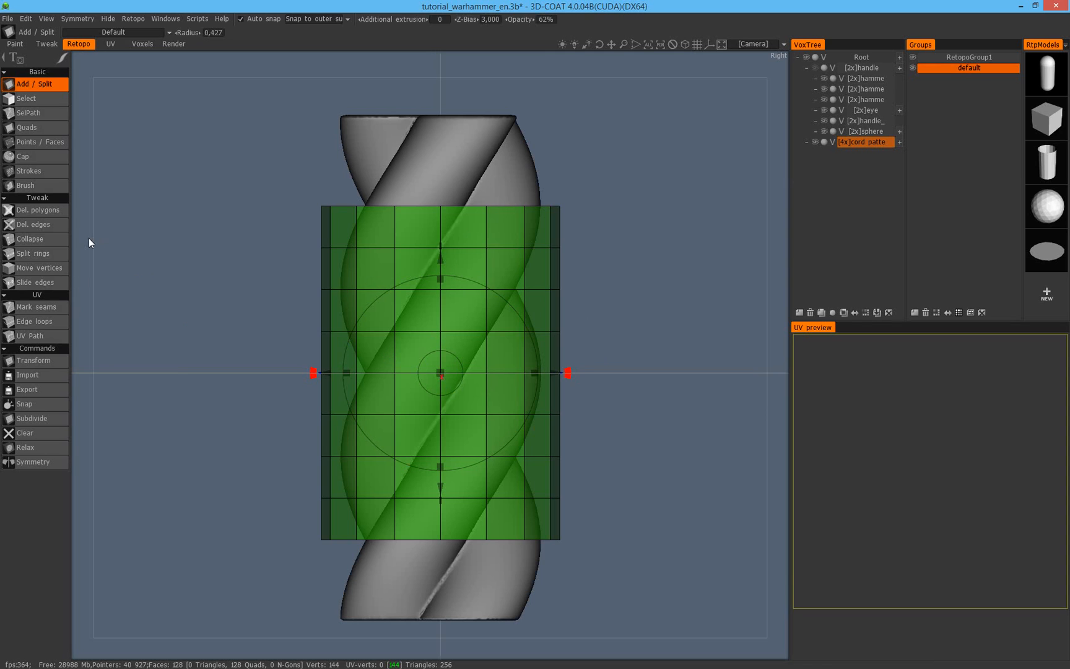
click(47, 359)
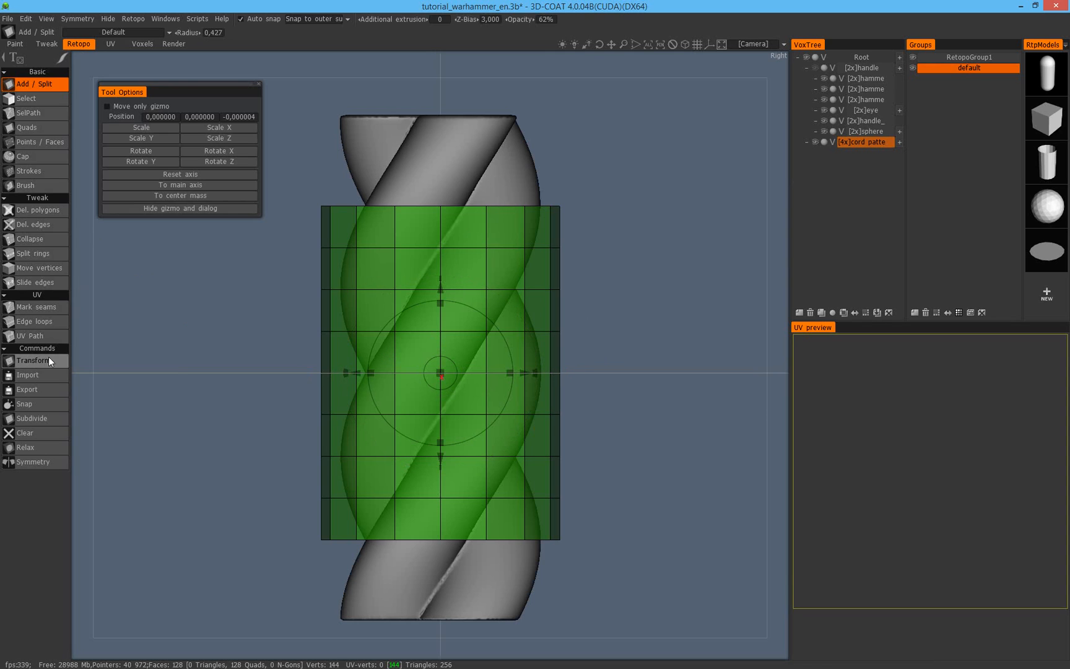
click(240, 118)
text(0)
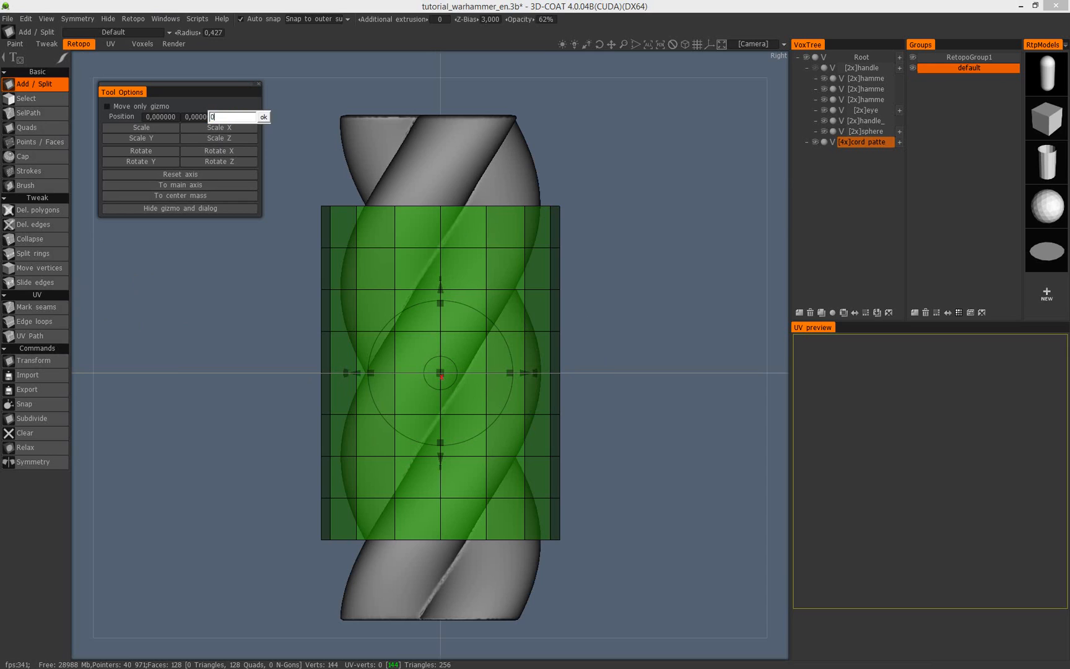
key(Return)
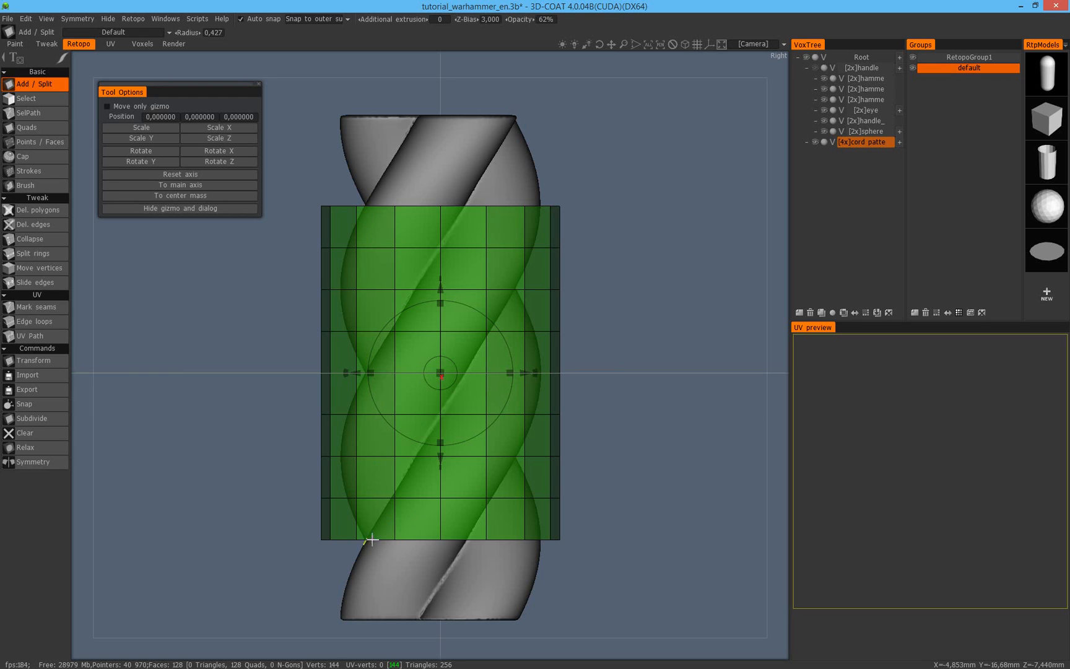
Examine the cylinder around the cord from an angle and from the front and right to compare its ends with the twist.
drag(614, 259, 632, 210)
right_drag(632, 210, 672, 240)
middle_drag(672, 240, 663, 228)
right_drag(663, 226, 628, 236)
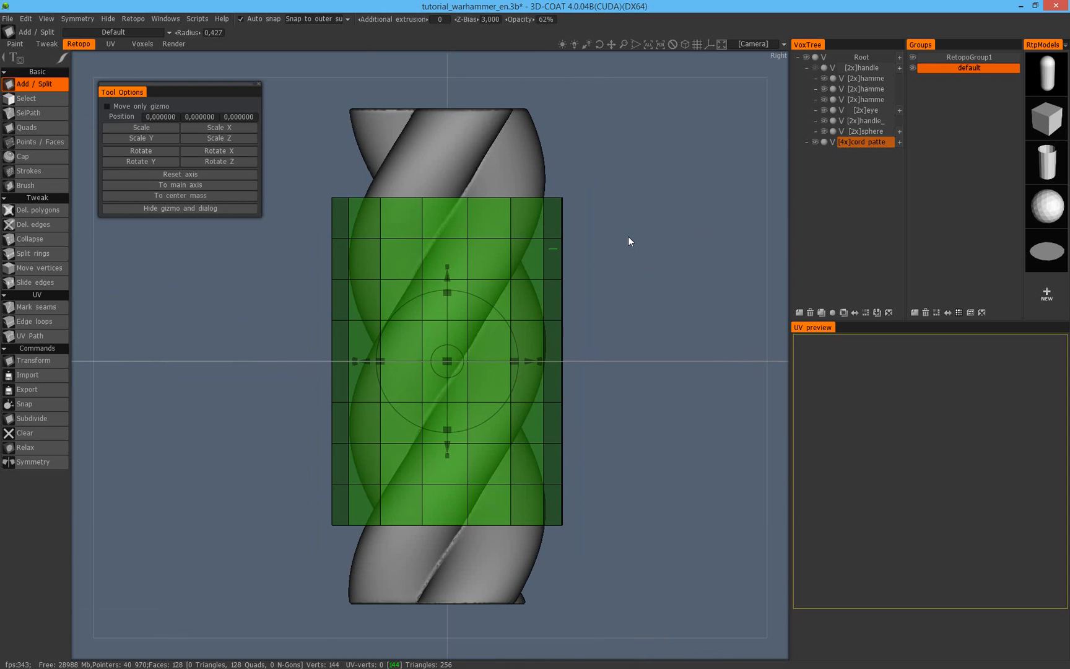
key(KP_2)
key(KP_6)
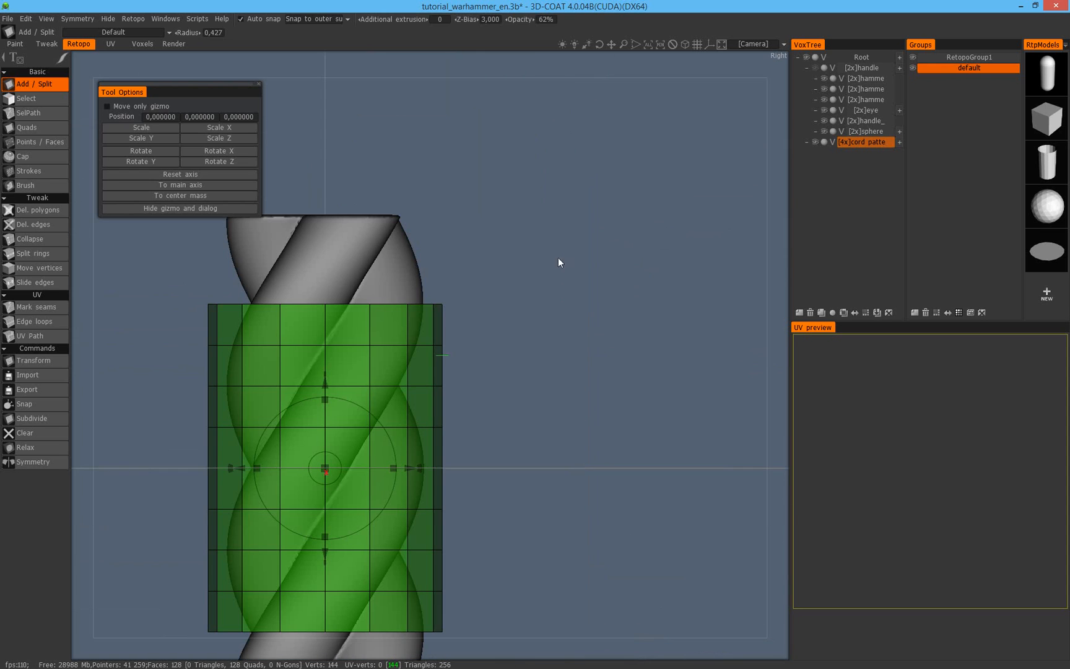
middle_drag(528, 345, 606, 246)
right_drag(607, 245, 586, 268)
middle_drag(586, 268, 613, 310)
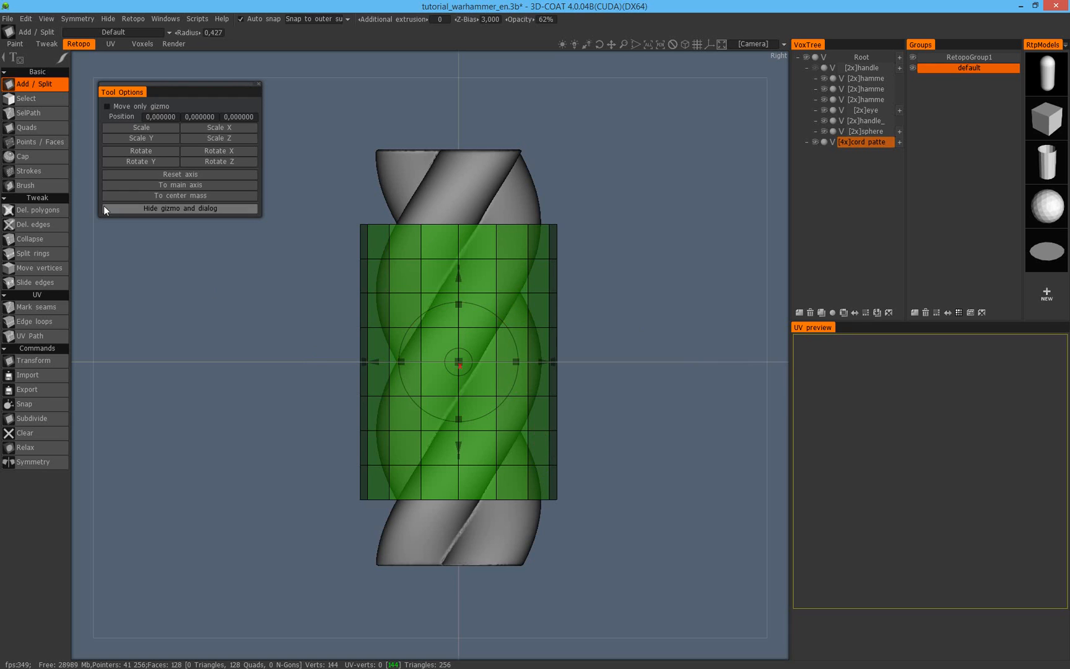
Delete every other vertical edge loop on the side of the retopo cylinder that faces the right view.
click(29, 225)
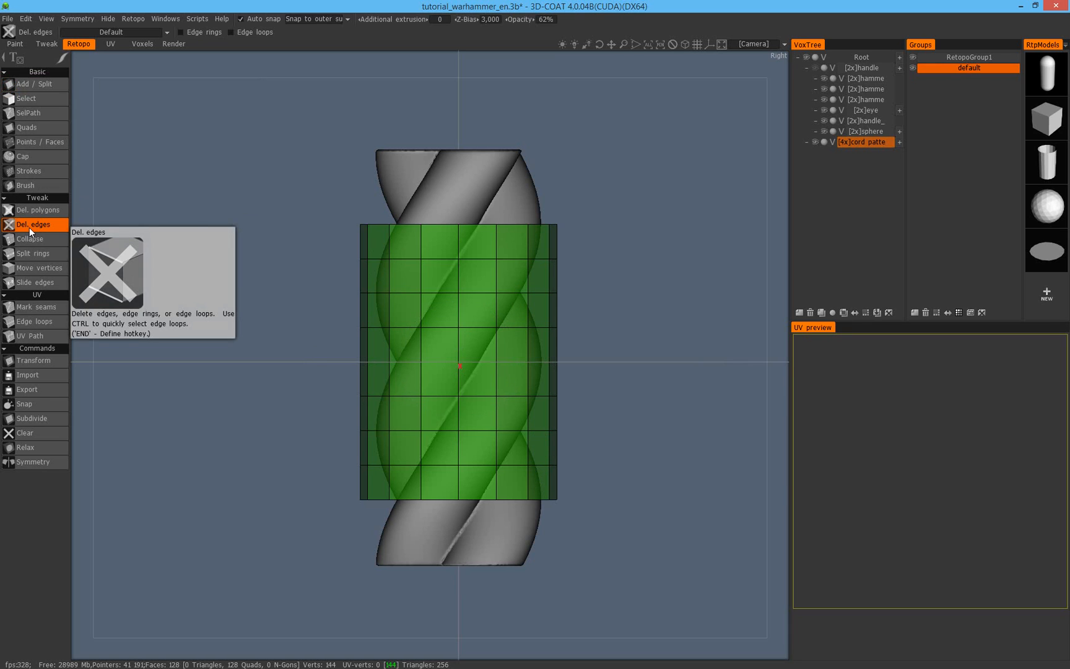
click(451, 280)
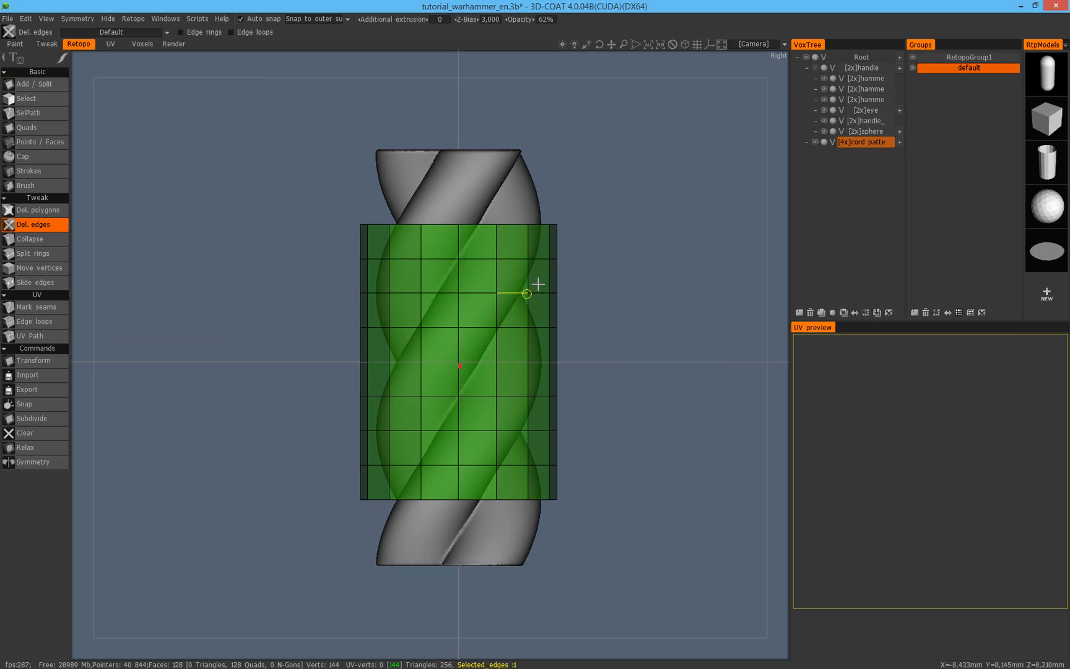
click(462, 279)
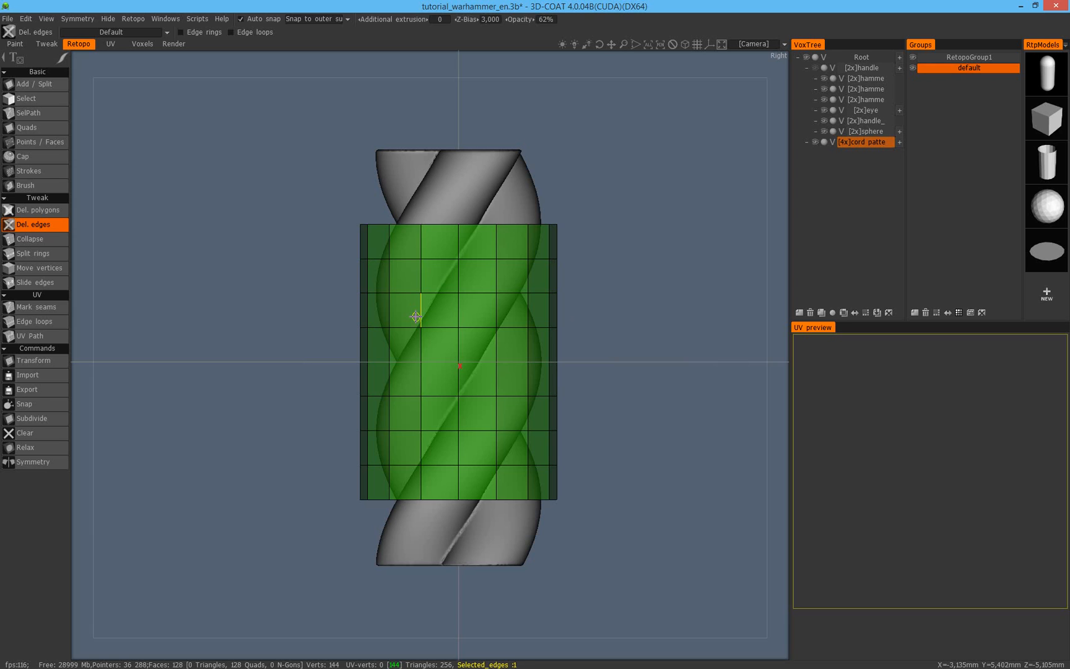
click(420, 312)
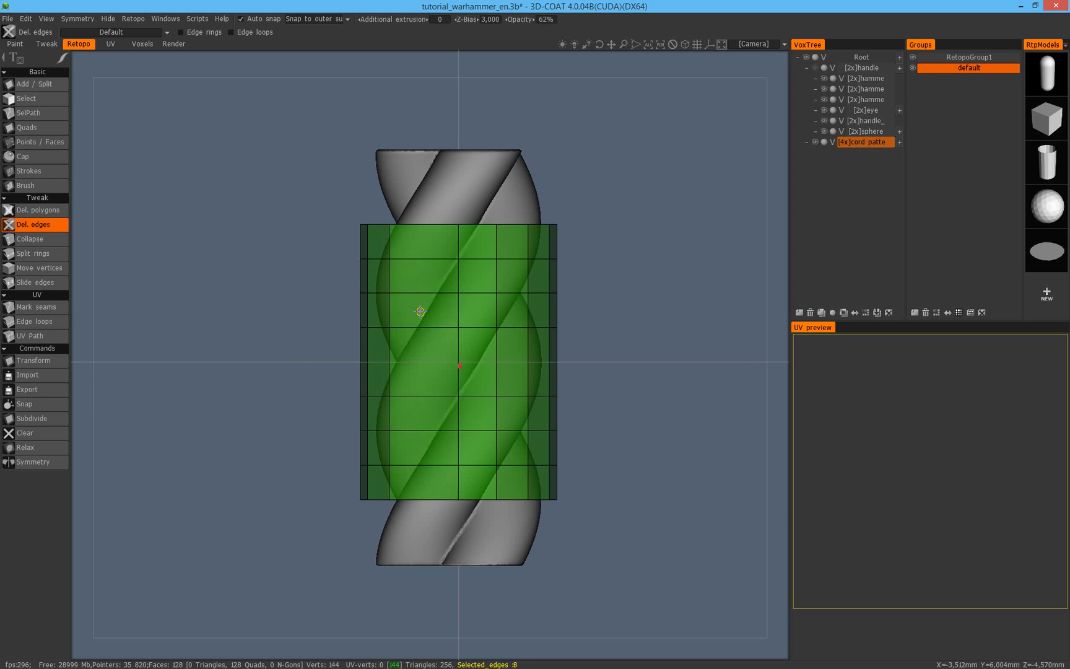
click(500, 310)
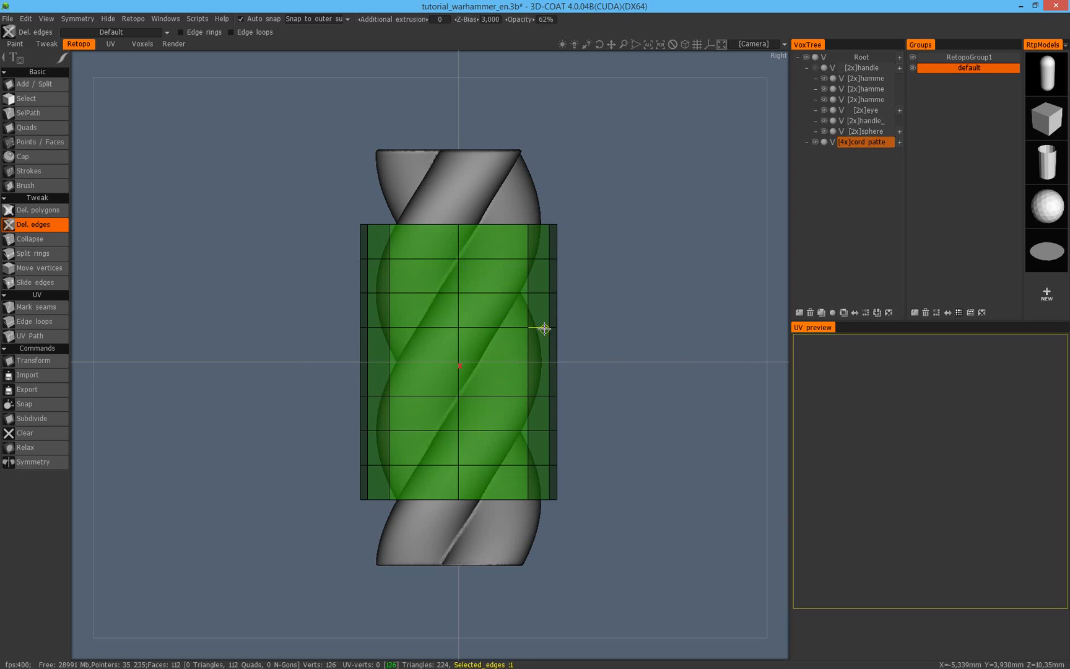
click(547, 314)
click(369, 310)
Delete every other vertical edge loop around the rest of the cylinder, leaving eight sides.
middle_drag(524, 387, 605, 327)
middle_drag(514, 346, 477, 338)
click(375, 283)
click(301, 281)
middle_drag(330, 331, 540, 323)
click(444, 302)
click(409, 328)
middle_drag(371, 299, 467, 384)
middle_drag(427, 331, 512, 293)
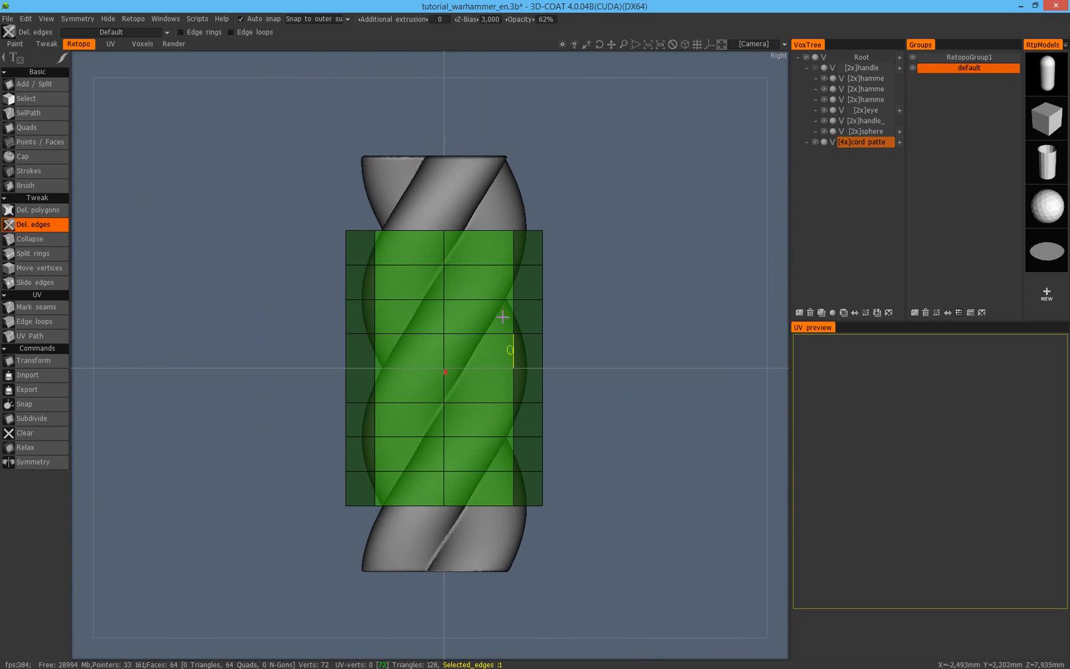
Delete every other horizontal edge loop of the cylinder, leaving four rows of faces.
click(474, 267)
click(476, 334)
click(480, 403)
click(490, 472)
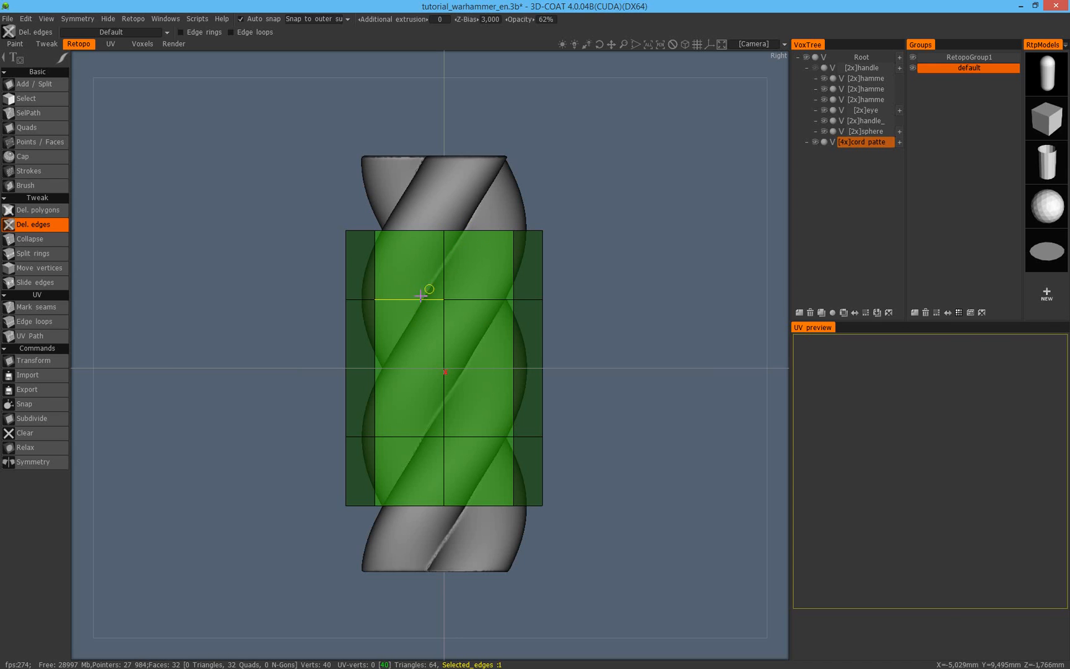
click(449, 247)
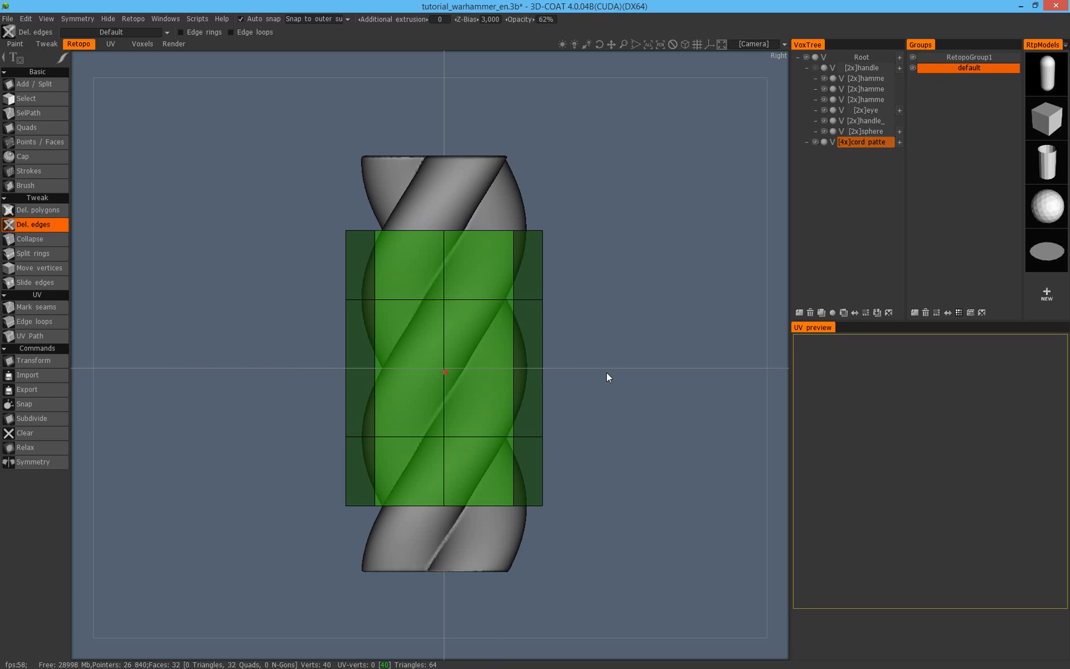
Undo the earlier edge deletions on the retopo cylinder to return to its dense quad grid.
key(ctrl+z)
key(ctrl+z)
key(ctrl+z)
key(ctrl+z)
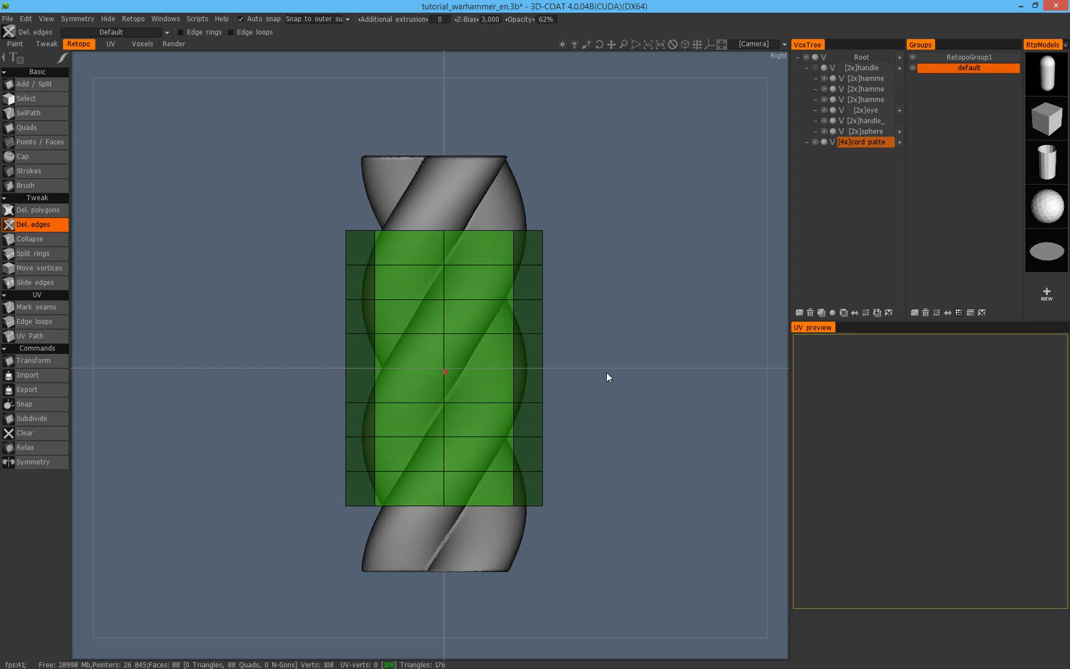
key(ctrl+z)
key(ctrl+z)
key(ctrl+z)
key(ctrl+z)
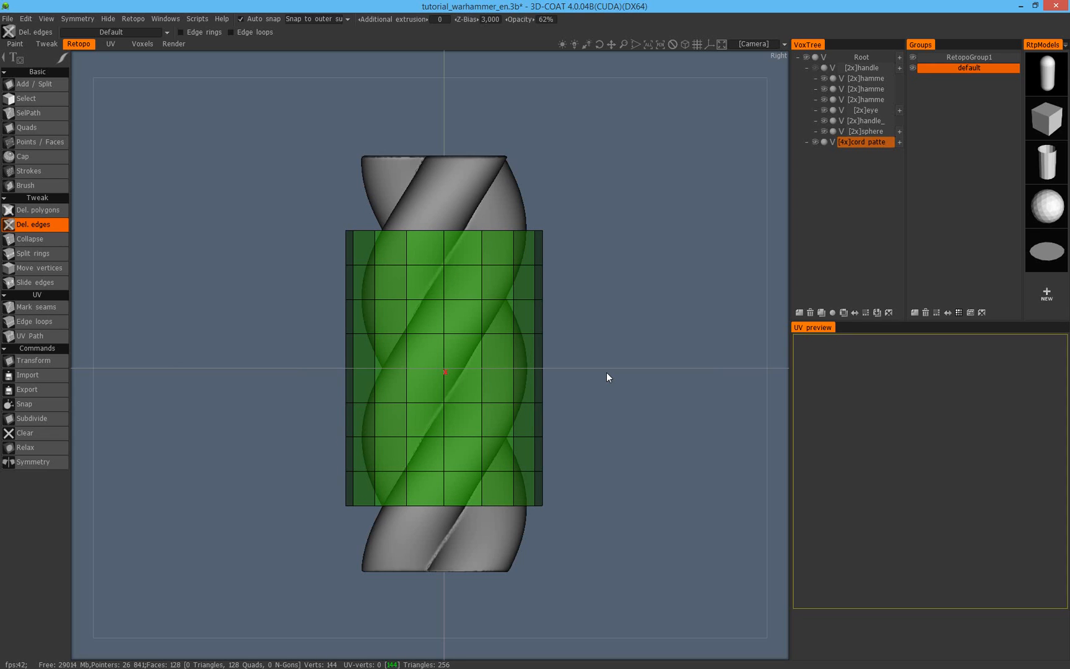
Redo the edge deletions to bring back the coarse cylinder grid of four rows.
key(ctrl+y)
key(ctrl+y)
key(ctrl+y)
key(ctrl+y)
key(ctrl+y)
key(ctrl+y)
key(ctrl+y)
key(ctrl+y)
key(ctrl+y)
key(ctrl+y)
In the Right view, split all quads of the two facing cylinder columns with Add / Split diagonals running from upper right to lower left.
alt+drag(403, 300, 467, 296)
key(KP_6)
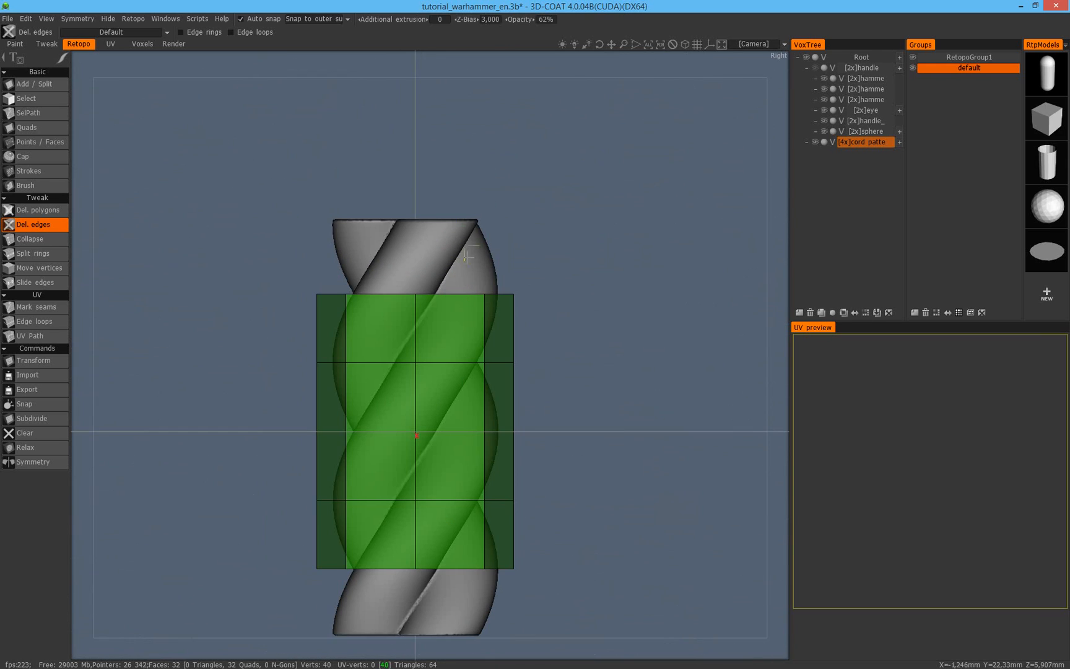
alt+middle_drag(480, 238, 488, 182)
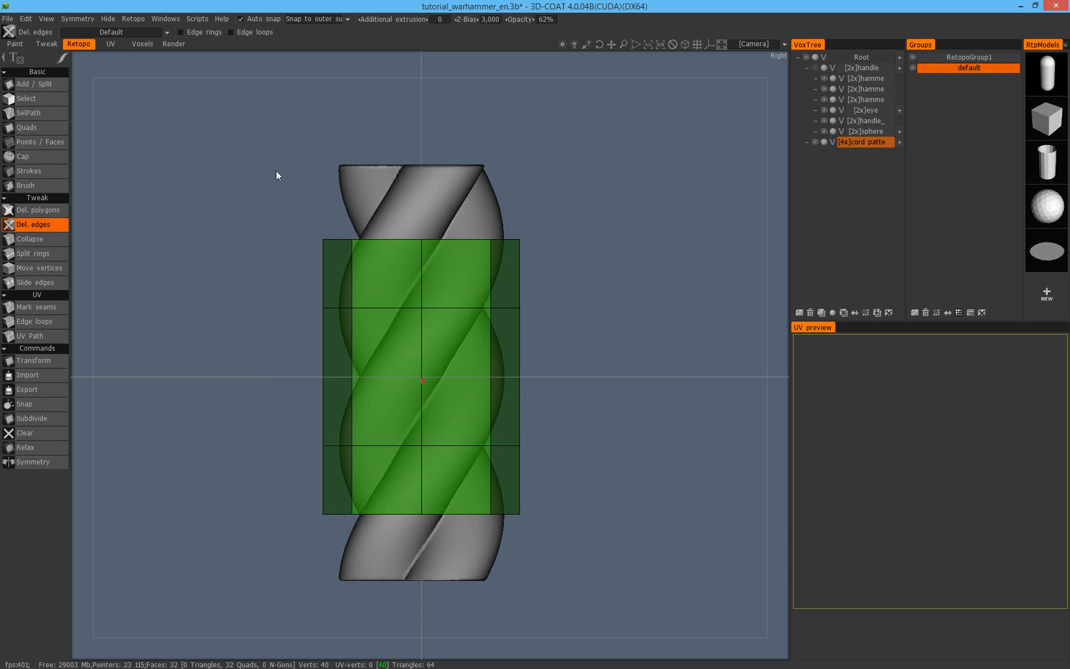
click(33, 85)
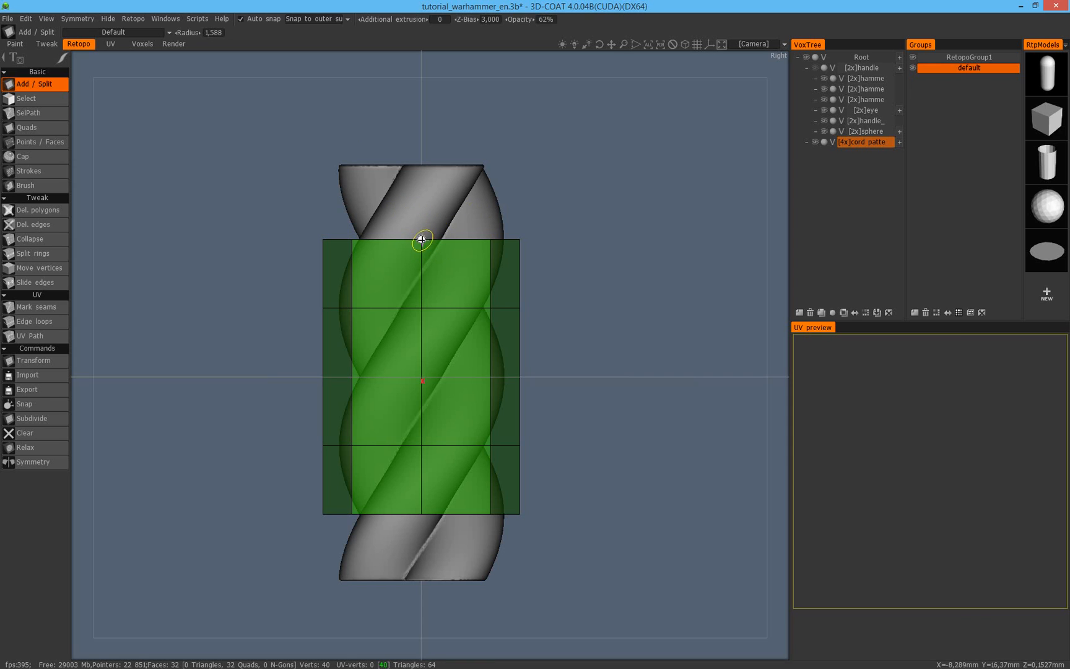
drag(421, 241, 353, 307)
drag(491, 241, 422, 308)
drag(422, 308, 353, 376)
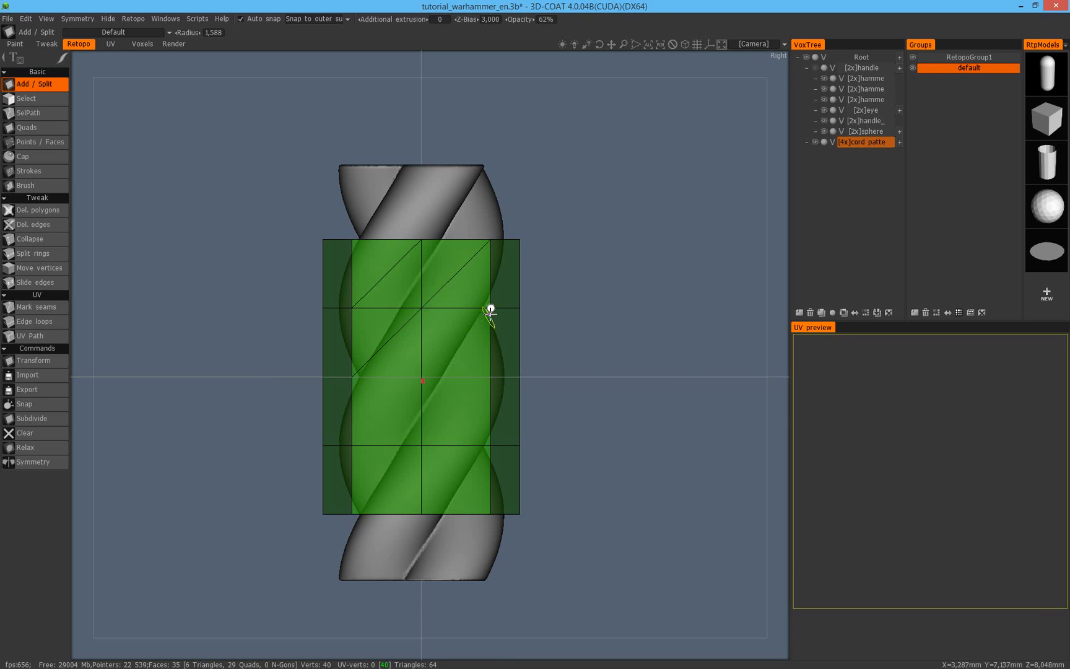
drag(491, 307, 422, 376)
drag(487, 378, 422, 445)
drag(352, 445, 422, 377)
drag(351, 514, 422, 446)
drag(422, 514, 488, 449)
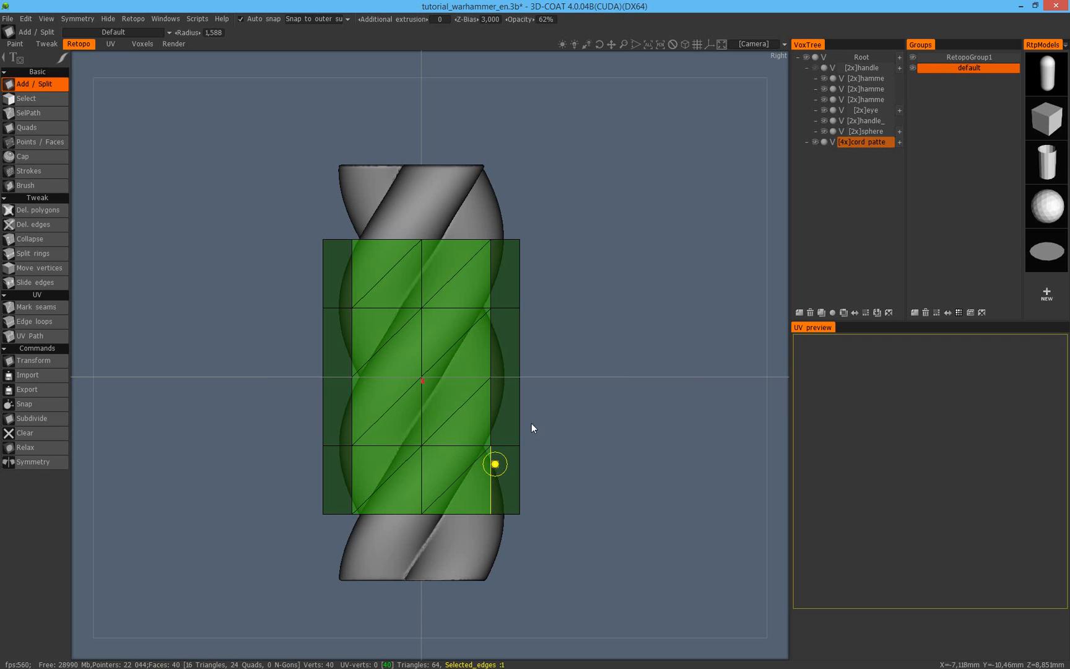
Continue the same diagonal splits on the unsplit quads around toward the back of the cylinder, keeping the cord's twist direction.
alt+drag(454, 401, 410, 426)
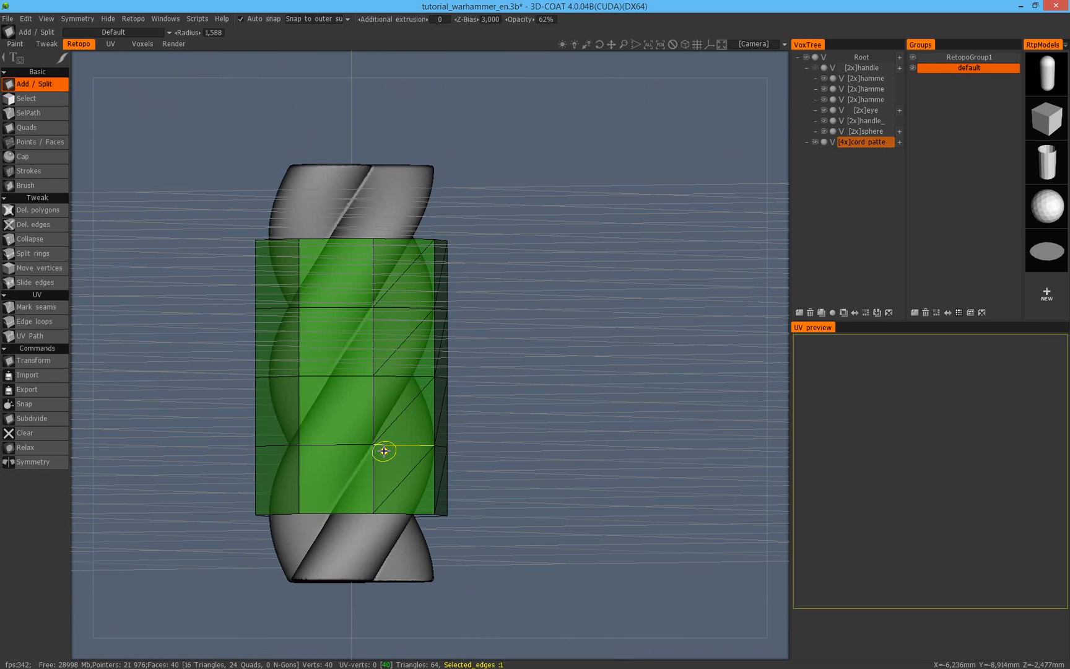
drag(366, 457, 295, 519)
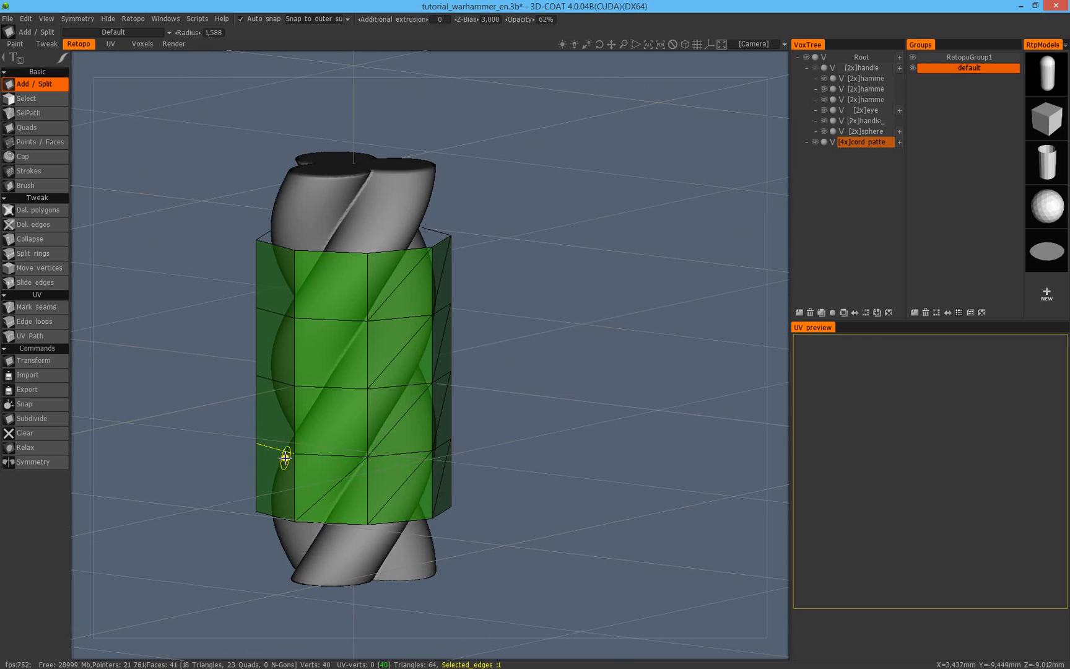
drag(294, 453, 370, 382)
middle_drag(389, 411, 426, 395)
drag(477, 371, 409, 432)
drag(478, 437, 408, 501)
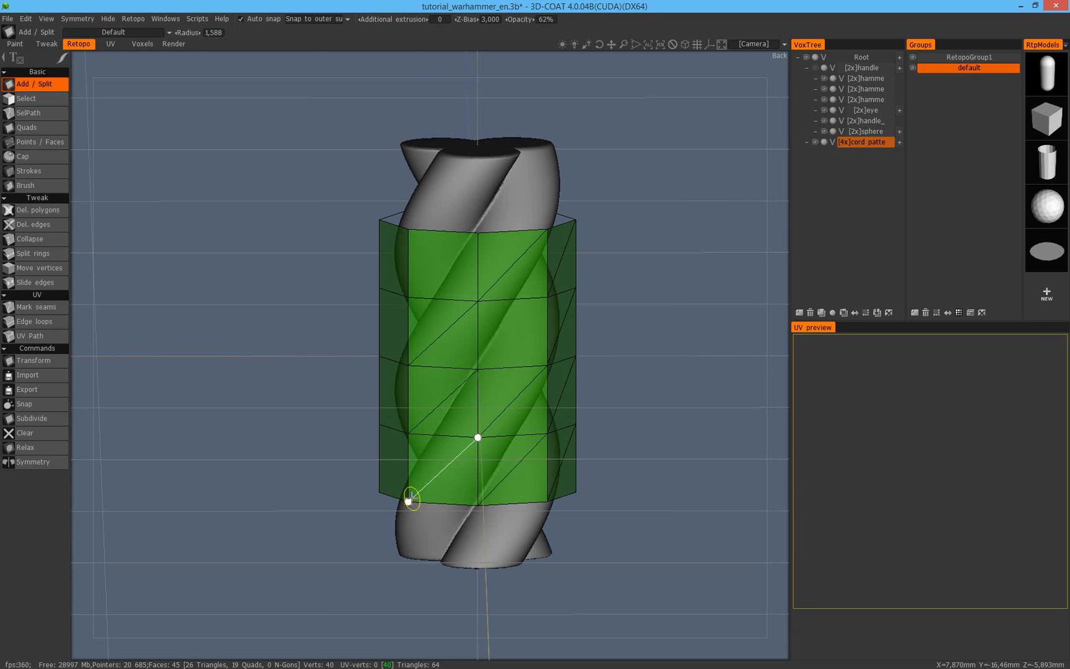
Add matching upper-right to lower-left diagonals to the remaining quads of the back columns and the adjoining column.
alt+drag(449, 423, 500, 379)
drag(497, 228, 425, 296)
alt+drag(433, 364, 403, 323)
drag(478, 323, 402, 390)
drag(478, 391, 402, 458)
drag(478, 459, 411, 517)
Split the four quads of the next unsplit column diagonally, row by row from the top down.
alt+drag(416, 419, 532, 310)
drag(494, 272, 419, 337)
drag(493, 339, 427, 402)
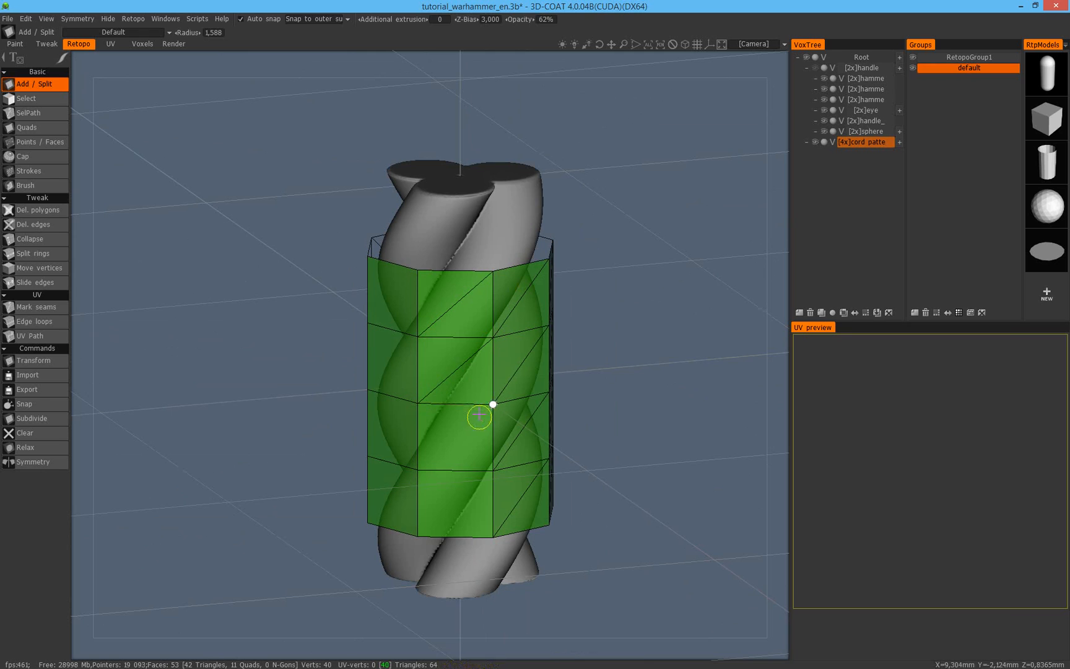
drag(493, 404, 418, 469)
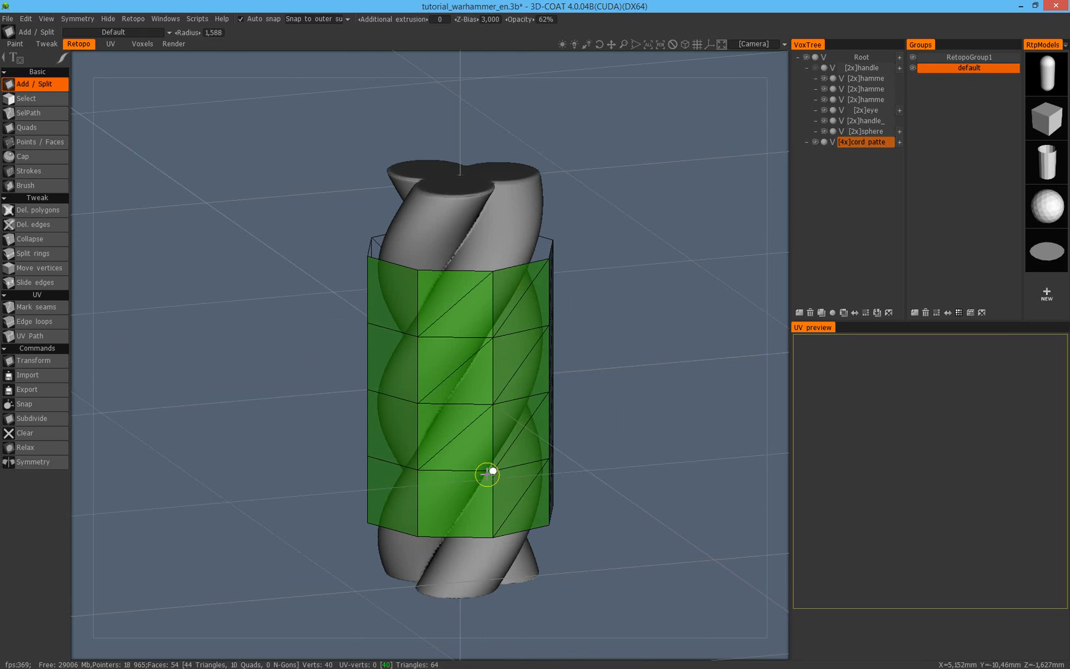
drag(493, 471, 419, 537)
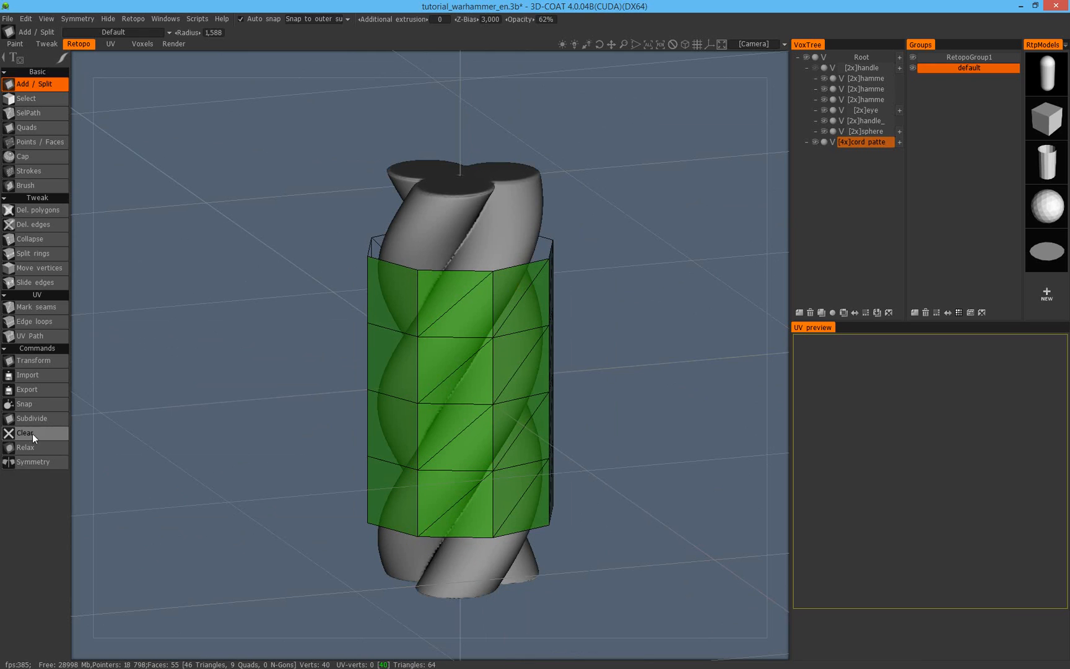
Split the four quads of the column at the front of the cylinder with the same diagonals.
alt+middle_drag(458, 398, 461, 426)
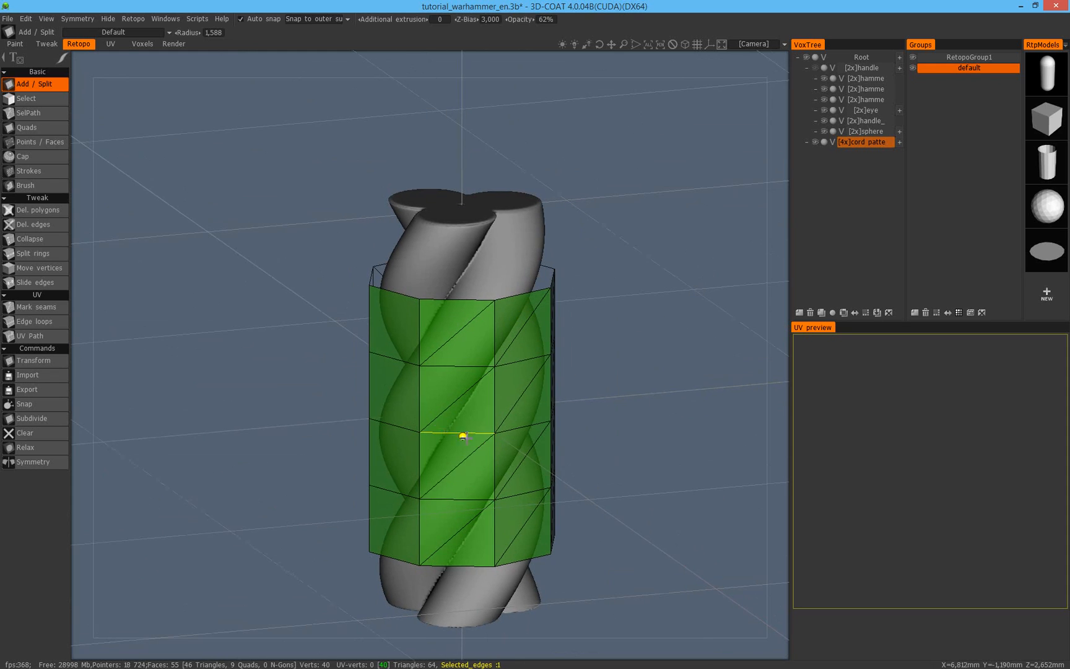
alt+drag(461, 426, 532, 416)
drag(464, 305, 391, 372)
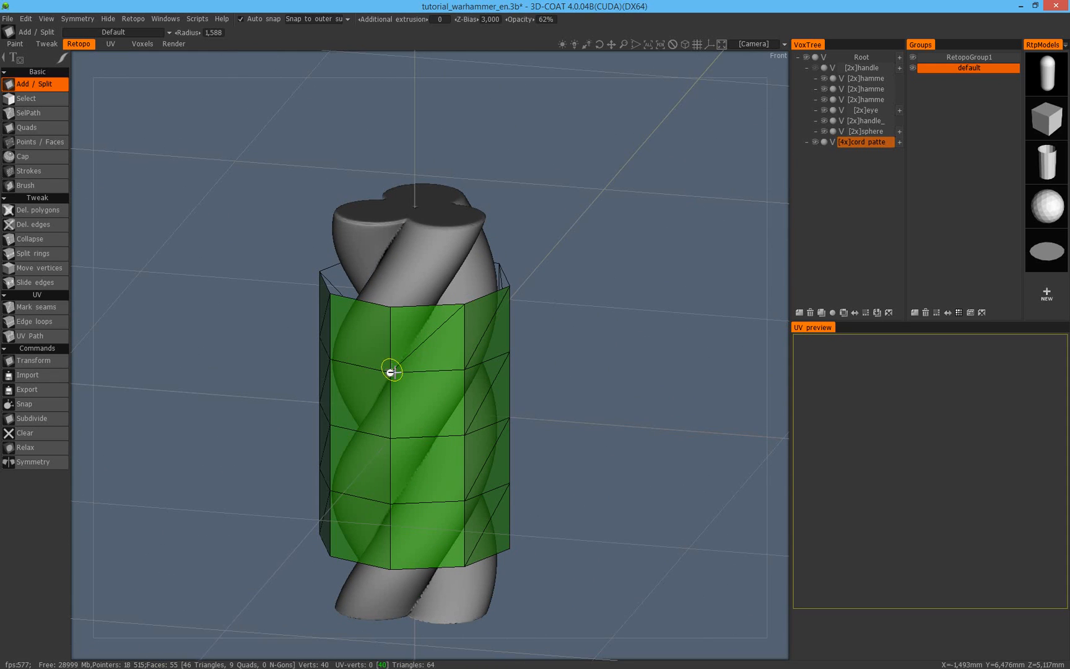
drag(465, 370, 391, 438)
drag(464, 436, 392, 505)
drag(465, 501, 392, 568)
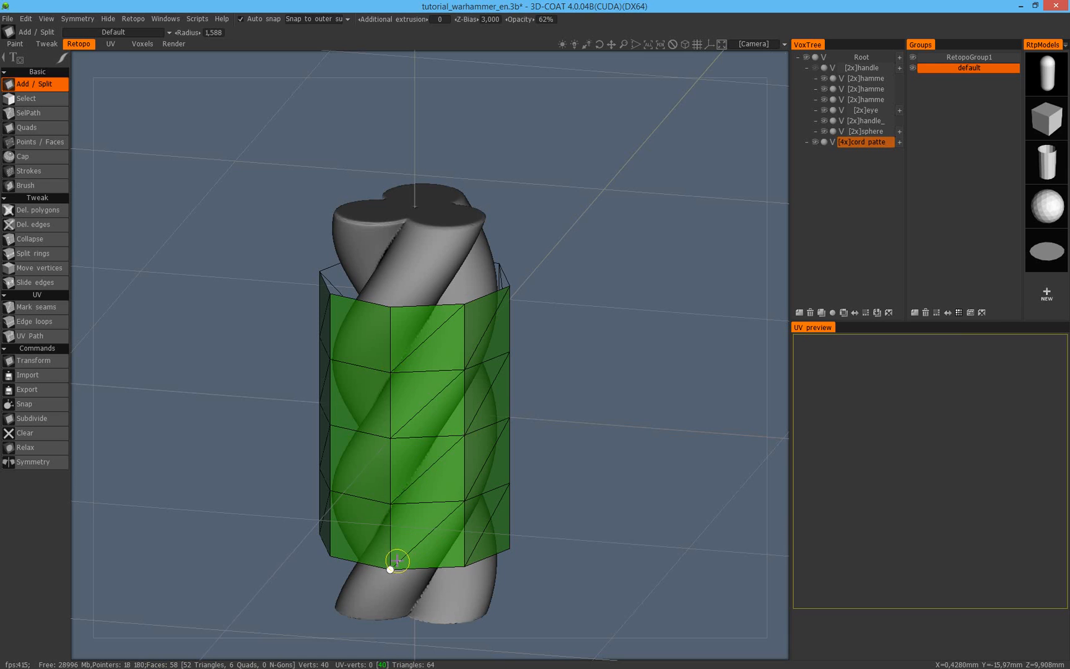
Split the four quads of the last fully unsplit cylinder column with matching diagonals.
alt+middle_drag(433, 454, 523, 451)
alt+drag(523, 451, 571, 427)
drag(492, 310, 419, 373)
drag(492, 374, 419, 436)
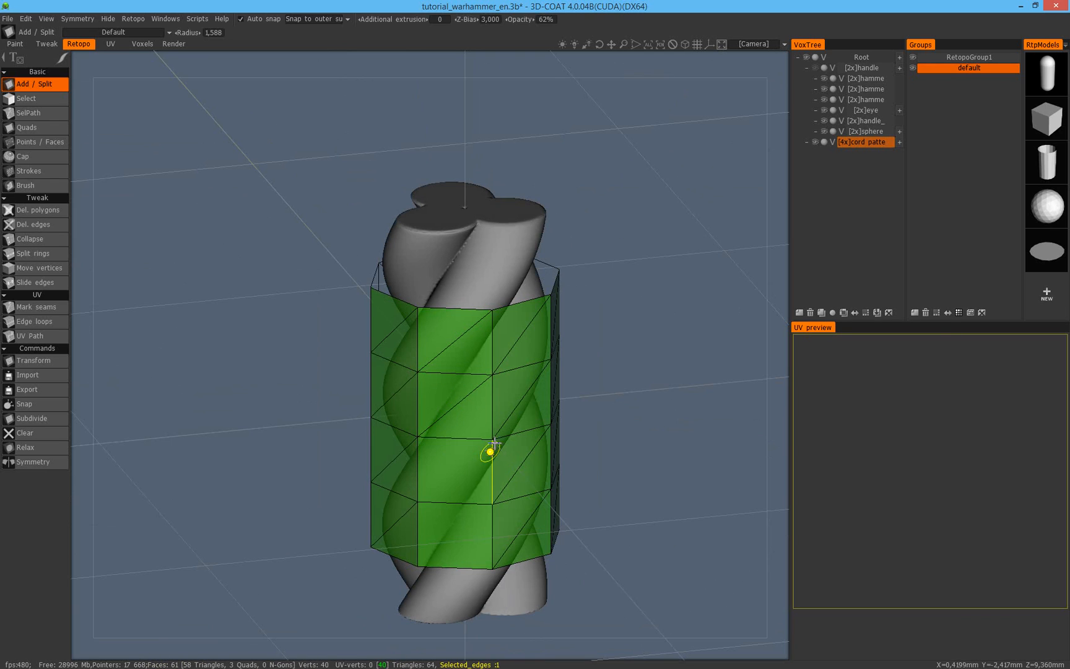
drag(493, 440, 419, 501)
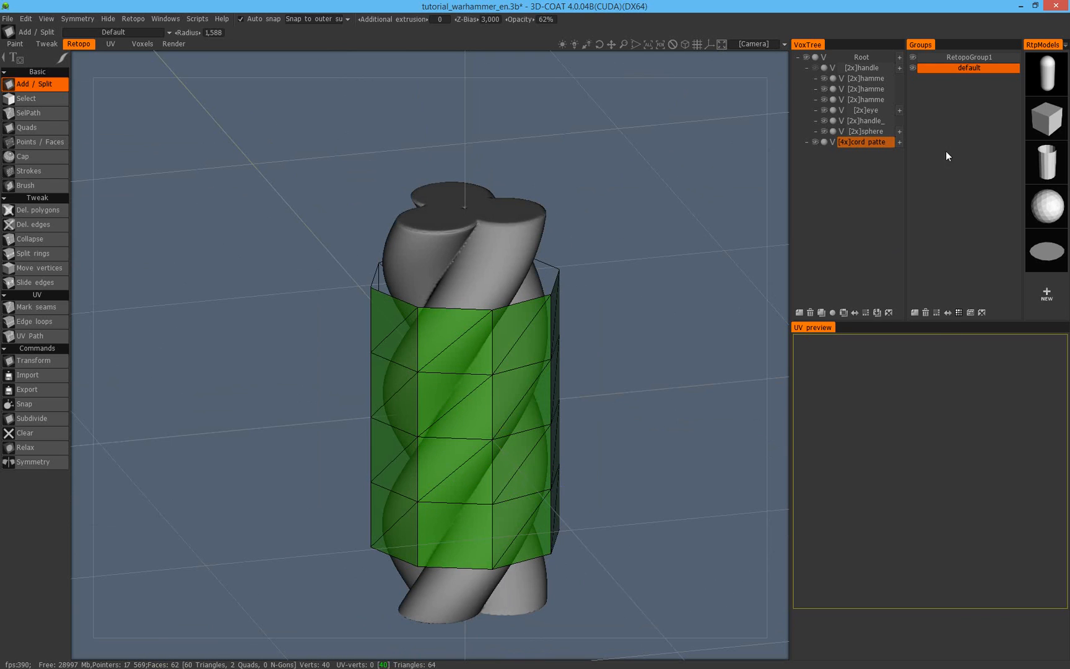
drag(493, 504, 418, 566)
Find the single missed quad in the second row and split it diagonally like the others.
alt+drag(449, 521, 501, 430)
alt+middle_drag(501, 429, 621, 441)
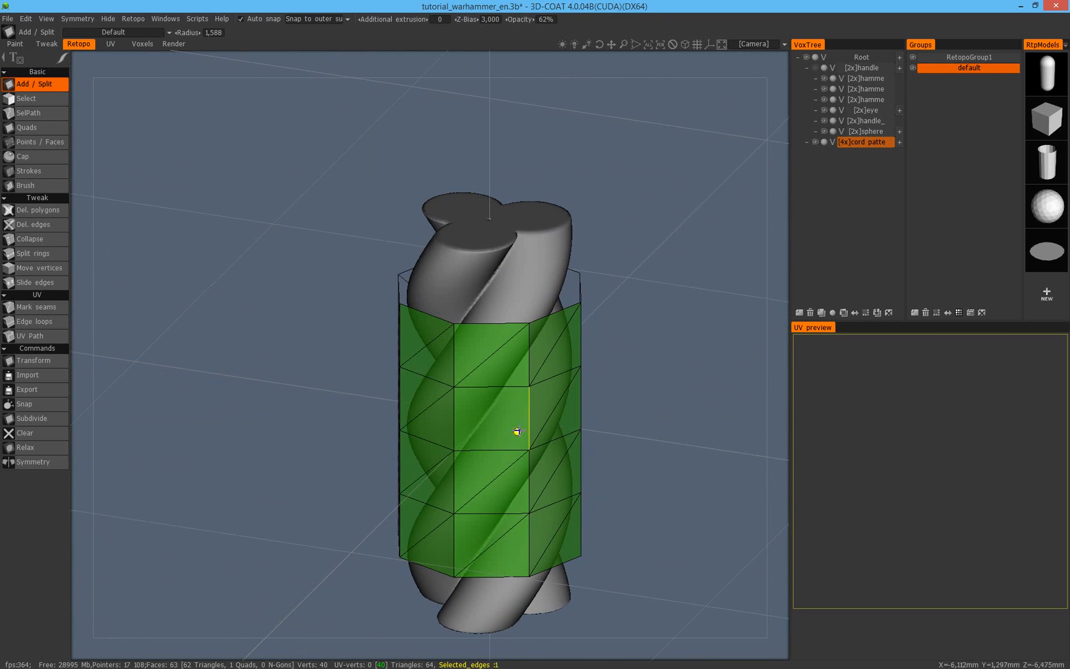
drag(529, 387, 455, 450)
alt+drag(527, 511, 456, 400)
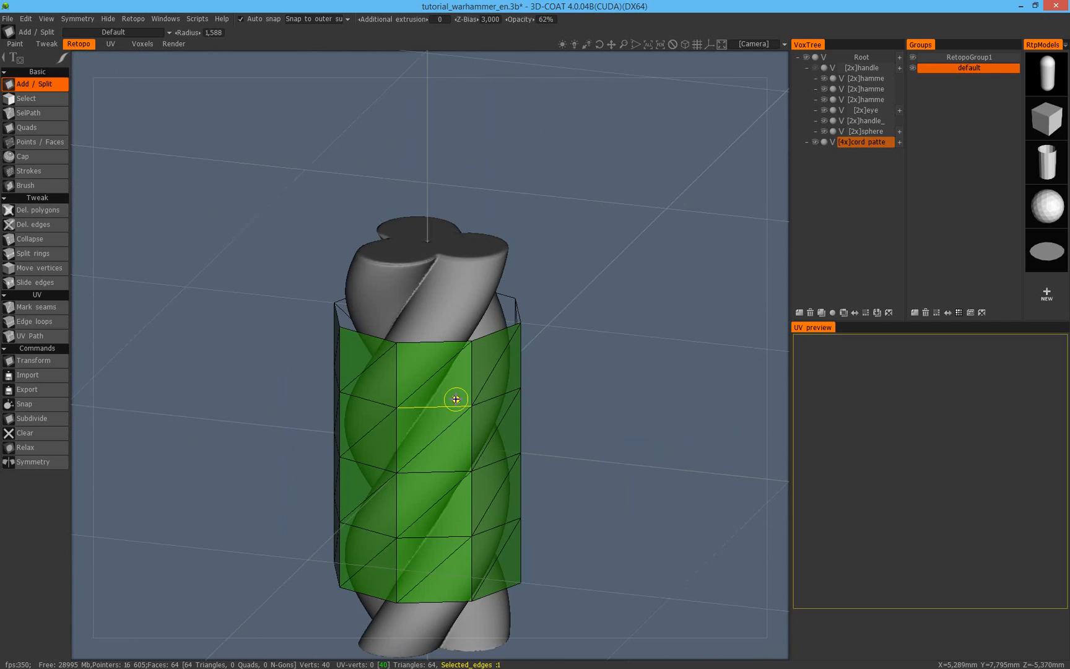
Delete the first three full-height vertical edge lines of the cylinder with Del. edges, starting from the Right view.
key(KP_6)
alt+middle_drag(477, 392, 397, 338)
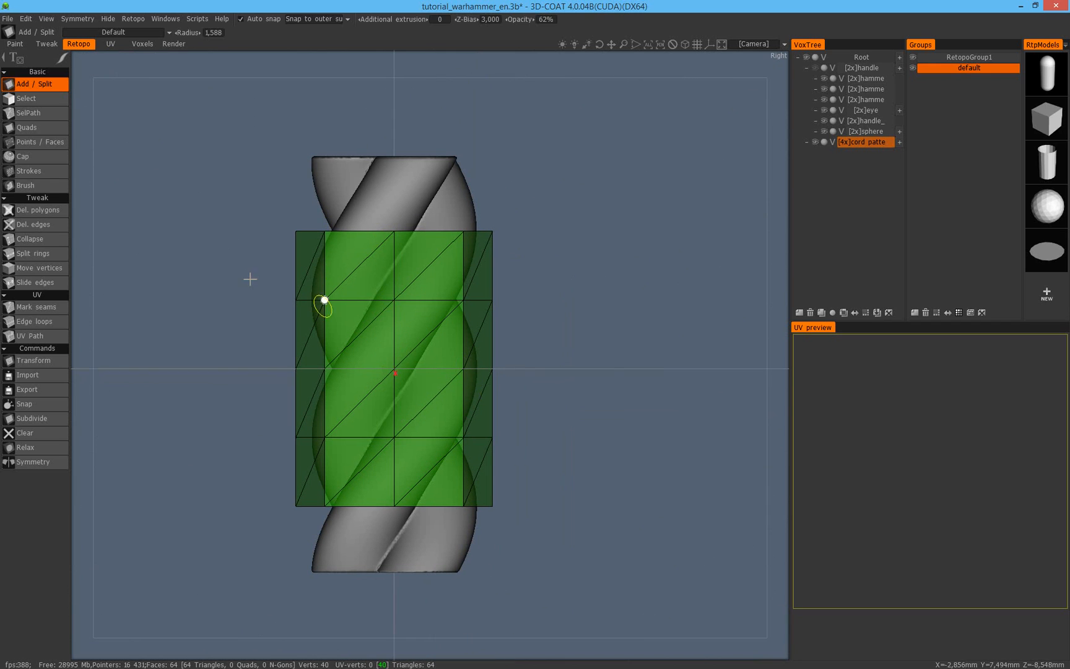
click(37, 225)
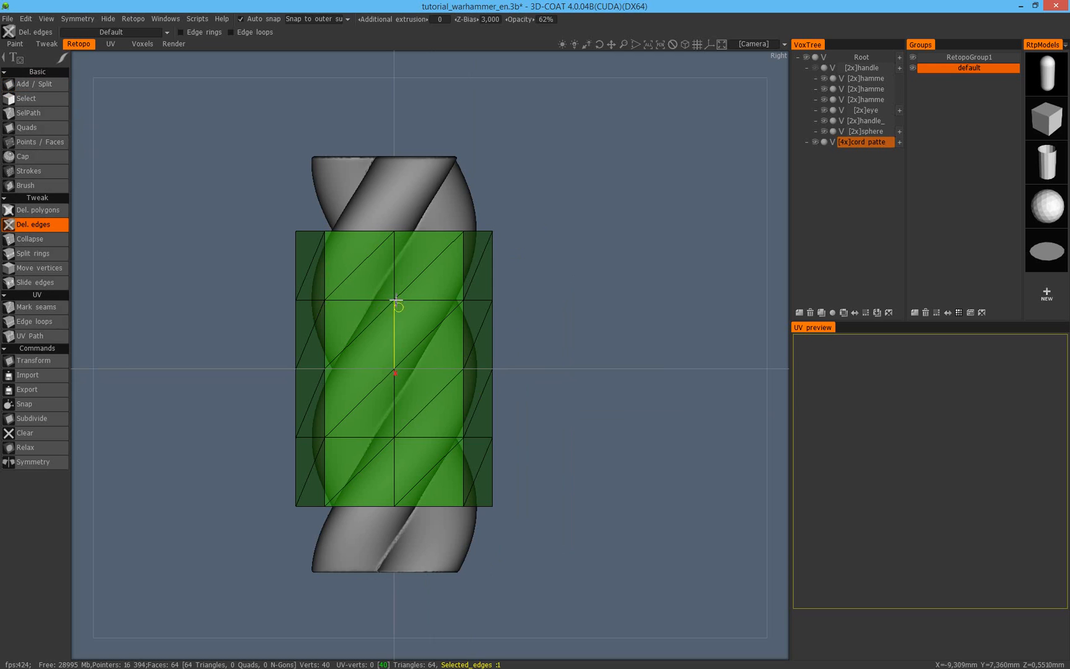
ctrl+click(394, 266)
alt+drag(379, 320, 462, 326)
ctrl+click(341, 267)
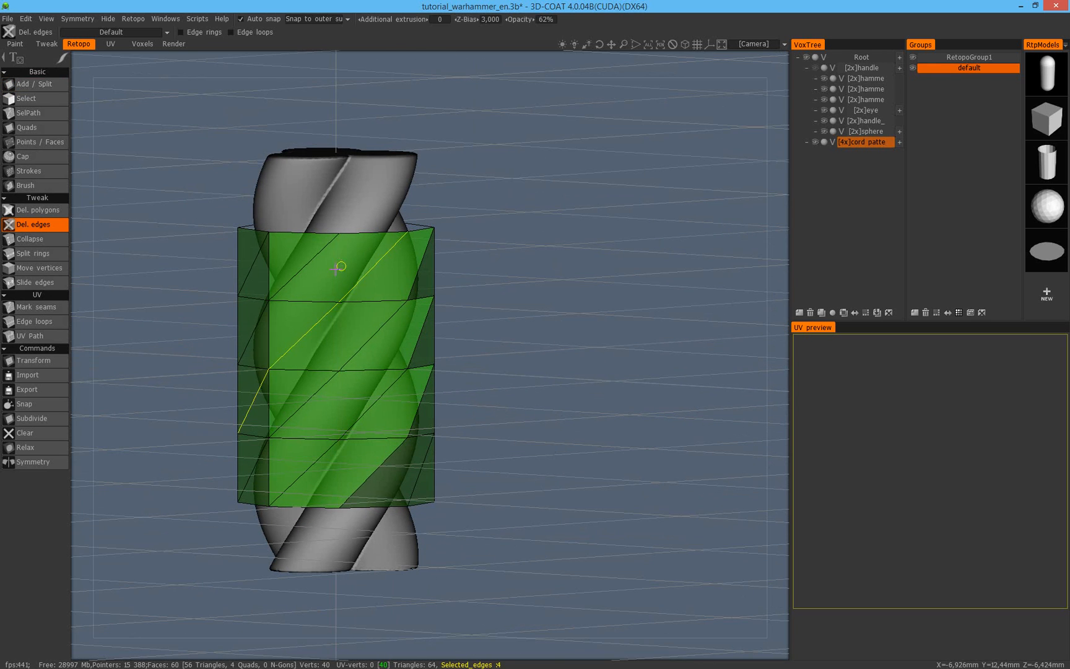
ctrl+click(268, 260)
Delete the next three vertical edge lines around the cylinder, keeping the diagonal and horizontal edges.
alt+middle_drag(372, 358, 527, 370)
alt+drag(526, 370, 601, 375)
ctrl+click(387, 286)
alt+drag(365, 358, 379, 363)
alt+middle_drag(380, 363, 462, 370)
ctrl+click(430, 284)
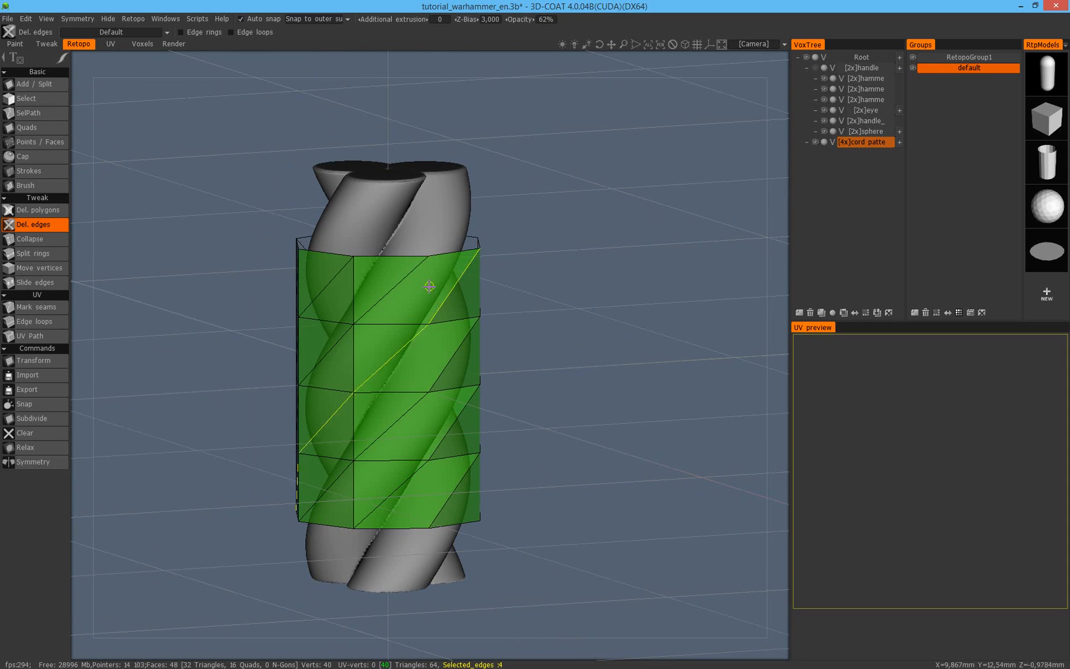
ctrl+click(352, 287)
Delete the last two vertical edge lines so only slanted quads make up the cylinder.
alt+drag(358, 364, 432, 368)
ctrl+click(313, 296)
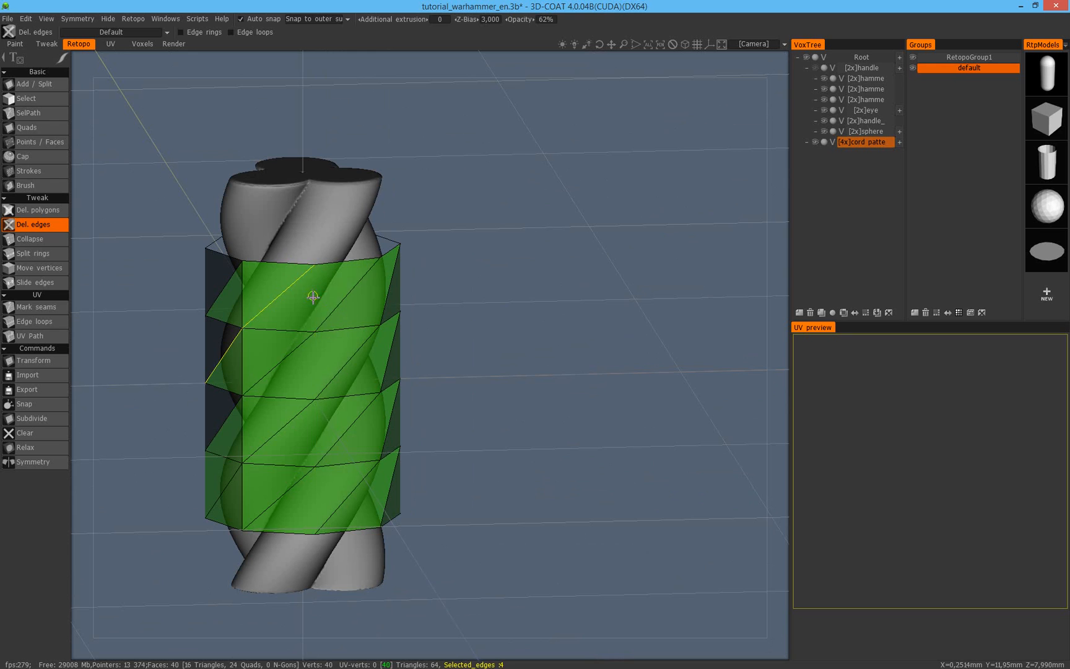
alt+middle_drag(356, 372, 396, 385)
alt+drag(395, 385, 532, 396)
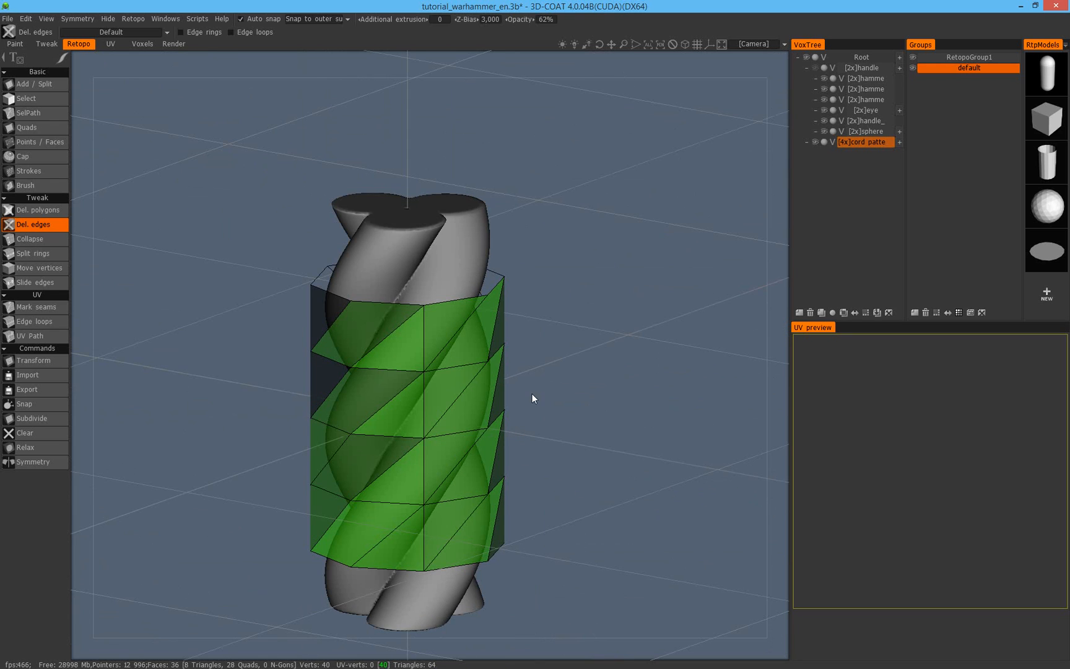
ctrl+click(424, 334)
alt+drag(427, 398, 258, 366)
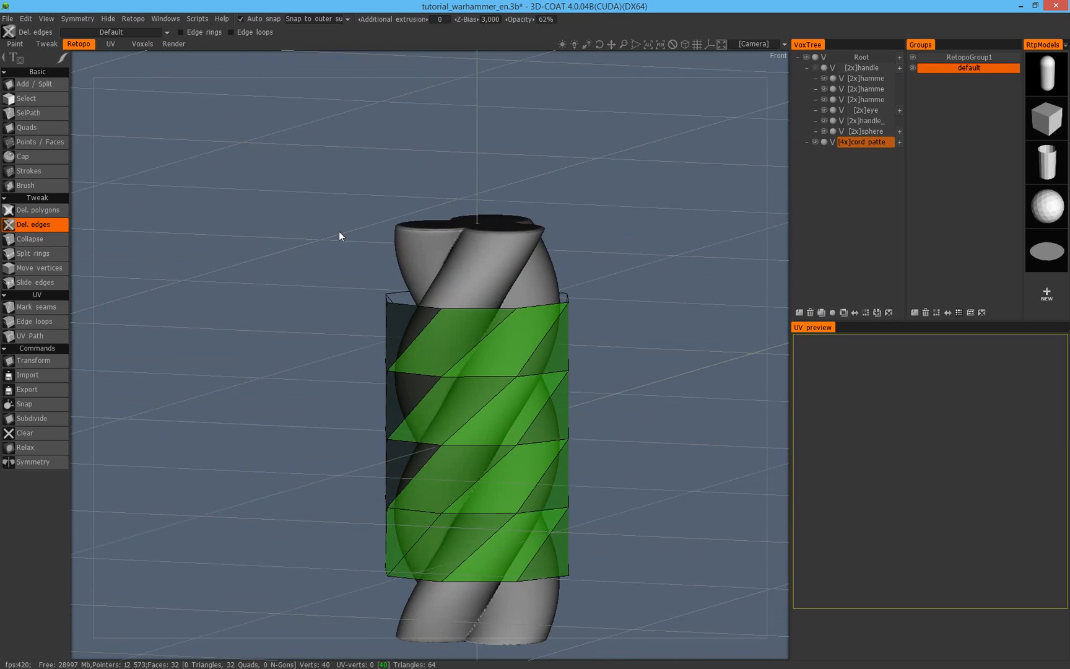
Try subdividing the slanted-quad mesh with Auto snap on, and undo the subdivision.
alt+drag(402, 402, 376, 197)
key(6)
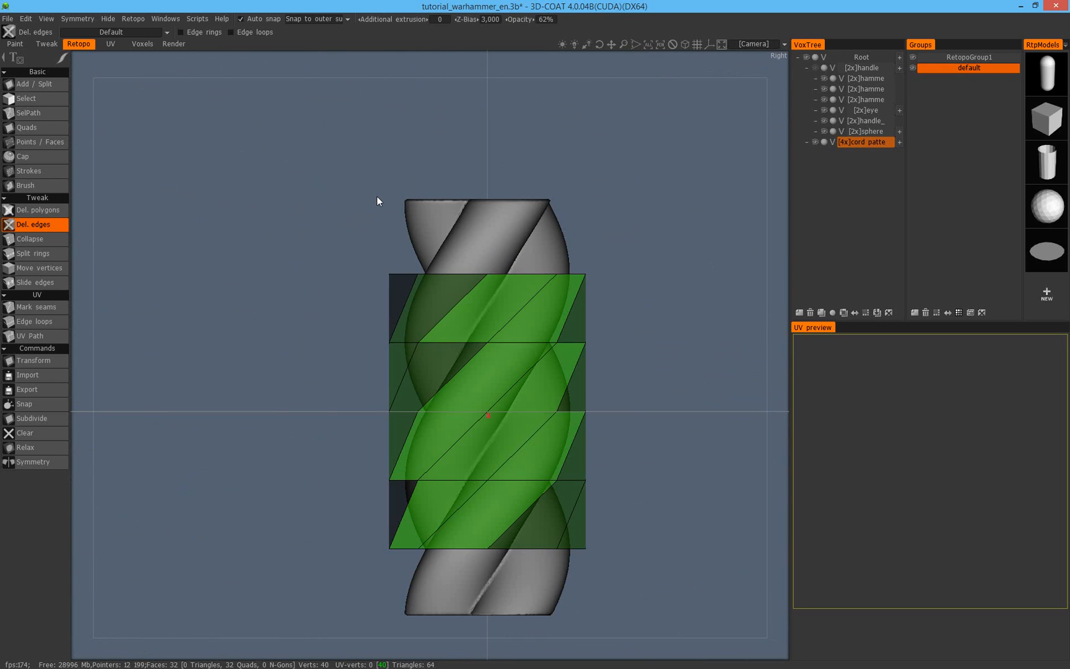
scroll(499, 396, down, 2)
alt+middle_drag(606, 374, 549, 348)
scroll(549, 349, up, 2)
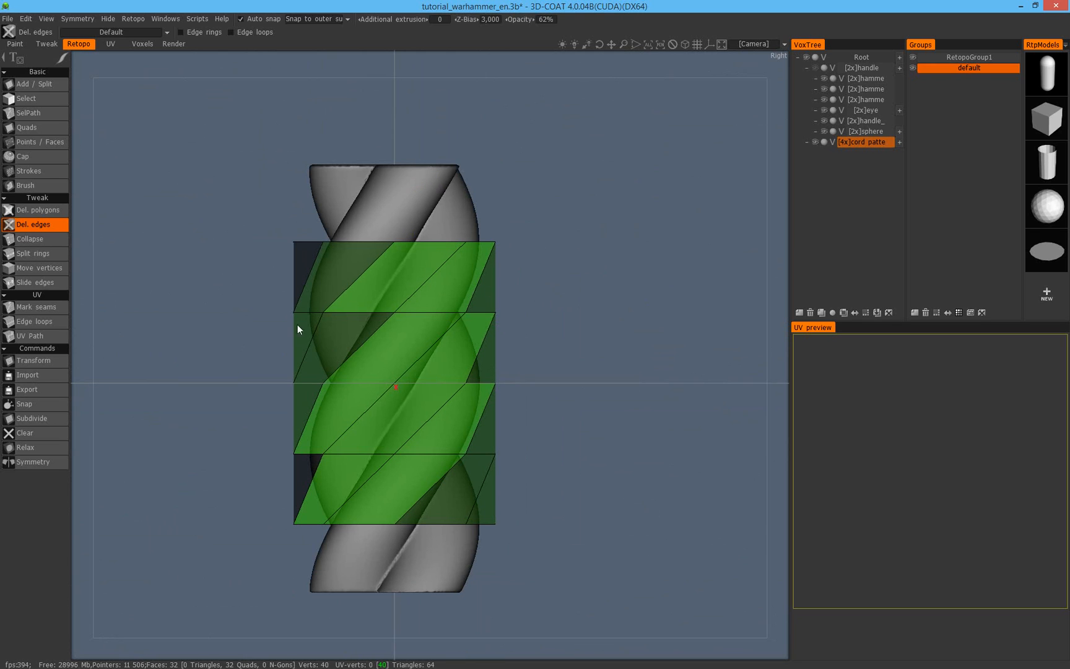
click(45, 98)
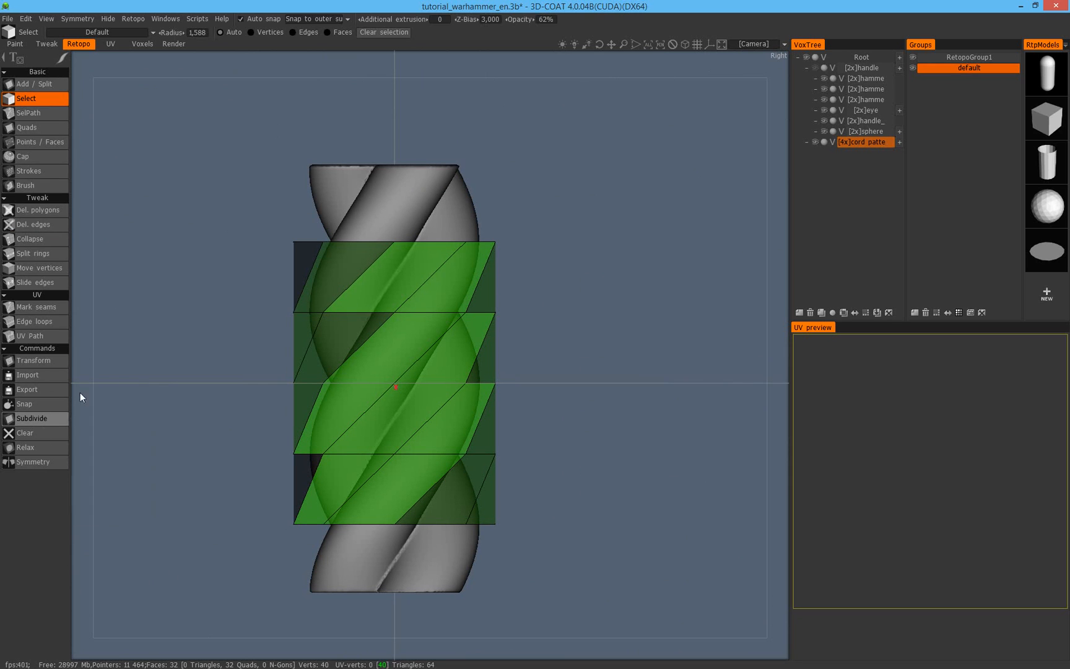
click(50, 418)
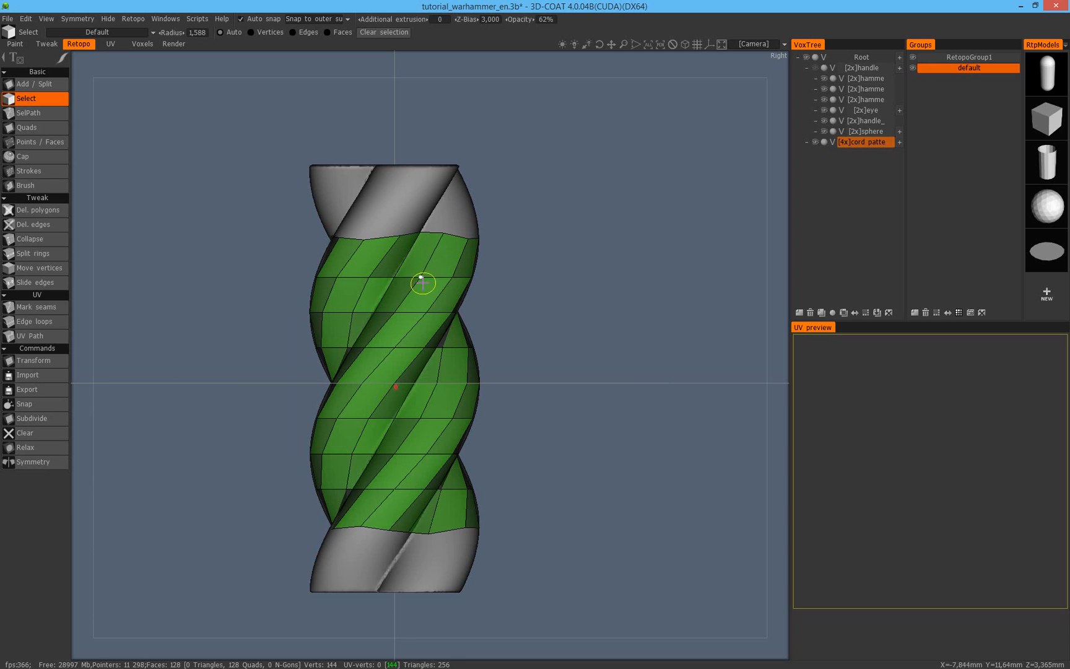
key(ctrl+z)
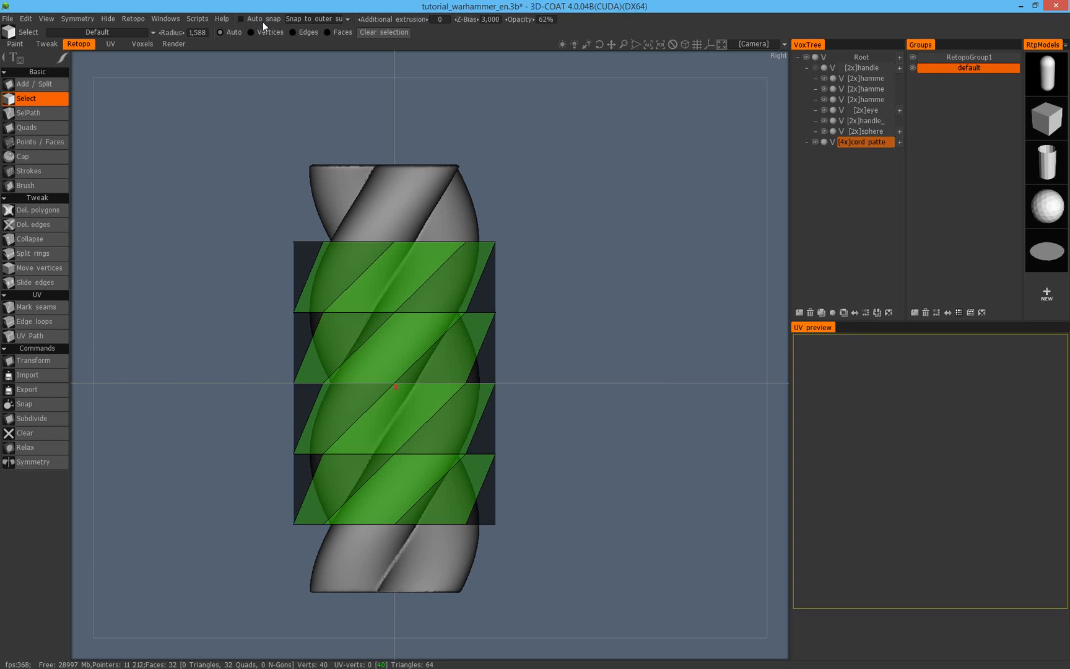
Try subdividing the mesh with Auto snap off, and undo the subdivision.
click(47, 417)
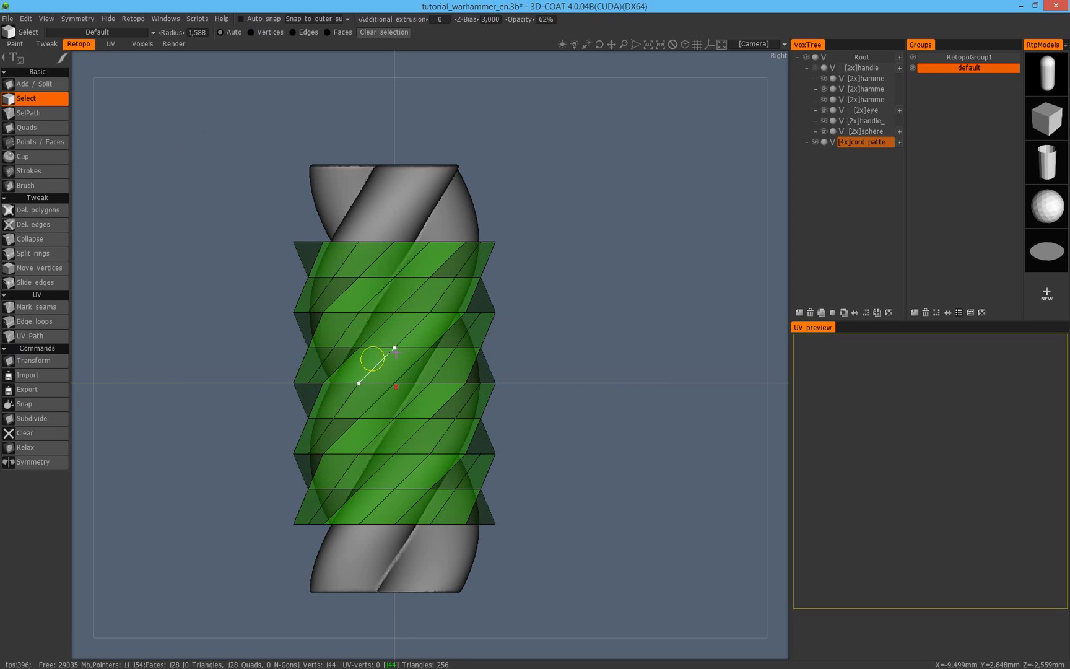
key(ctrl+z)
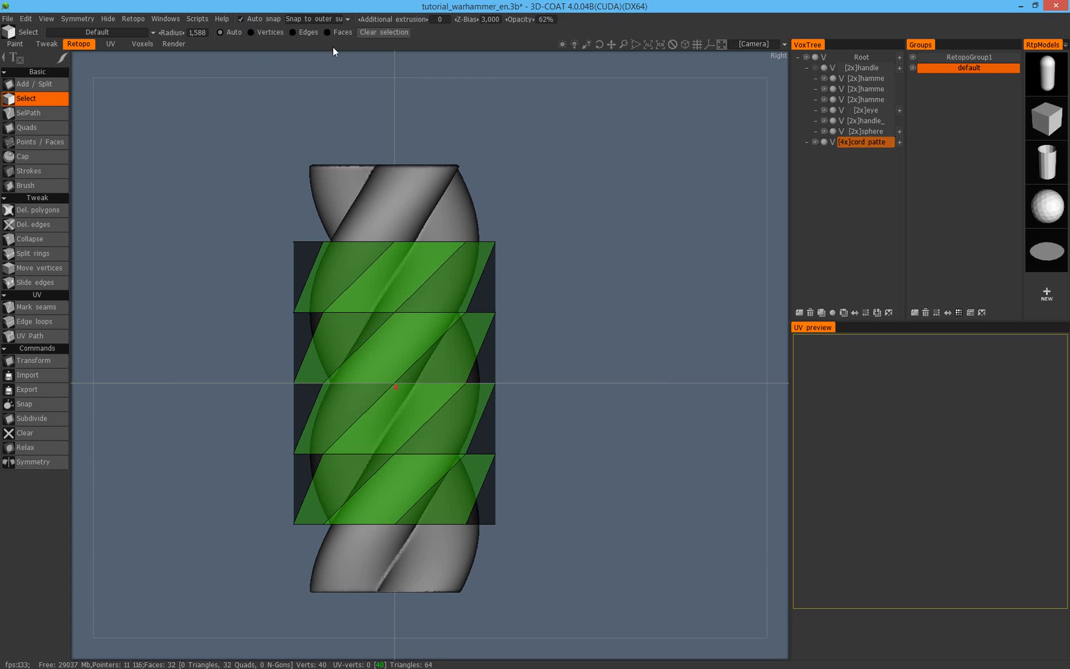
click(314, 21)
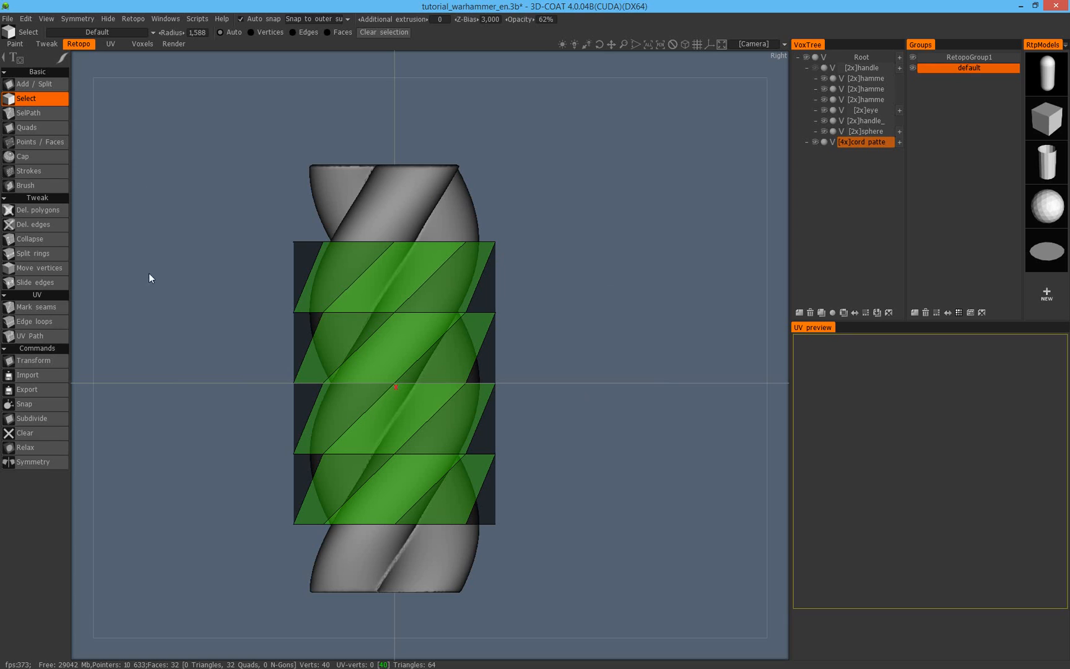
Set auto snap to the outer surface and subdivide the slanted-quad mesh so it follows the twisted cord.
click(335, 20)
click(348, 34)
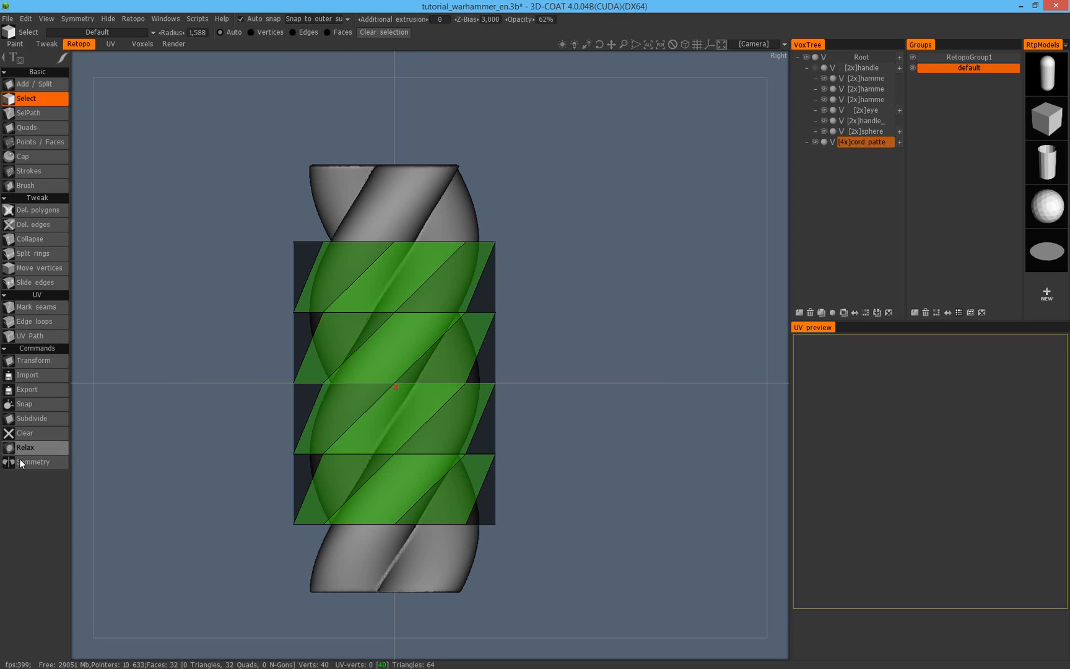
click(50, 420)
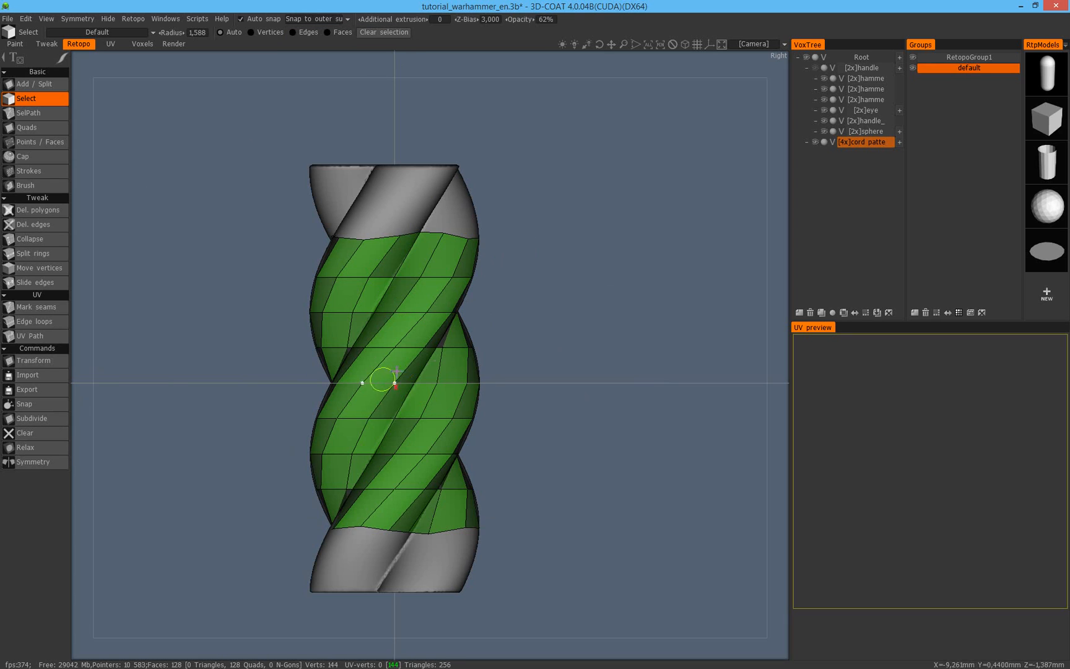
alt+drag(450, 274, 294, 273)
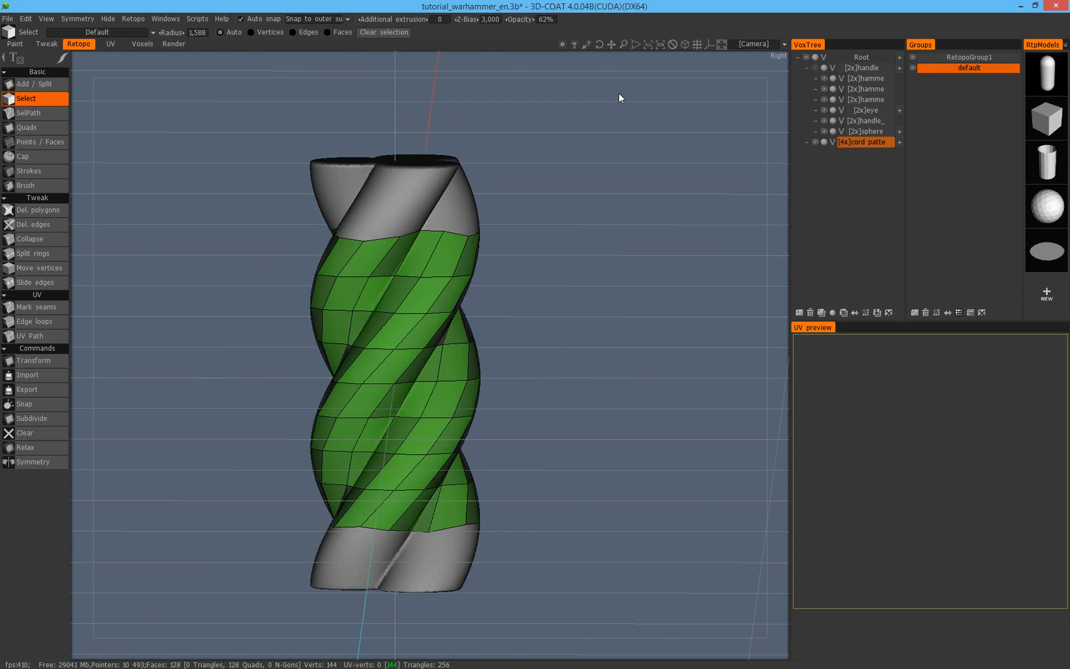
key(KP_5)
alt+middle_drag(562, 357, 594, 241)
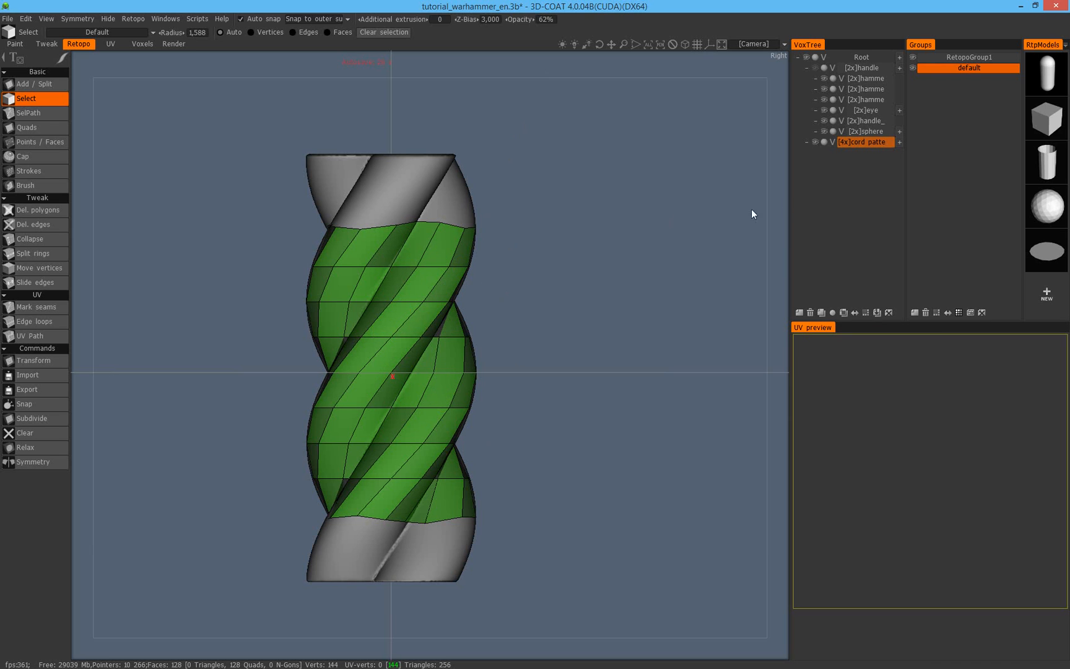
Check the cord pattern in the voxel workspace, return to retopology and save the scene.
click(143, 44)
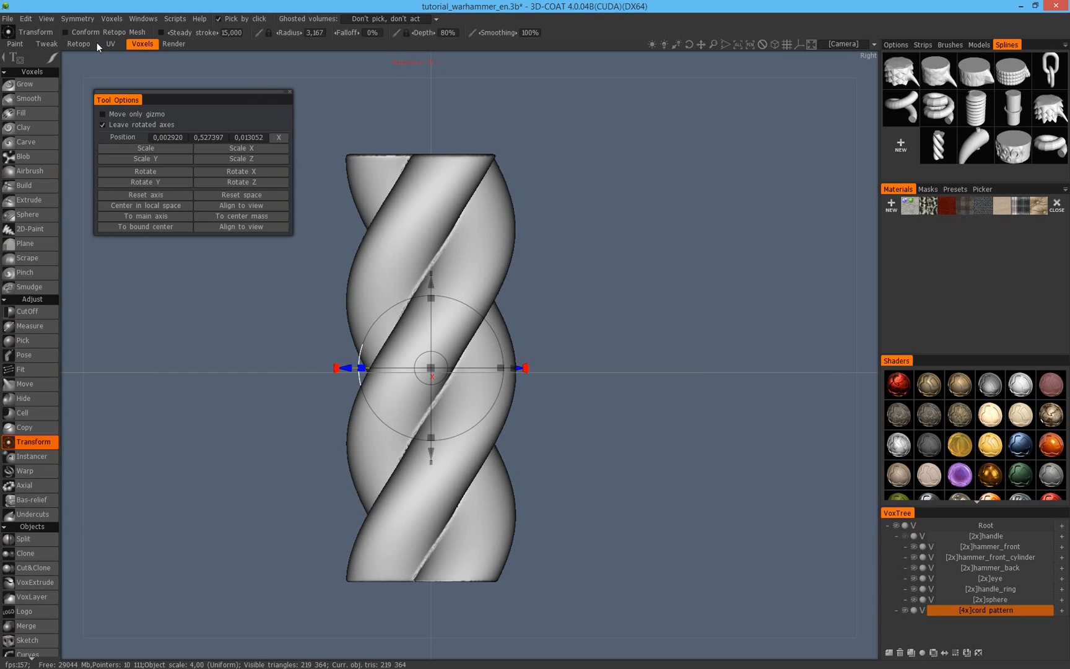
click(79, 44)
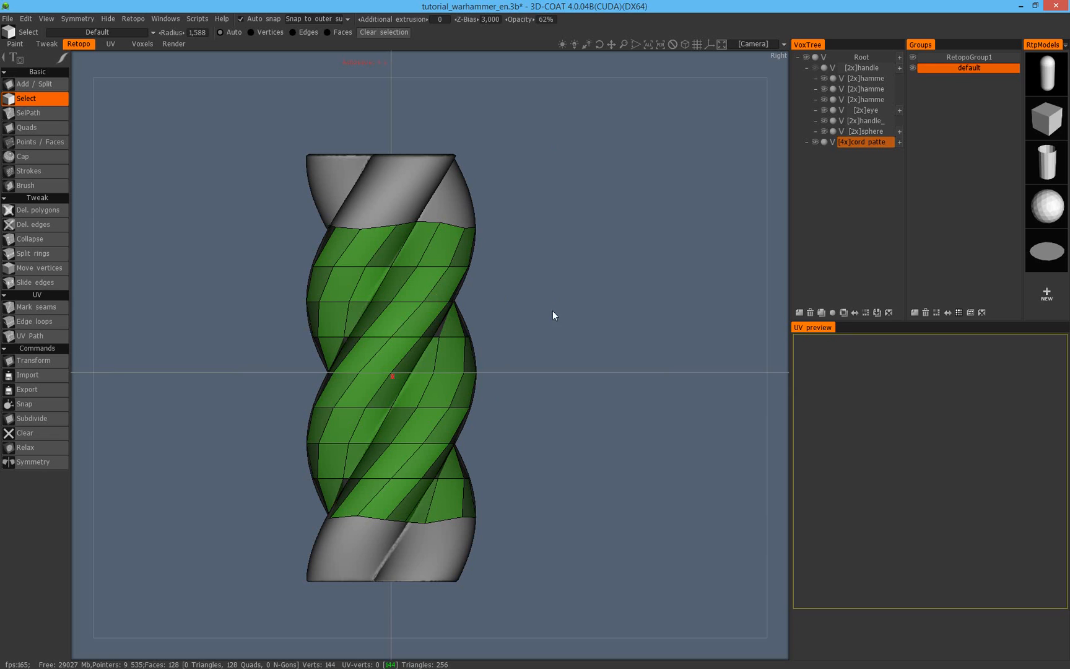
key(ctrl+s)
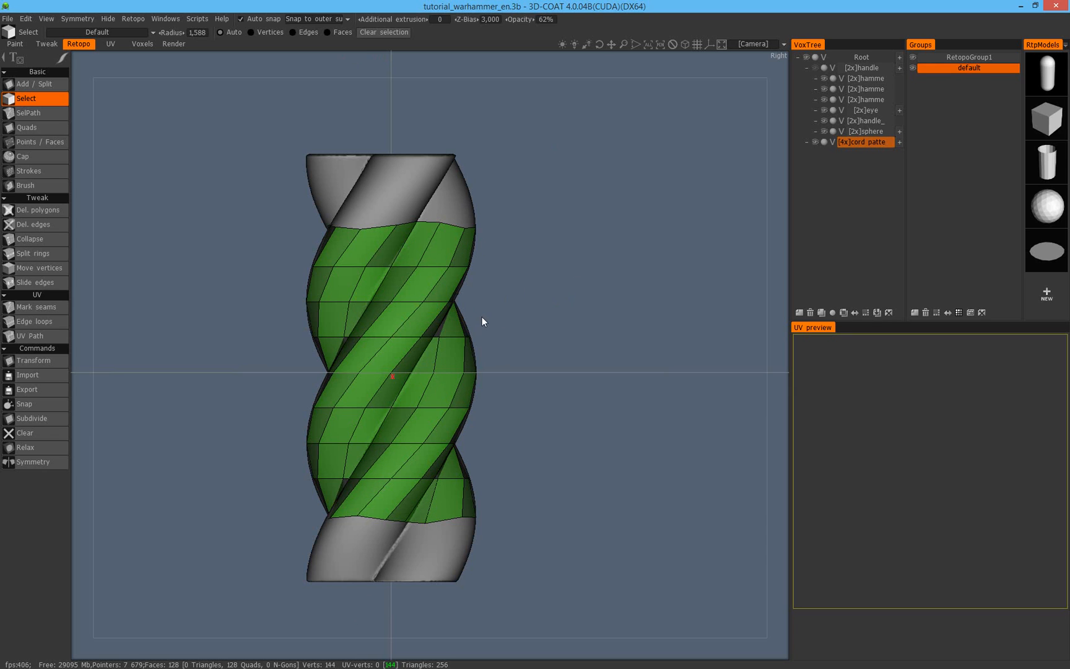
Relax the retopology mesh twice and subdivide it once more.
click(41, 449)
click(47, 446)
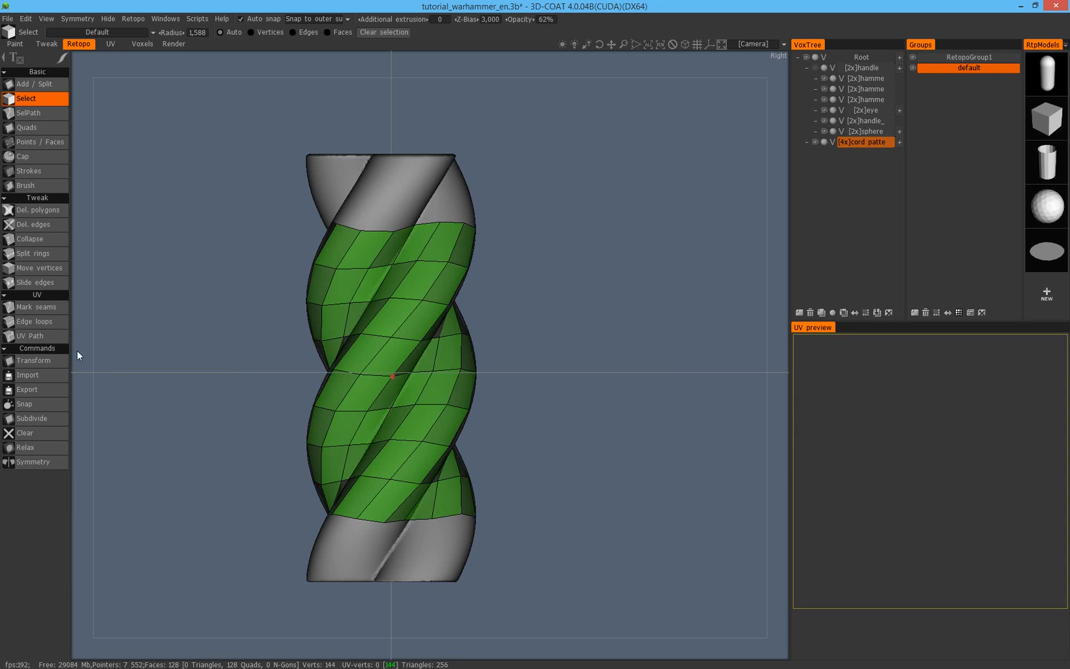
click(50, 418)
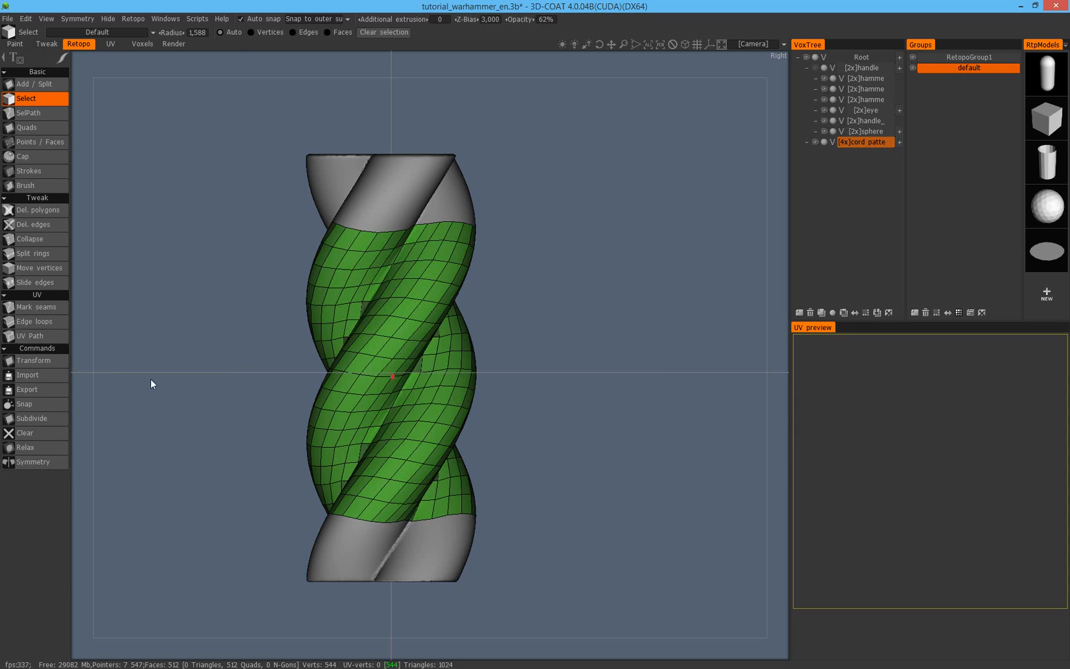
Relax the denser mesh twice and inspect how its quads follow the cord from a straight side view.
click(48, 449)
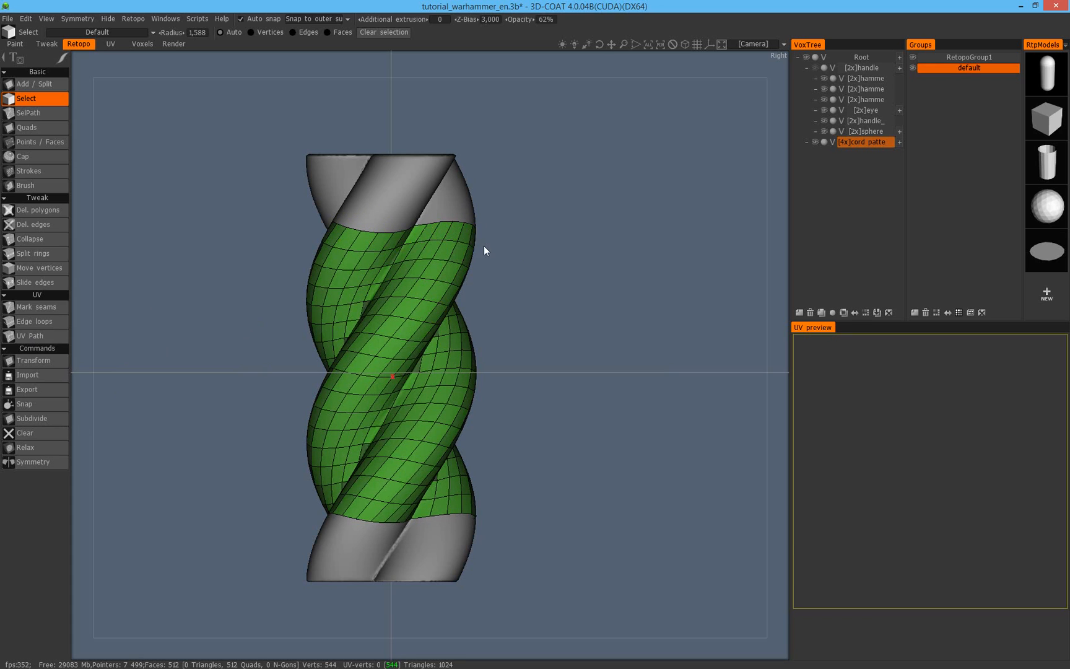
click(48, 449)
middle_drag(376, 317, 465, 197)
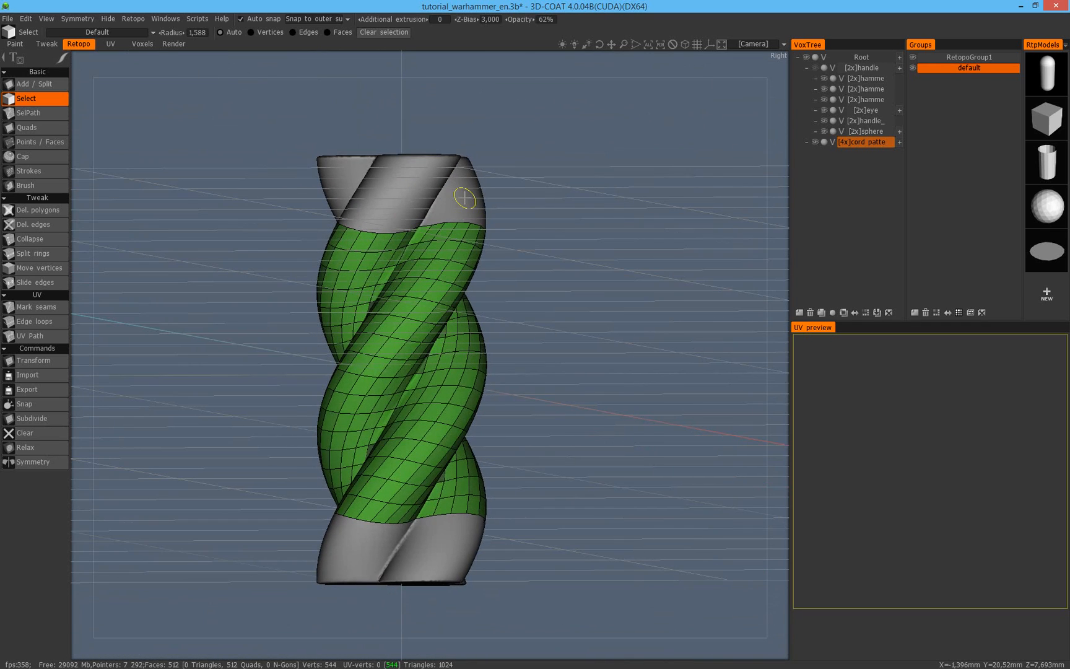
key(KP_5)
middle_drag(490, 463, 542, 291)
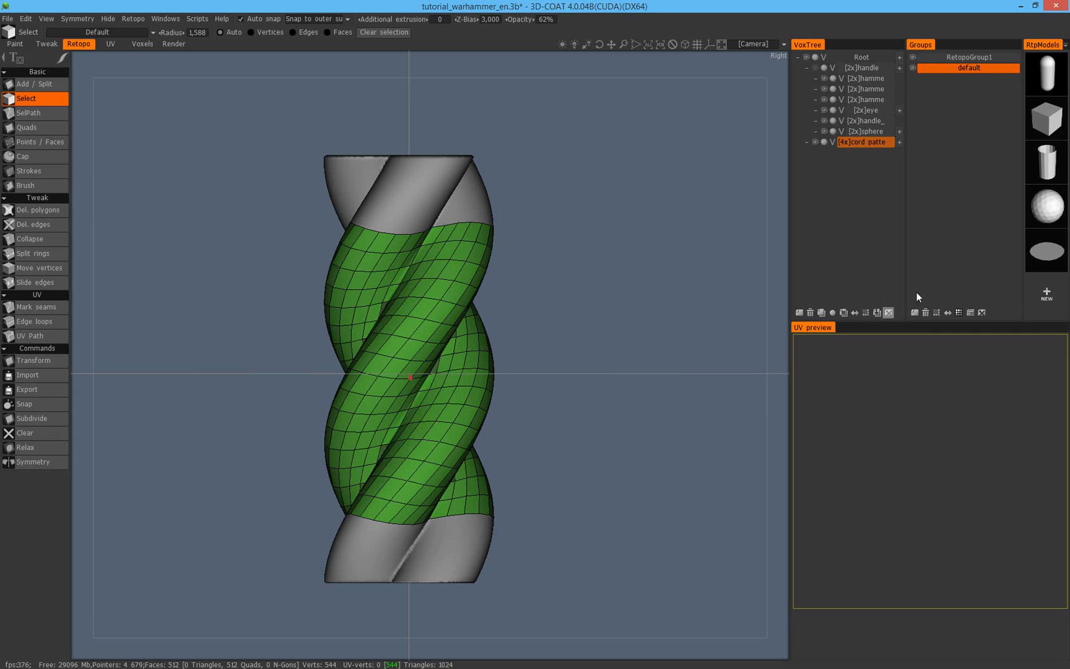
Delete the RetopoGroup1 group, keeping only the default group.
click(926, 57)
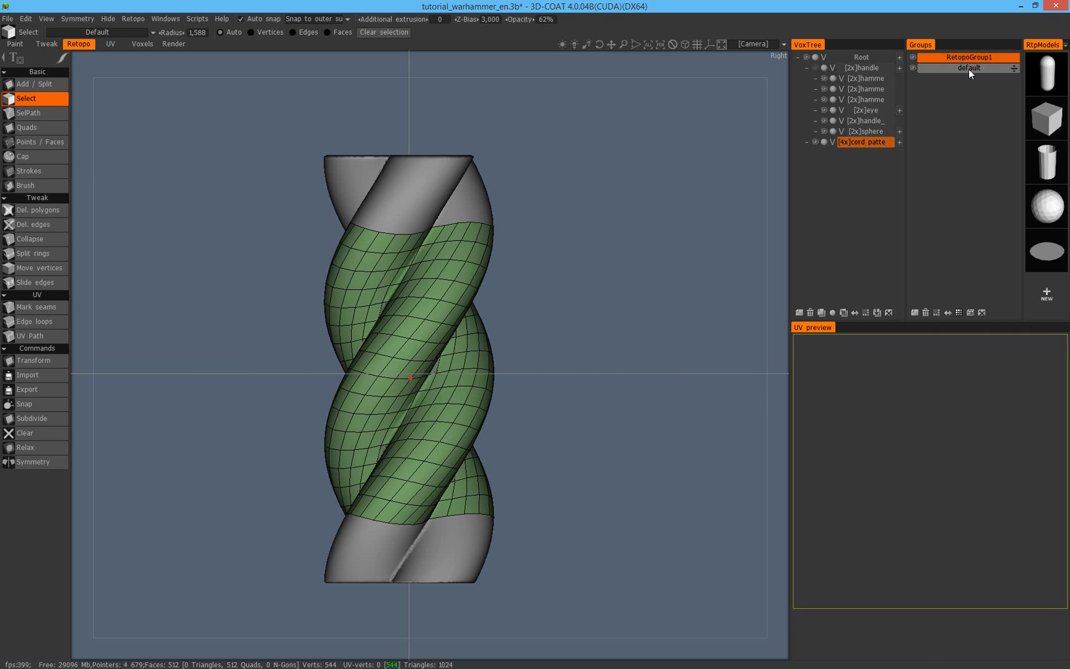
click(926, 313)
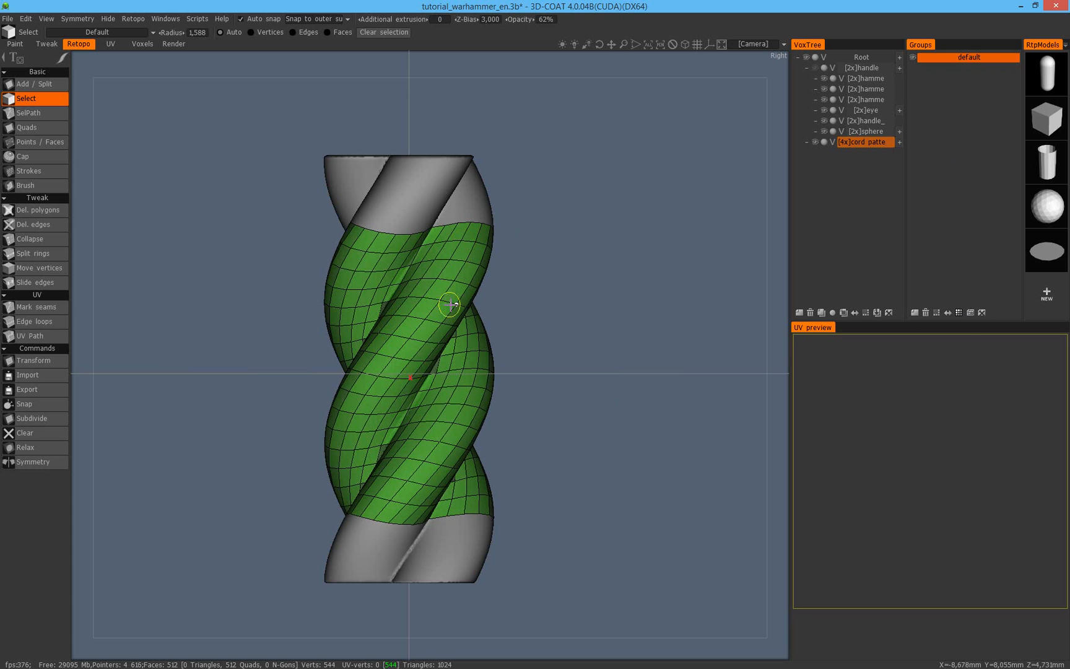
scroll(490, 257, up, 2)
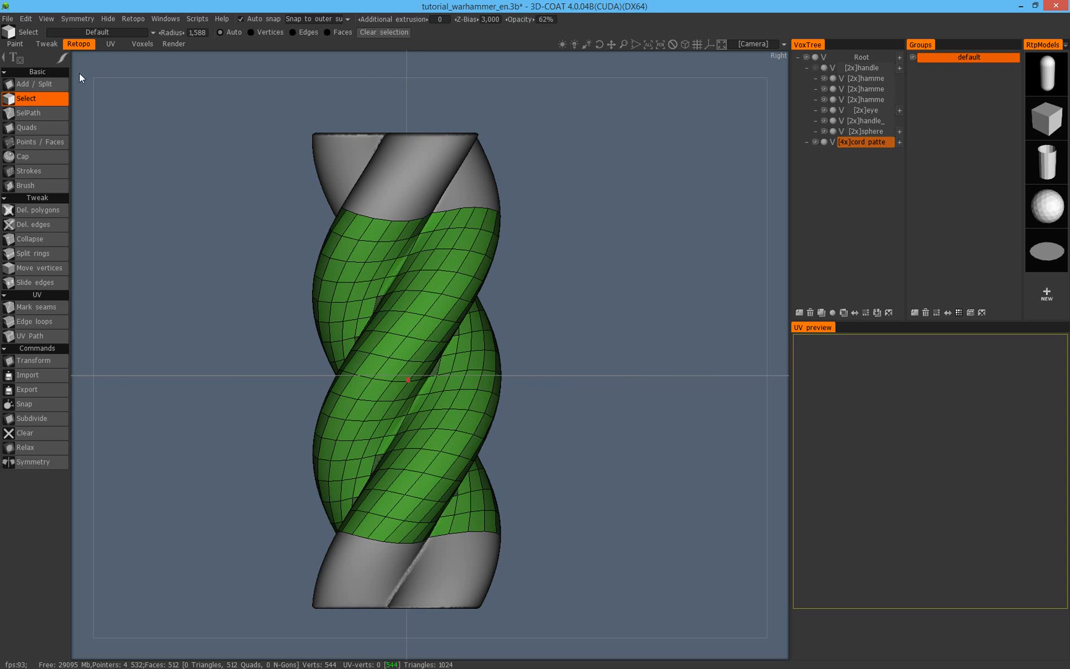
Switch the selection to Faces and select the whole upper half of the mesh with a rectangular selection.
click(338, 34)
mouse_move(425, 256)
mouse_down()
mouse_move(455, 265)
mouse_move(457, 282)
mouse_move(434, 286)
mouse_move(437, 272)
mouse_move(504, 243)
mouse_up()
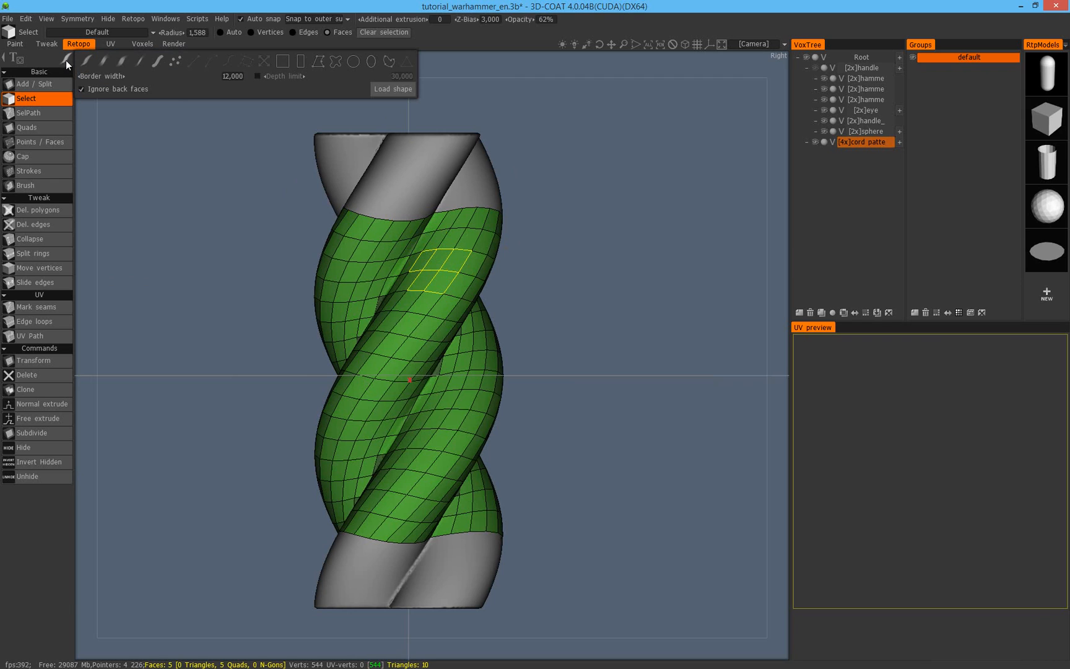
mouse_move(67, 60)
click(302, 66)
drag(237, 176, 569, 367)
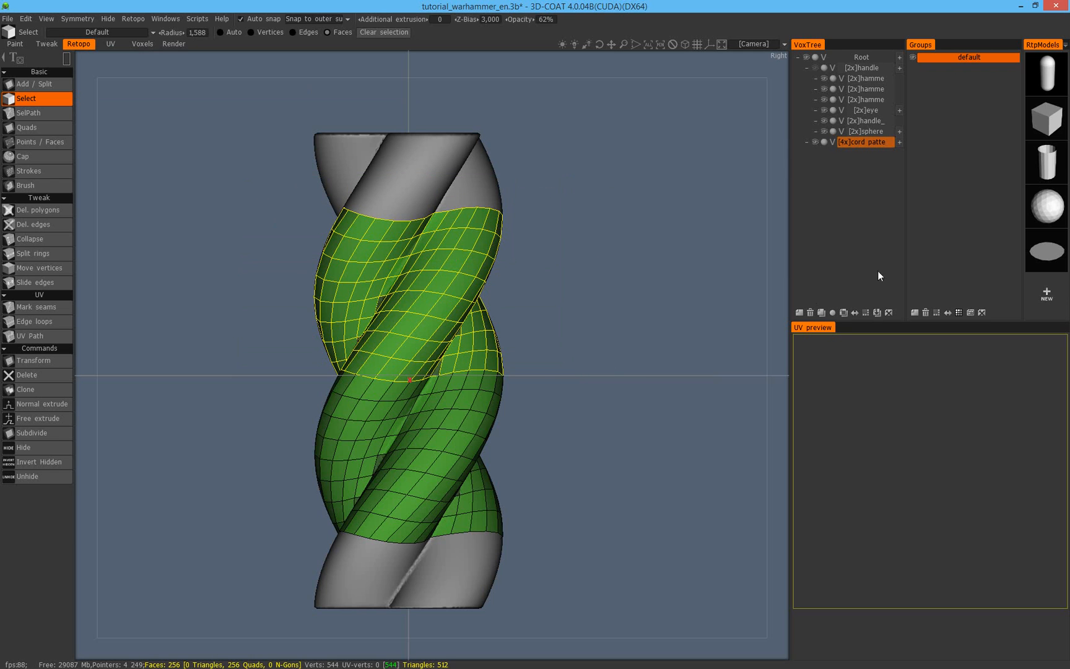
mouse_move(363, 236)
alt+mouse_down()
mouse_move(667, 239)
mouse_move(583, 231)
mouse_move(158, 248)
mouse_move(212, 252)
mouse_move(176, 300)
mouse_move(455, 257)
mouse_move(616, 296)
mouse_move(494, 189)
alt+mouse_up()
key(KP_6)
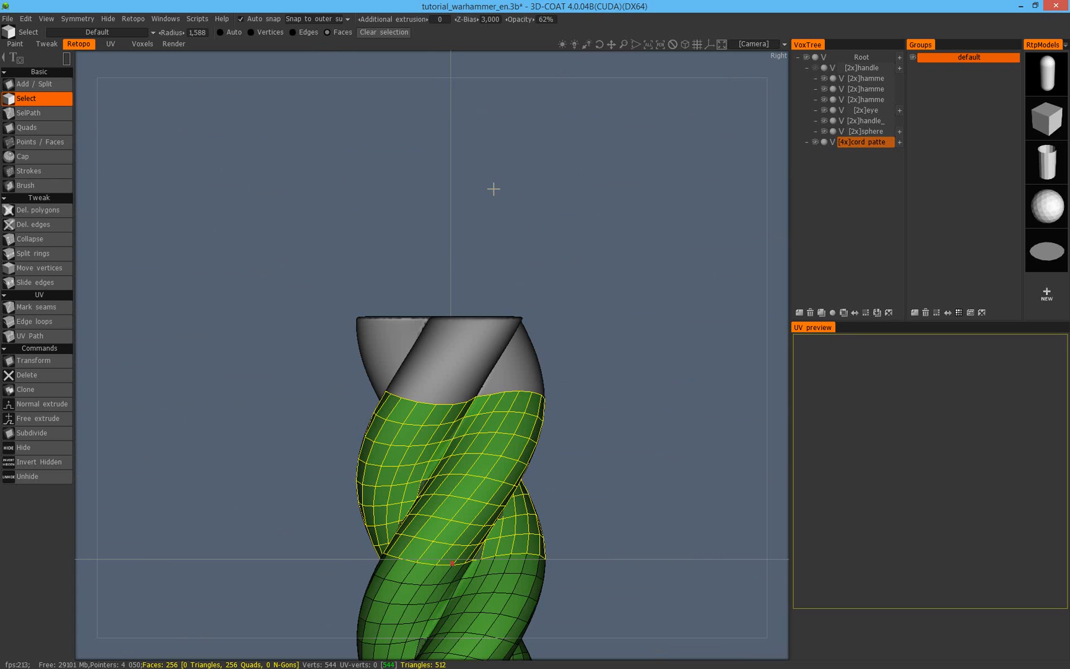
middle_drag(568, 441, 569, 268)
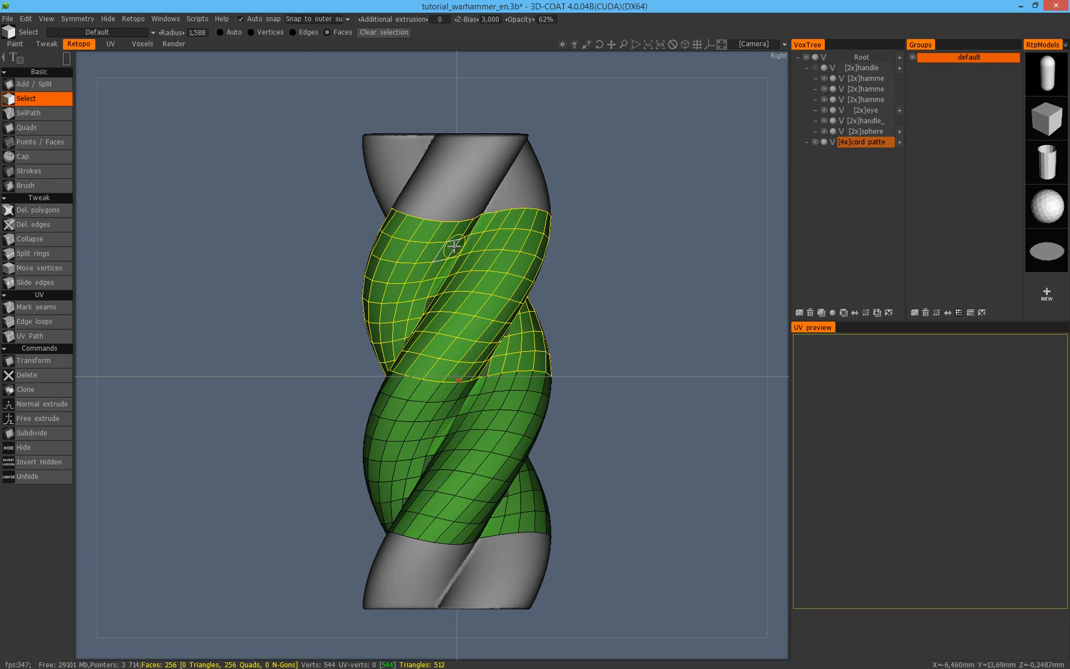
Clone the selected faces and move the copy down along Y to about -16.96, lining it up with the lower half.
click(43, 389)
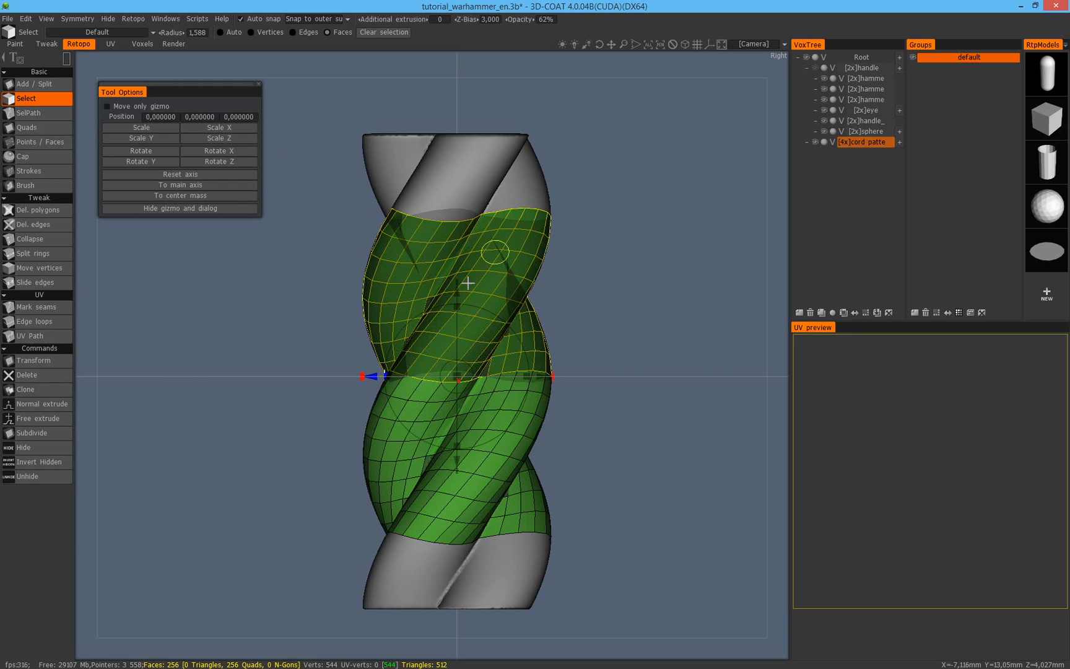
mouse_move(458, 295)
mouse_down()
mouse_move(411, 552)
mouse_move(423, 458)
mouse_up()
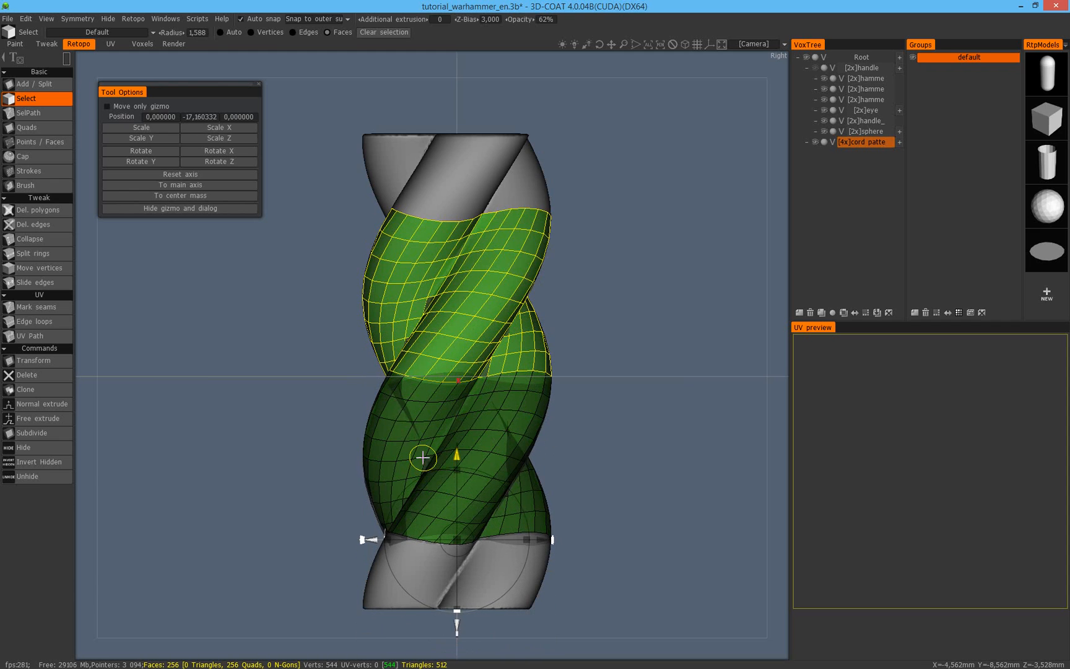
right_drag(592, 332, 737, 335)
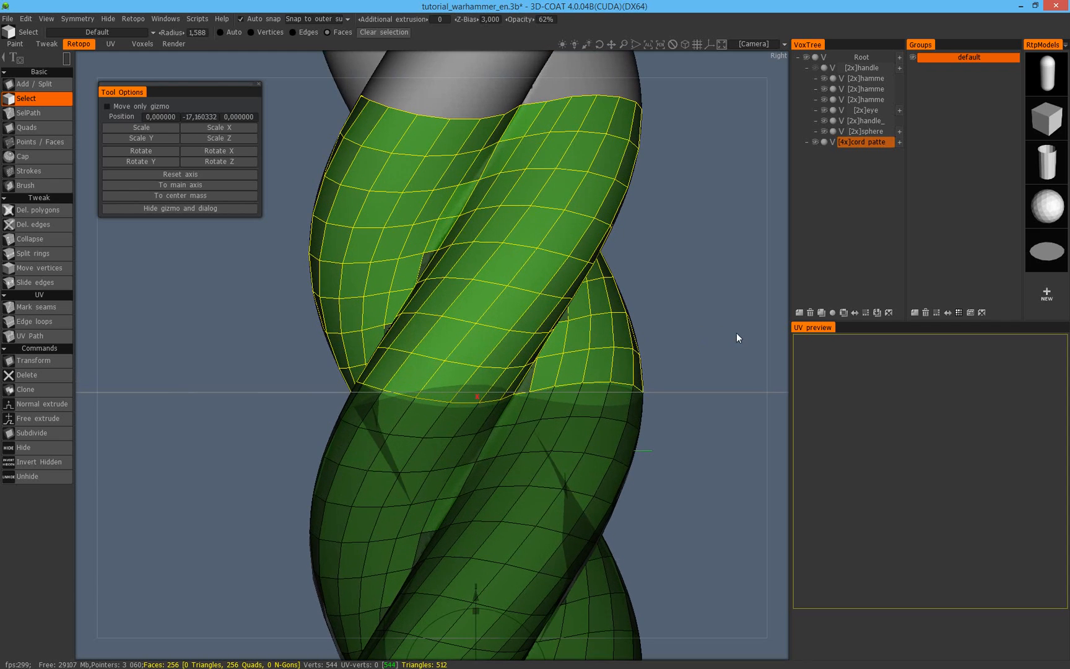
middle_drag(733, 495, 705, 433)
drag(447, 531, 446, 533)
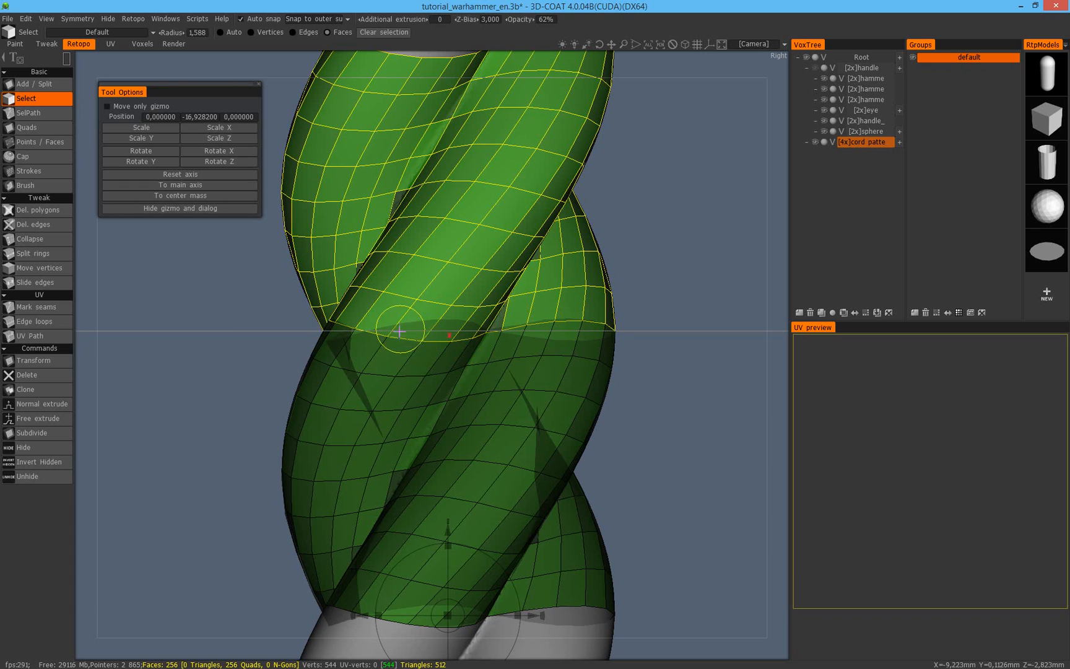
drag(450, 530, 446, 536)
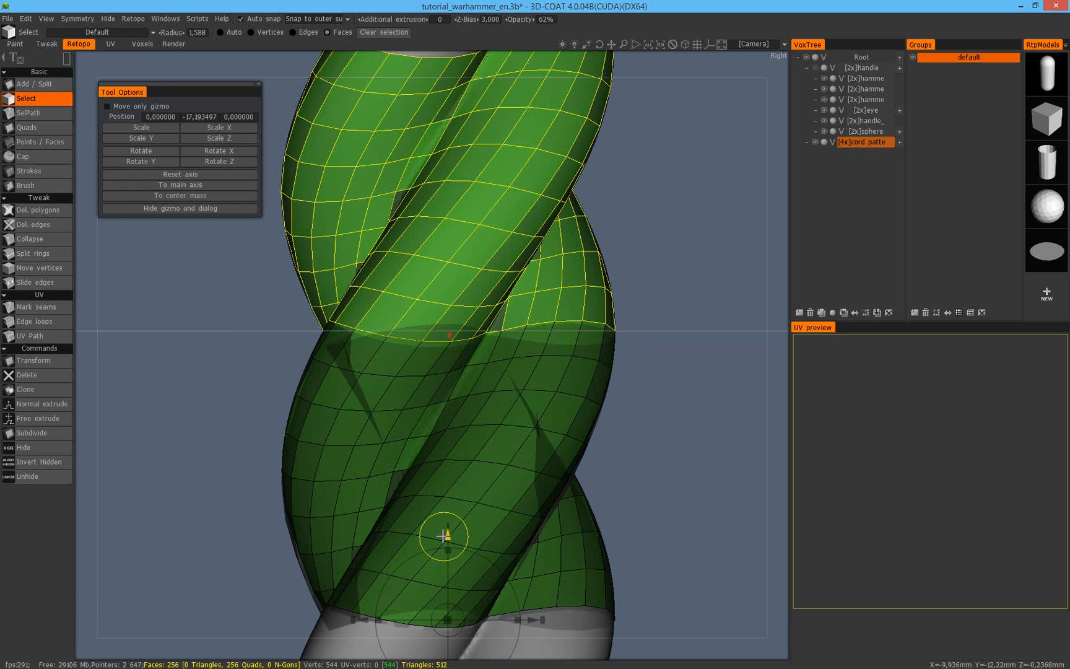
drag(445, 536, 446, 530)
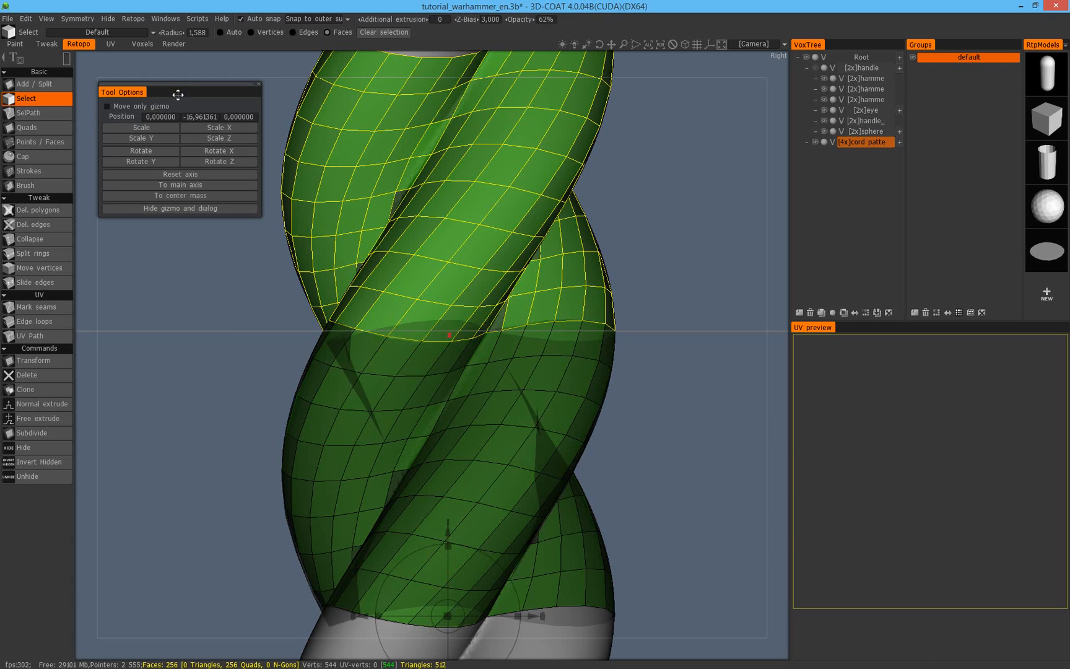
Confirm the clone's Y position at -16.961359 and place the copy without snapping it to the voxel mesh.
middle_drag(646, 395, 629, 374)
right_drag(689, 349, 627, 408)
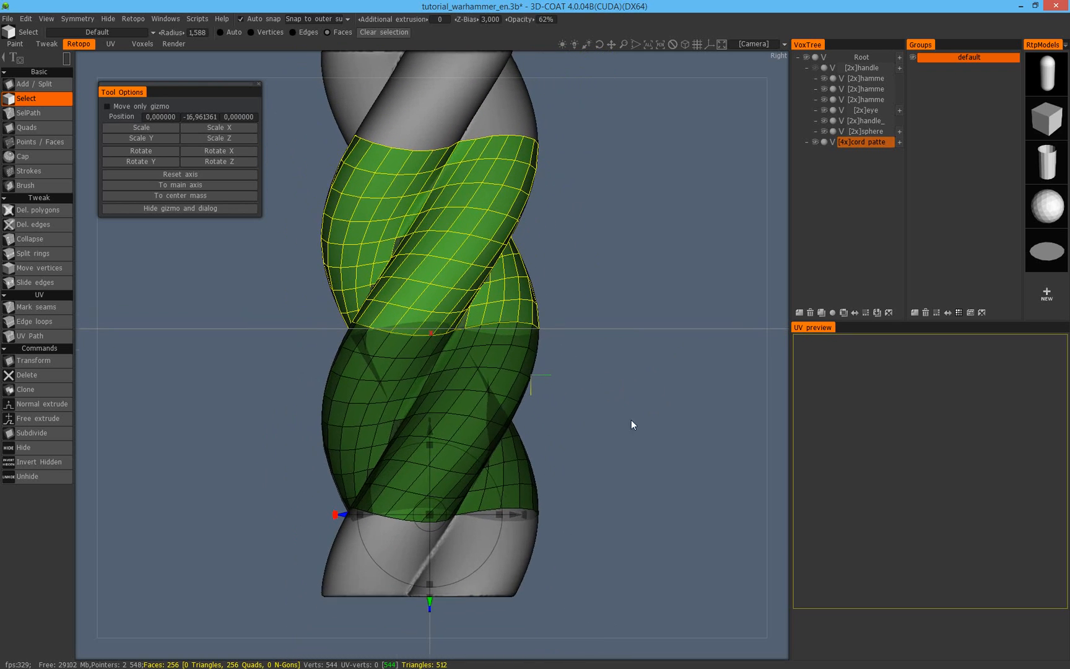
middle_drag(631, 420, 581, 451)
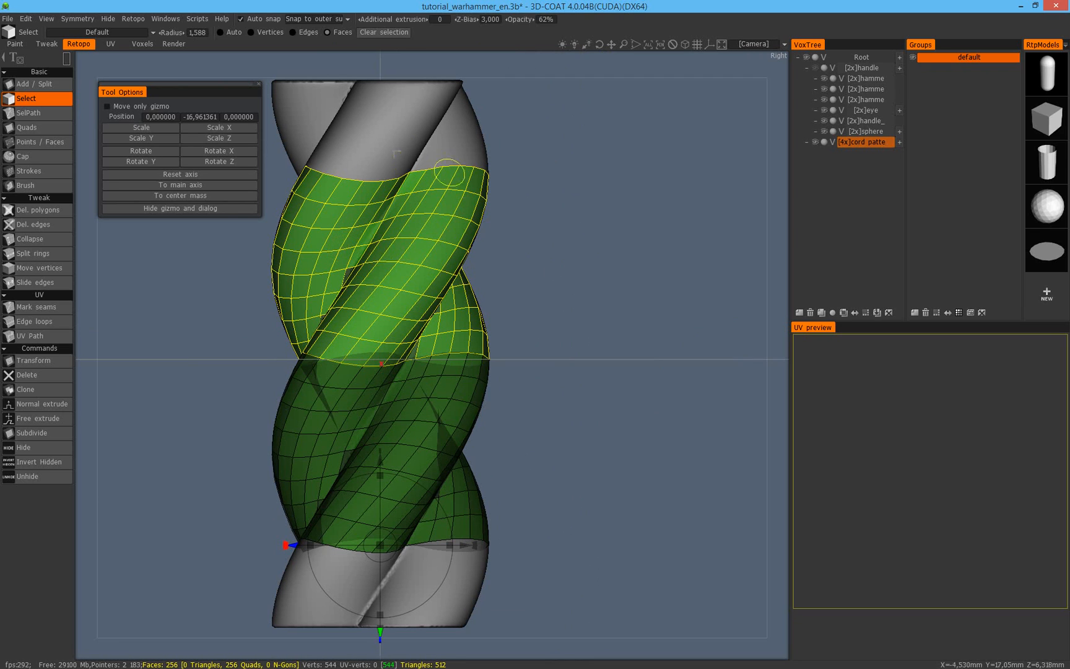
click(208, 117)
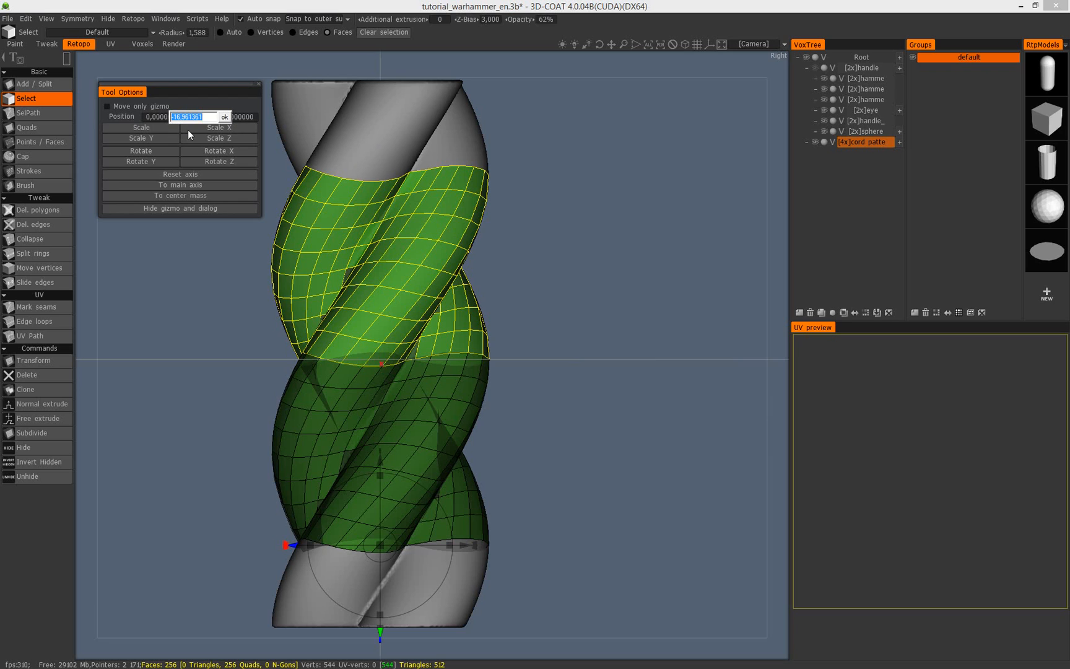
click(226, 118)
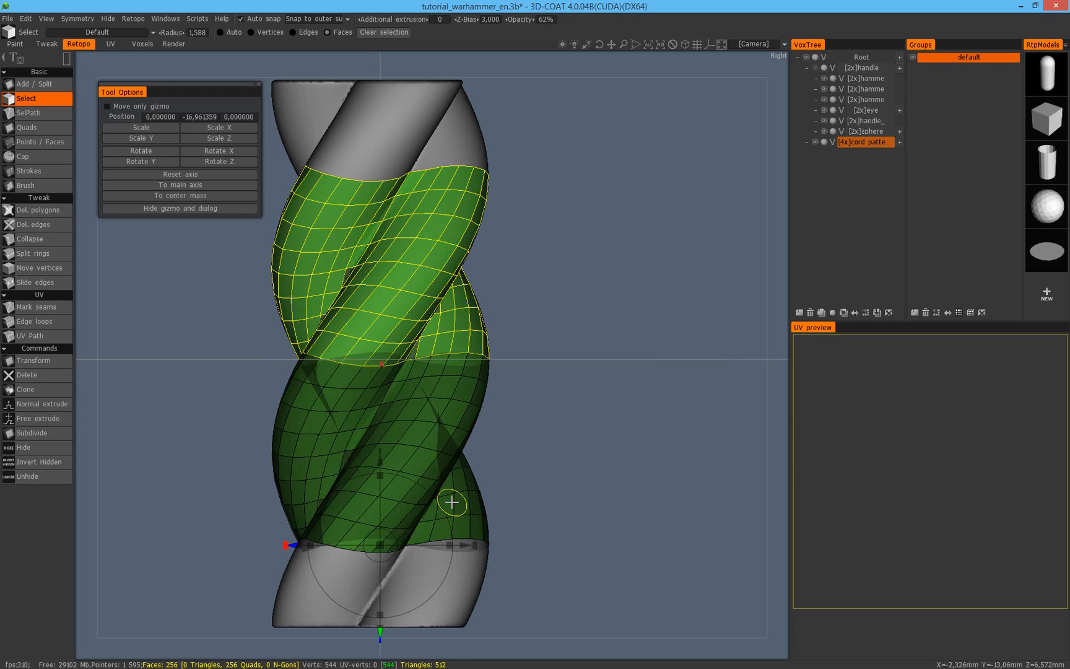
key(ctrl+v)
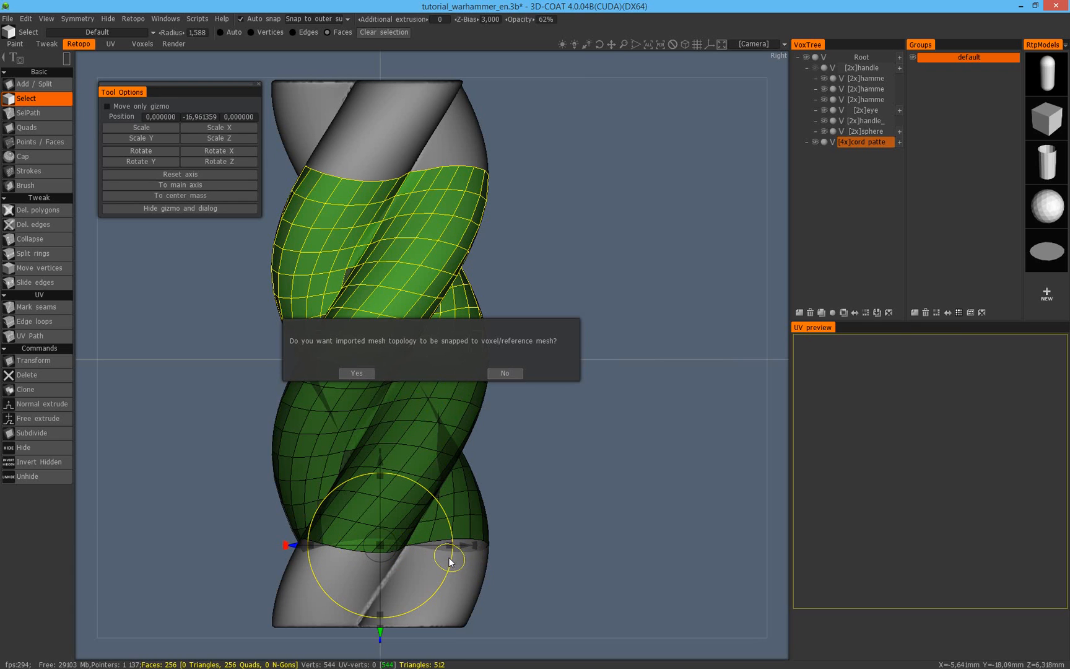
click(507, 373)
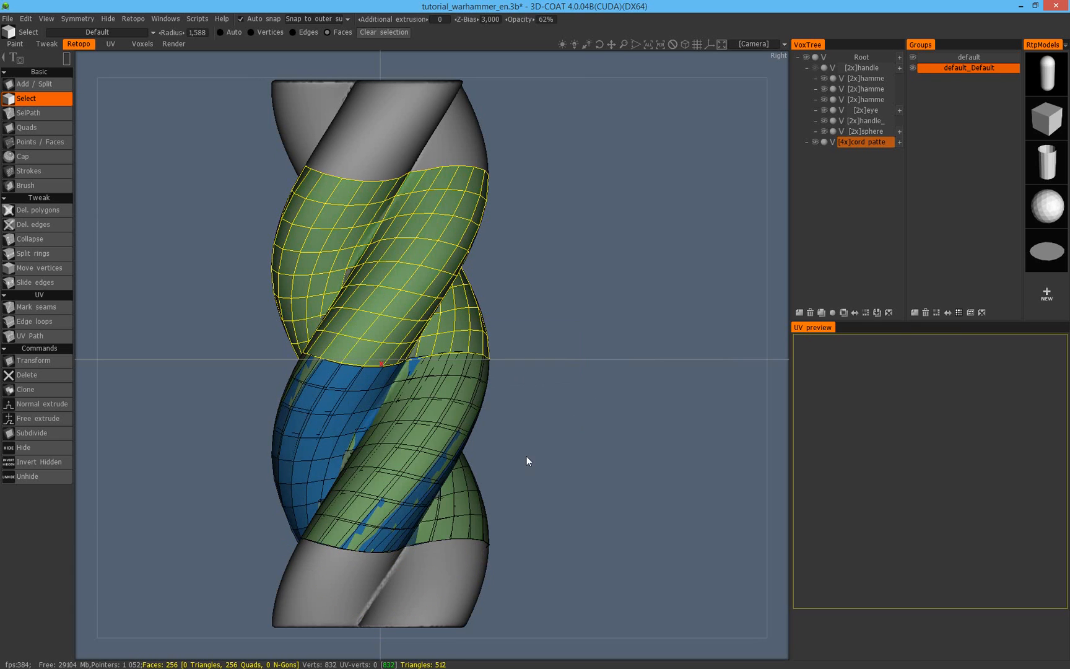
Compare the two retopo groups by toggling their visibility, then hide default_Default and make default the active group.
click(975, 70)
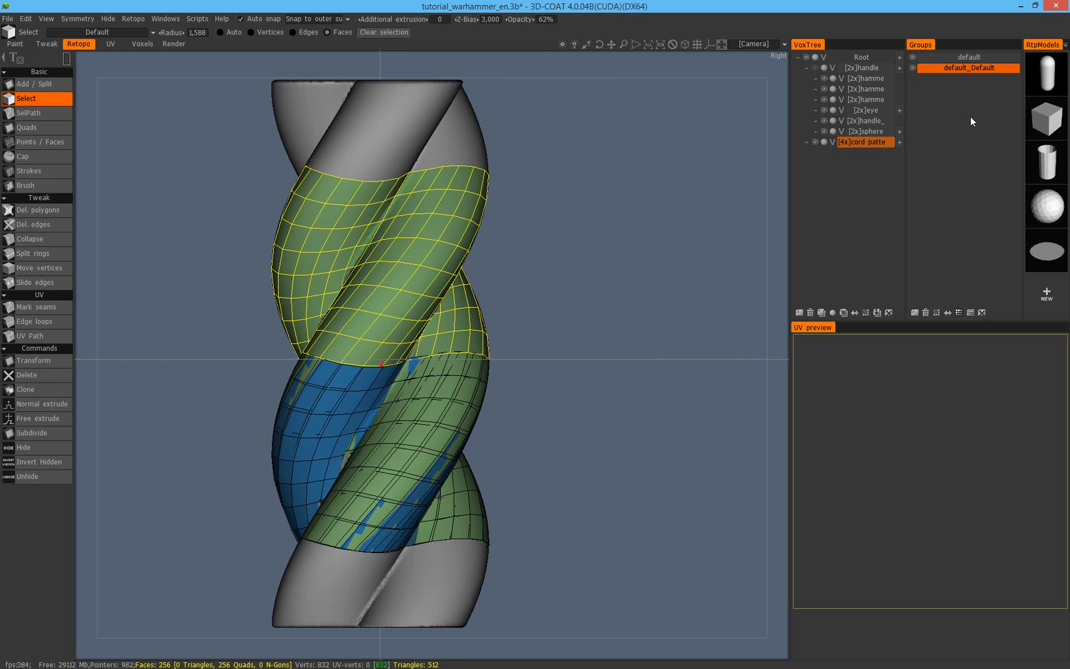
click(951, 60)
click(913, 58)
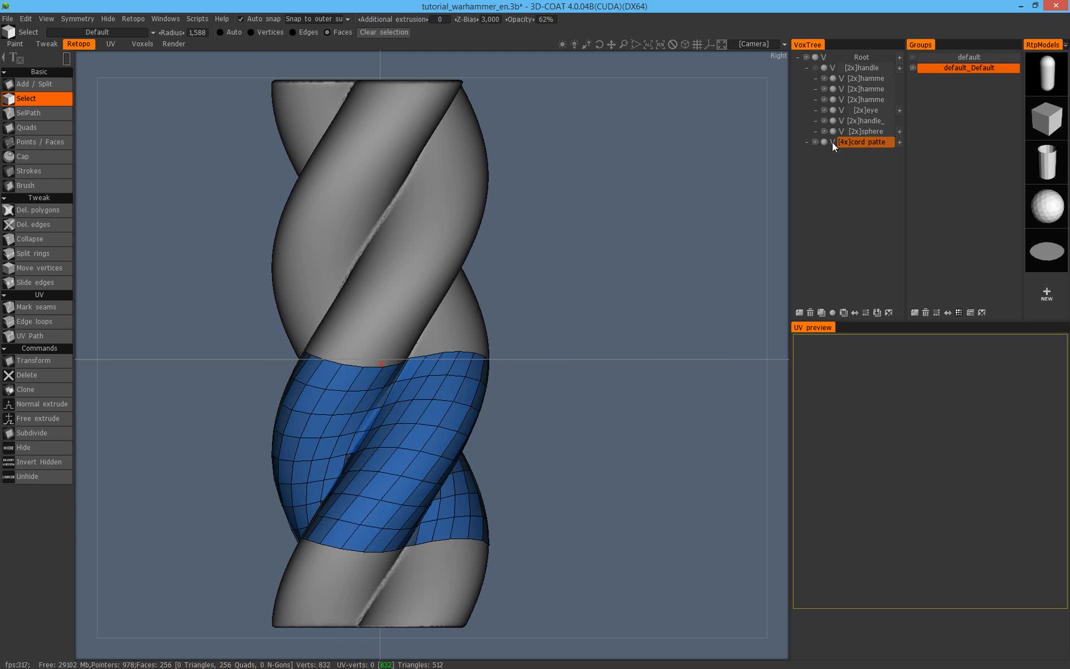
click(915, 56)
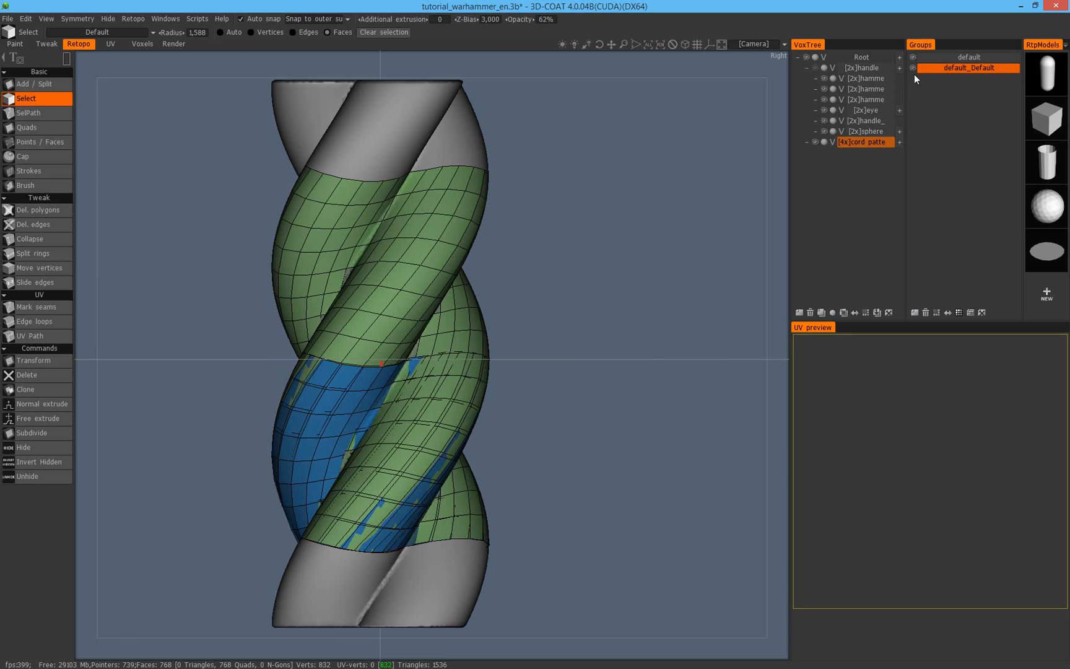
click(913, 67)
click(958, 57)
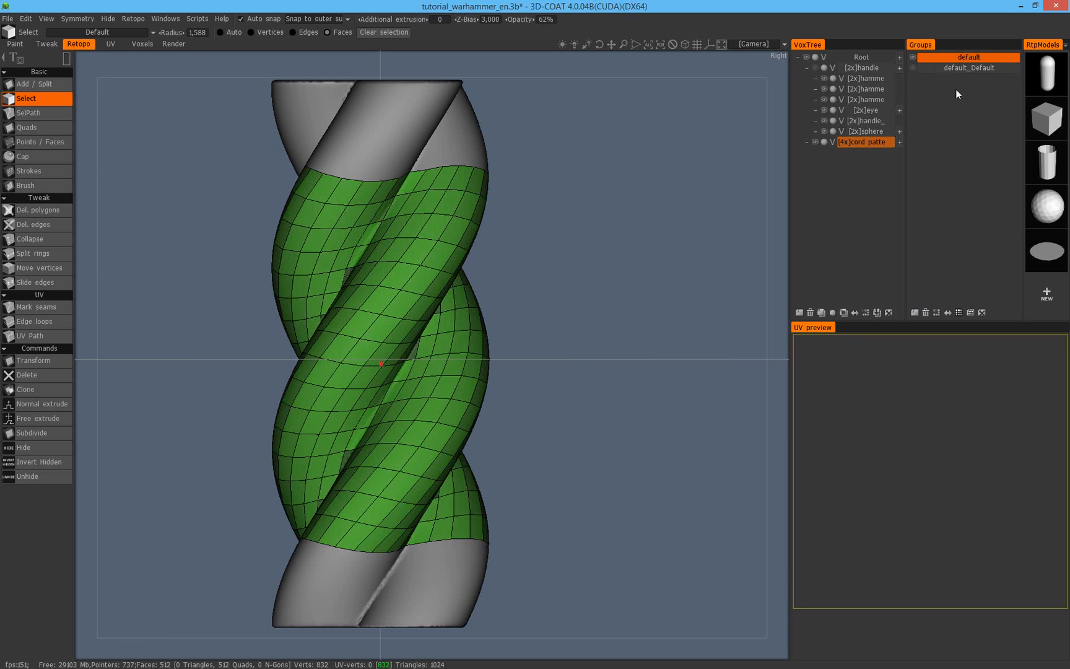
Toggle the visibility of the default_Default group to compare its lower segment with the cord mesh in default.
click(913, 68)
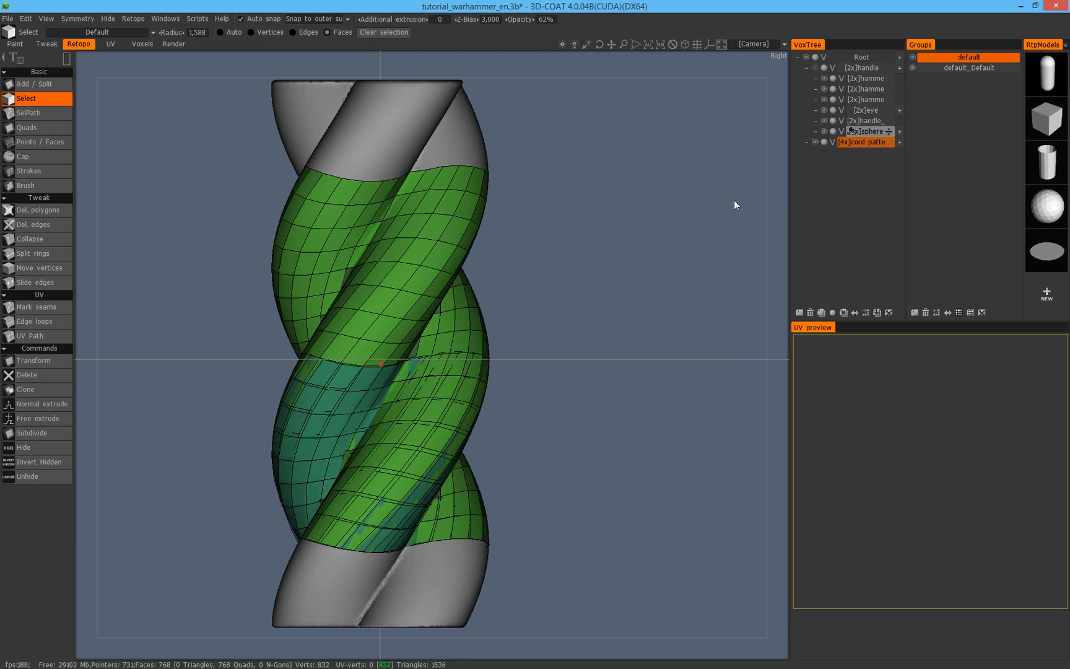
click(913, 68)
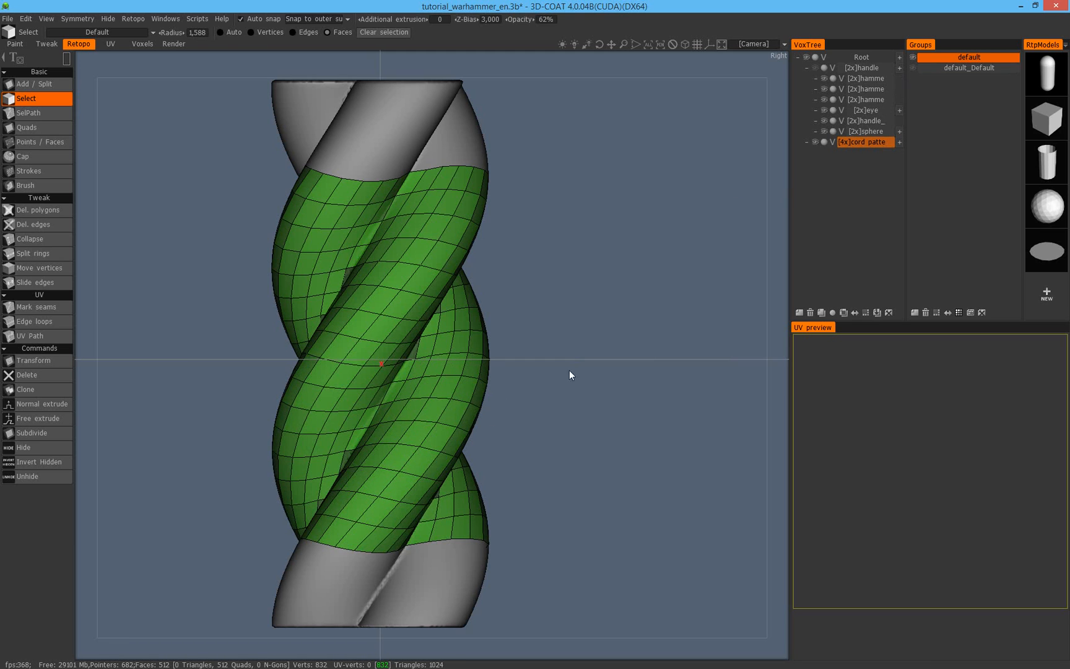
click(913, 68)
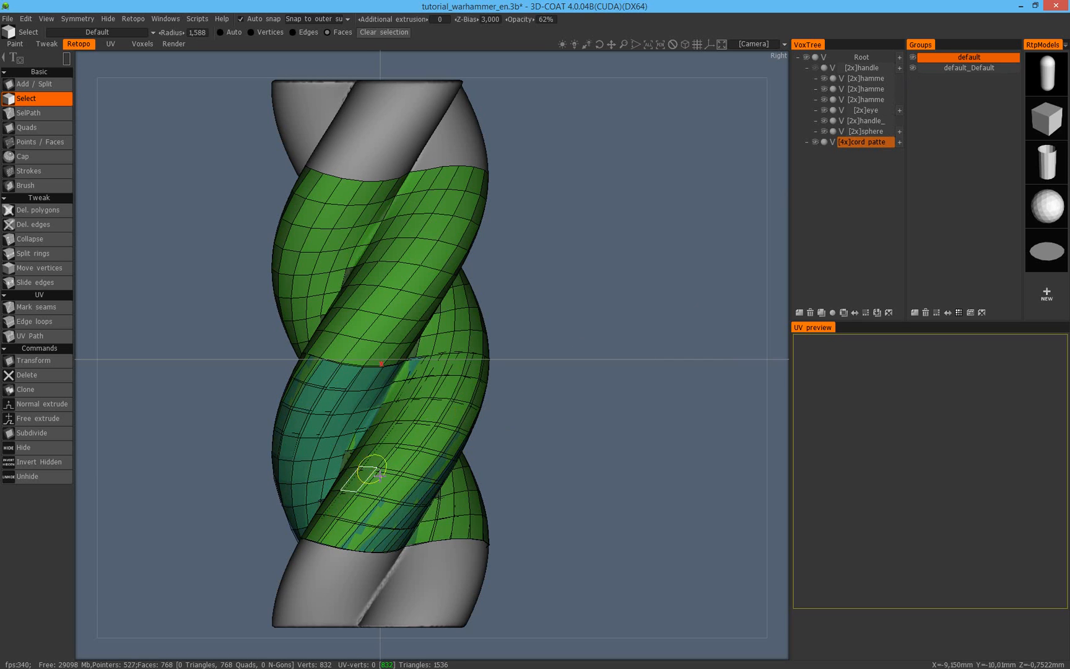
click(913, 68)
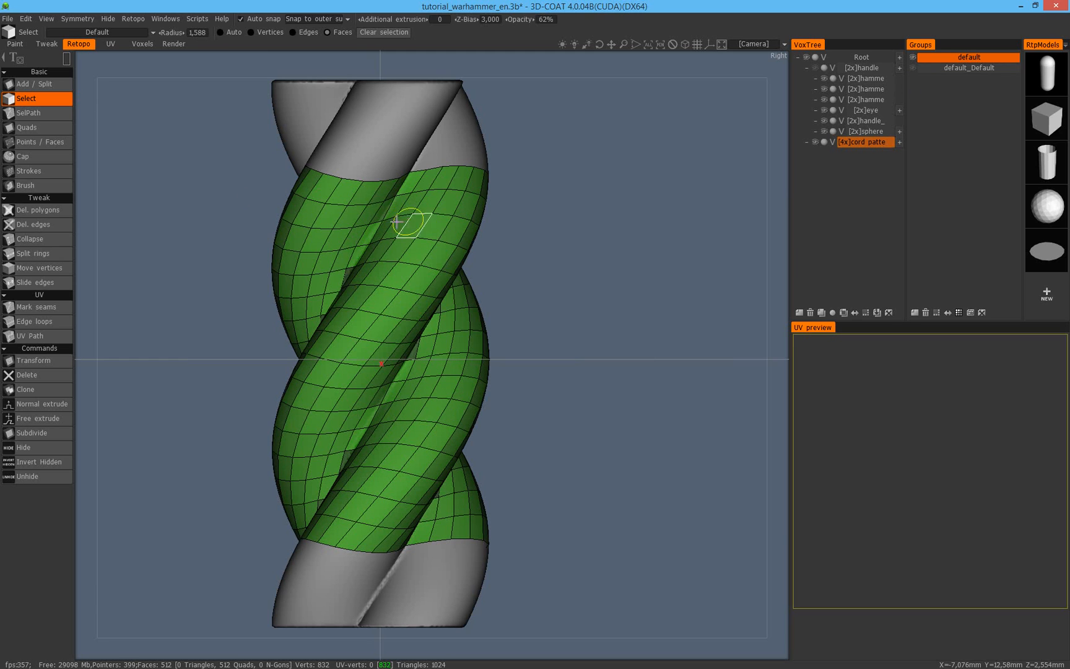
Select the faces of the upper half of the default group's mesh with a rectangular selection and delete them.
drag(234, 157, 546, 349)
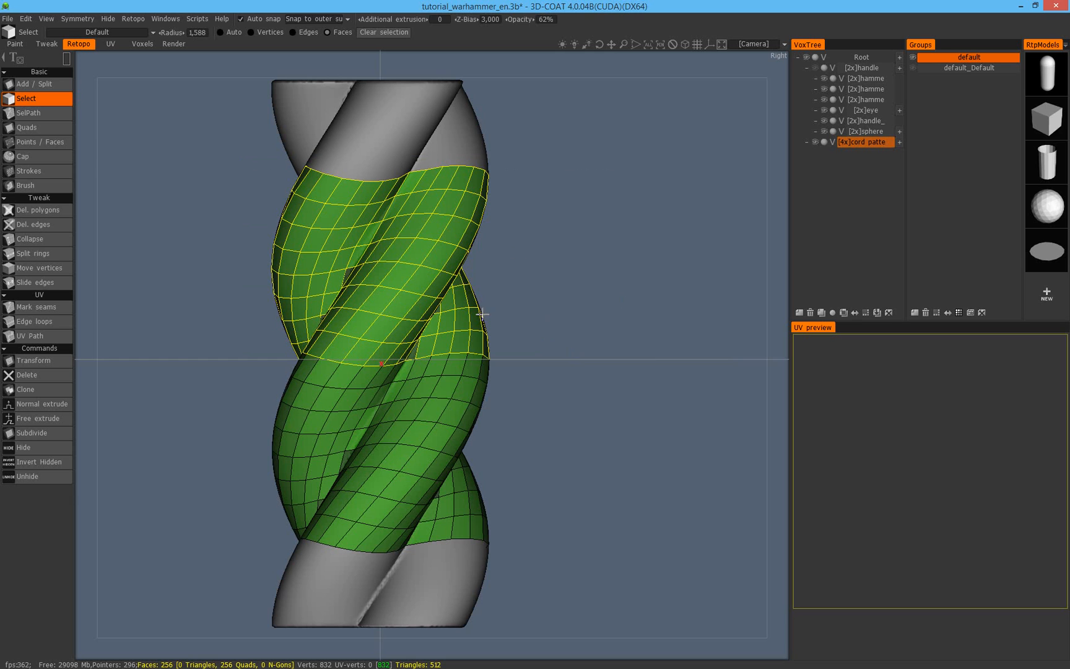
alt+drag(340, 246, 520, 270)
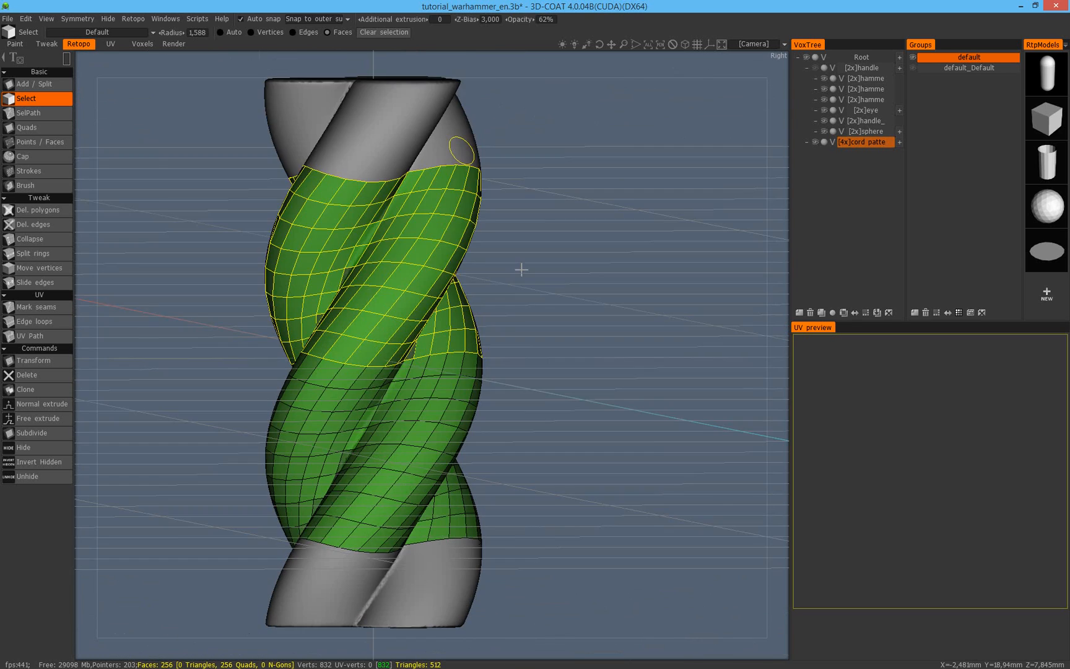
alt+middle_drag(521, 270, 462, 150)
alt+middle_drag(480, 363, 547, 136)
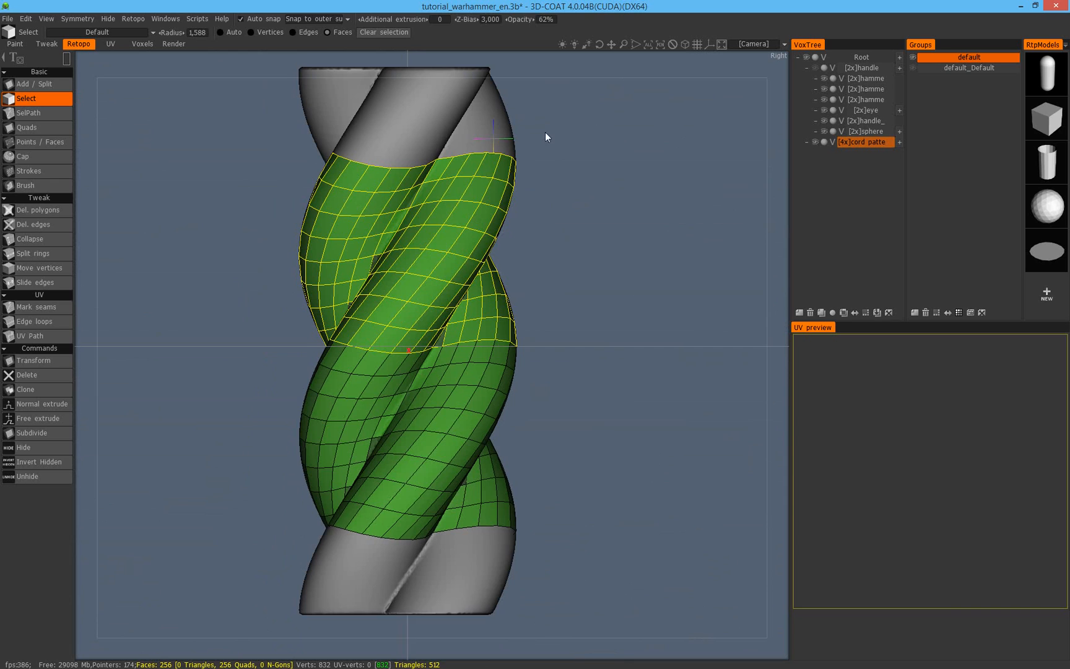
click(29, 373)
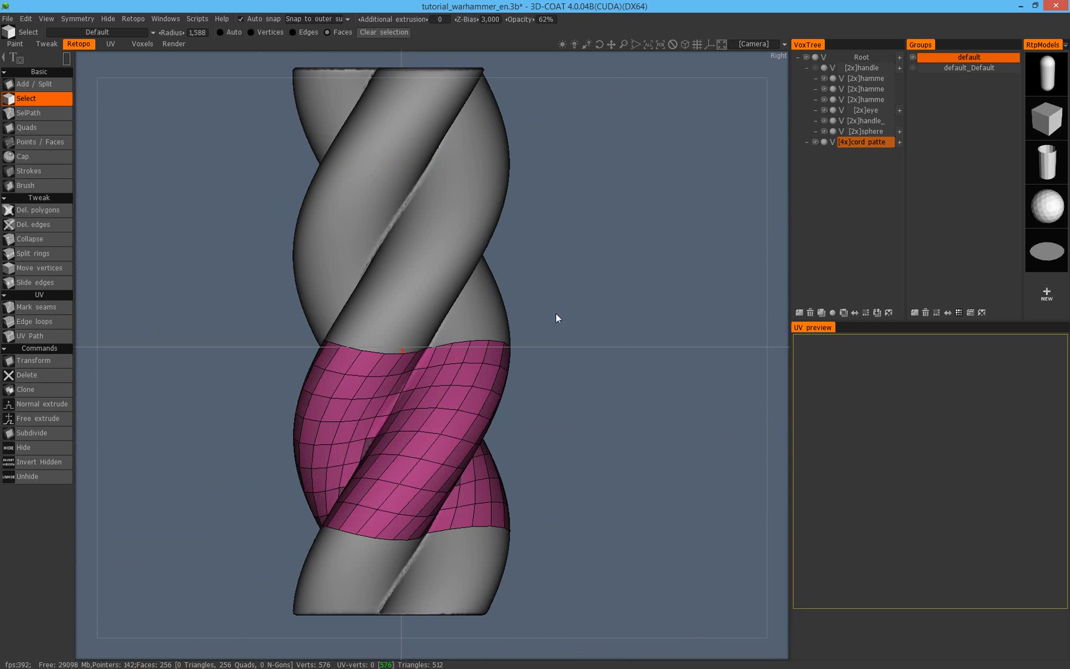
click(913, 68)
click(913, 68)
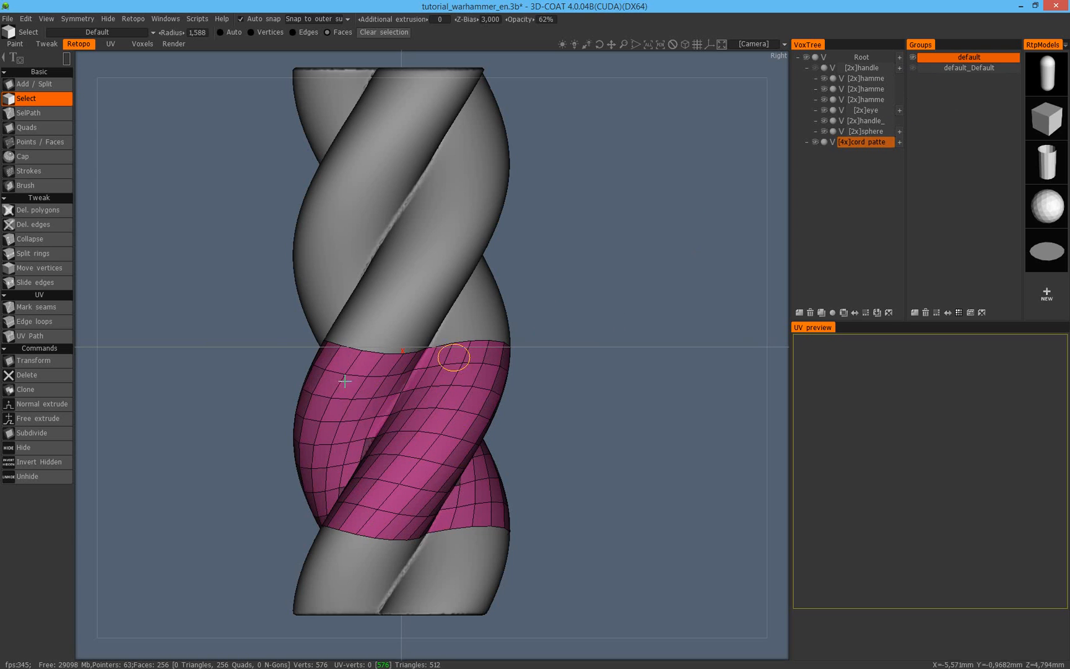
Transform the remaining lower segment and set its Y position to 8.522922 to move it to the upper half.
click(50, 363)
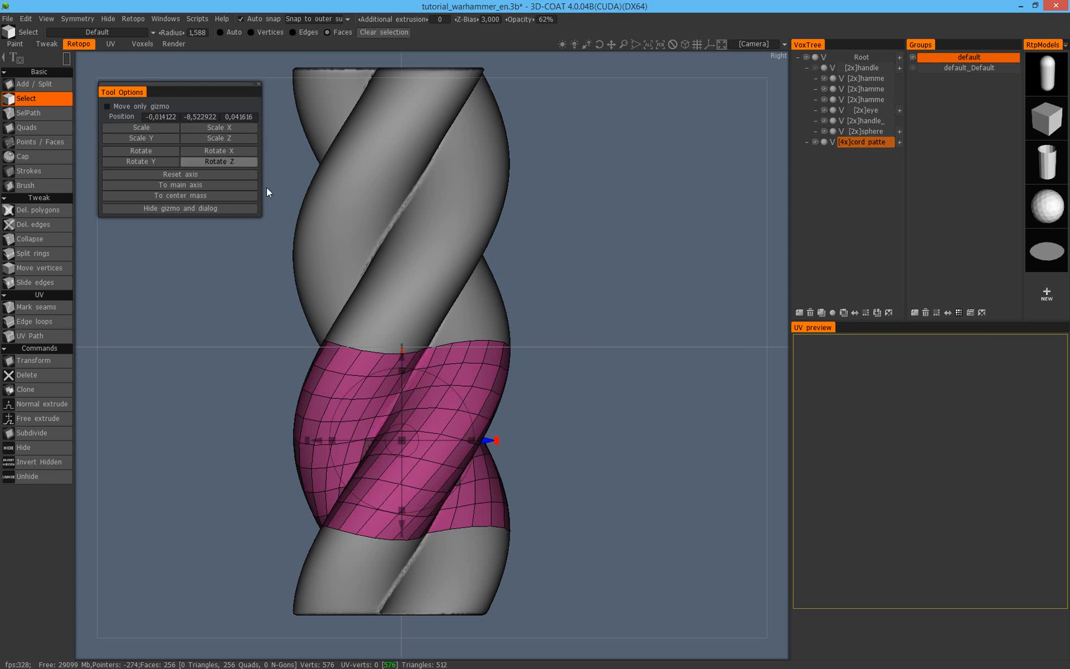
drag(402, 353, 406, 165)
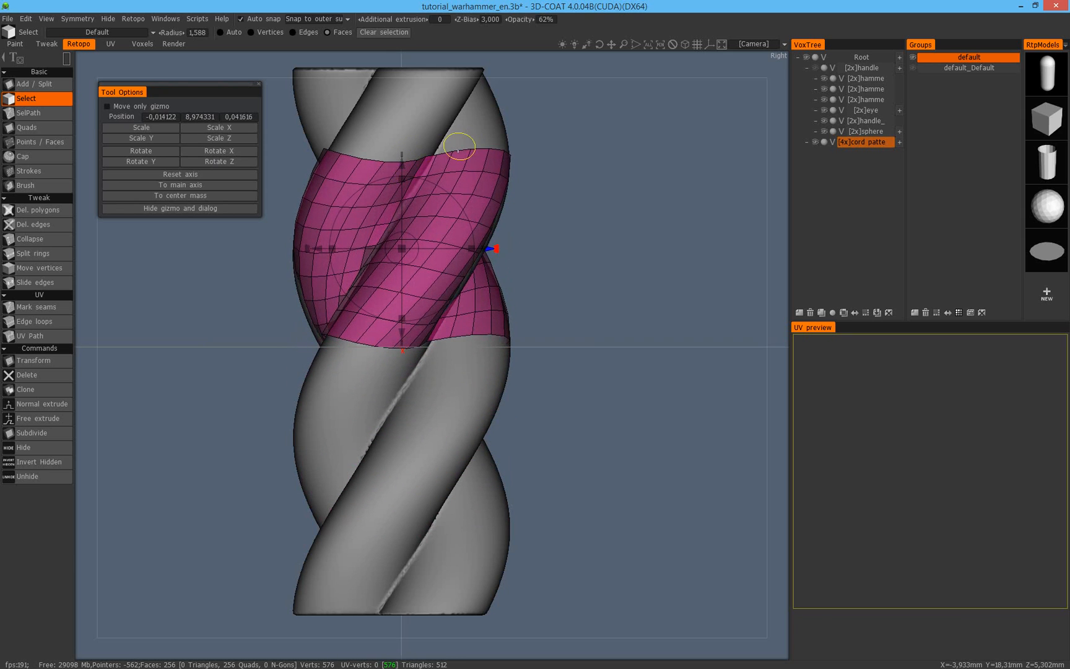
key(ctrl+z)
click(199, 117)
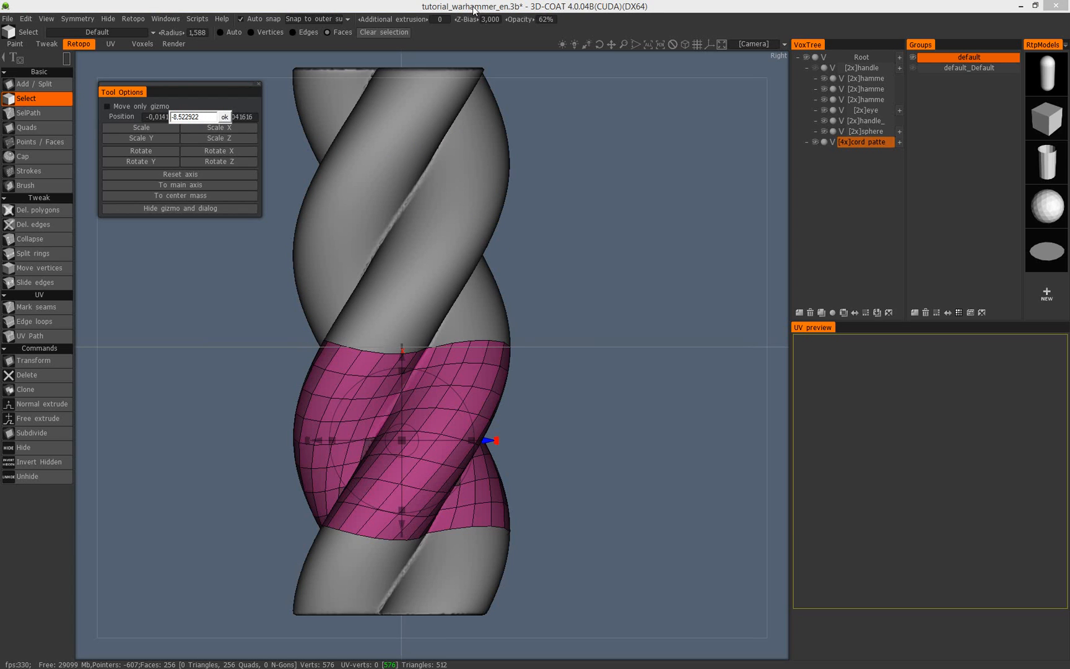
key(Return)
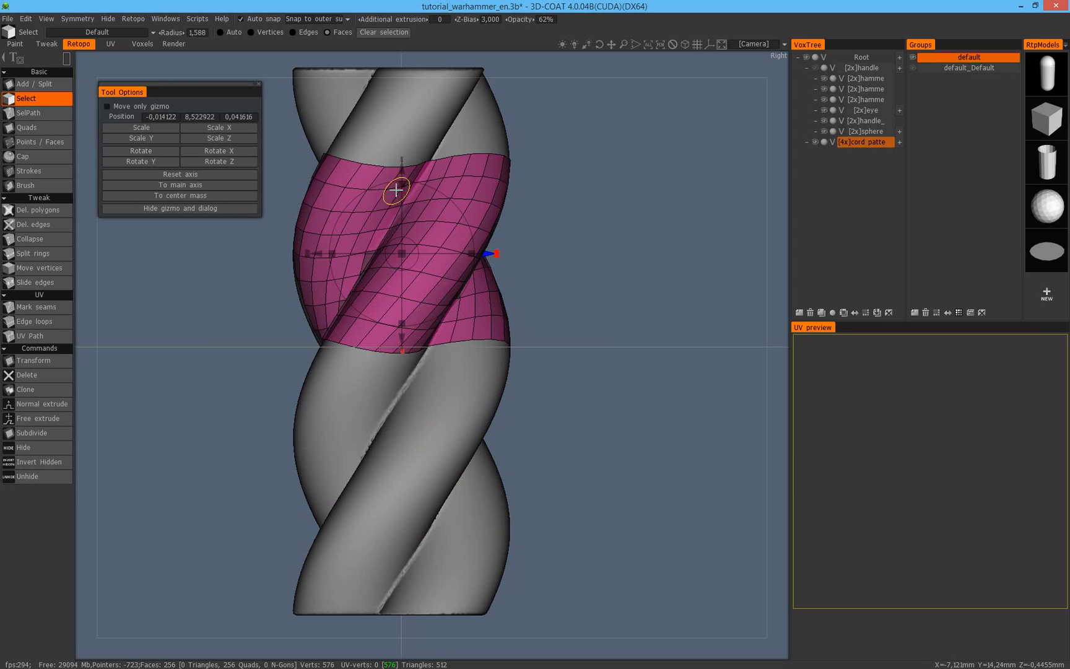
Show the default_Default group, select all its faces and move them into the default group.
click(914, 68)
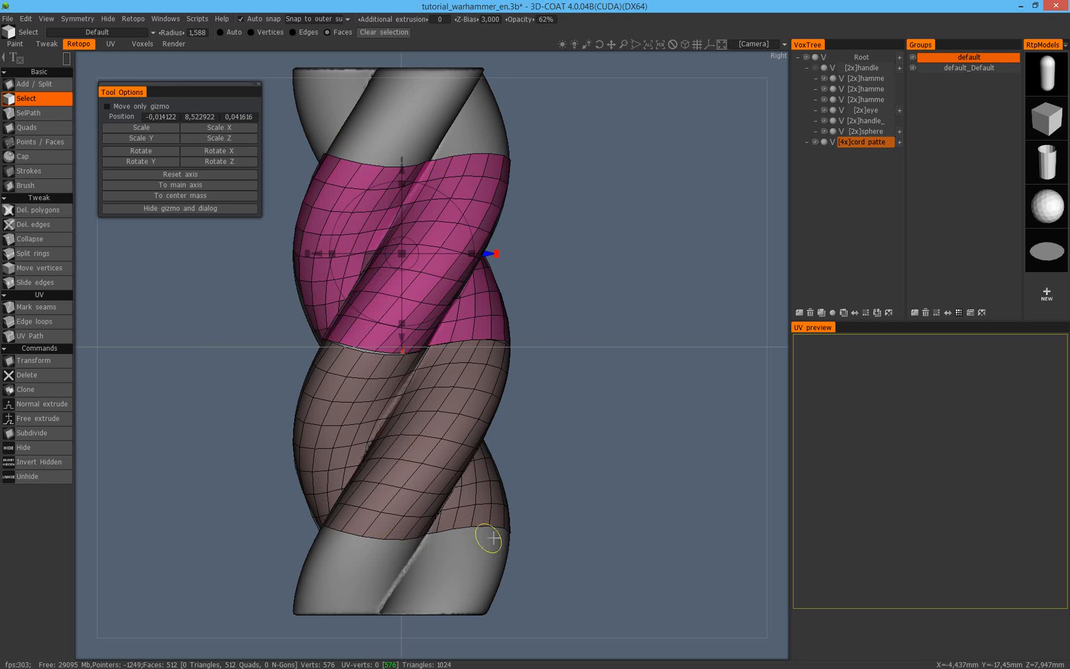
mouse_move(537, 311)
right_down()
mouse_move(531, 300)
mouse_move(614, 293)
mouse_move(551, 312)
mouse_move(520, 347)
right_up()
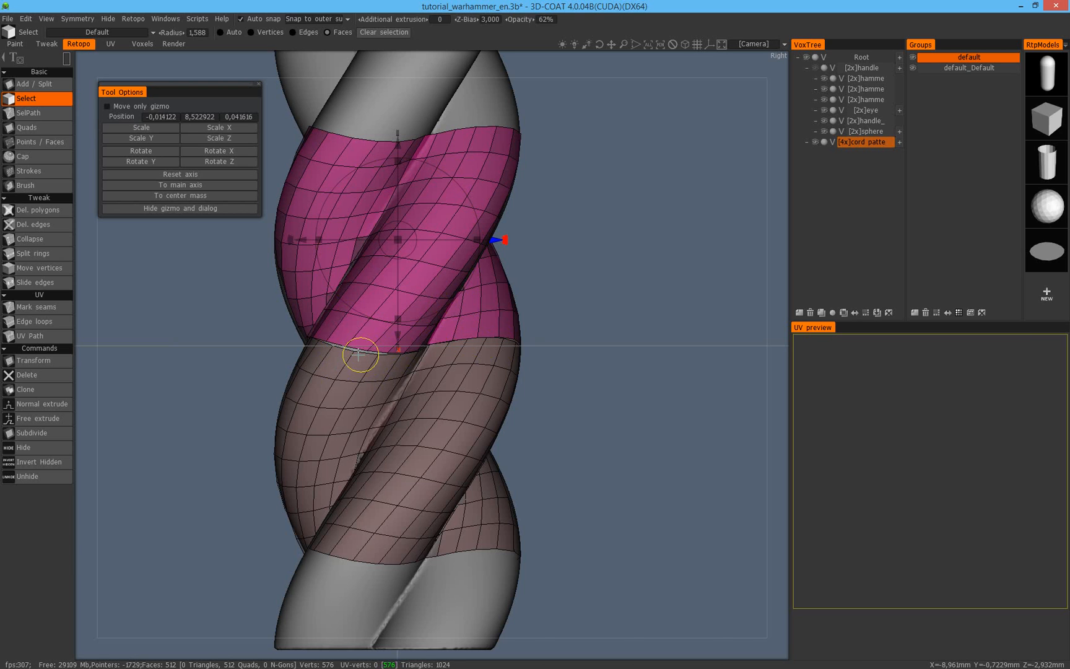
click(986, 69)
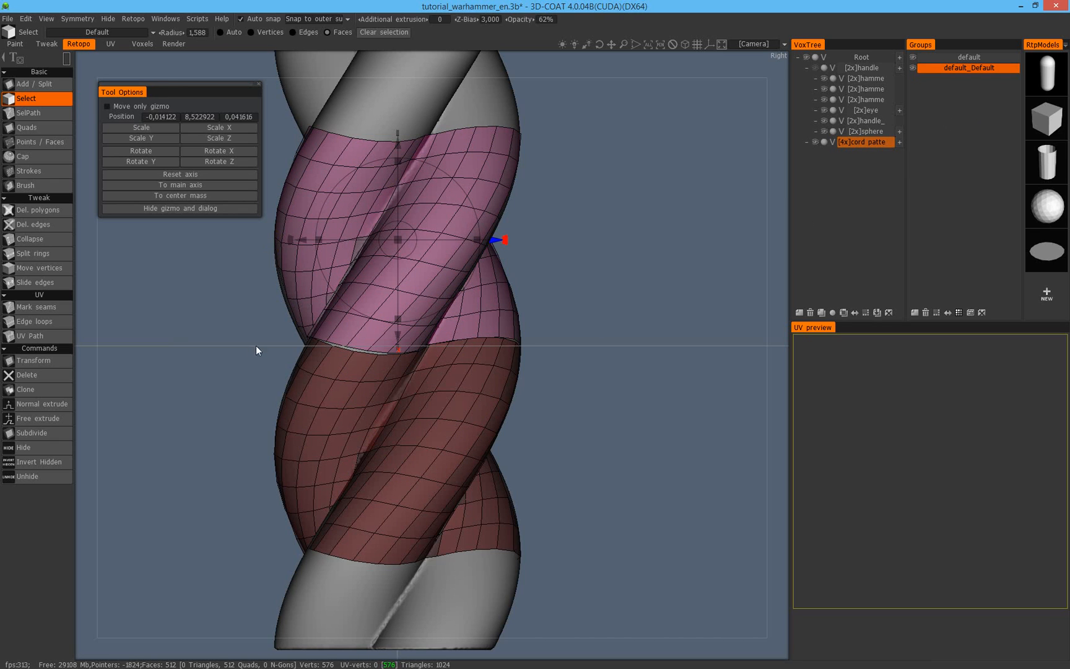
click(959, 314)
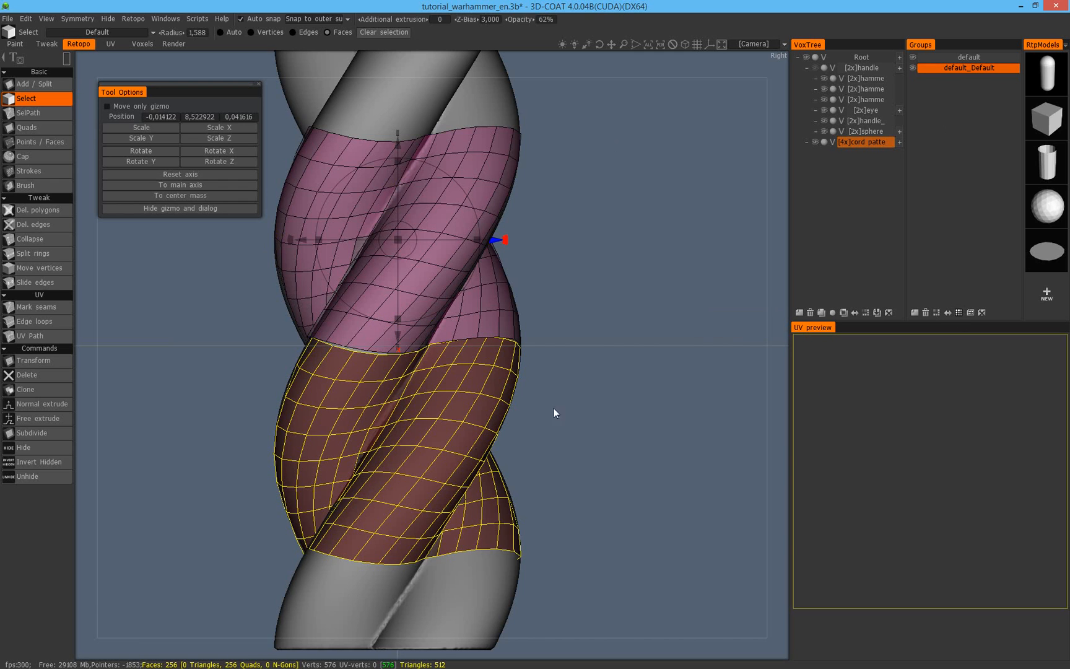
click(979, 57)
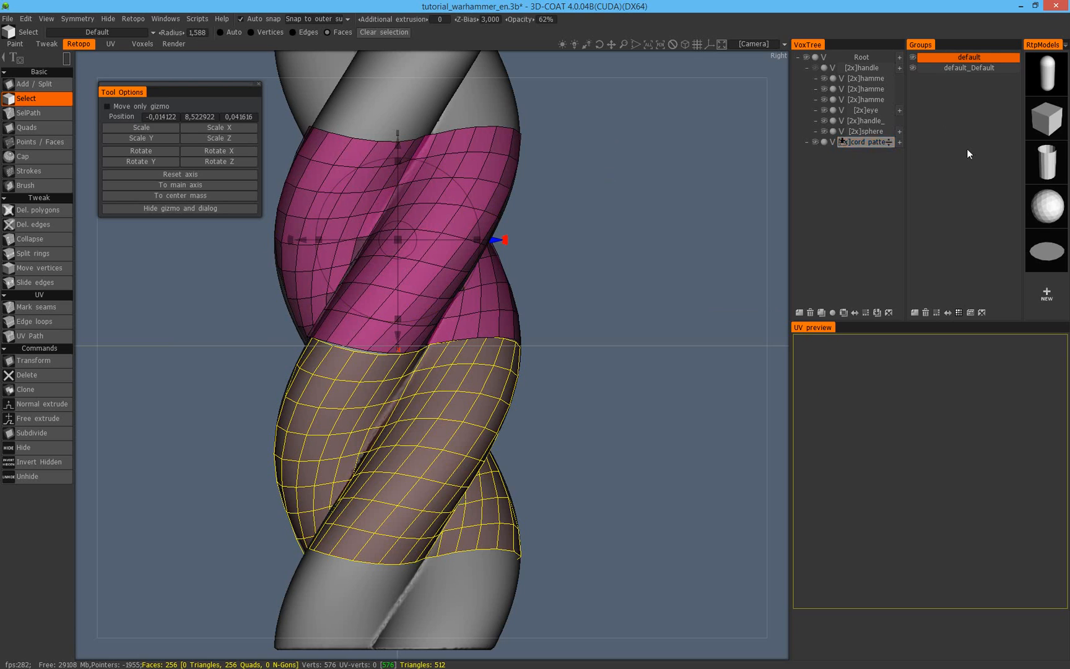
click(970, 313)
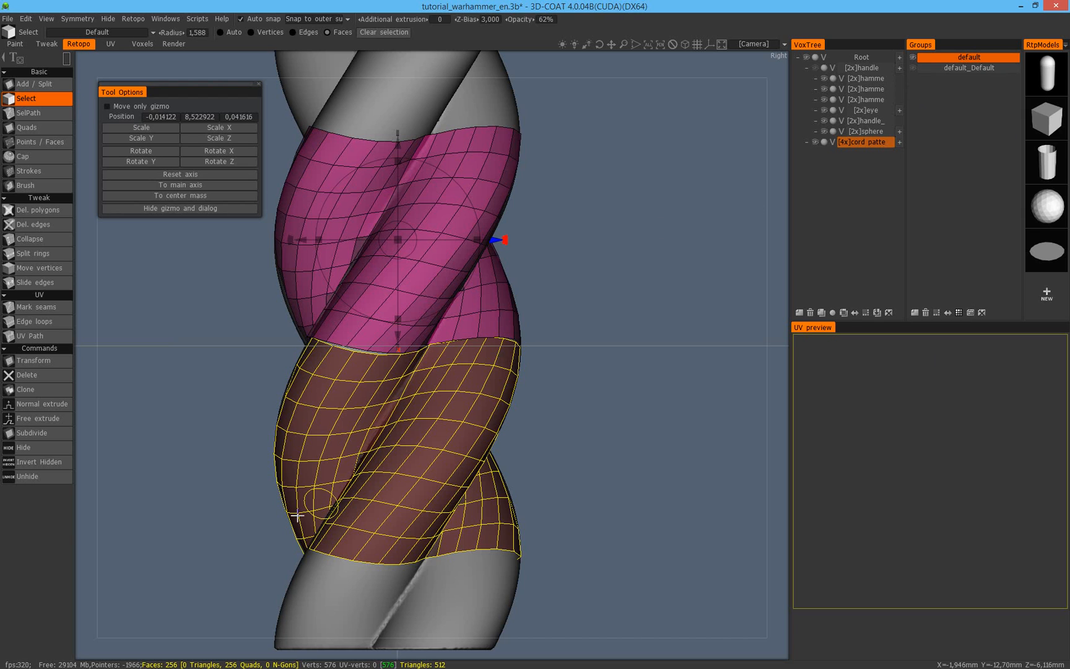
Hide and show the default group to check that it contains both cord segments, ending with default active.
click(913, 58)
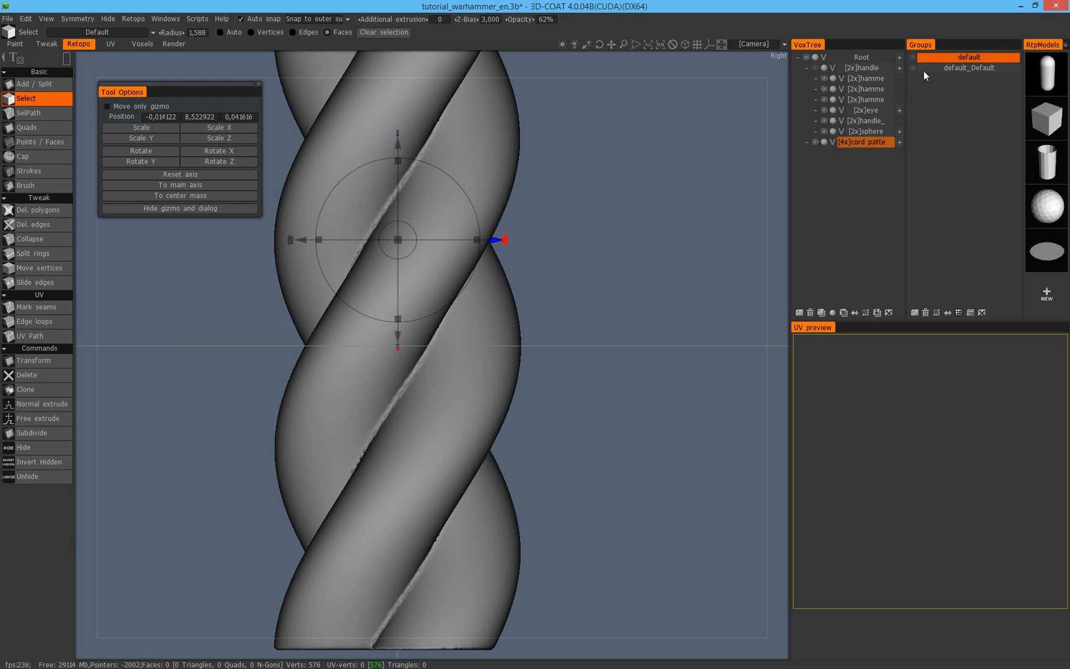
click(929, 69)
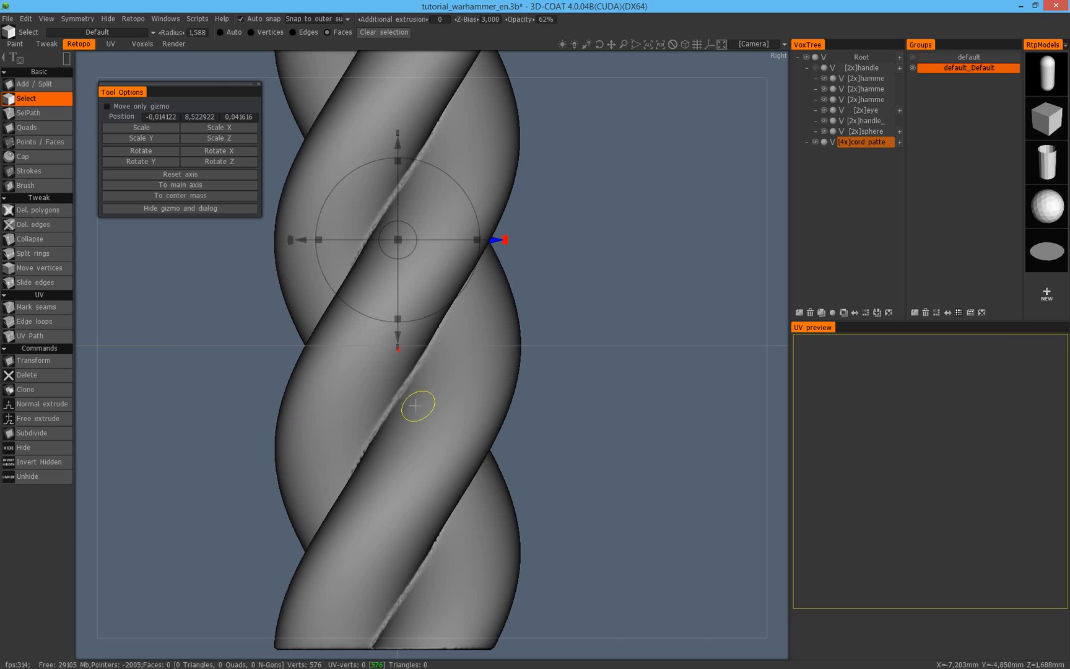
click(913, 58)
click(959, 58)
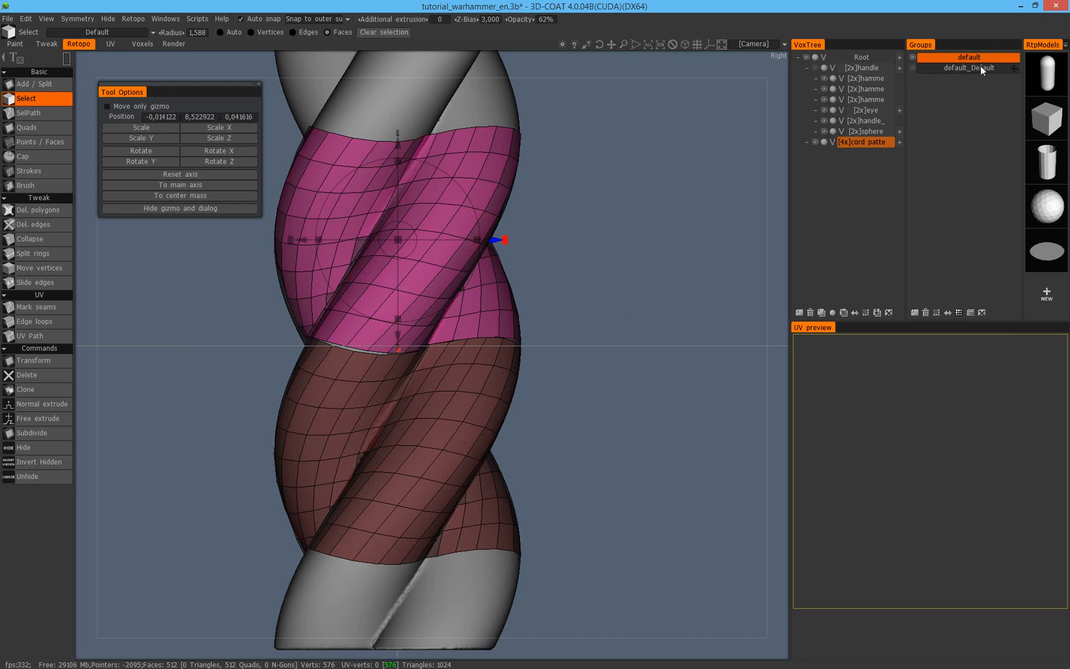
Delete the default_Default group and save the scene.
click(943, 69)
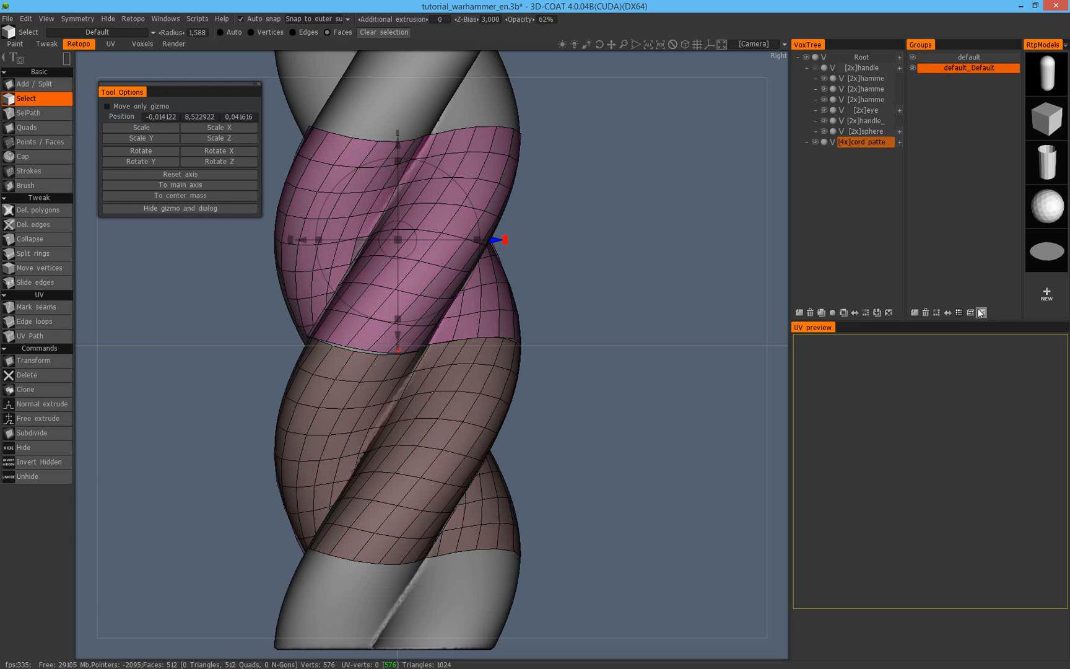
click(926, 313)
key(ctrl+s)
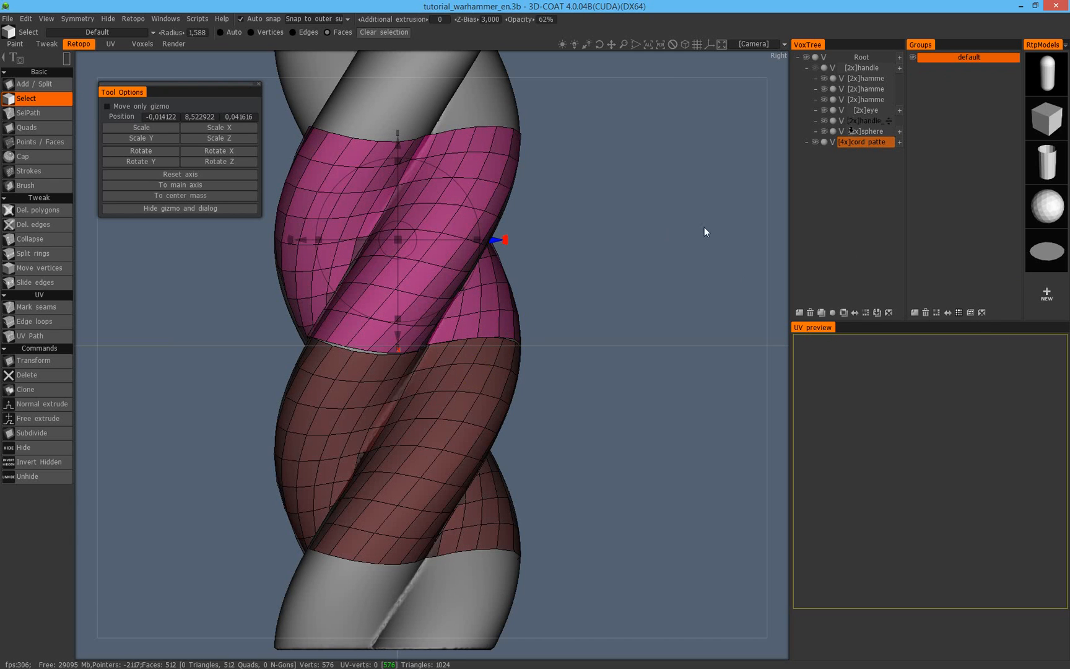
Examine the seam between the upper and lower cord segments up close from several sides.
scroll(433, 297, up, 2)
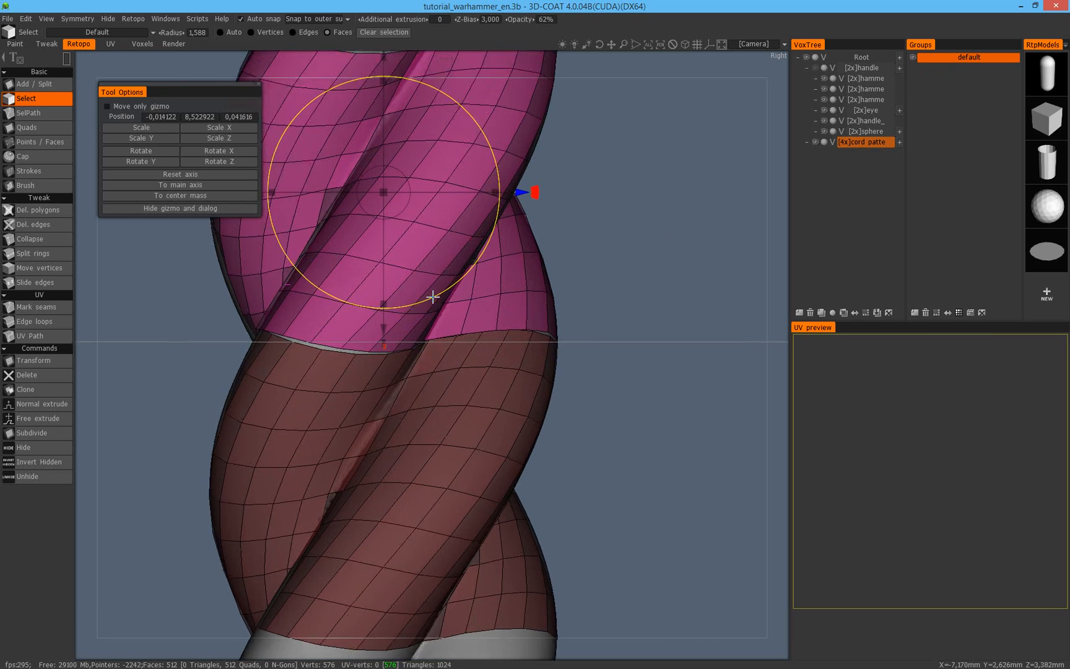
scroll(433, 297, up, 2)
alt+middle_drag(547, 354, 585, 379)
alt+drag(330, 348, 489, 356)
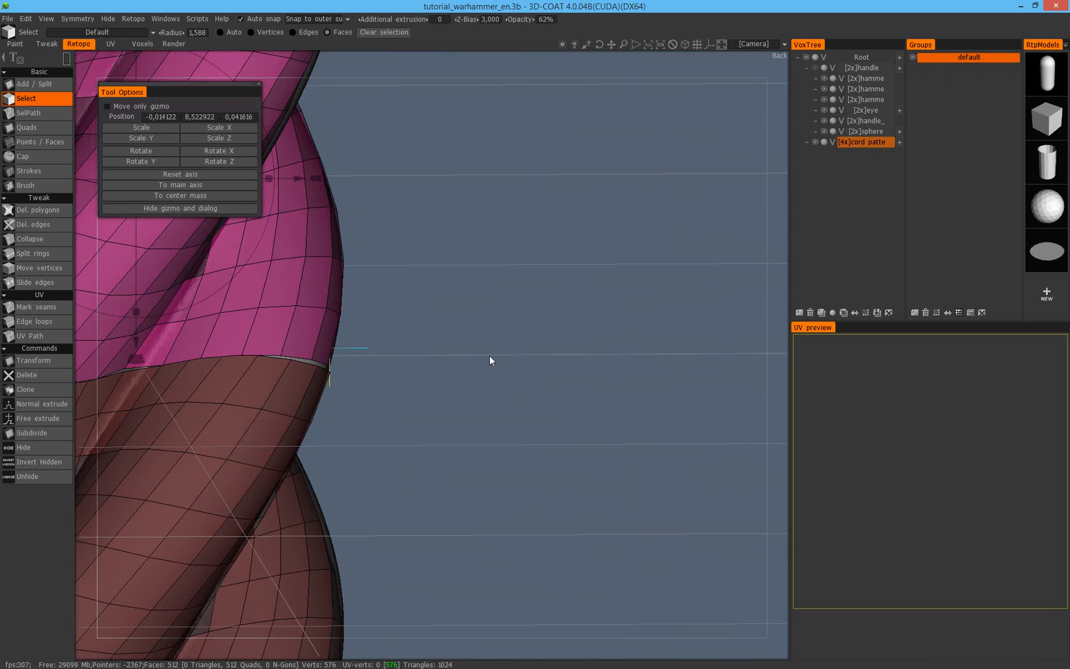
alt+drag(353, 319, 134, 322)
key(KP_6)
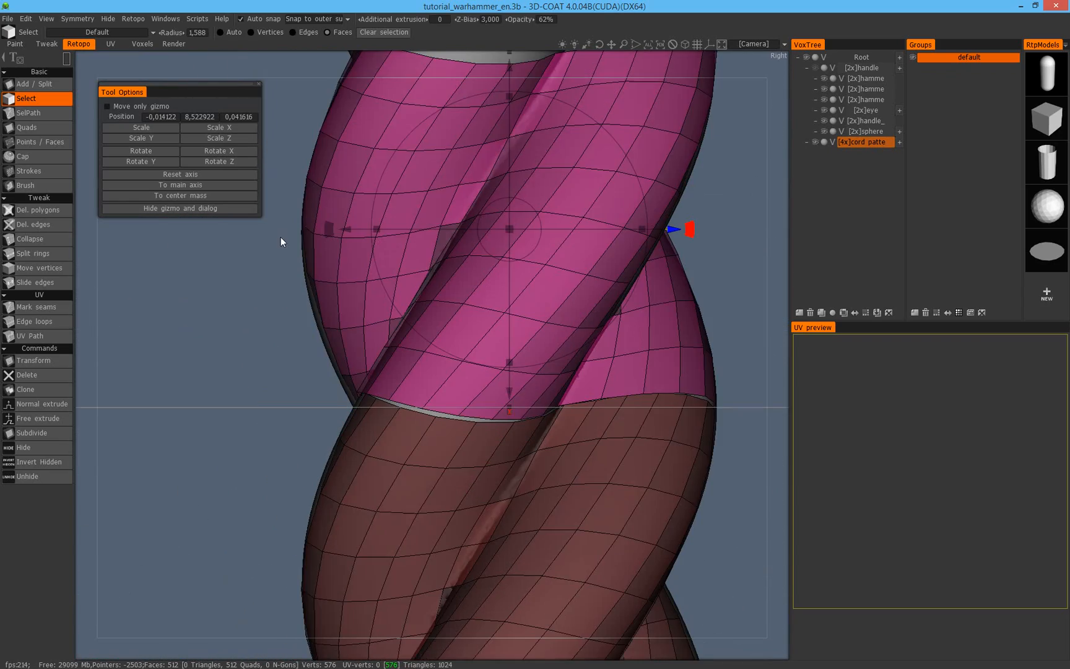
scroll(554, 327, up, 4)
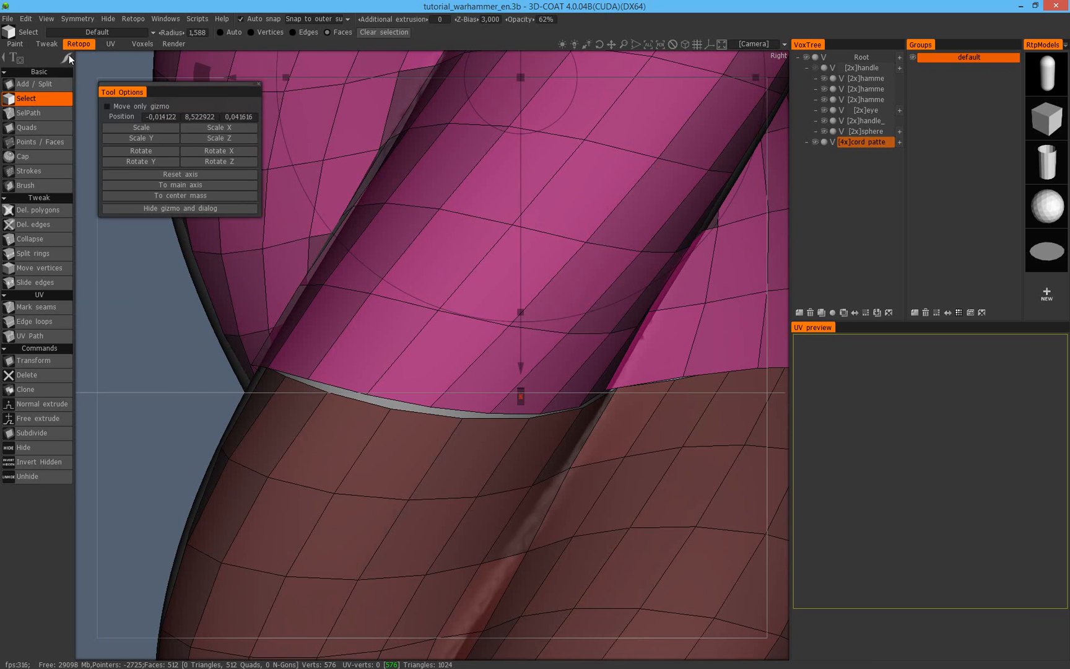
Set the Select tool to Vertices with the transform gizmo closed, and inspect the gap along the seam between the segments.
mouse_move(69, 54)
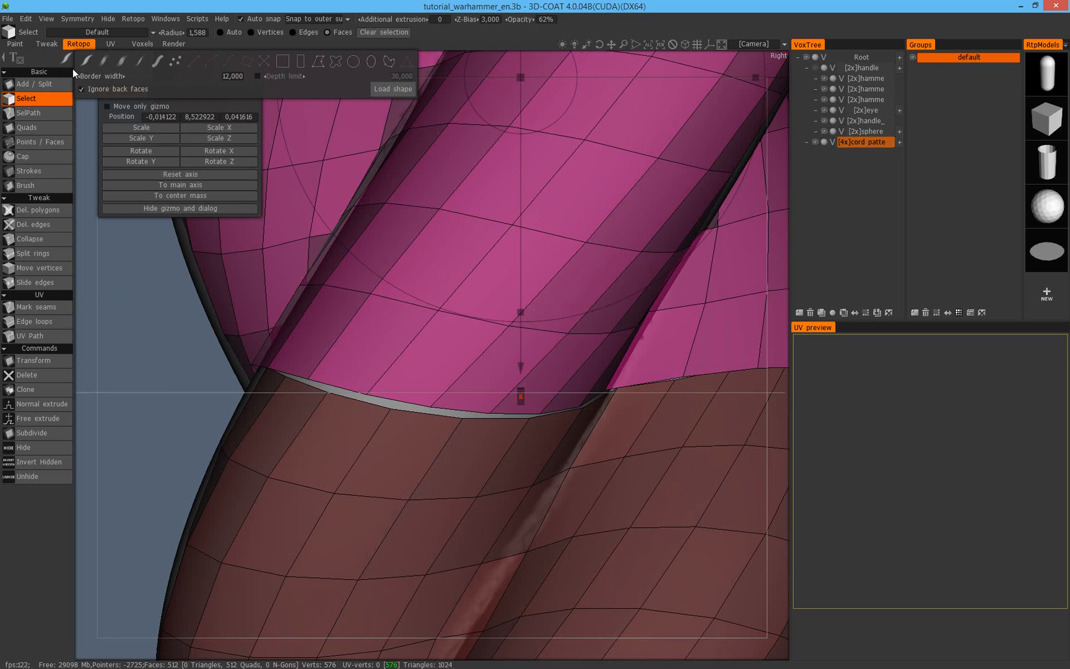
click(254, 32)
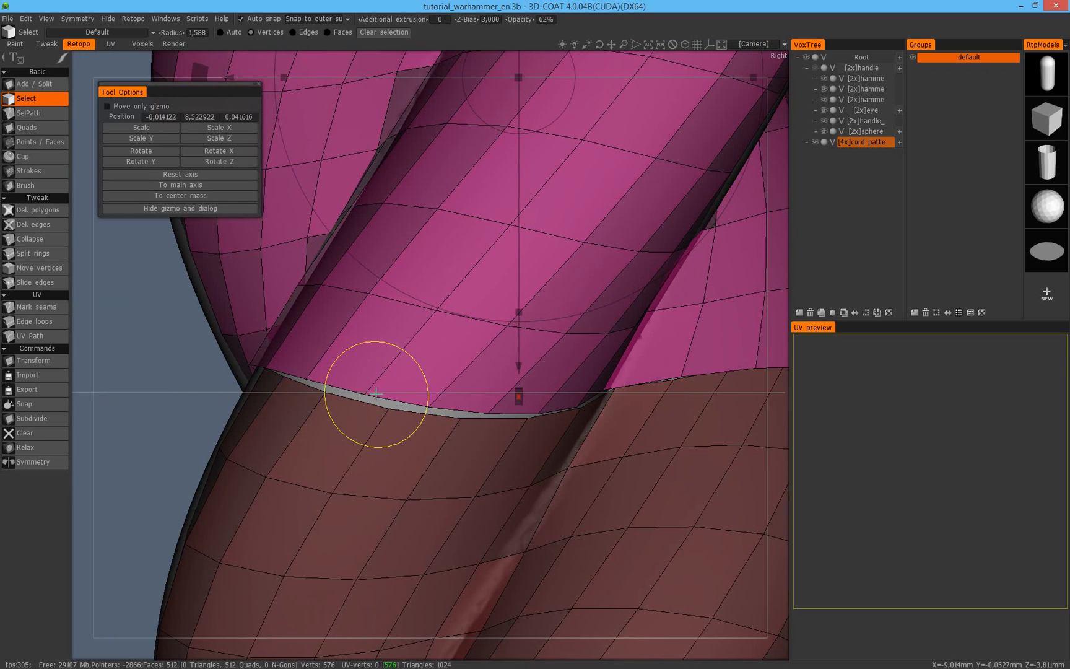
mouse_move(478, 325)
alt+right_down()
mouse_move(478, 340)
mouse_move(480, 285)
alt+right_up()
alt+middle_drag(480, 284, 513, 339)
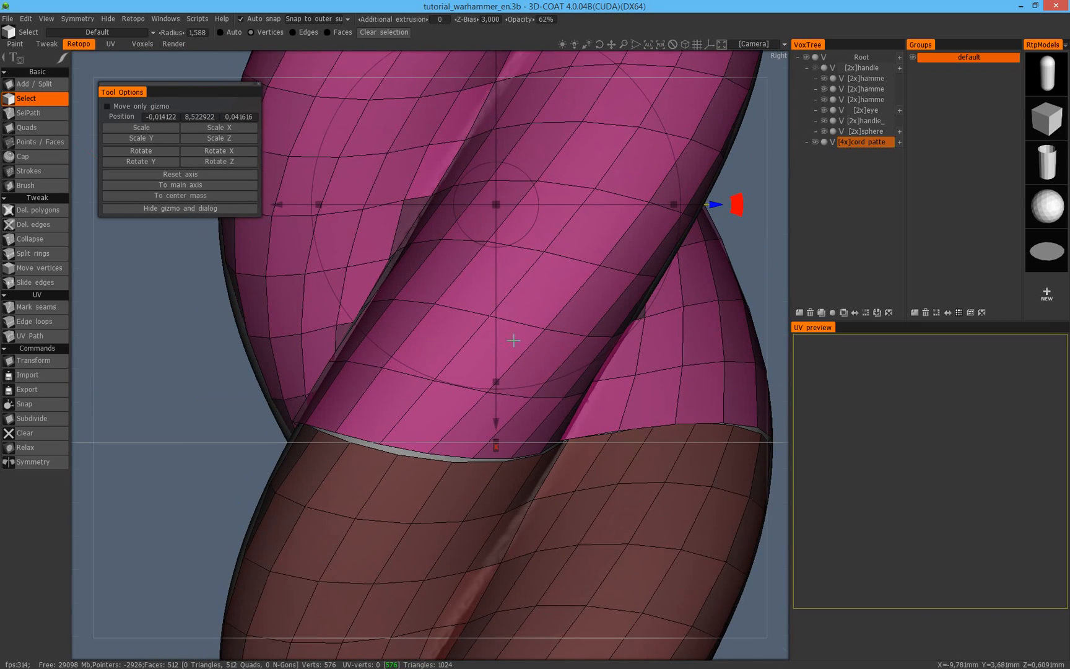
alt+drag(514, 340, 382, 454)
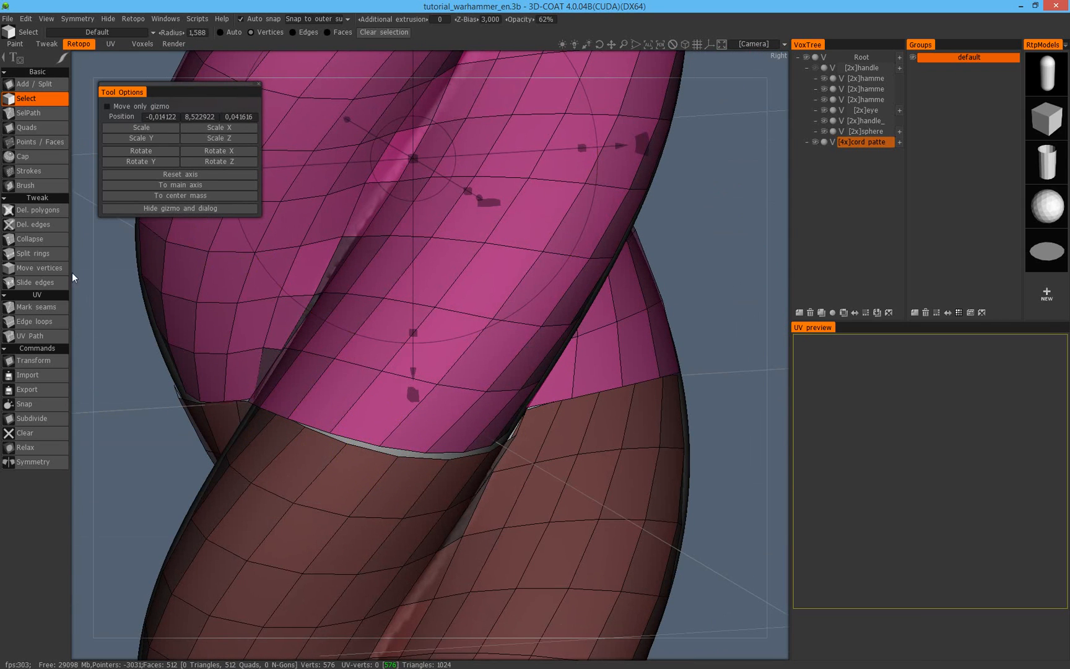
click(41, 115)
click(45, 96)
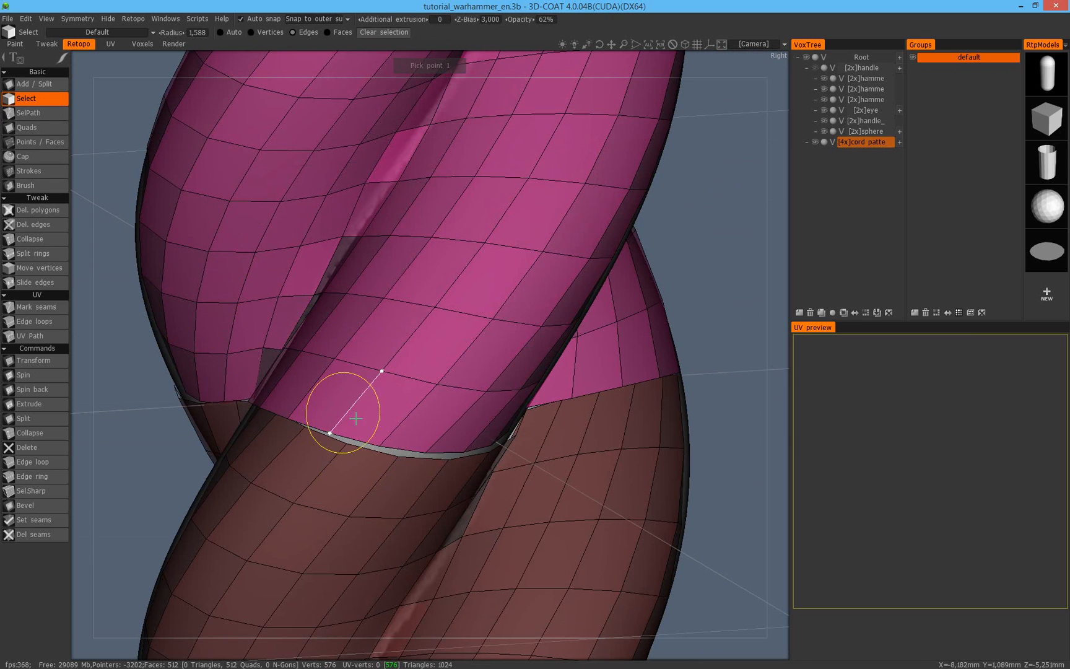
alt+drag(355, 372, 379, 323)
click(258, 34)
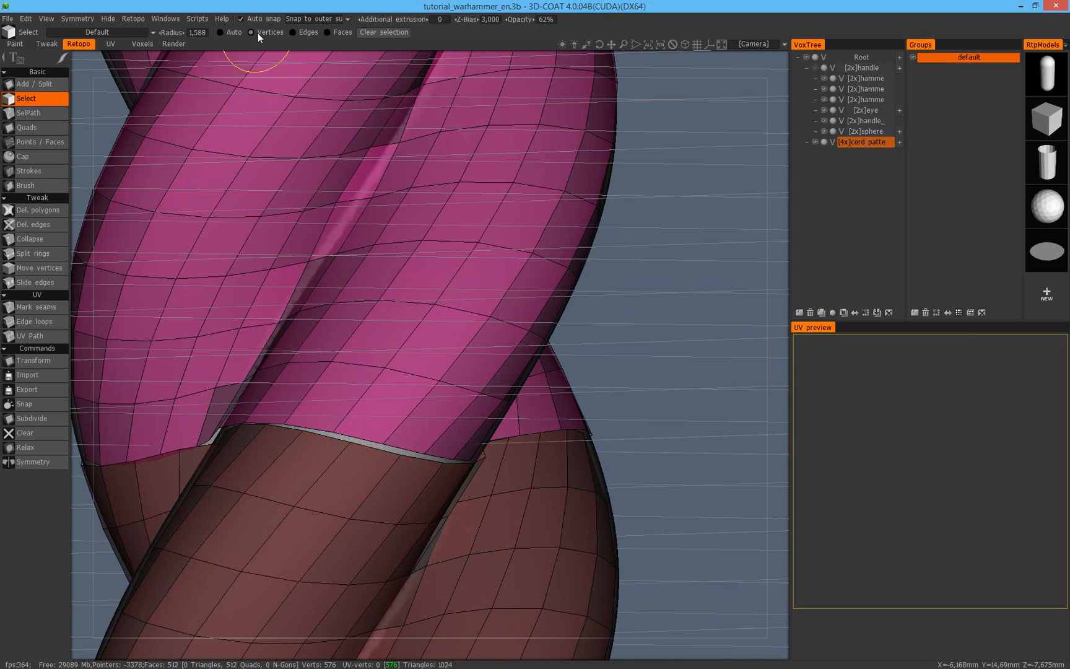
alt+drag(459, 280, 503, 297)
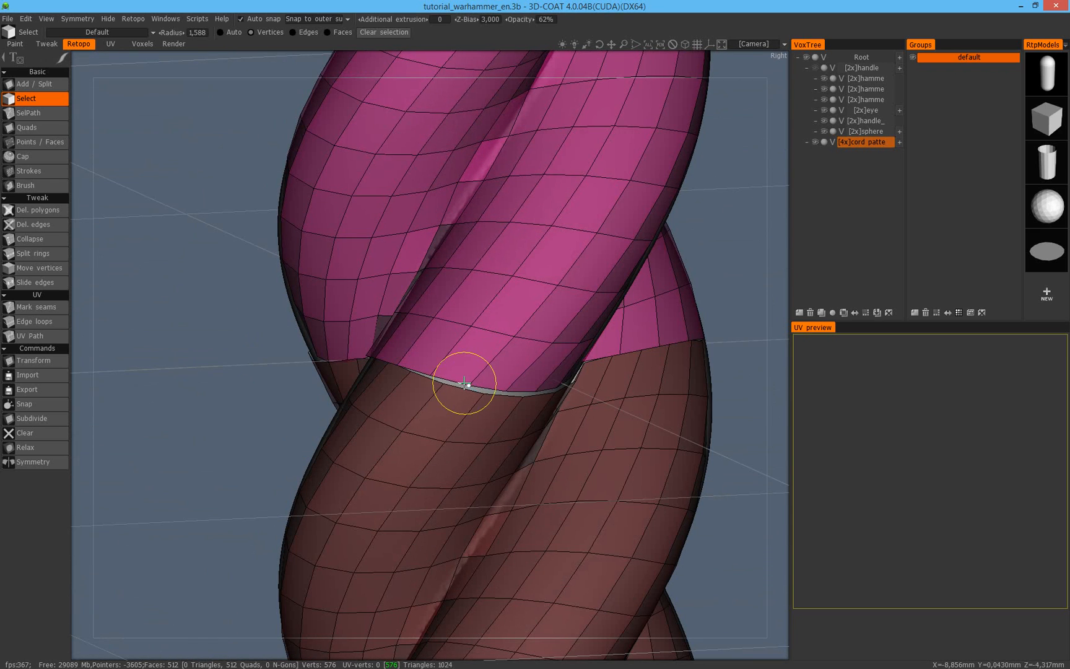
Weld the first two open vertices at the front of the cord seam to their matching vertices on the adjoining segment.
mouse_move(576, 346)
alt+mouse_down()
mouse_move(565, 368)
mouse_move(478, 299)
alt+mouse_up()
click(384, 412)
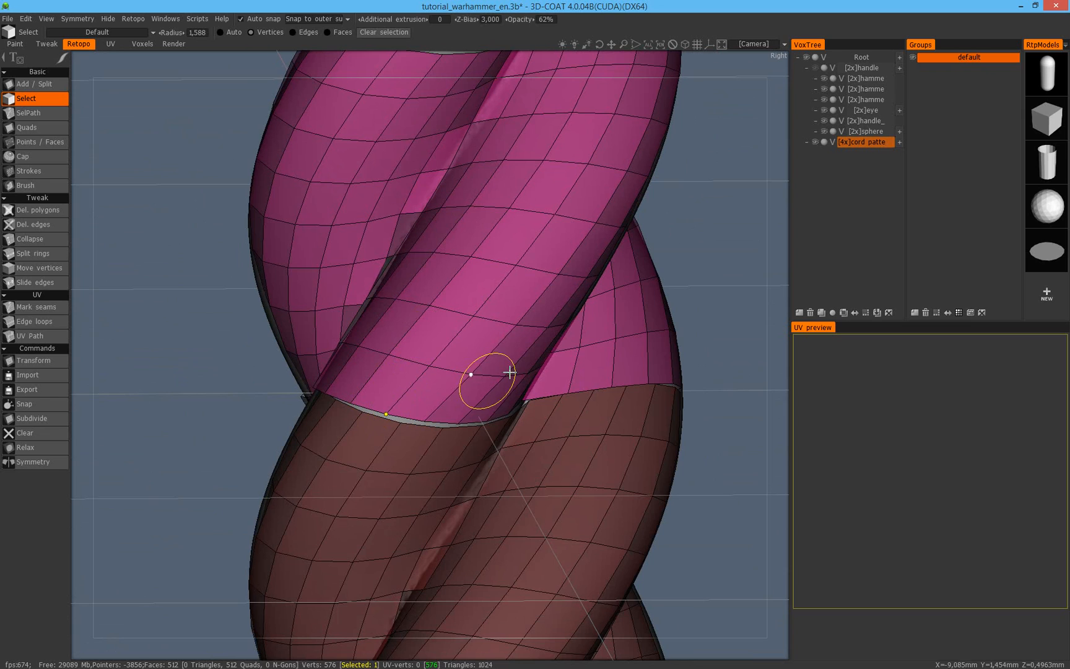
scroll(409, 409, down, 2)
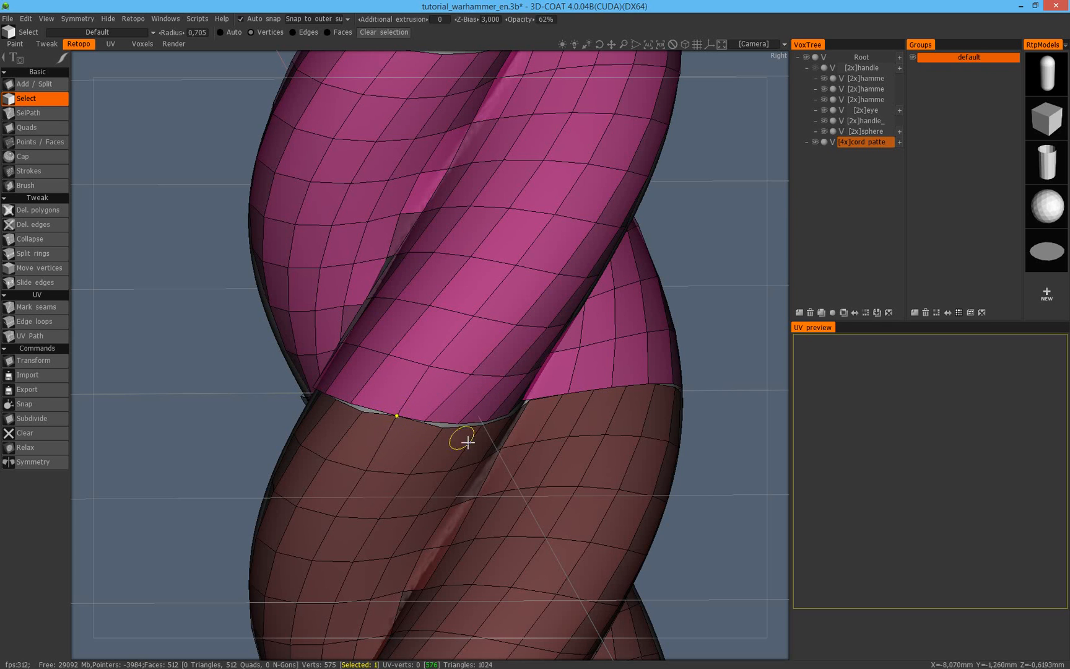
scroll(552, 407, up, 2)
middle_drag(551, 408, 396, 441)
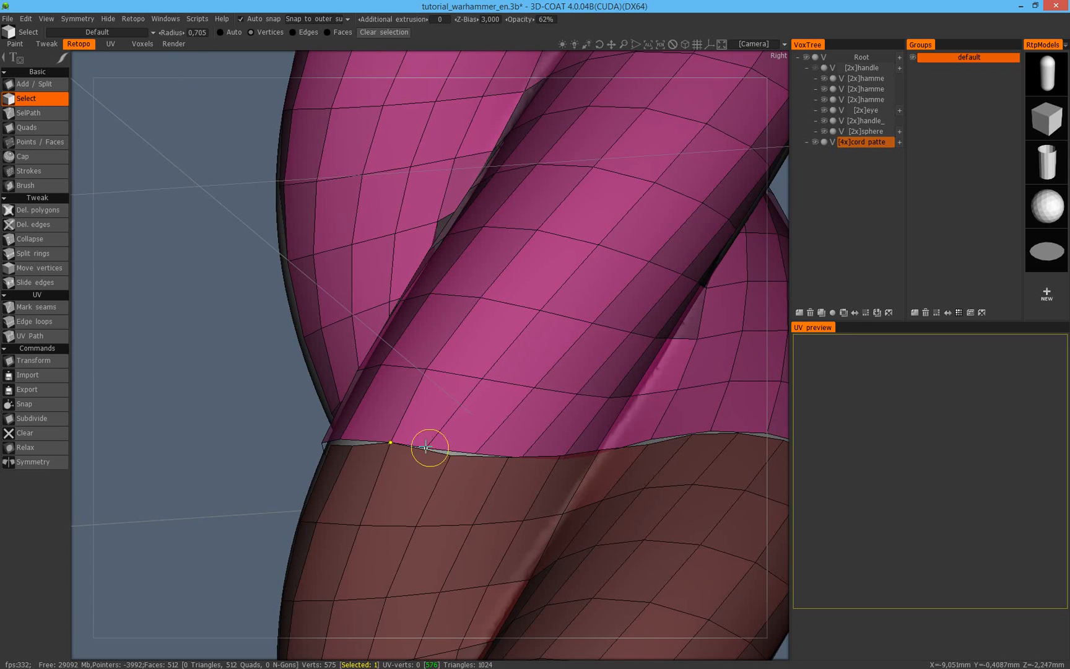
click(450, 427)
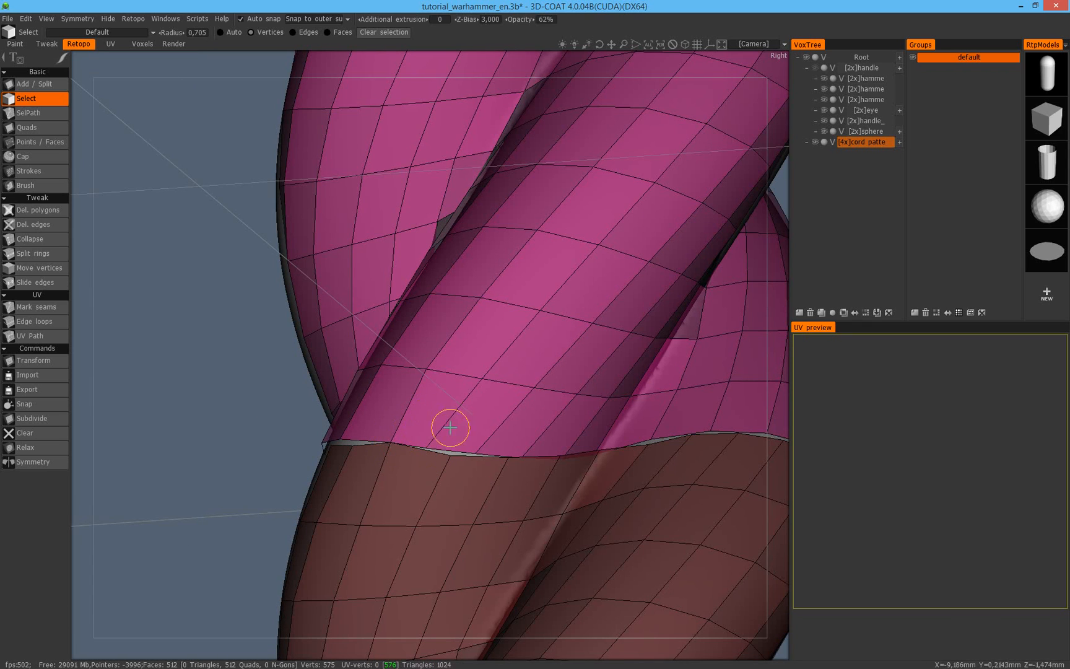
click(426, 448)
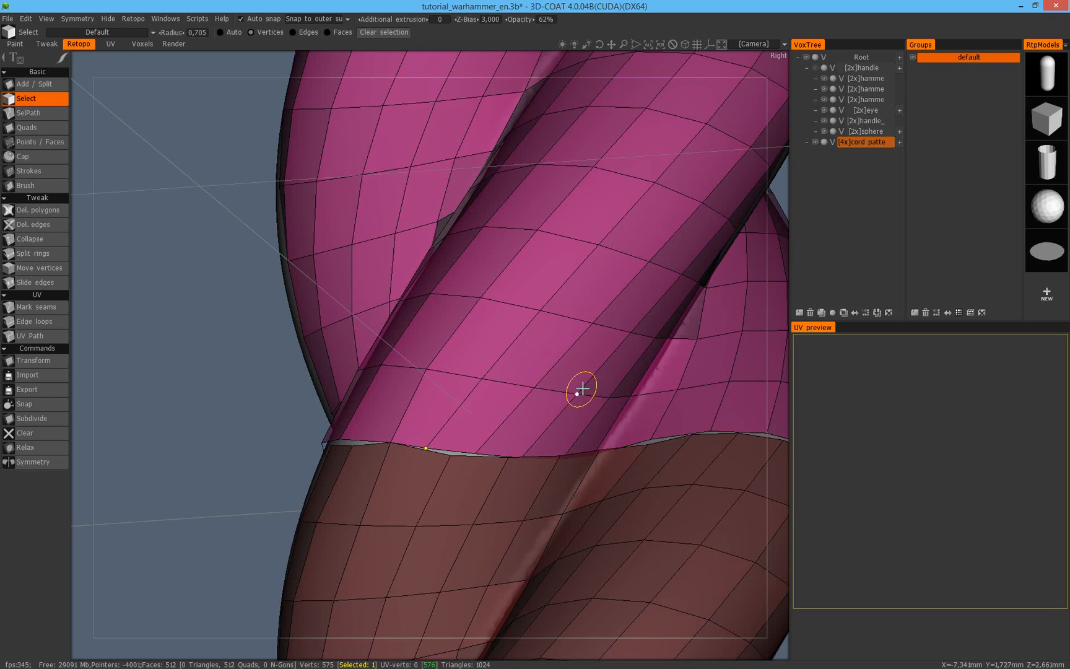
click(445, 451)
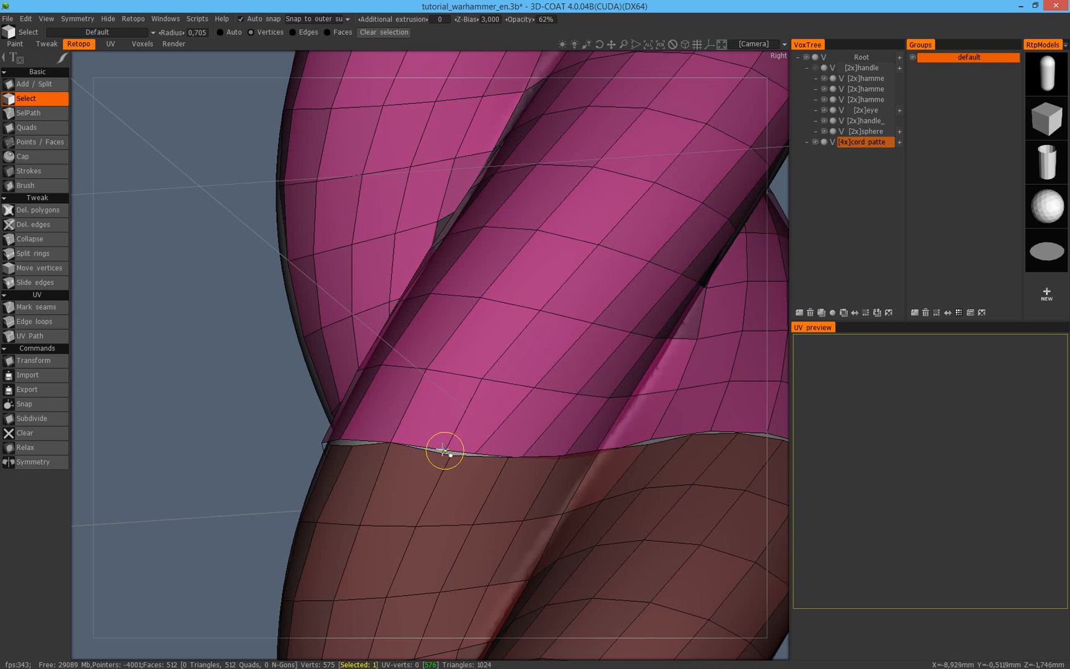
right_drag(449, 454, 438, 453)
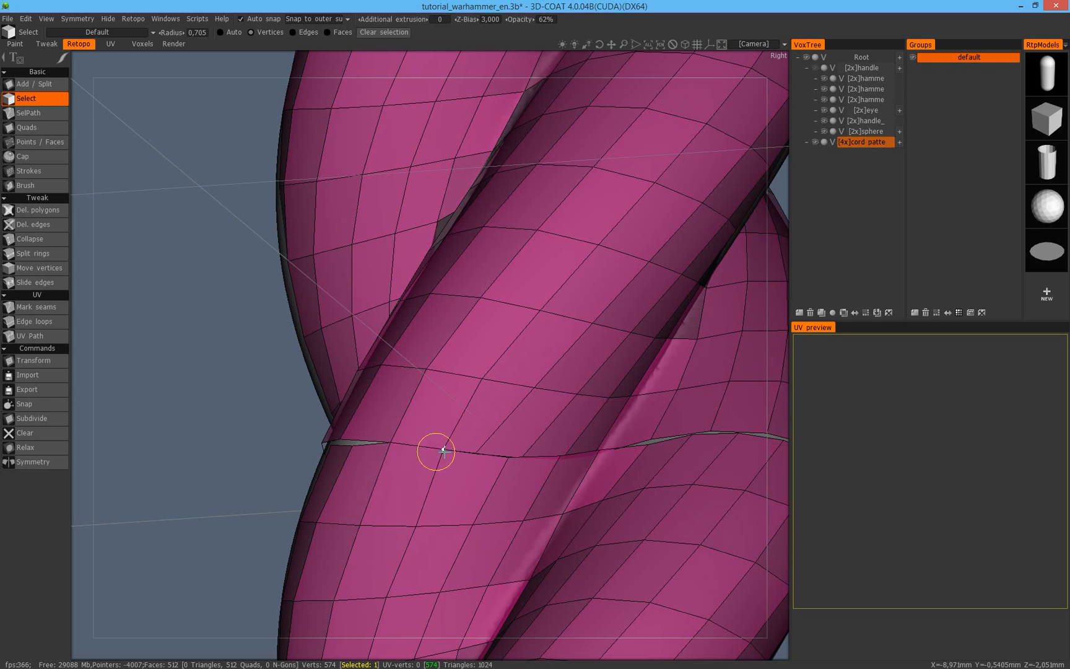
Weld the next open vertex along the seam onto its matching counterpart to close that gap.
middle_drag(511, 446, 416, 411)
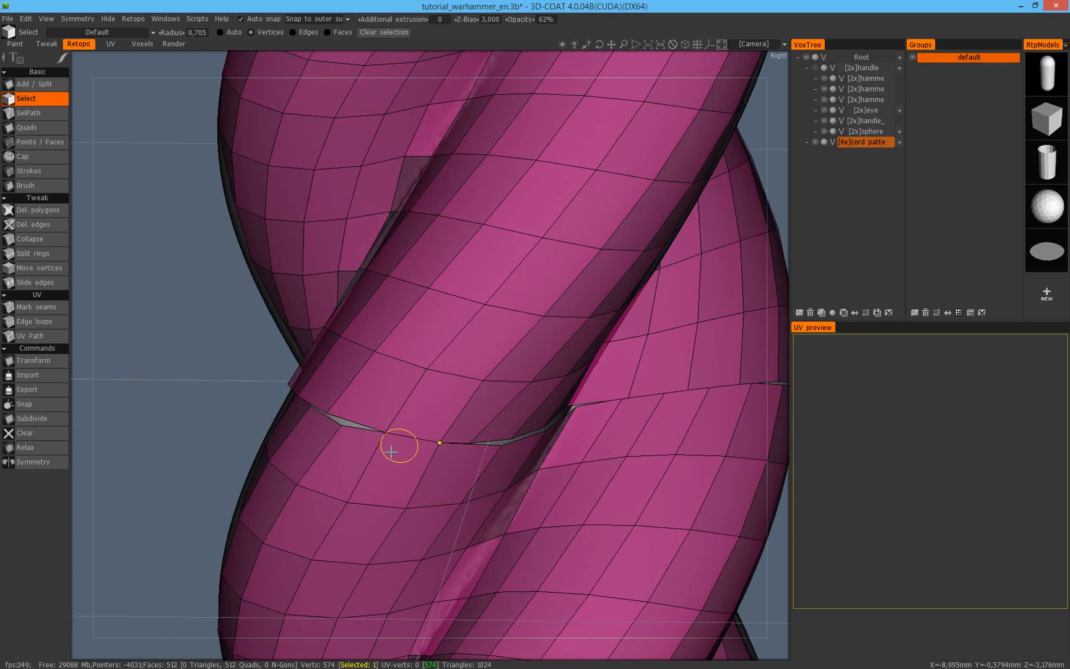
middle_drag(441, 437, 318, 232)
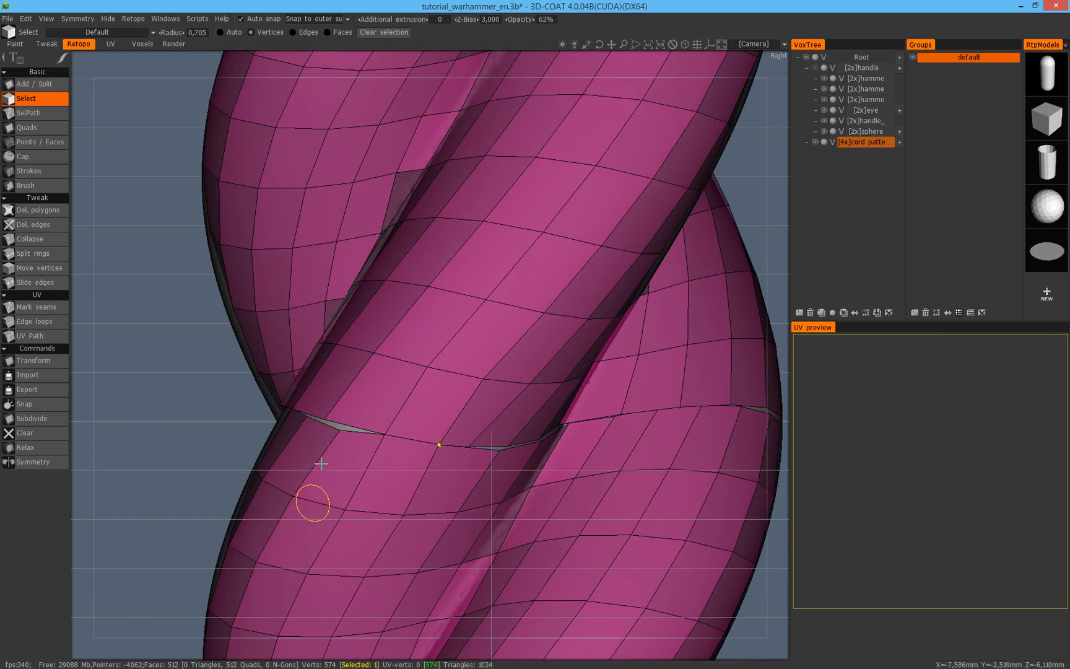
middle_drag(544, 437, 388, 394)
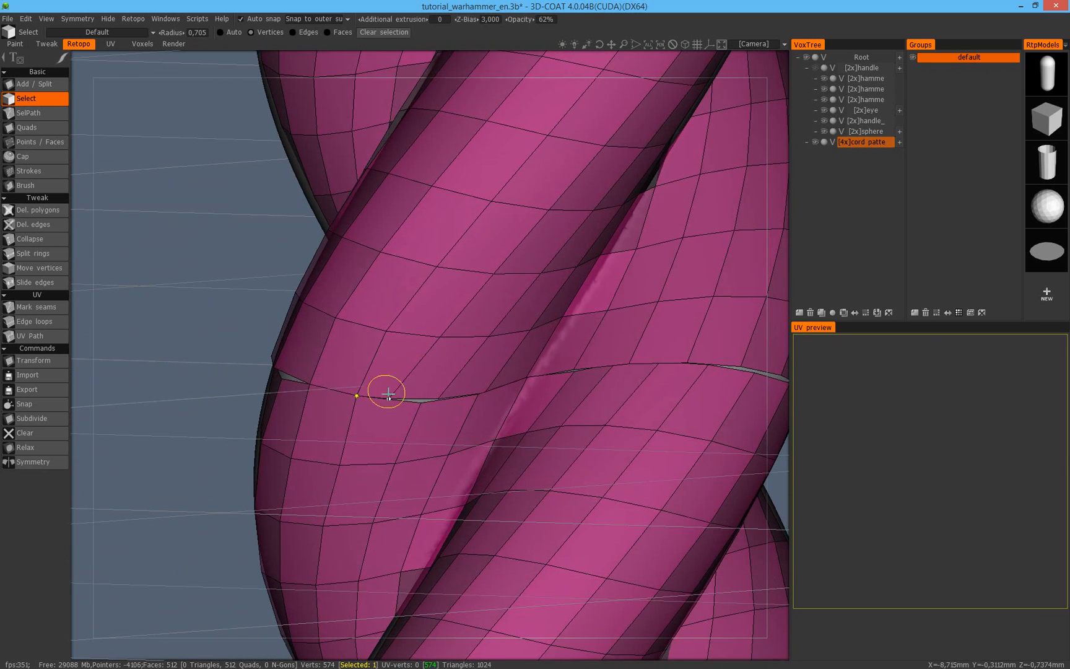
click(359, 395)
click(396, 395)
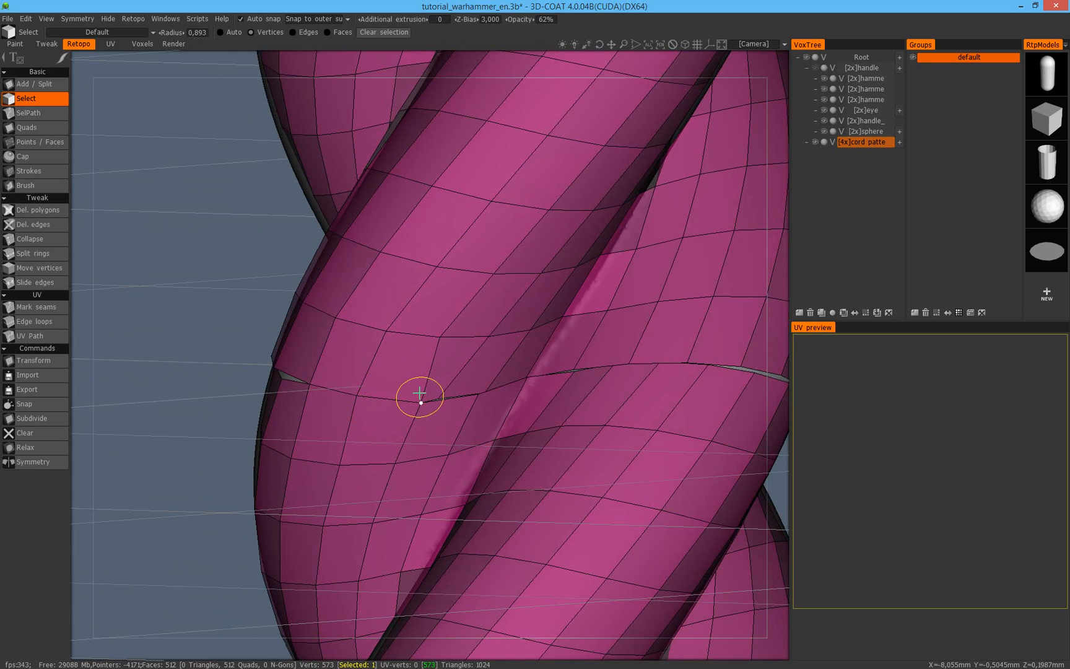
Weld the remaining vertex pairs around the cord until the gap between the two segments is fully closed.
mouse_move(485, 387)
middle_down()
mouse_move(447, 363)
mouse_move(423, 400)
mouse_move(366, 385)
mouse_move(406, 383)
mouse_move(413, 354)
mouse_move(397, 385)
mouse_move(476, 382)
mouse_move(370, 471)
mouse_move(370, 371)
mouse_move(382, 377)
mouse_move(351, 402)
middle_up()
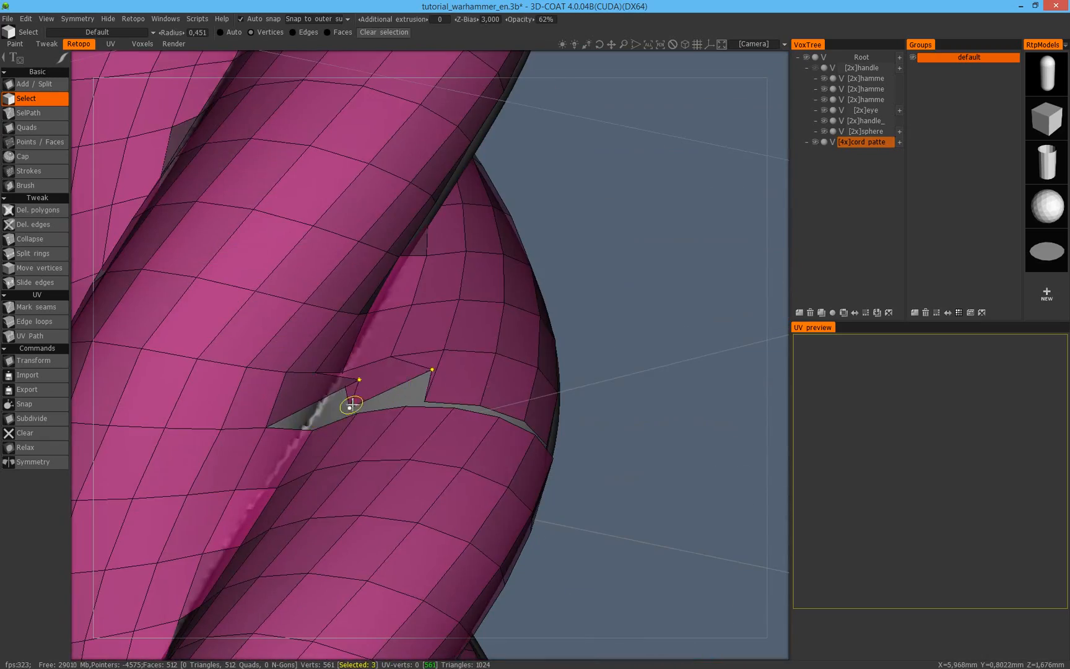
middle_drag(460, 377, 395, 415)
drag(396, 415, 417, 418)
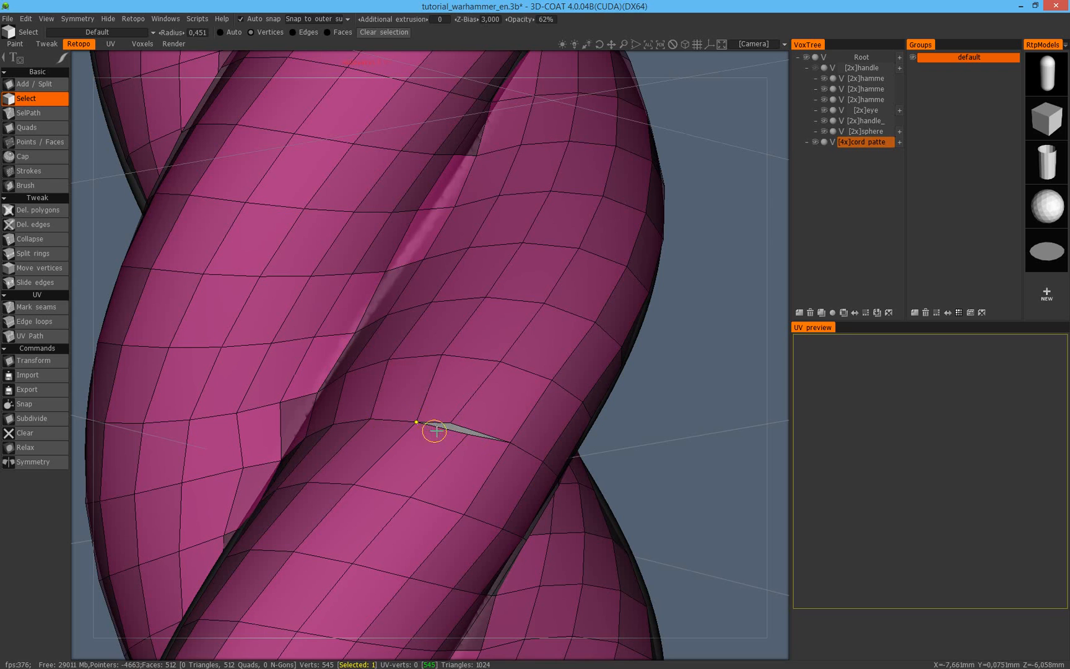
click(452, 422)
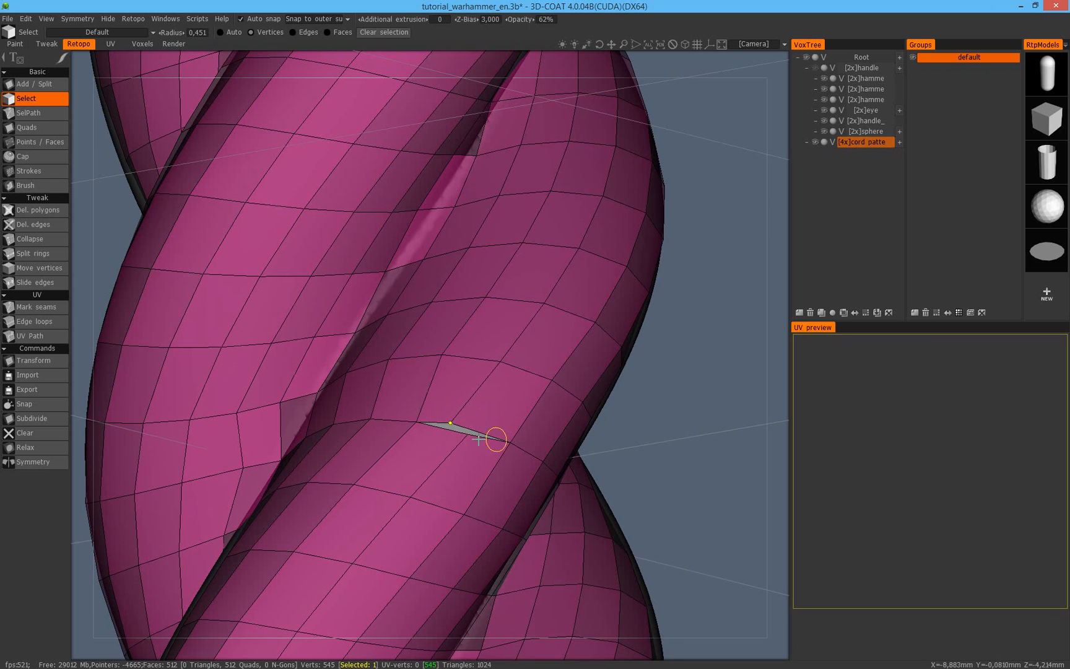
drag(449, 425, 470, 432)
middle_drag(478, 430, 441, 376)
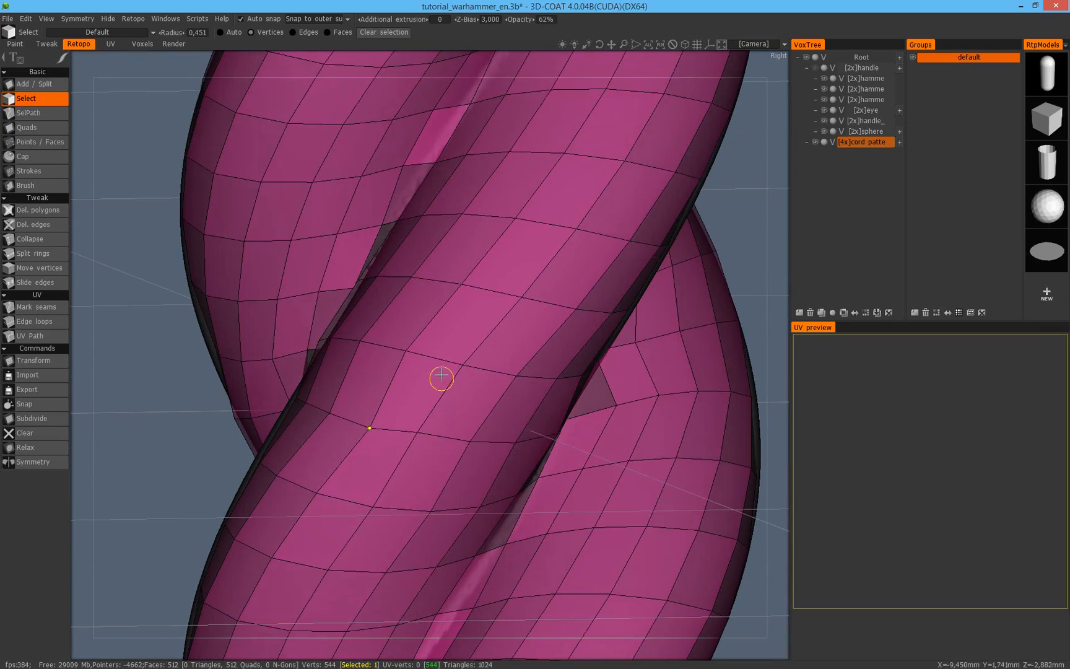
Inspect the joined cord segments along the seam from several sides, and clear the leftover selection.
middle_drag(569, 375, 489, 379)
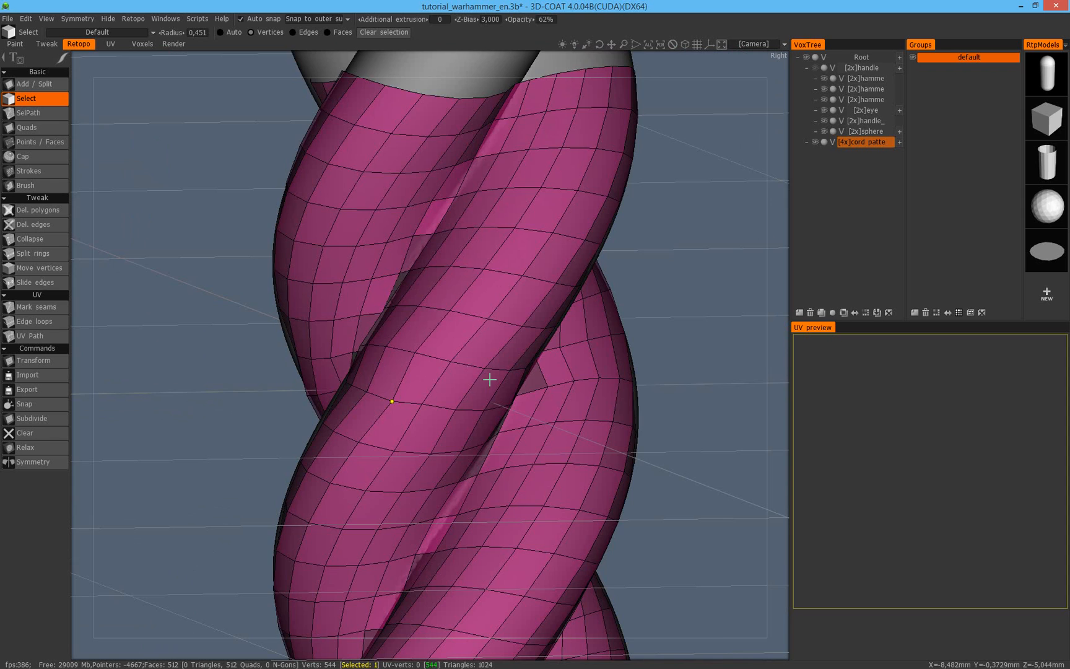
scroll(578, 416, down, 5)
key(KP_6)
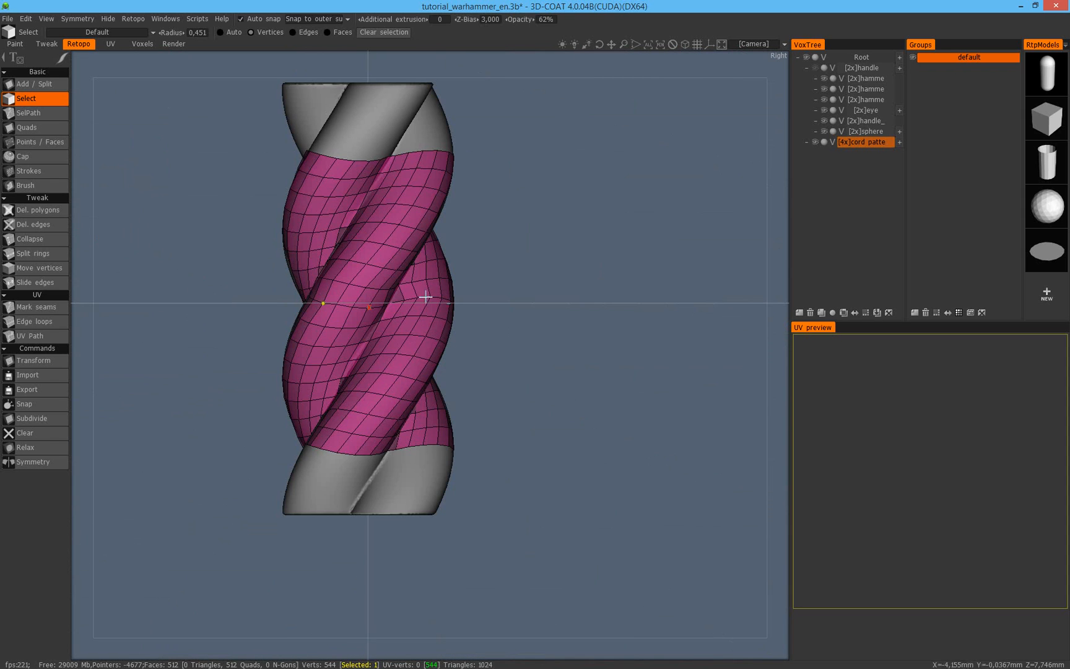
scroll(426, 298, up, 4)
middle_drag(465, 340, 568, 415)
scroll(420, 321, up, 1)
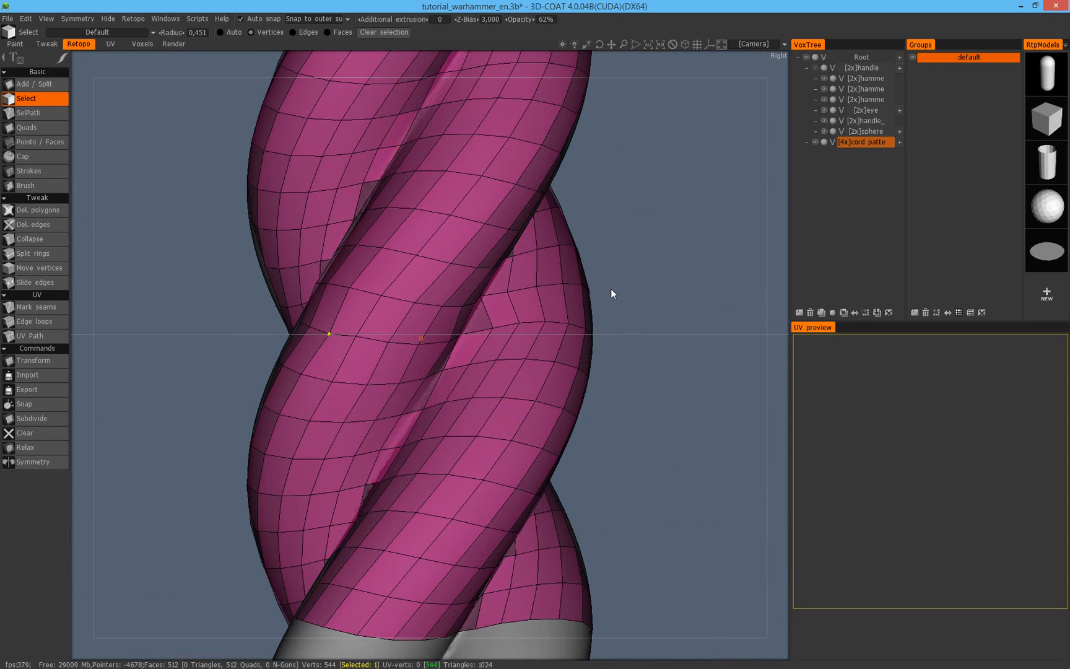
alt+drag(312, 327, 425, 340)
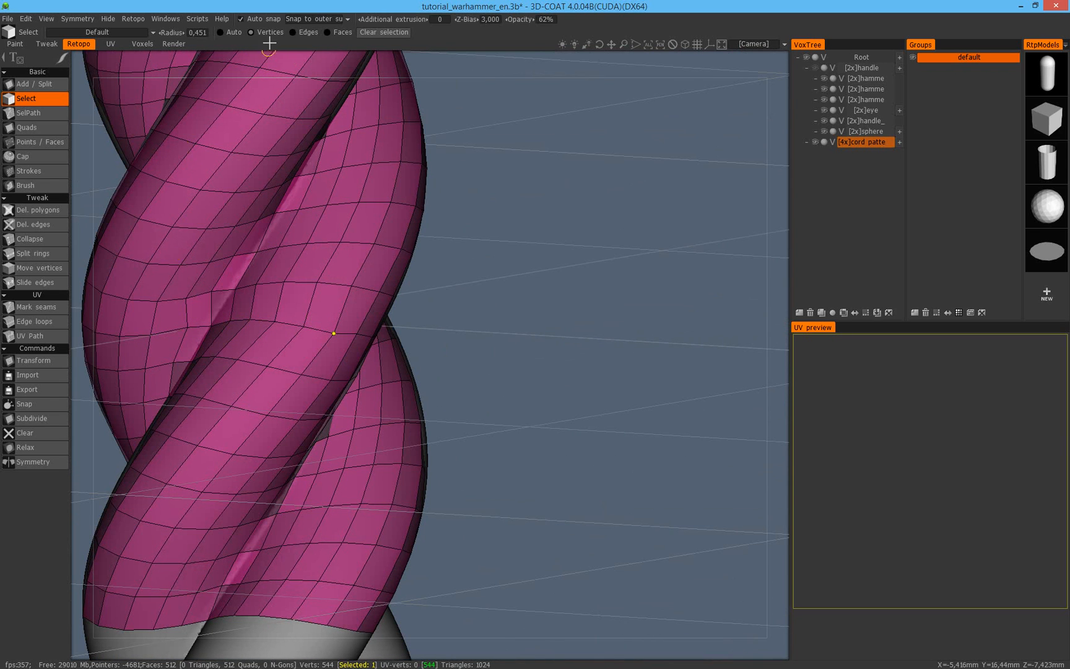
click(293, 34)
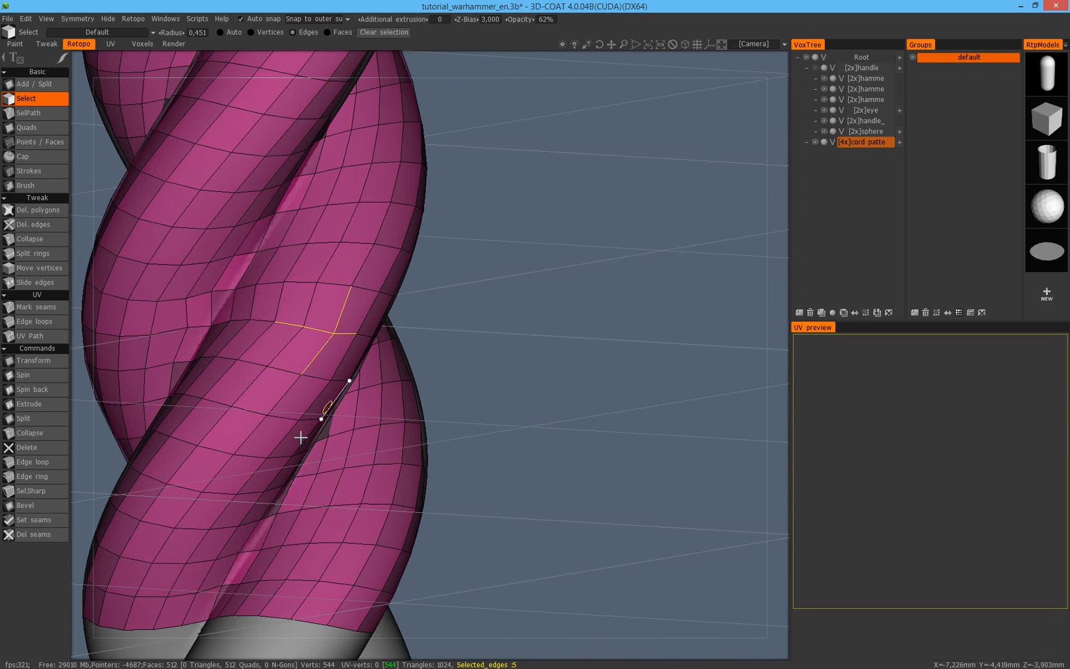
key(Escape)
alt+drag(320, 320, 333, 342)
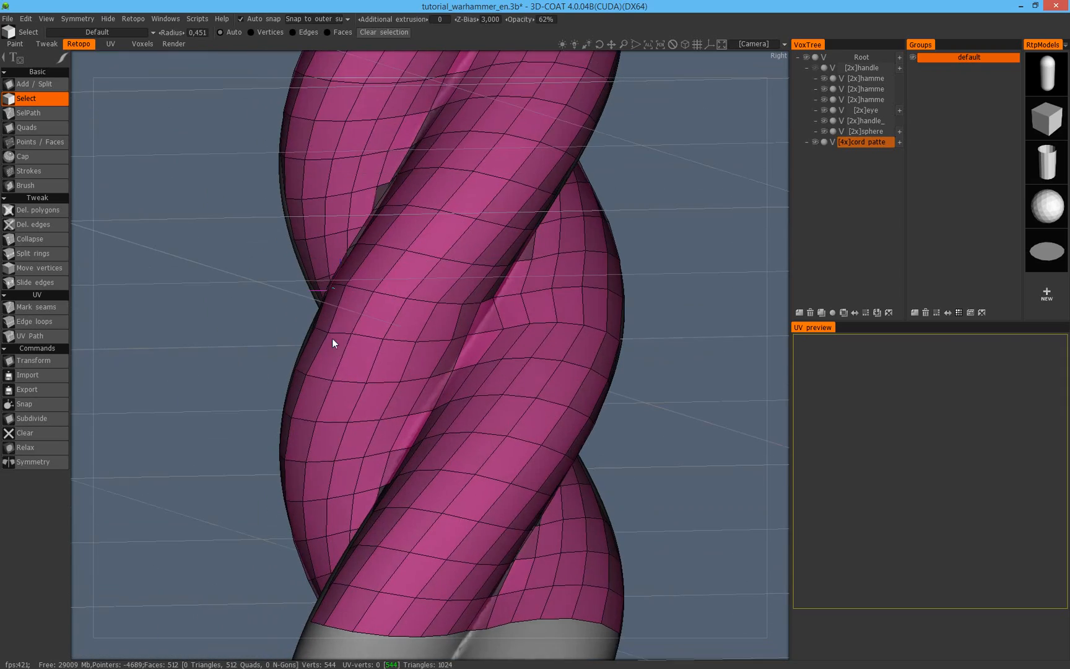
Select the full edge loop along the joined seam, convert it to vertices and snap them to the cord surface.
alt+drag(415, 306, 386, 302)
alt+drag(382, 359, 554, 215)
key(KP_6)
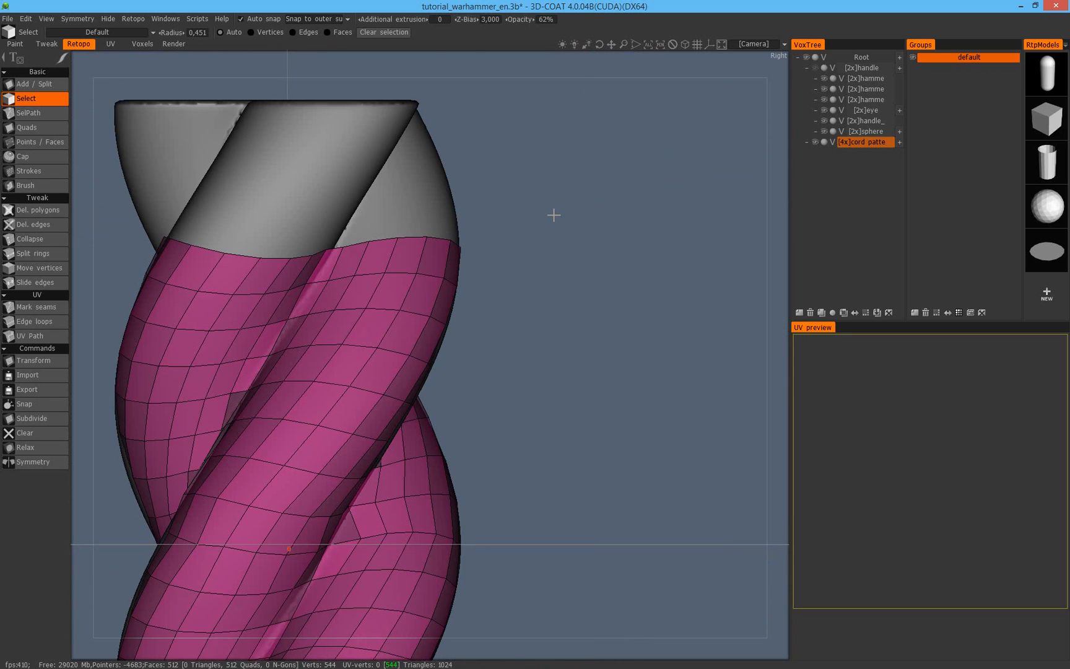
alt+middle_drag(554, 215, 621, 354)
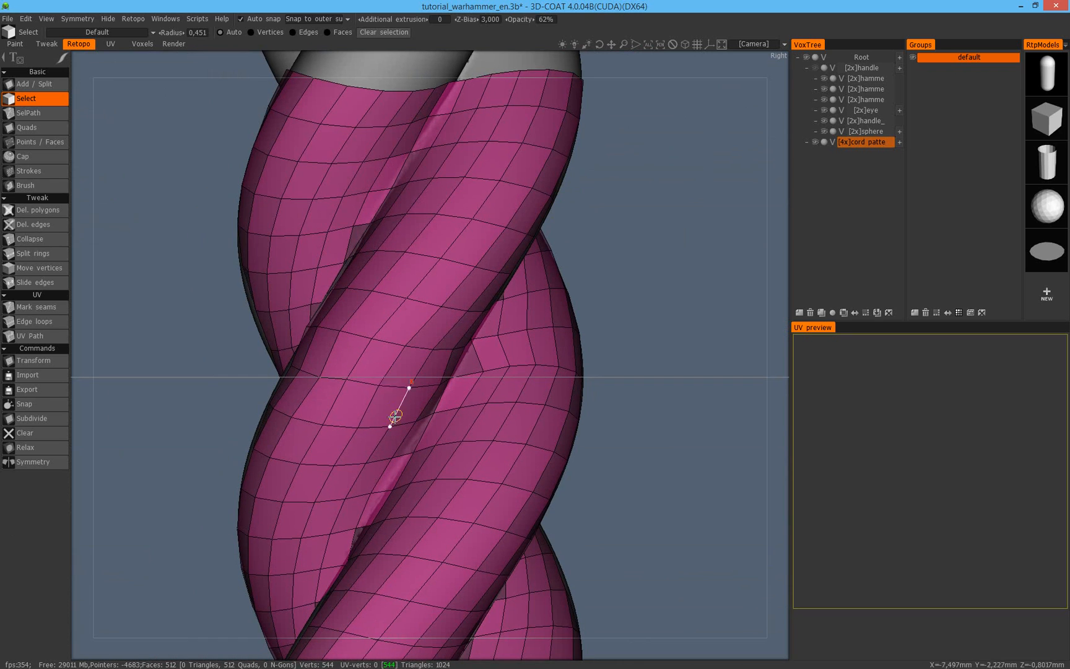
click(333, 377)
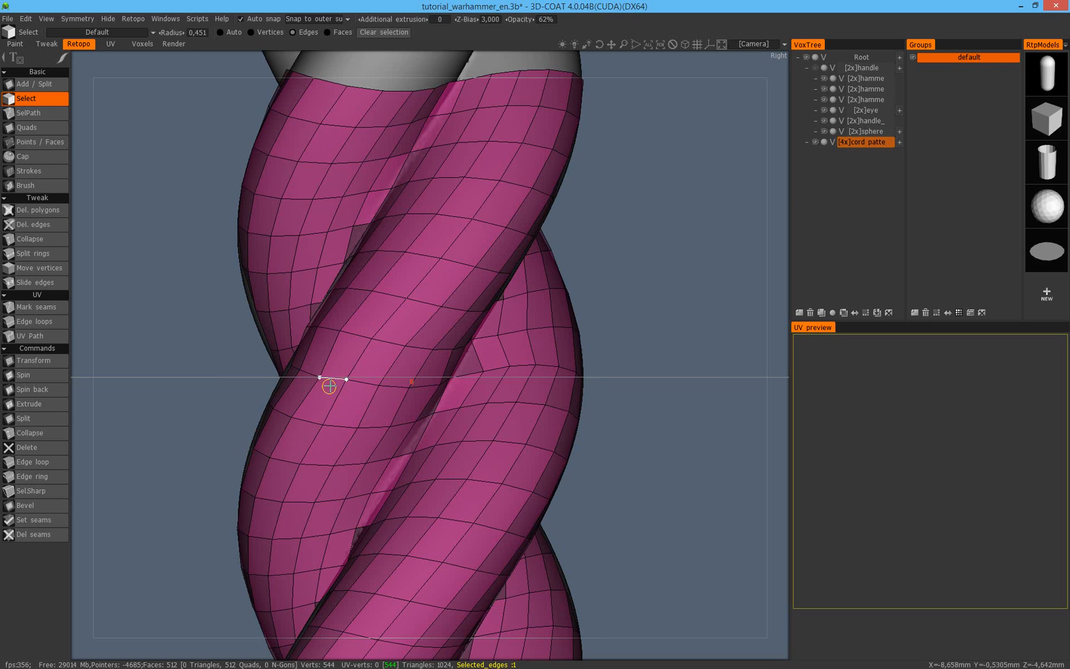
key(l)
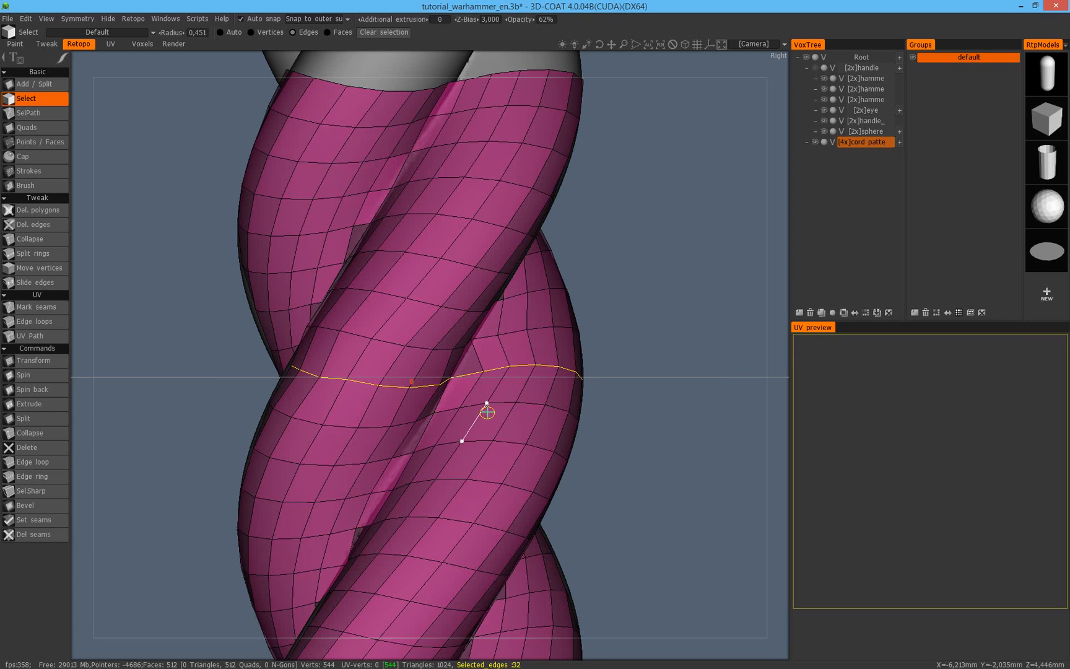
click(282, 32)
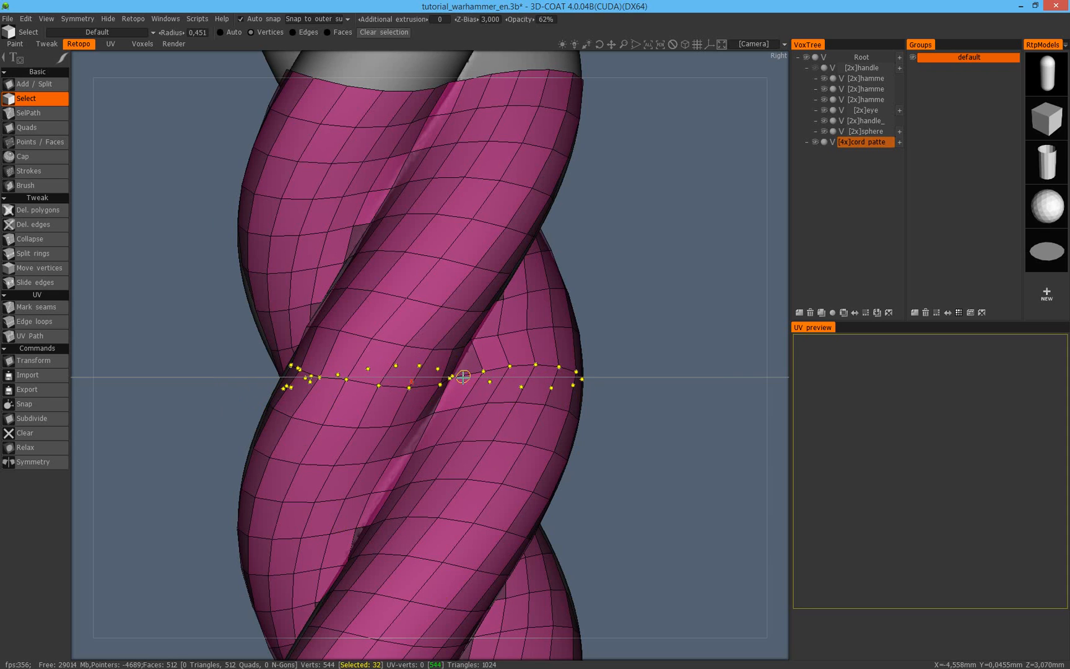
click(43, 404)
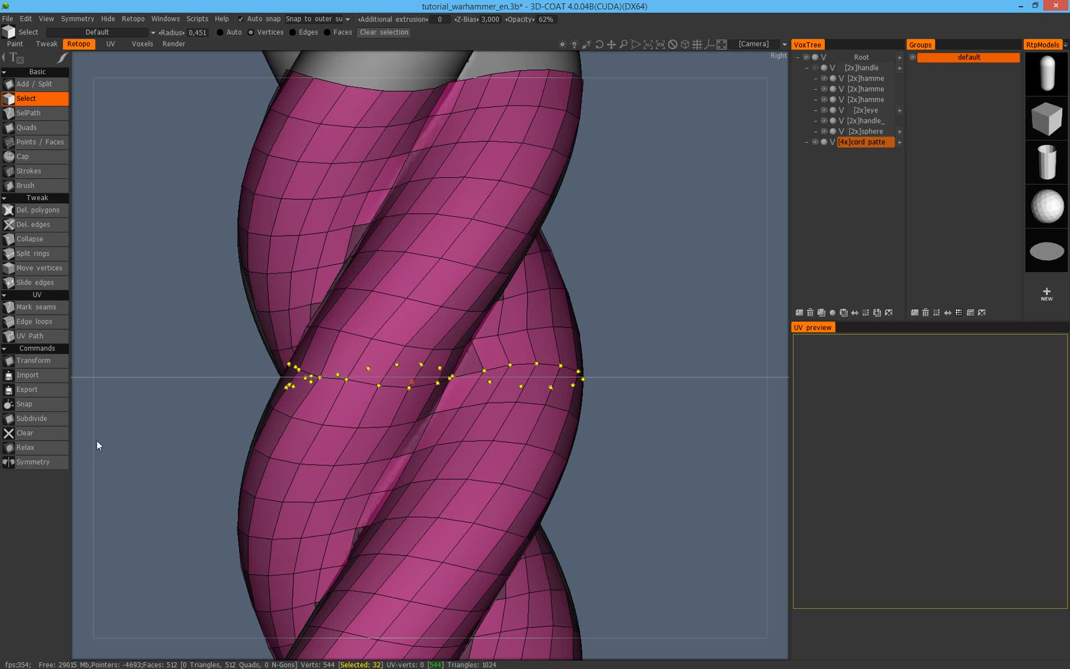
Replace the seam selection with one crosswise edge on each of the five rows above and five rows below the seam.
scroll(458, 331, down, 3)
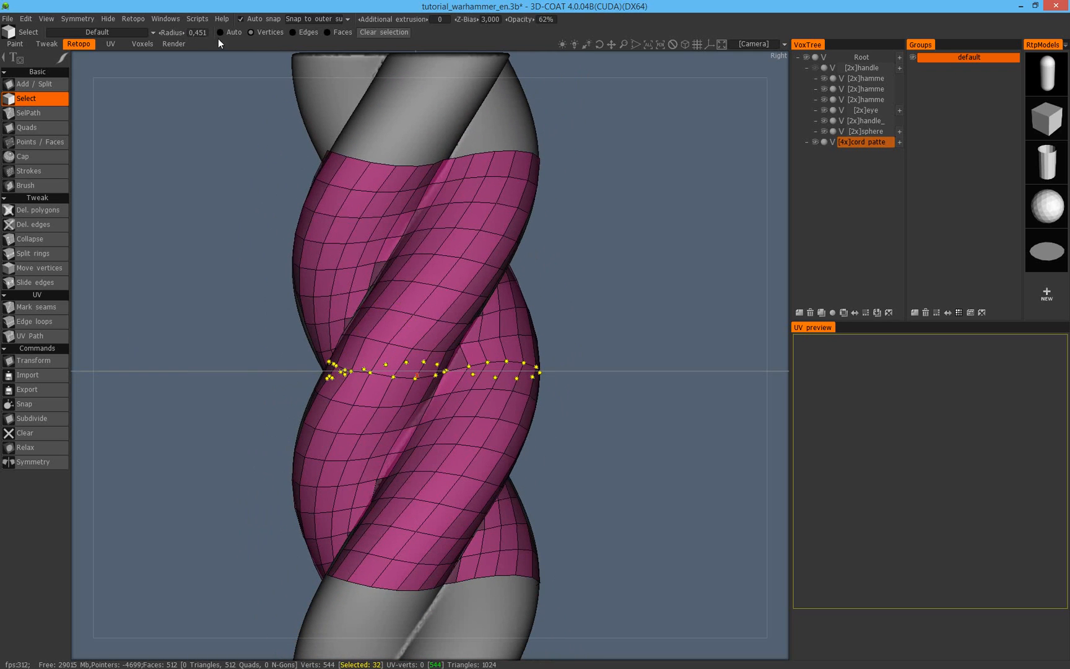
click(302, 33)
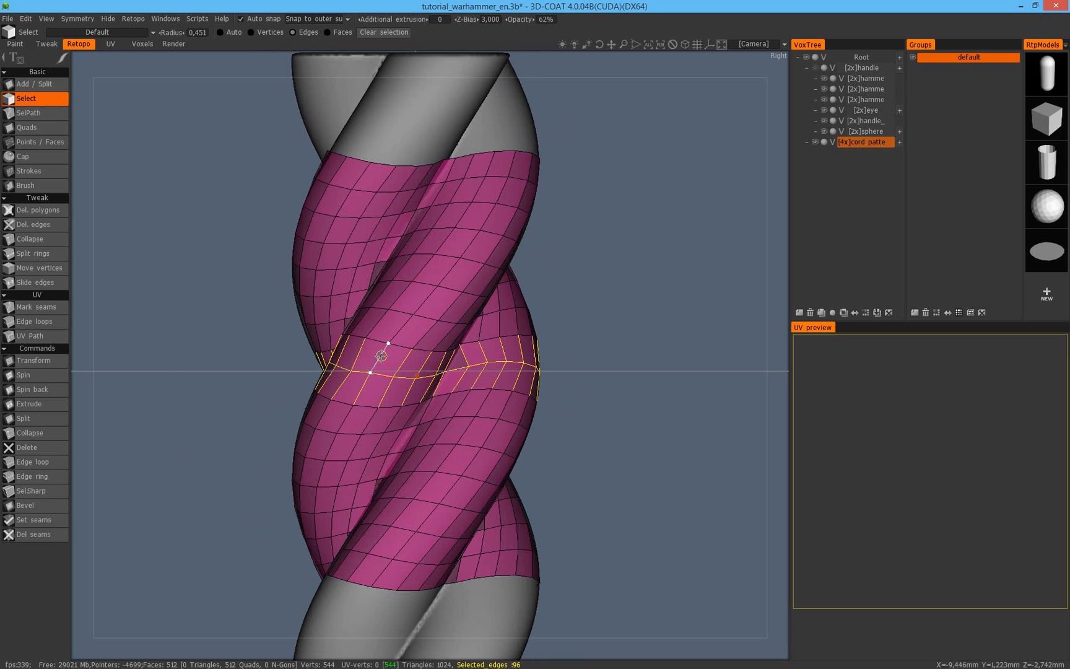
key(Escape)
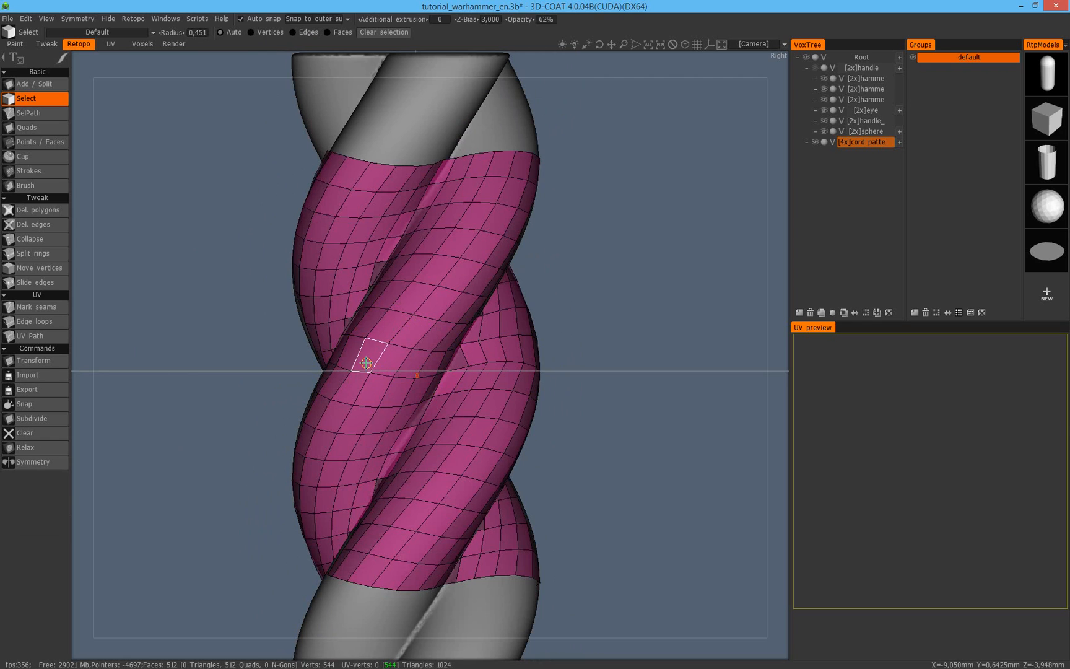
click(305, 33)
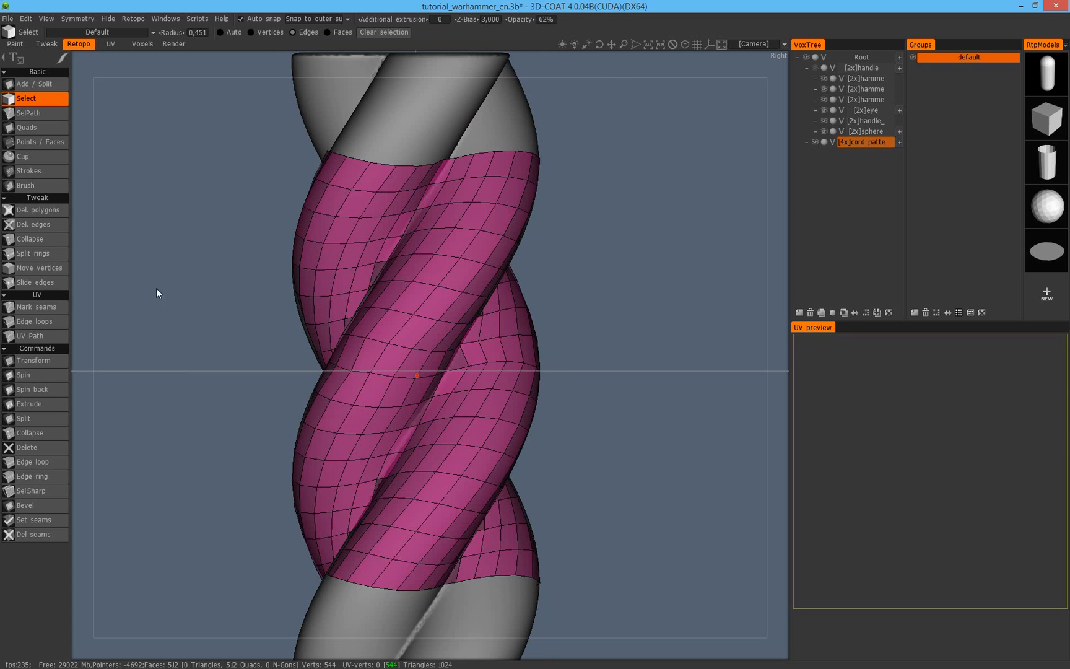
click(378, 341)
click(402, 312)
click(342, 402)
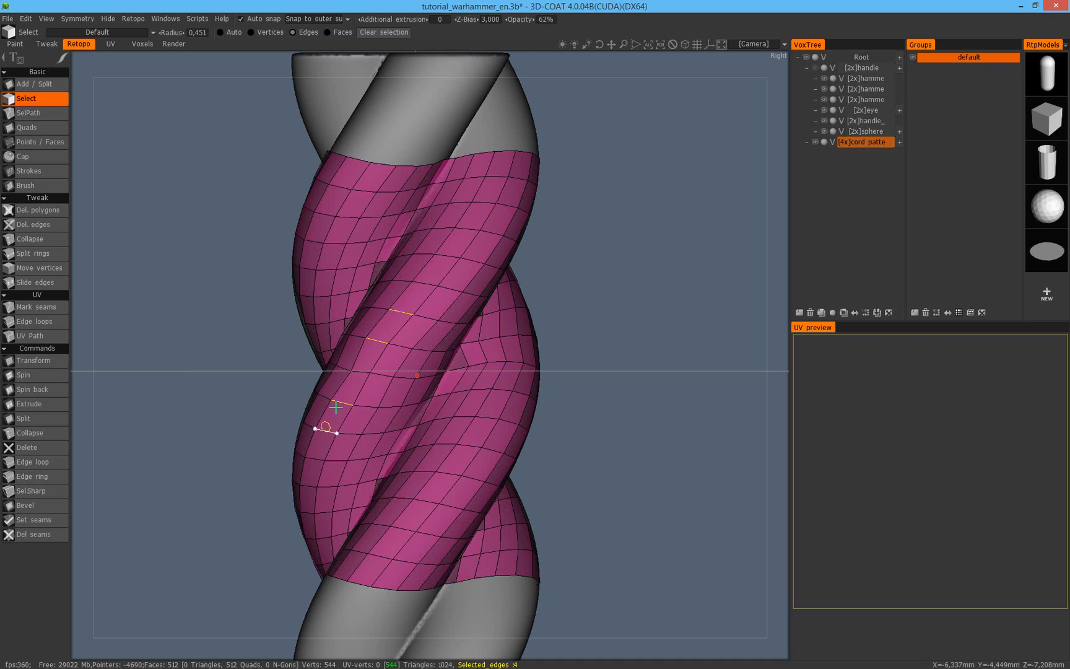
click(447, 259)
click(314, 464)
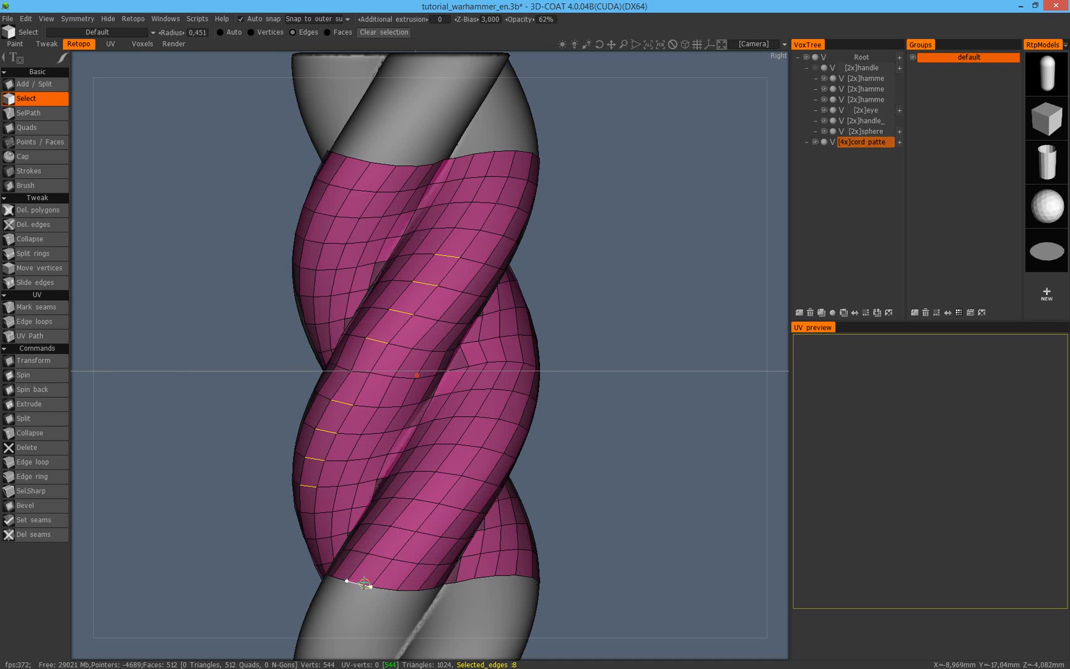
click(466, 231)
click(306, 511)
Extend the ten selected edges to complete edge loops around the cord.
alt+middle_drag(446, 398, 444, 362)
alt+right_drag(444, 362, 423, 355)
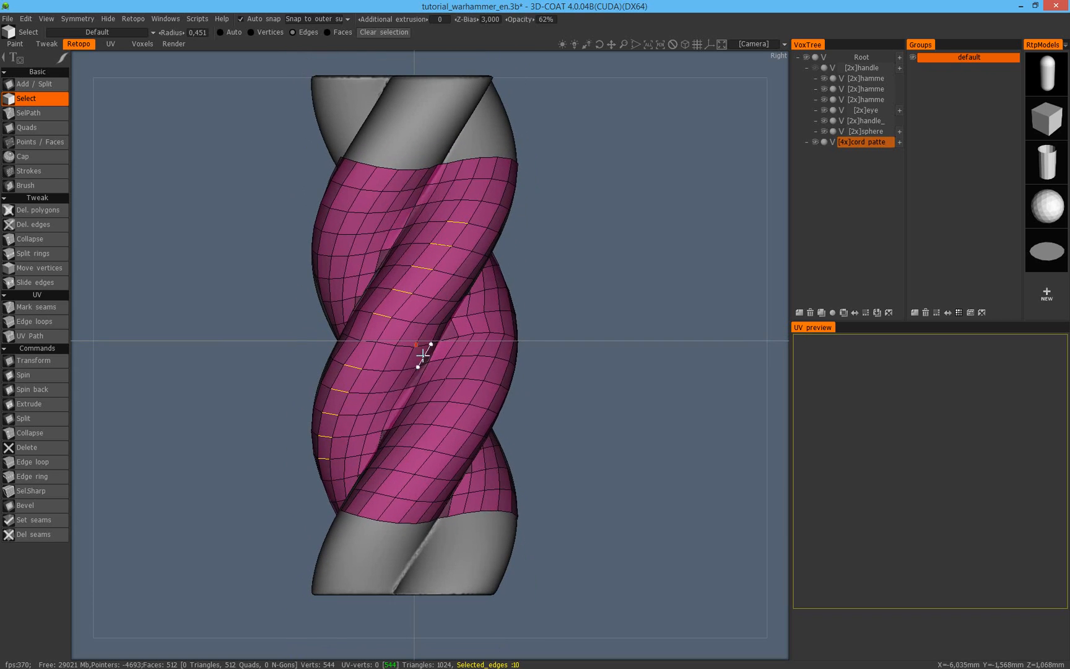
key(l)
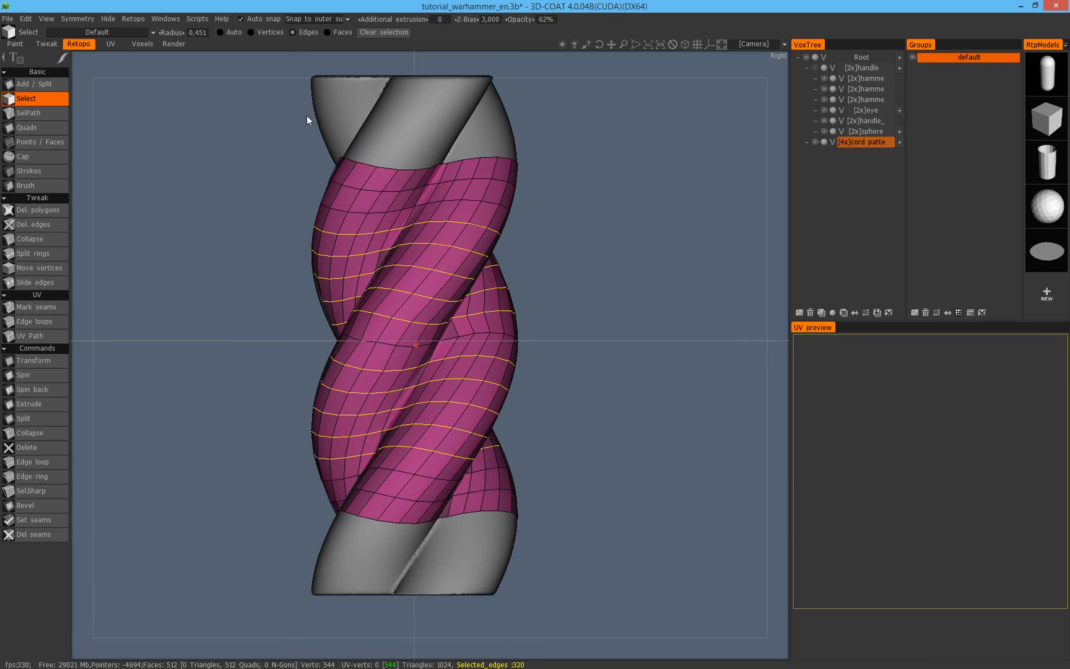
Convert the selected edge loops to vertices, snap them to the cord surface and clear the selection.
click(256, 32)
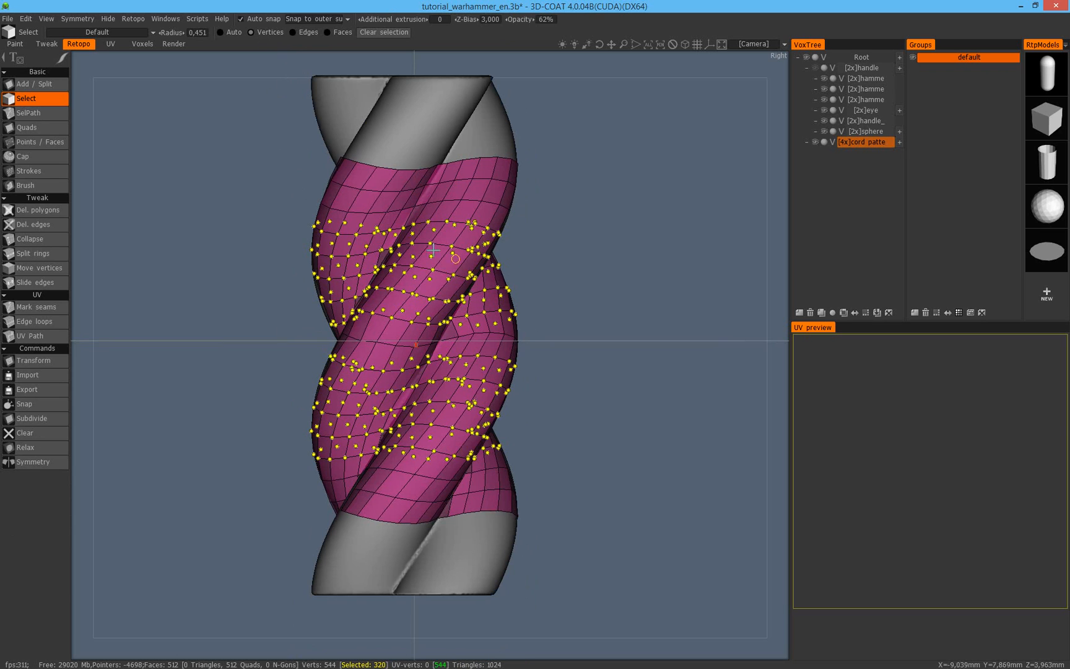
click(41, 402)
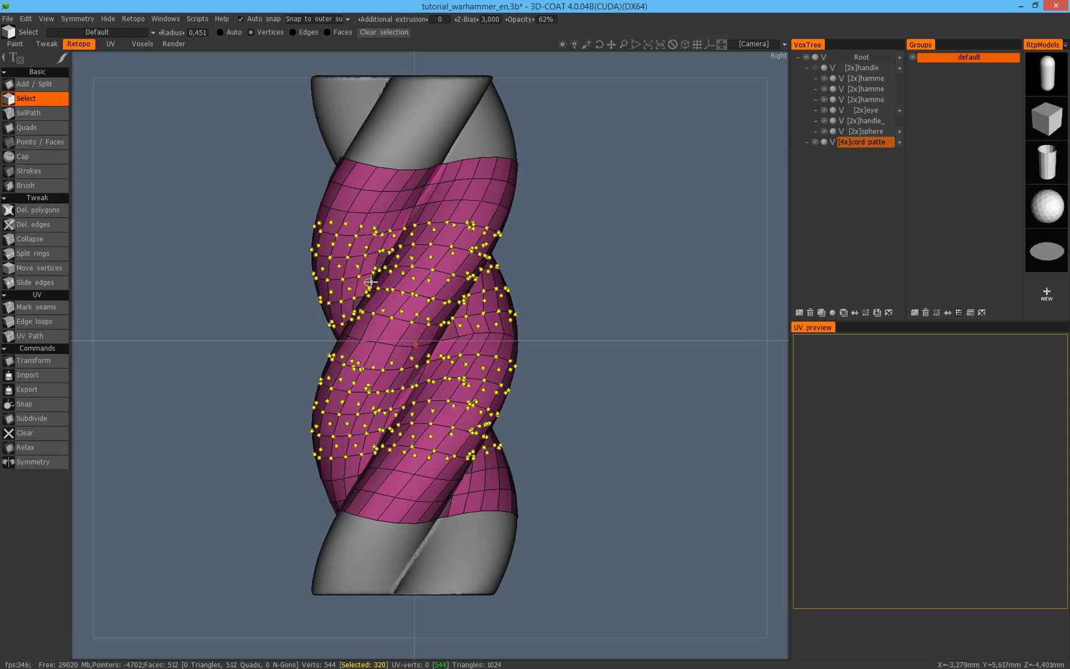
key(Escape)
alt+drag(384, 337, 307, 326)
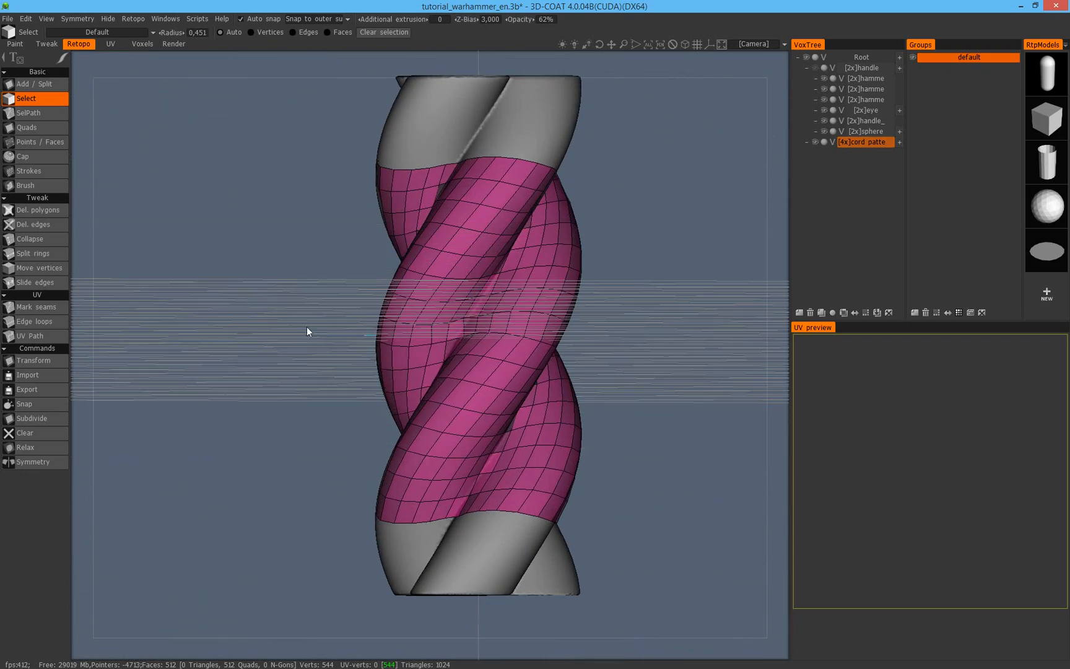
alt+drag(463, 336, 390, 309)
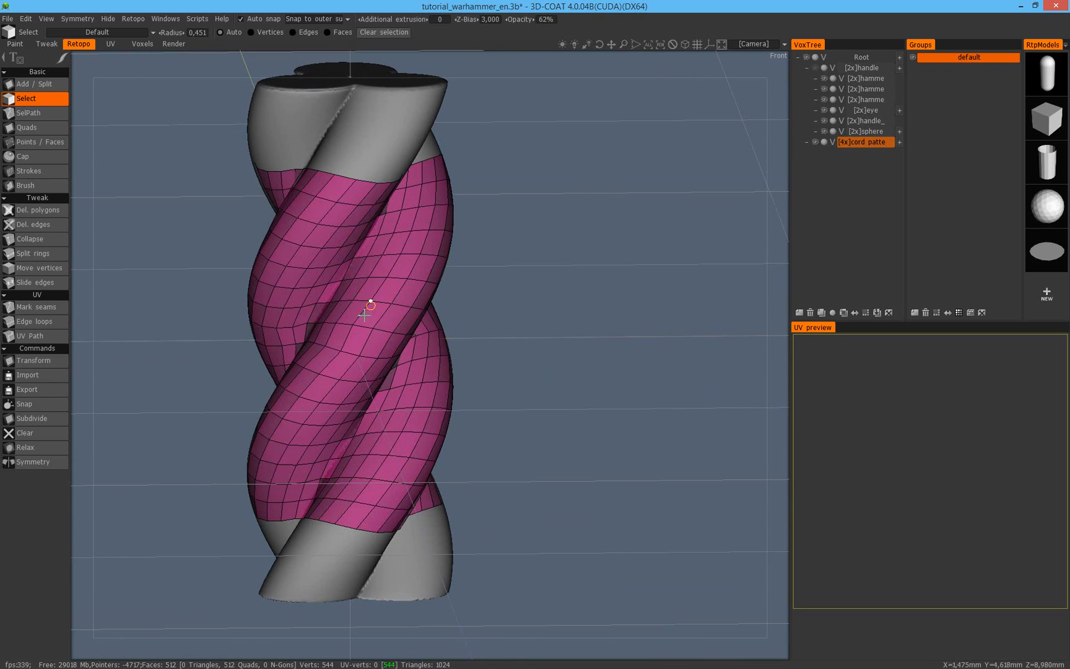
alt+drag(371, 311, 353, 358)
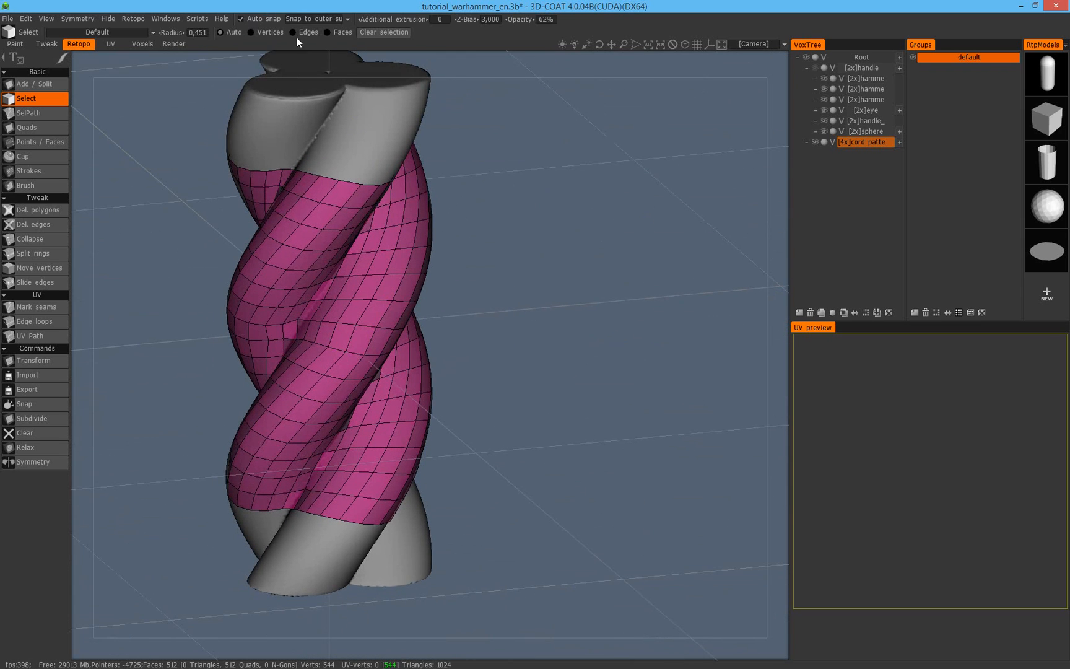
Select the full band of faces around the cord on both sides of the middle seam.
click(334, 33)
click(332, 357)
click(344, 337)
click(352, 318)
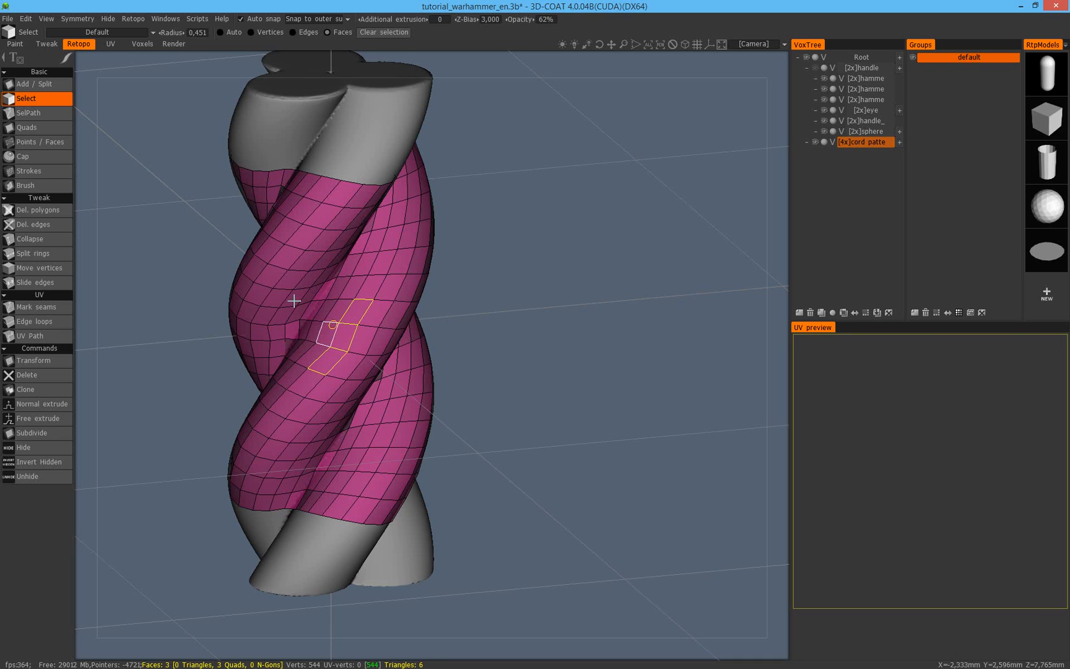
click(300, 65)
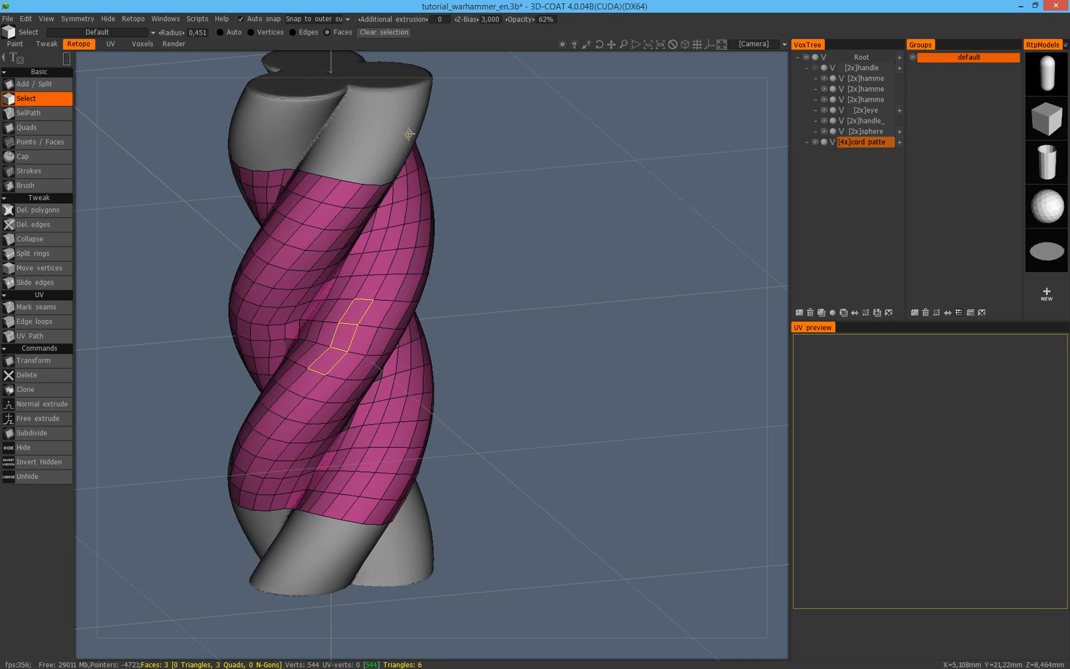
key(KP_6)
middle_drag(561, 470, 547, 189)
drag(547, 179, 220, 272)
drag(543, 174, 187, 279)
drag(404, 164, 353, 182)
alt+drag(574, 211, 368, 215)
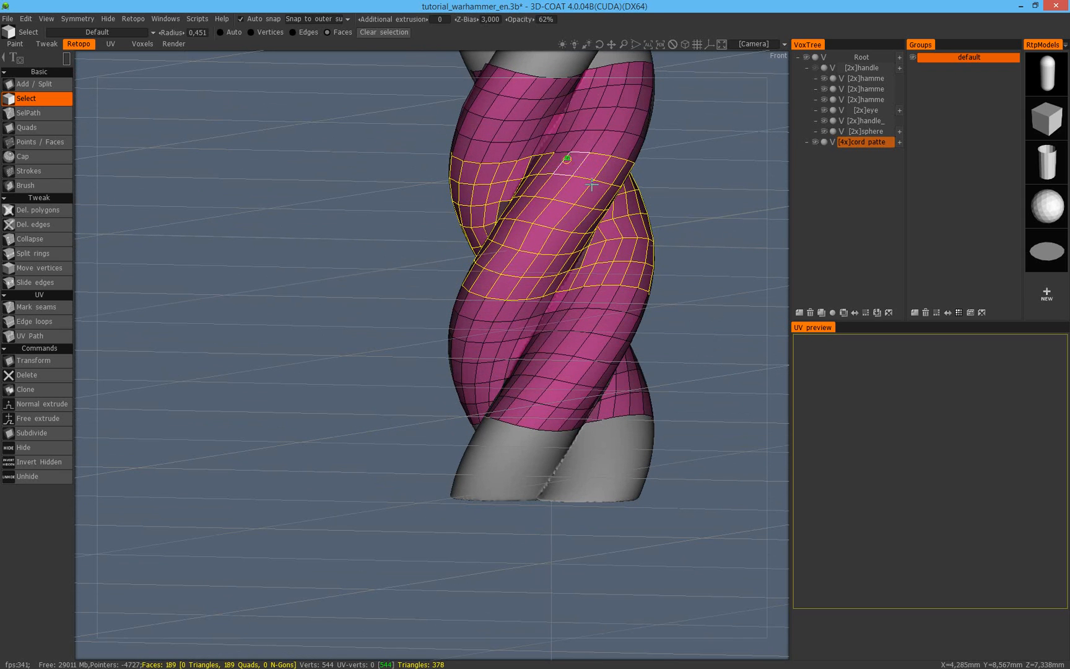
key(Escape)
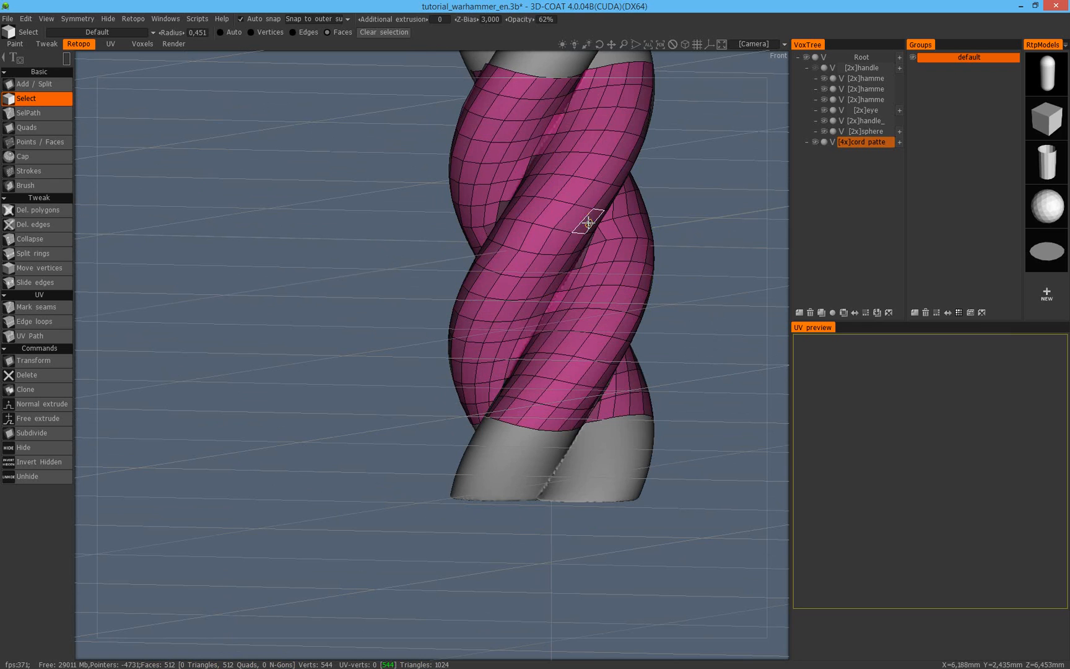
key(ctrl+z)
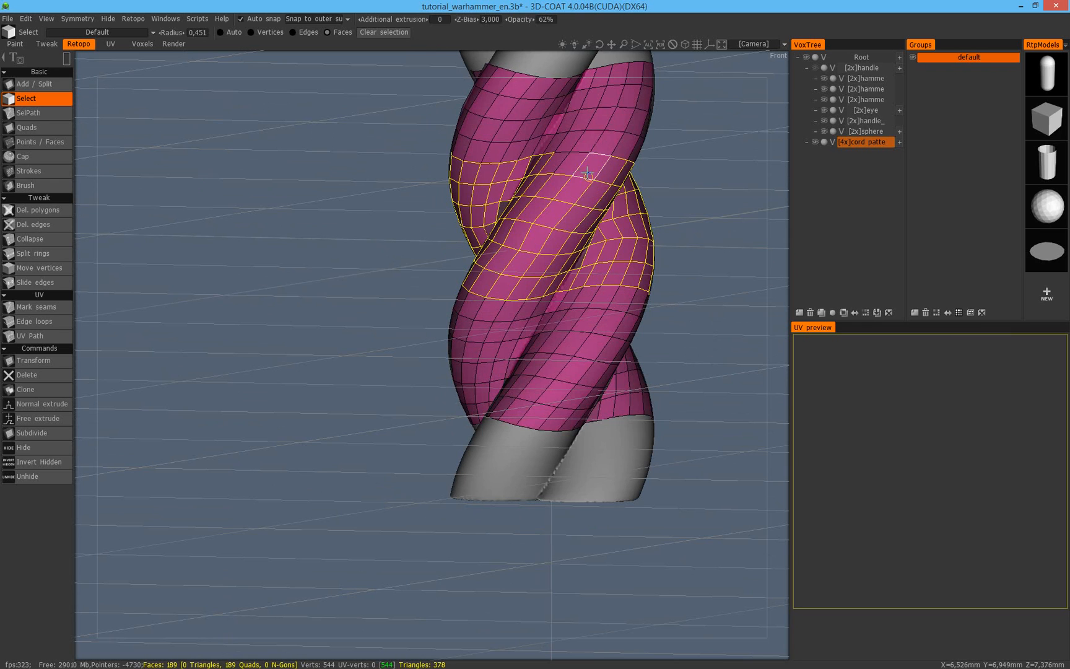
click(556, 175)
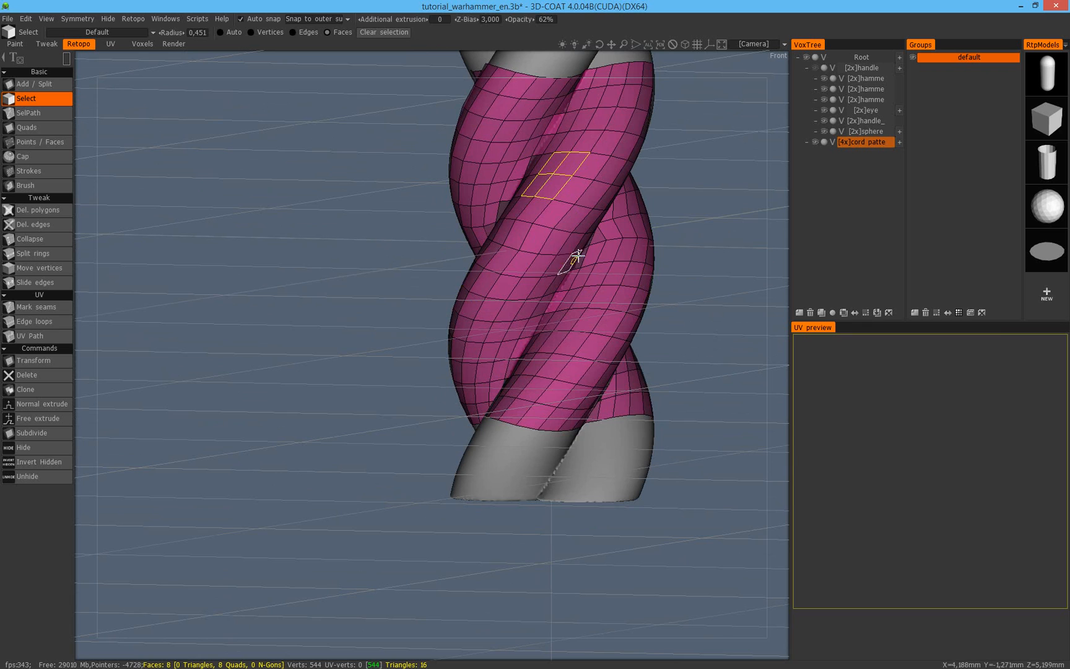
key(ctrl+z)
Convert the selected face band to vertices, relax them five times and clear the selection.
key(KP_3)
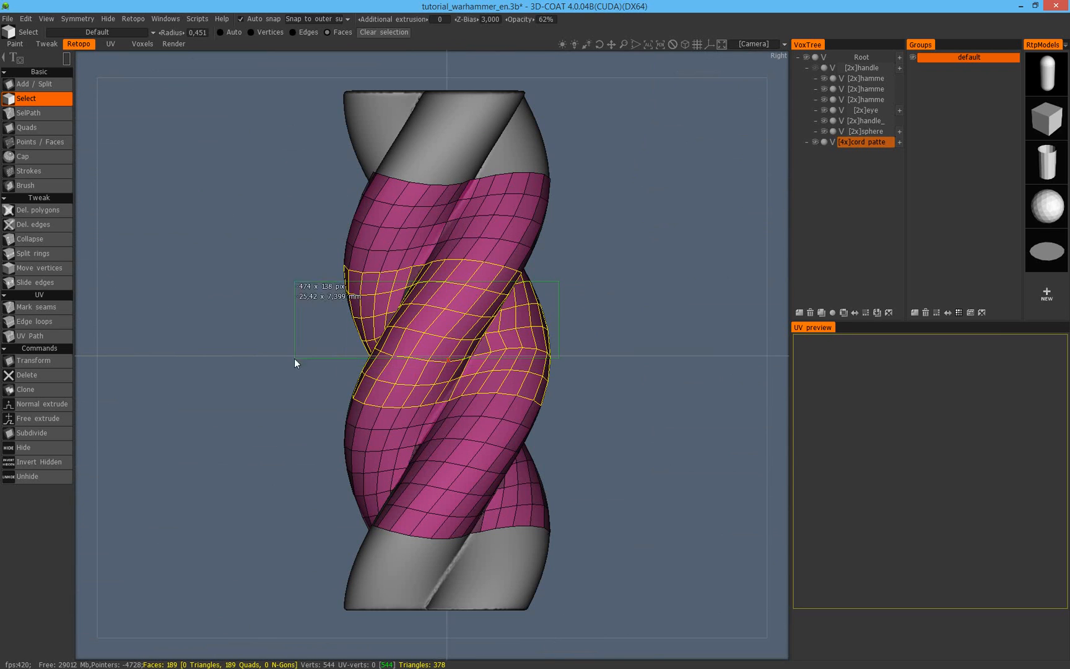
alt+drag(547, 365, 317, 319)
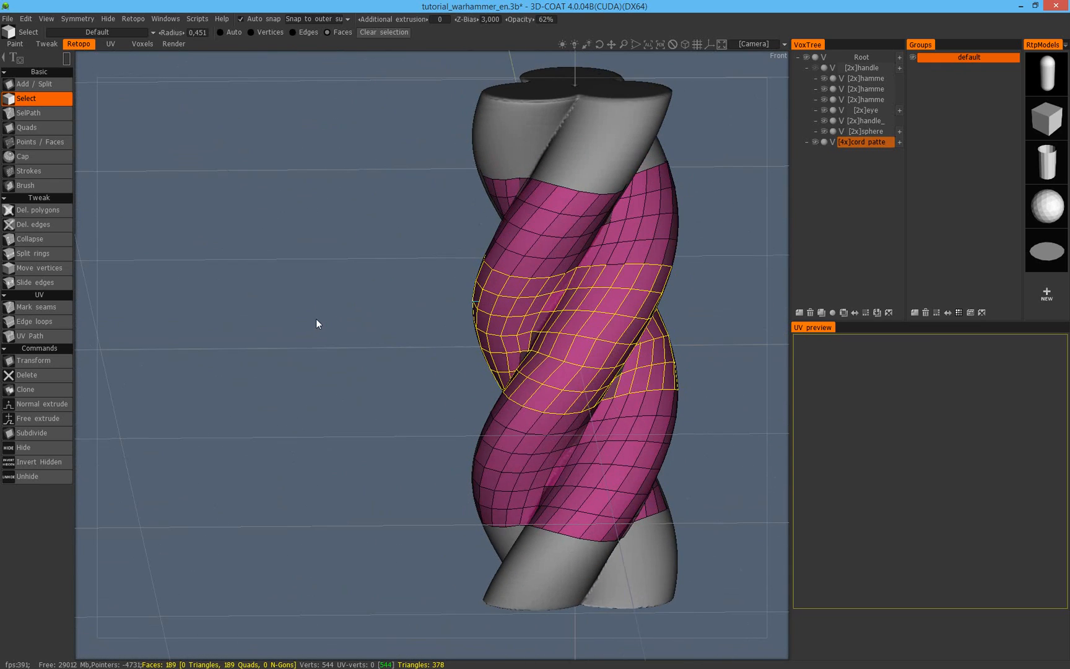
click(253, 32)
alt+drag(548, 325, 728, 156)
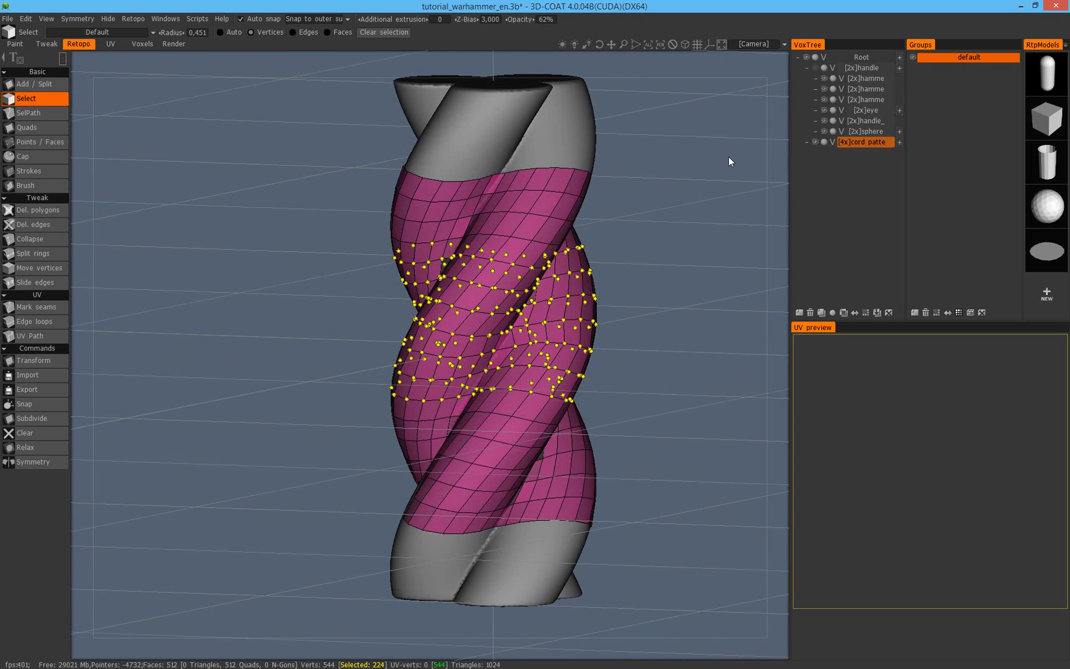
key(shift)
alt+drag(634, 418, 202, 390)
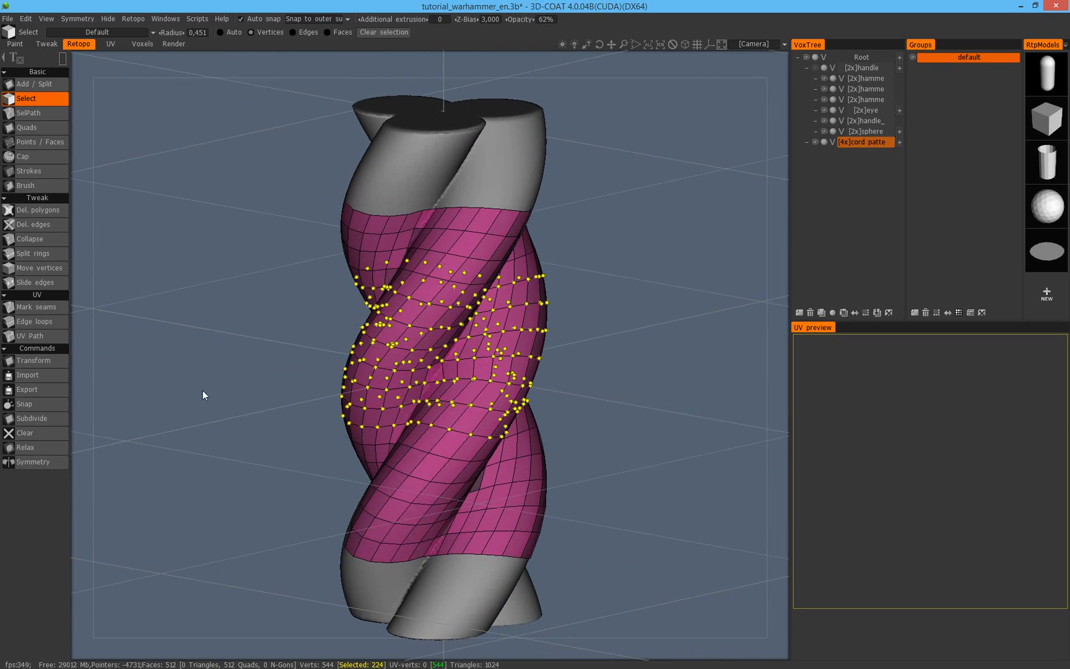
click(41, 447)
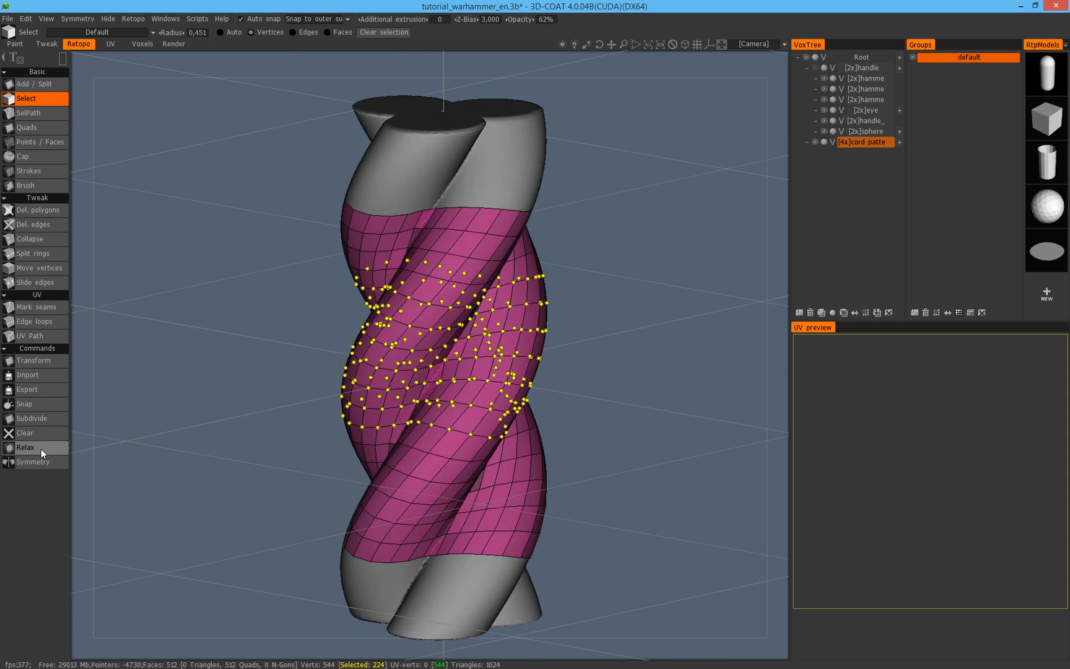
click(43, 447)
click(49, 449)
click(47, 448)
click(47, 449)
click(581, 370)
Inspect the flow of the relaxed polygons around the middle seam from several angles and in side view.
alt+drag(448, 403, 540, 226)
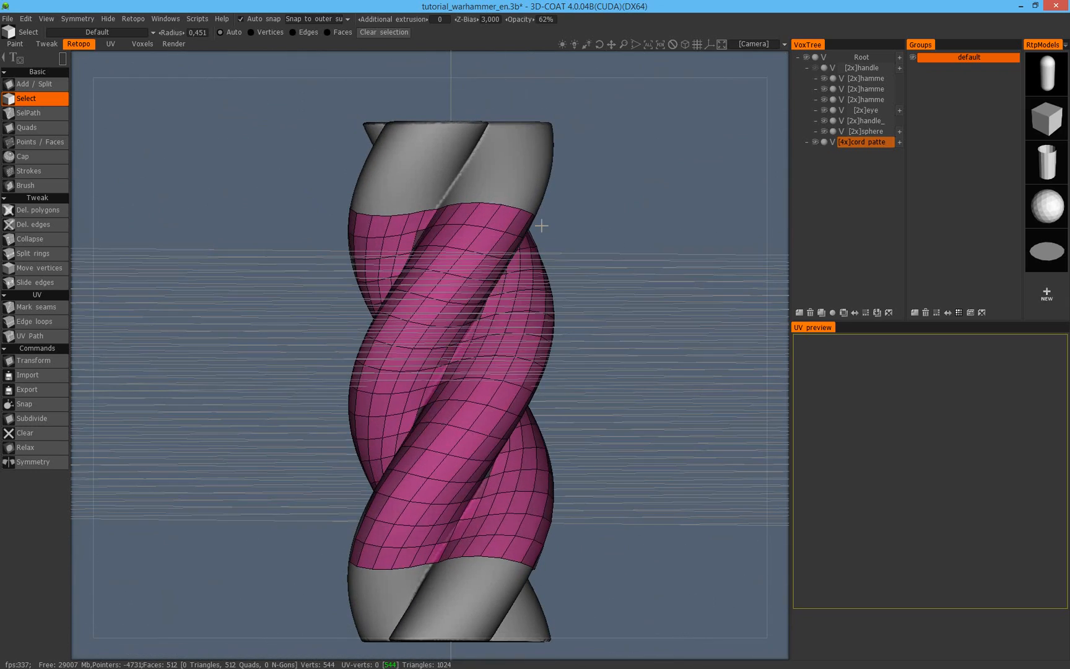
key(KP_6)
middle_drag(507, 501, 485, 365)
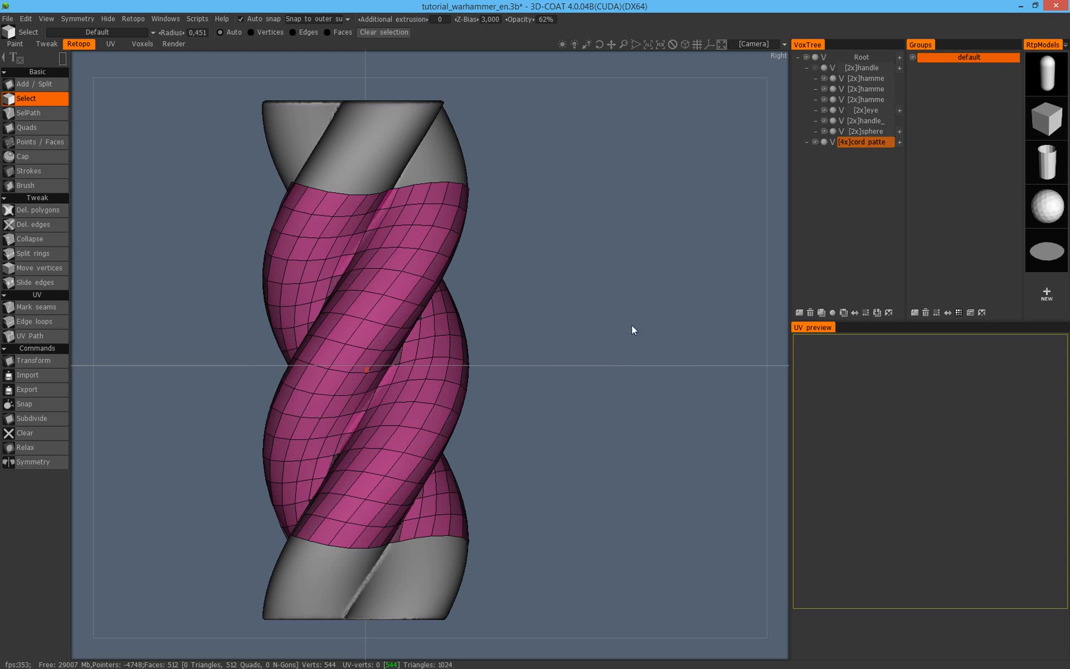
scroll(422, 304, down, 2)
alt+drag(408, 286, 393, 307)
alt+right_drag(468, 320, 472, 289)
key(KP_6)
alt+middle_drag(540, 472, 549, 414)
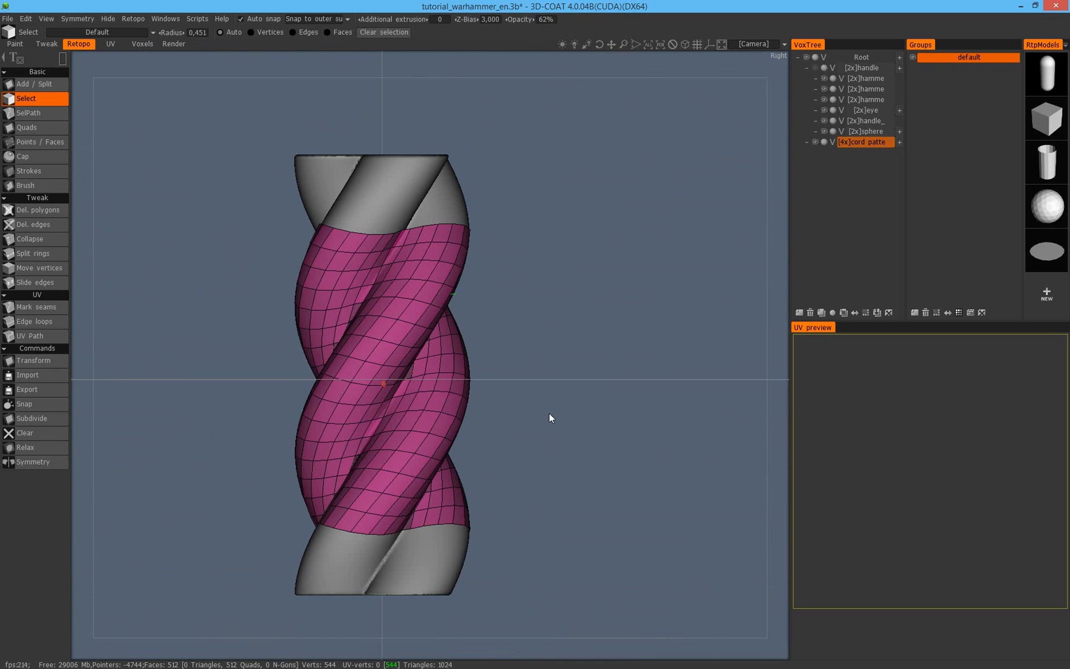
Start transforming the whole retopo mesh, centre the gizmo on its mass and set the X, Y and Z position to 0.
click(44, 362)
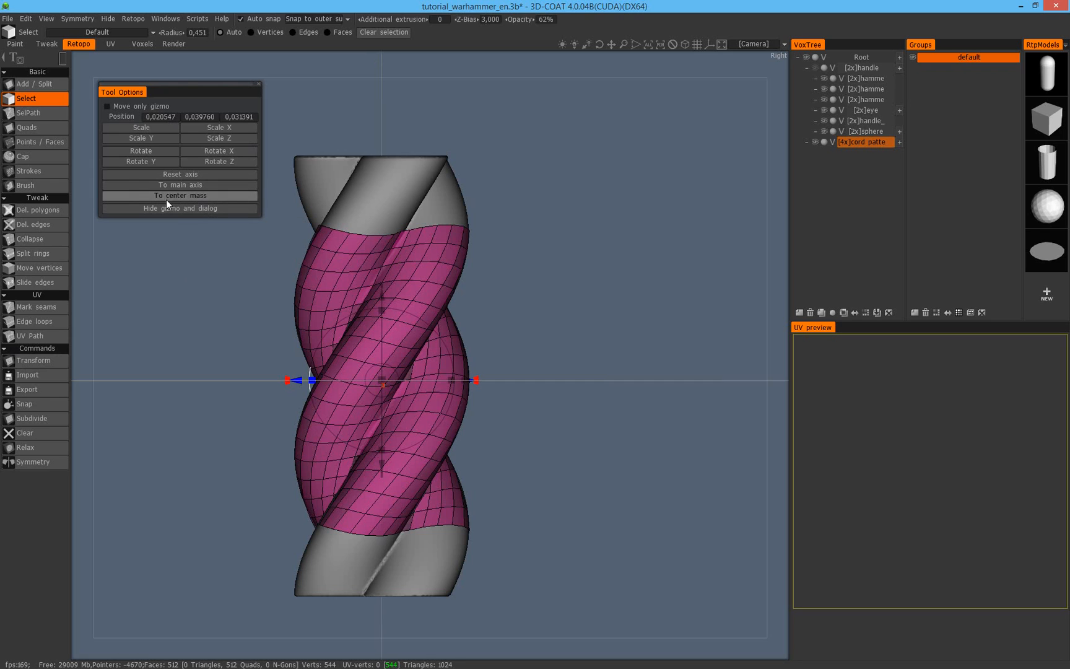
click(202, 195)
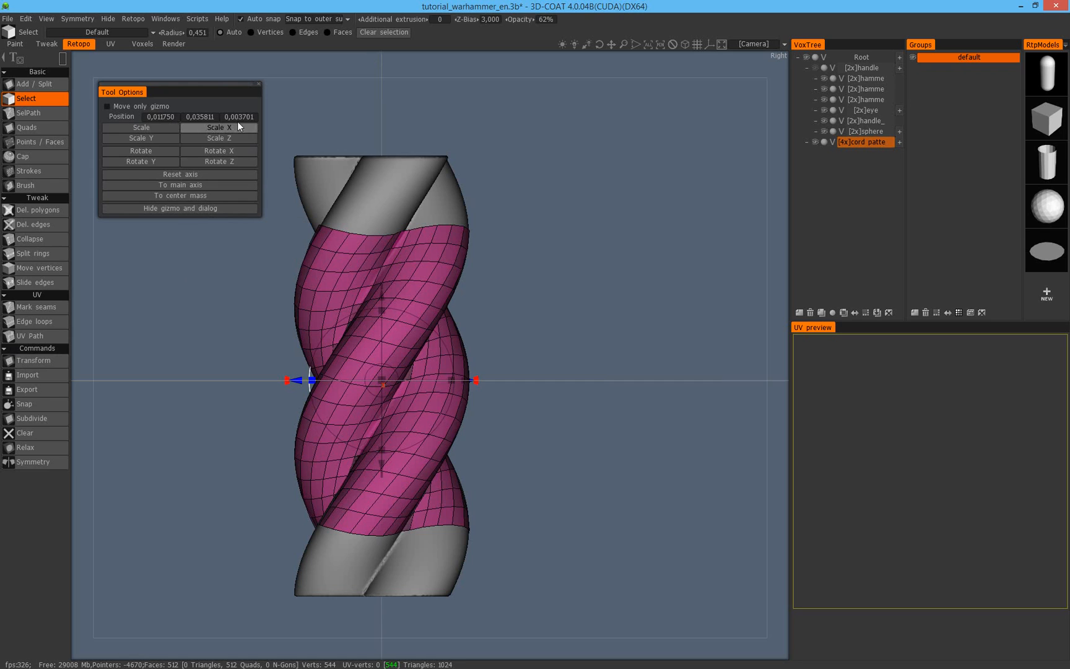
click(214, 117)
text(0)
key(Return)
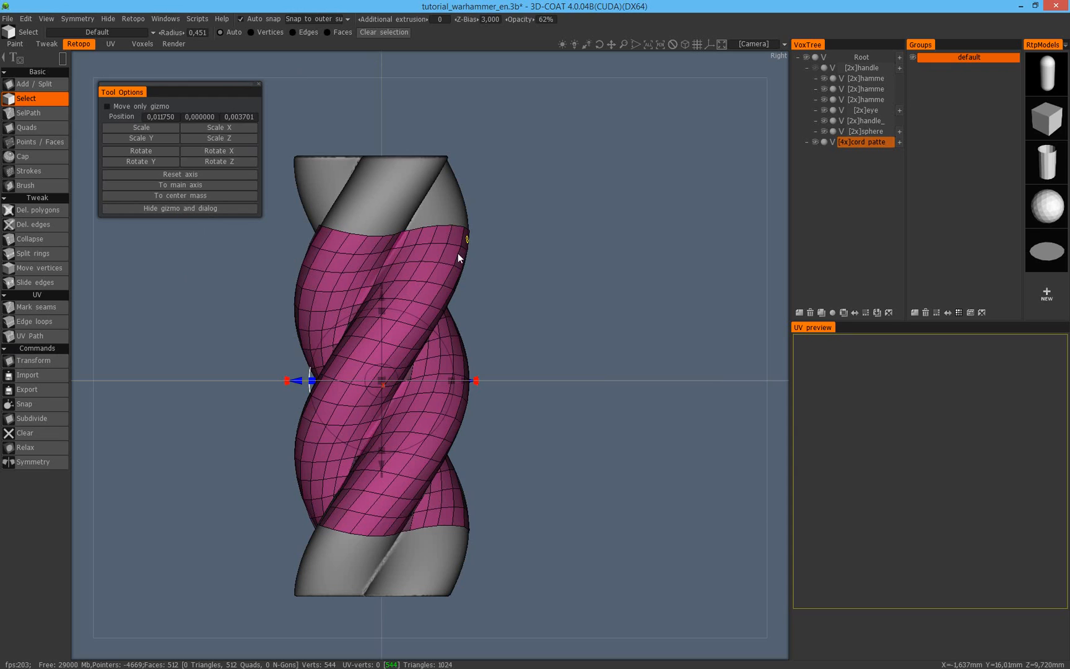
click(168, 116)
text(0)
key(Return)
click(237, 117)
text(0)
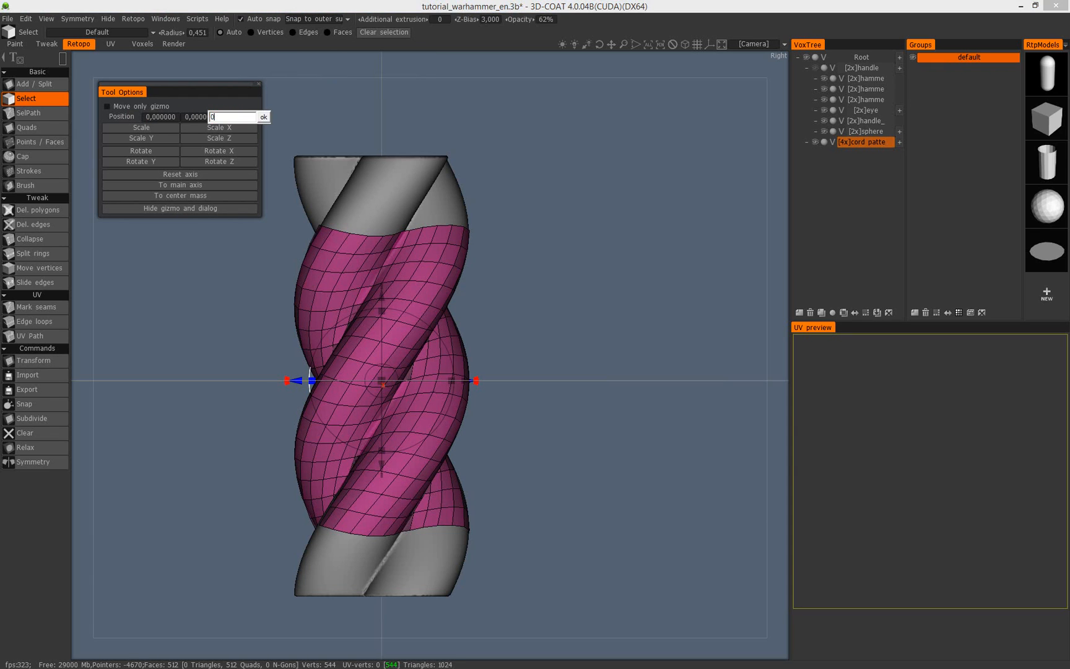
key(Return)
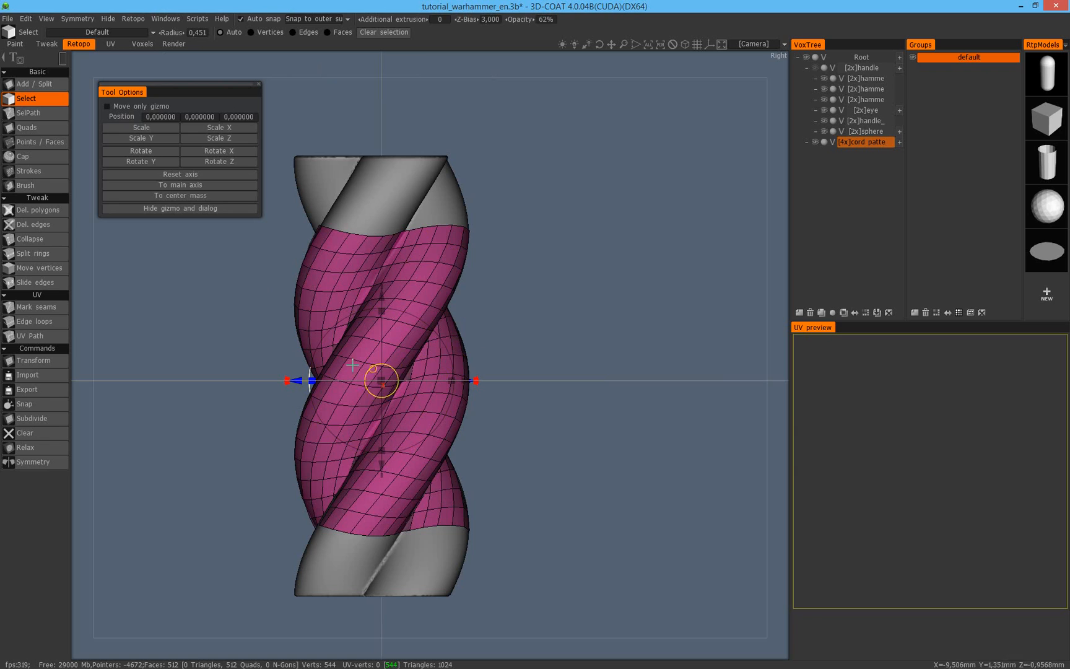
Export the retopo mesh as an OBJ file named cord into the WarAxe folder.
click(136, 20)
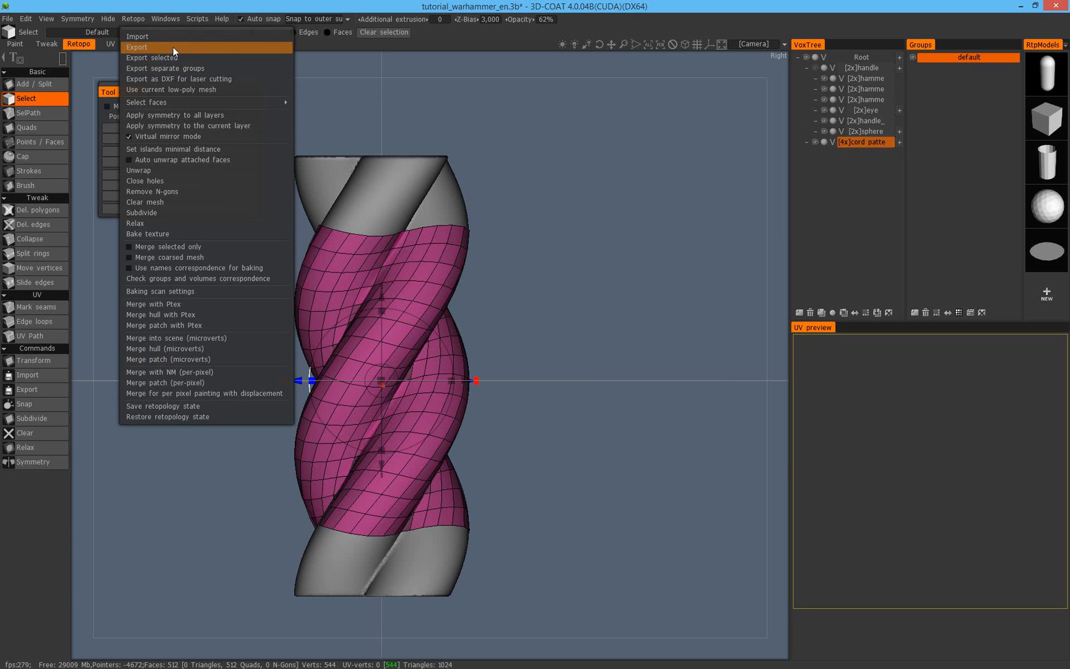
click(144, 47)
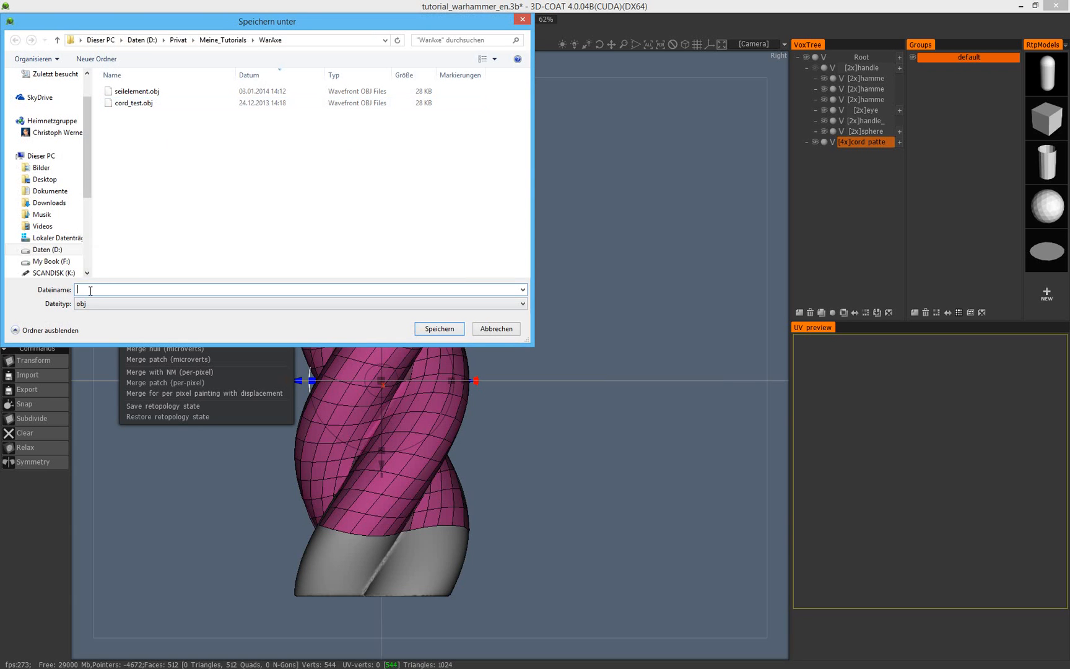
text(cord)
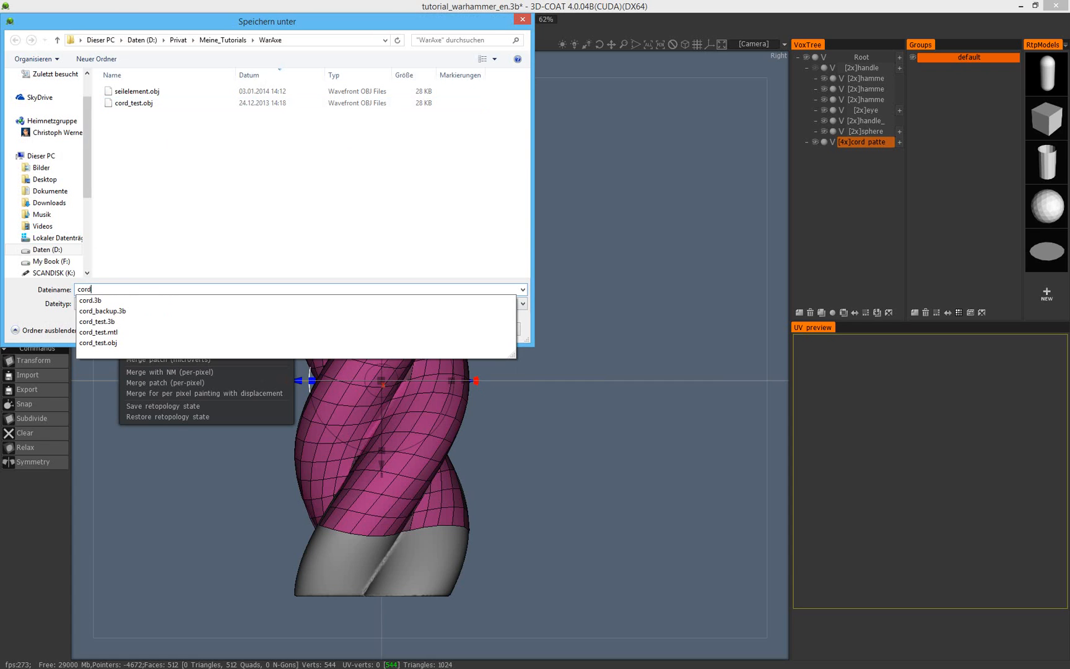
click(20, 289)
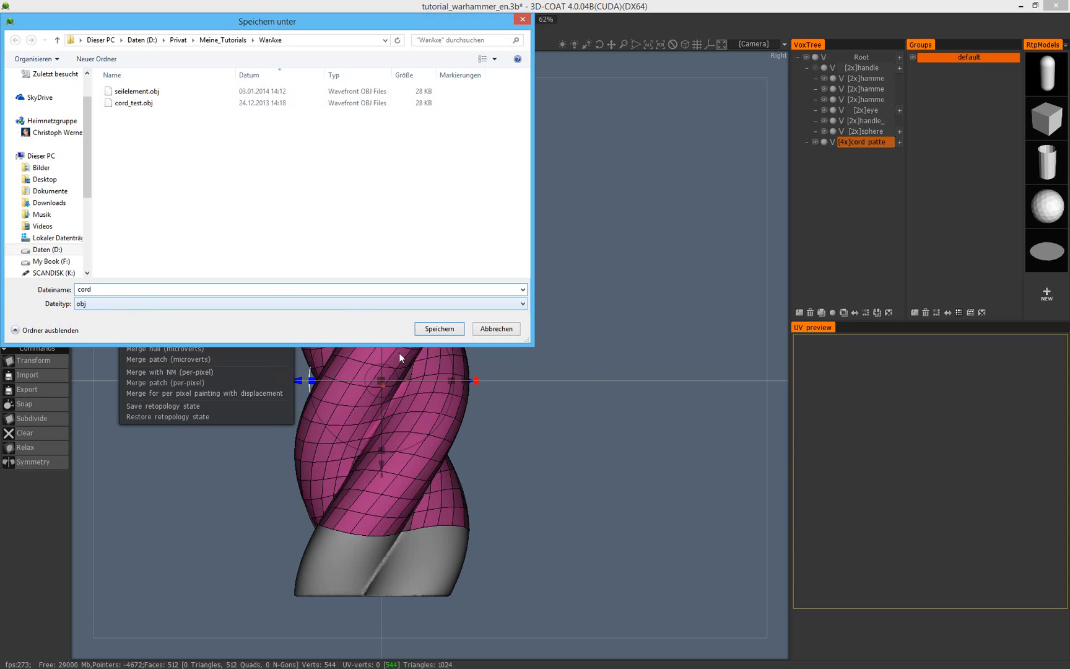
click(427, 330)
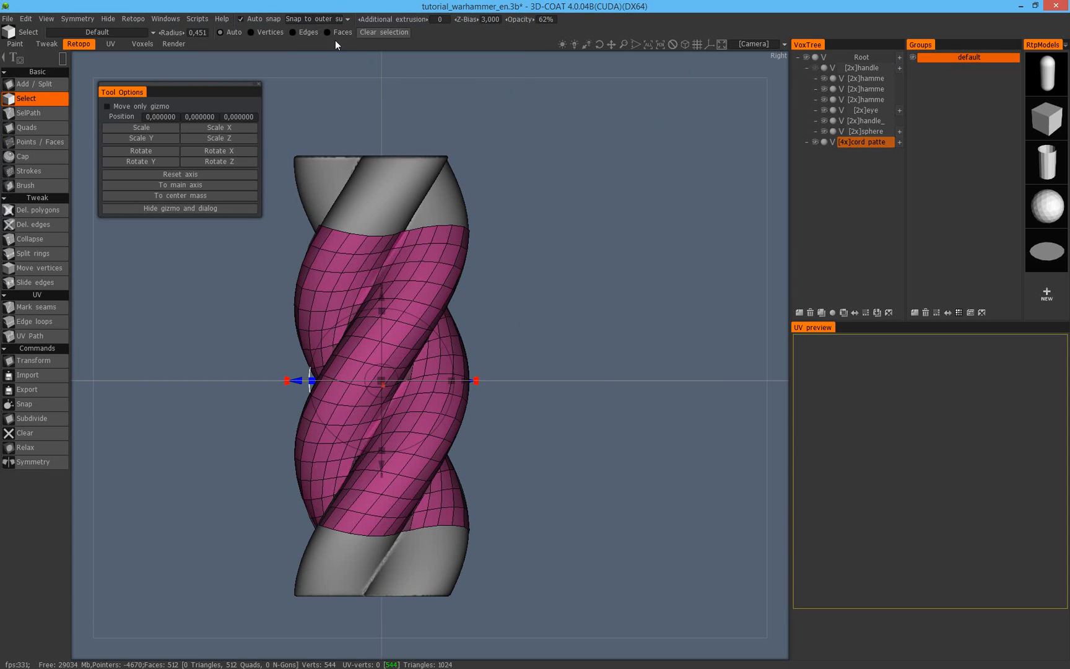
Switch to the voxel workspace and hide the cord pattern layer.
click(149, 45)
scroll(553, 345, down, 2)
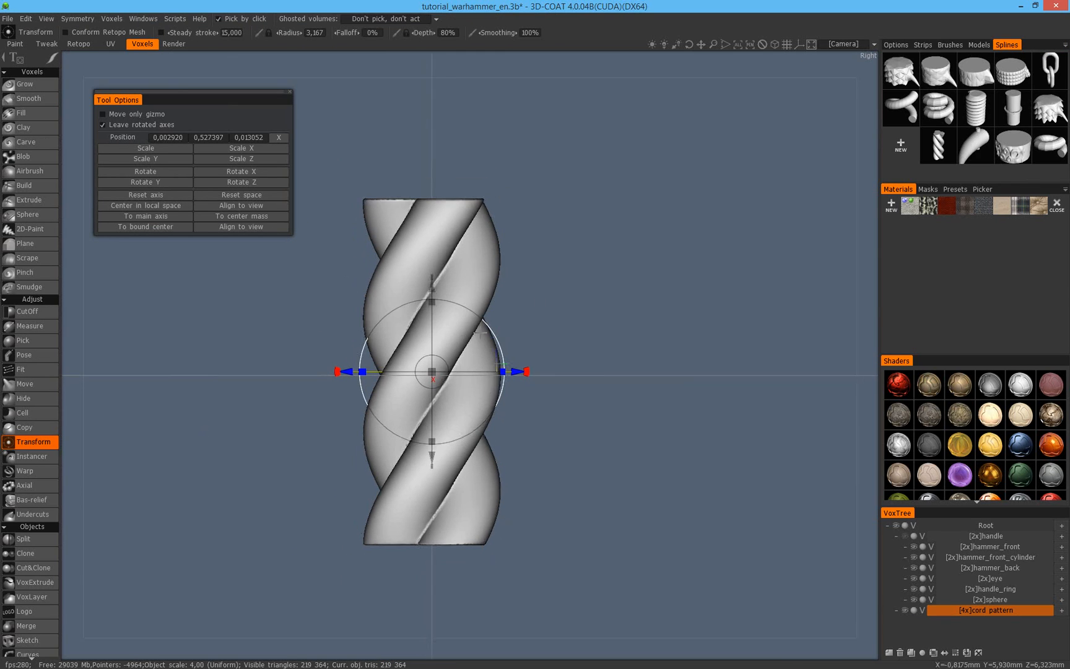
drag(553, 346, 569, 291)
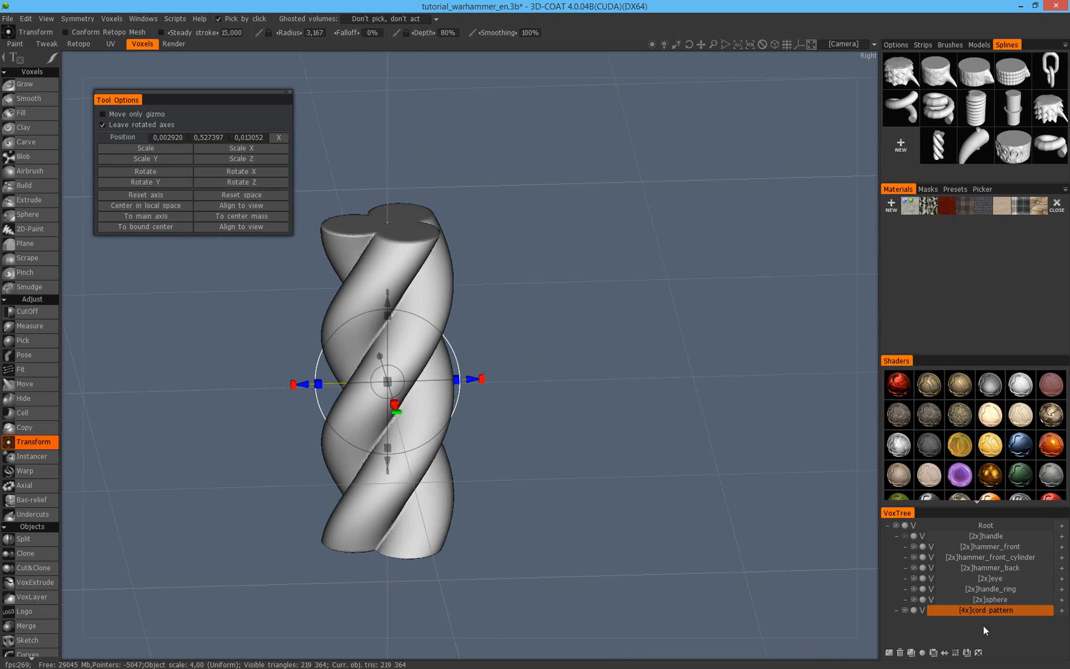
click(905, 611)
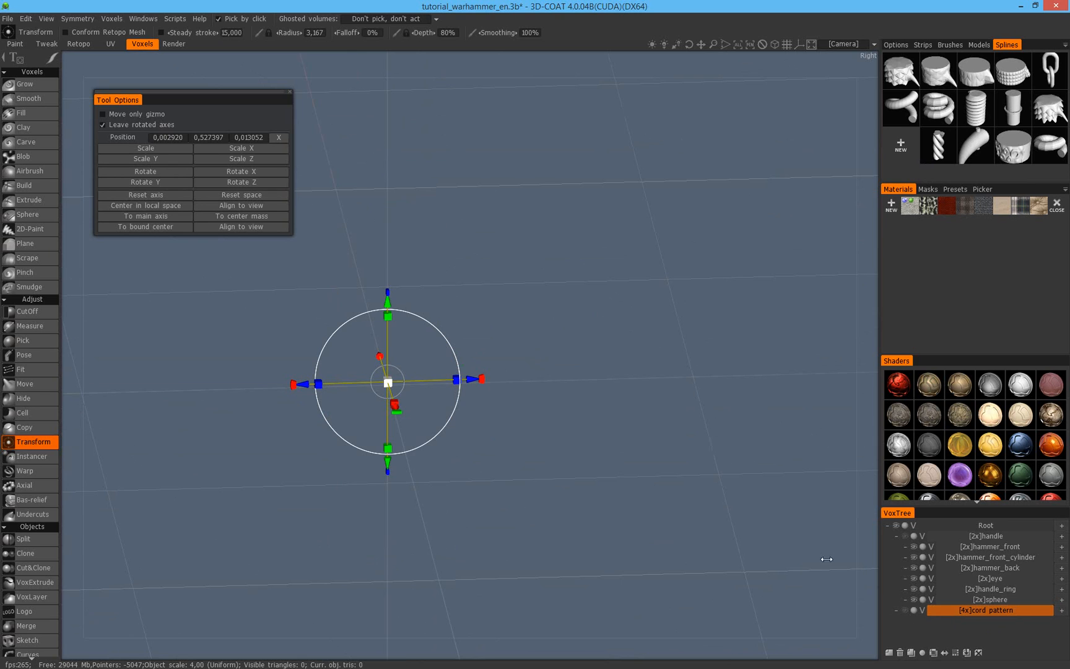
Show the handle layer with its hammer parts and bring the whole warhammer into view.
scroll(550, 357, down, 4)
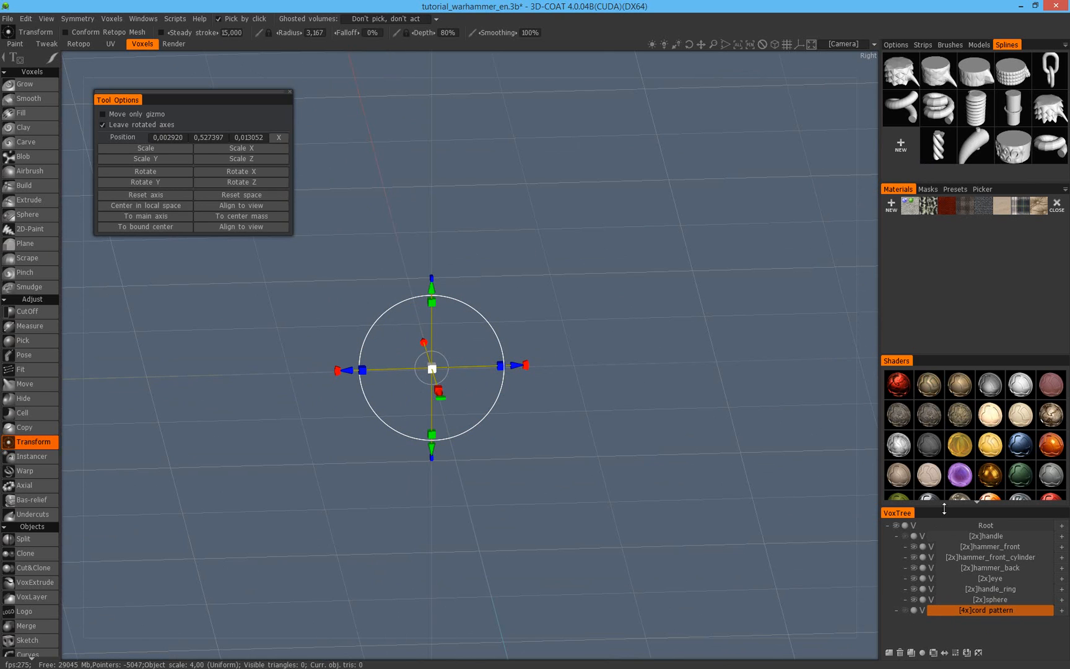
click(905, 537)
middle_drag(602, 430, 431, 428)
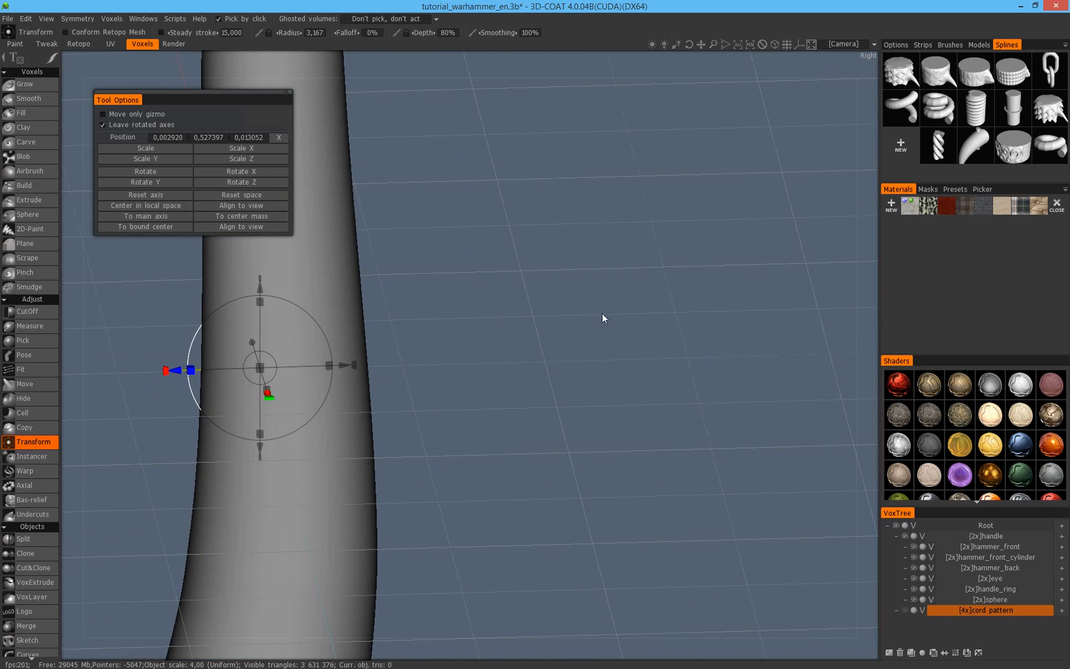
right_drag(602, 314, 343, 389)
drag(298, 419, 769, 411)
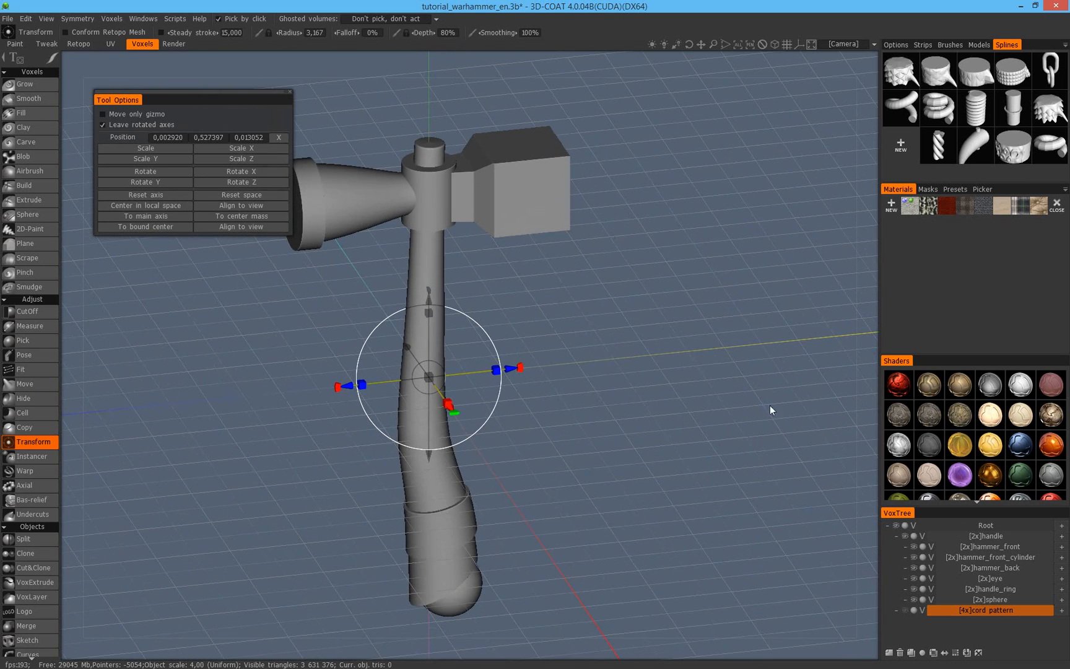
Add a new voxel layer under Root and name it cord.
click(1062, 525)
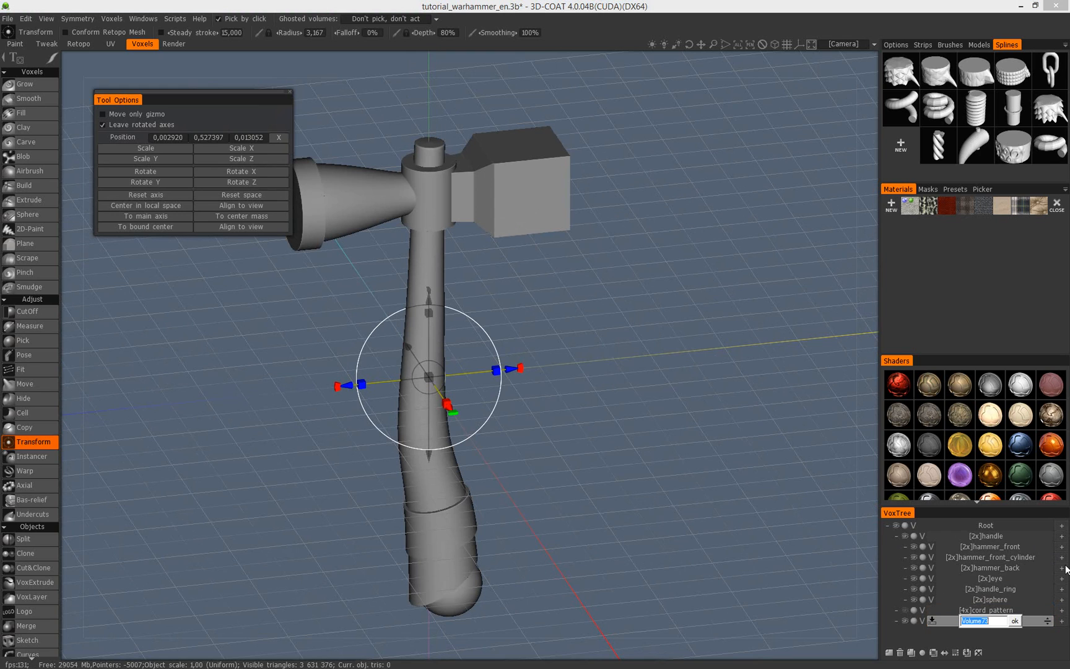
text(cord)
key(Return)
drag(518, 286, 493, 288)
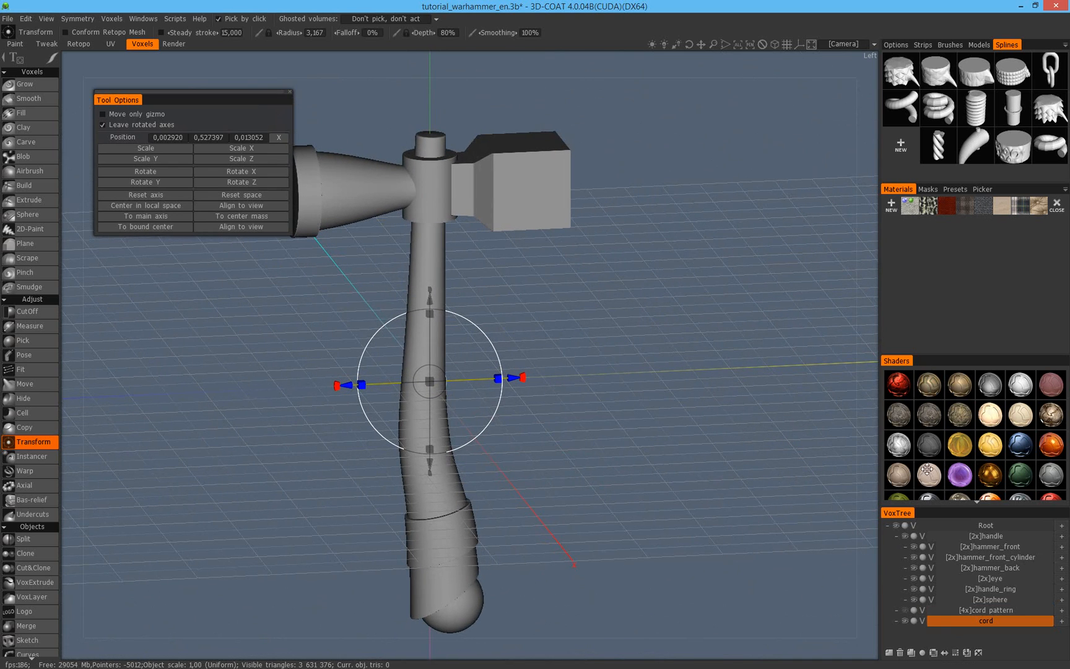
Increase the cord layer's resolution twice to bring it to 4x, accepting the irreversible operation each time.
click(959, 649)
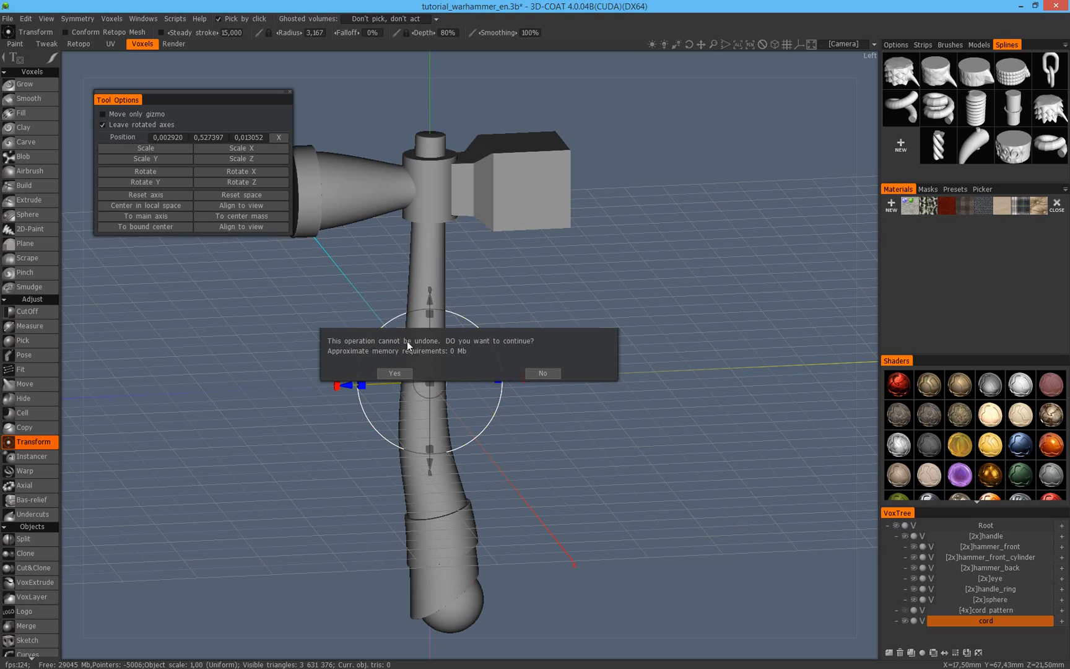
click(402, 373)
click(955, 652)
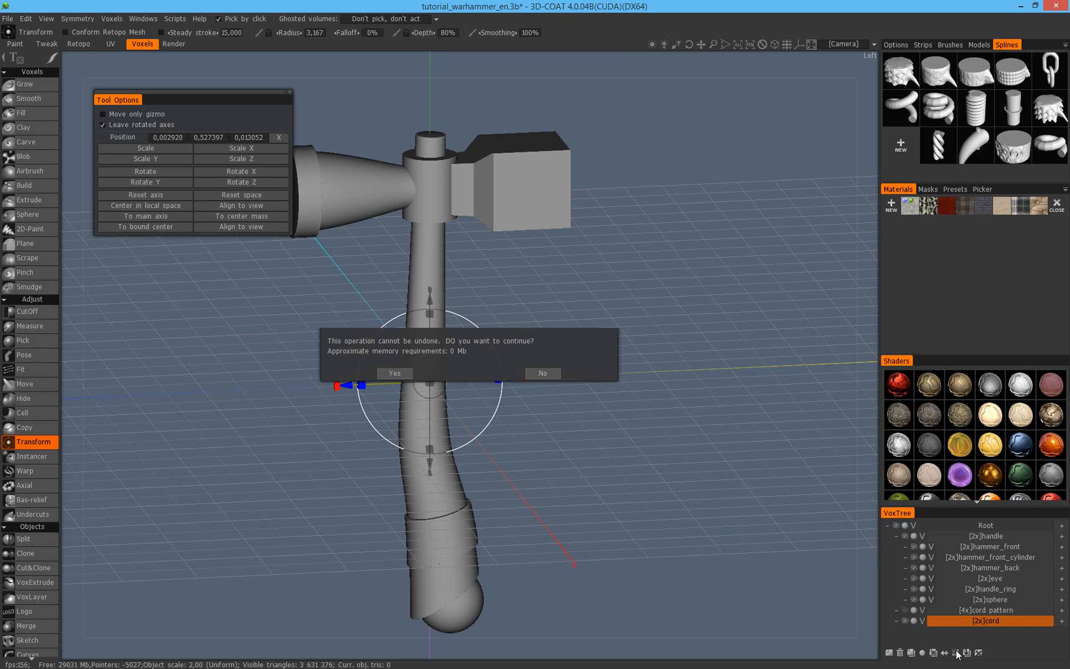
click(403, 372)
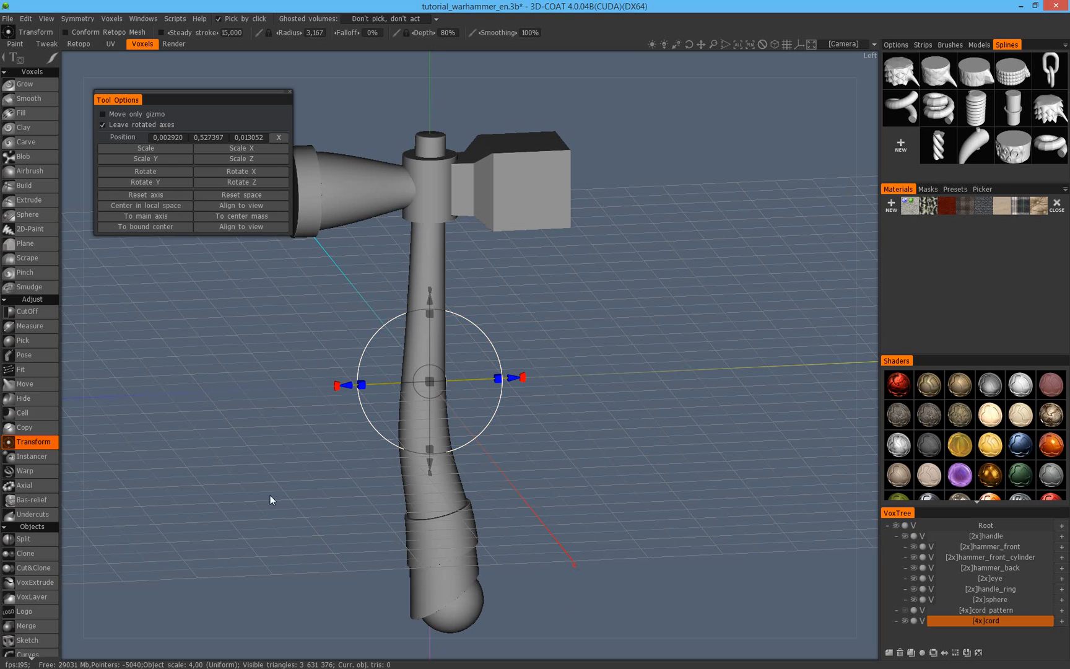
Activate the Curves tool and load cord.obj from the WarAxe folder as a new spline profile.
scroll(32, 362, down, 5)
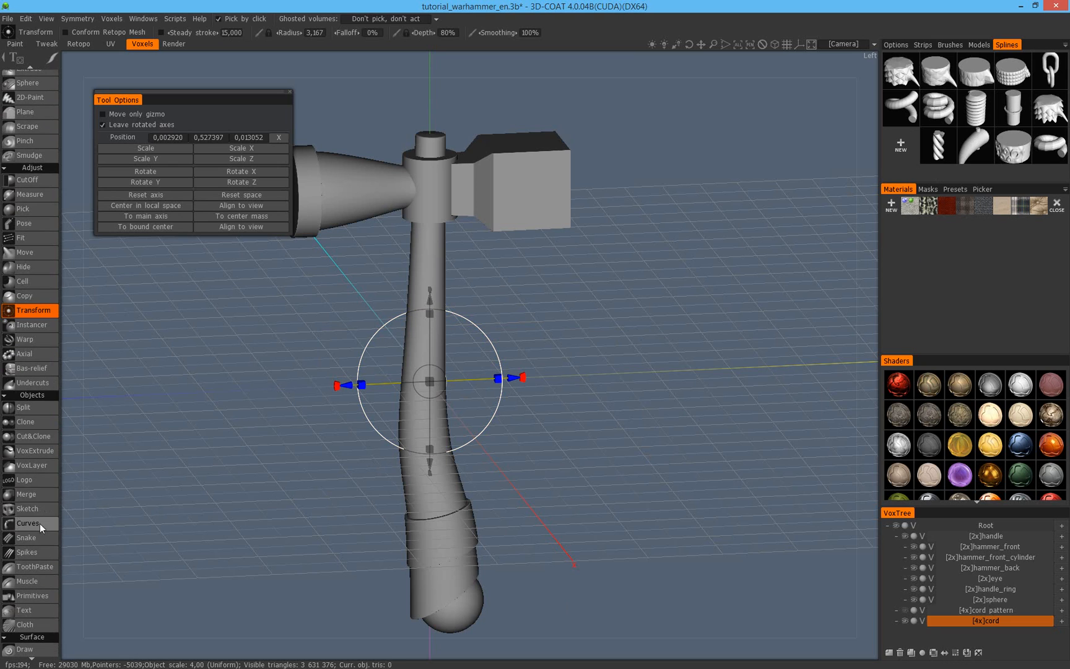
click(38, 523)
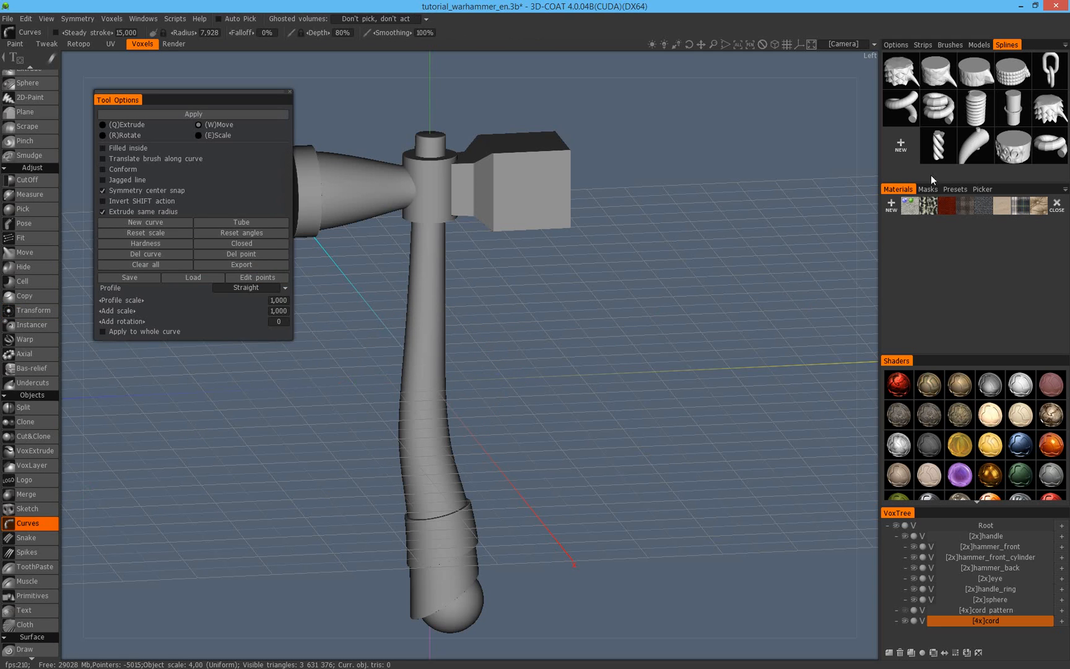
click(899, 150)
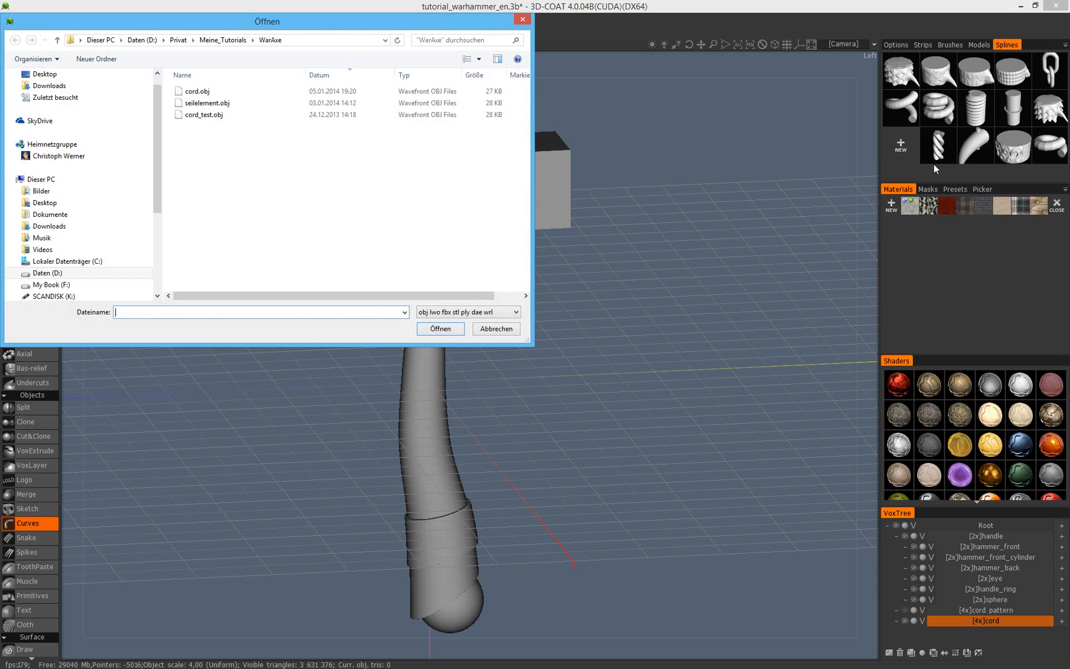
drag(348, 29, 524, 177)
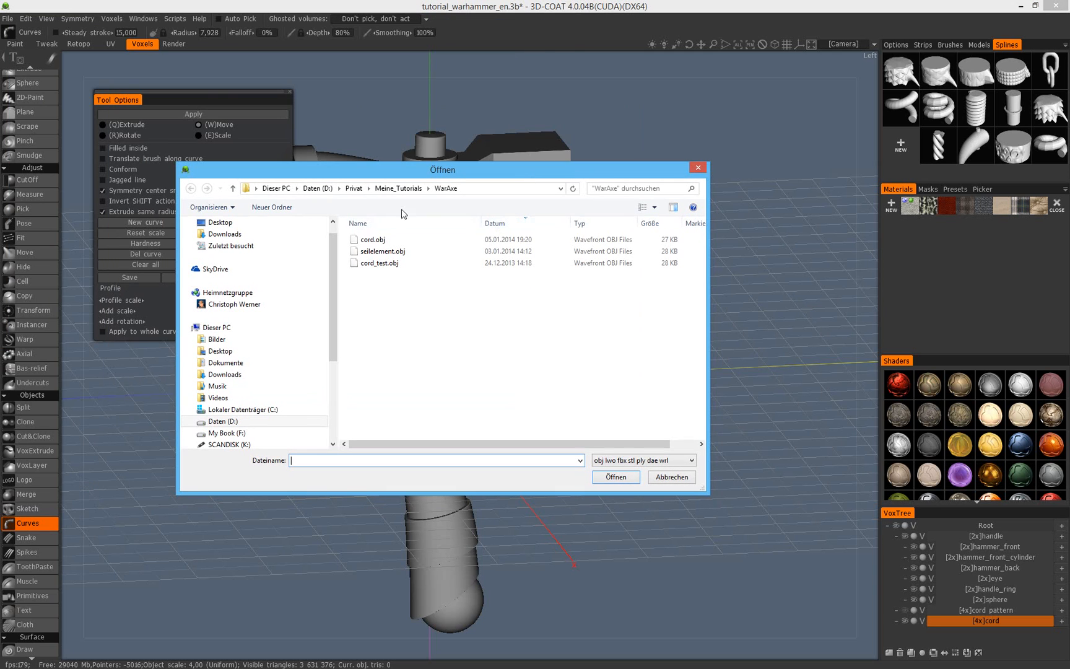
click(372, 241)
click(616, 477)
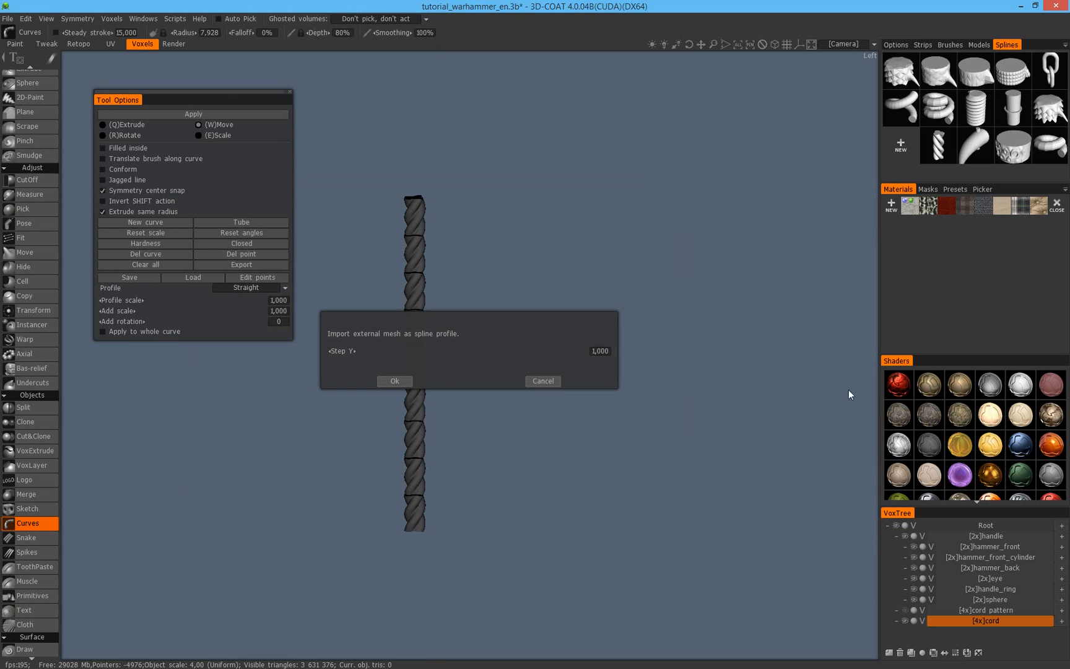
Reduce the imported spline profile's Step Y to 0.967 to close the gaps between the cord segments.
right_drag(494, 198, 721, 201)
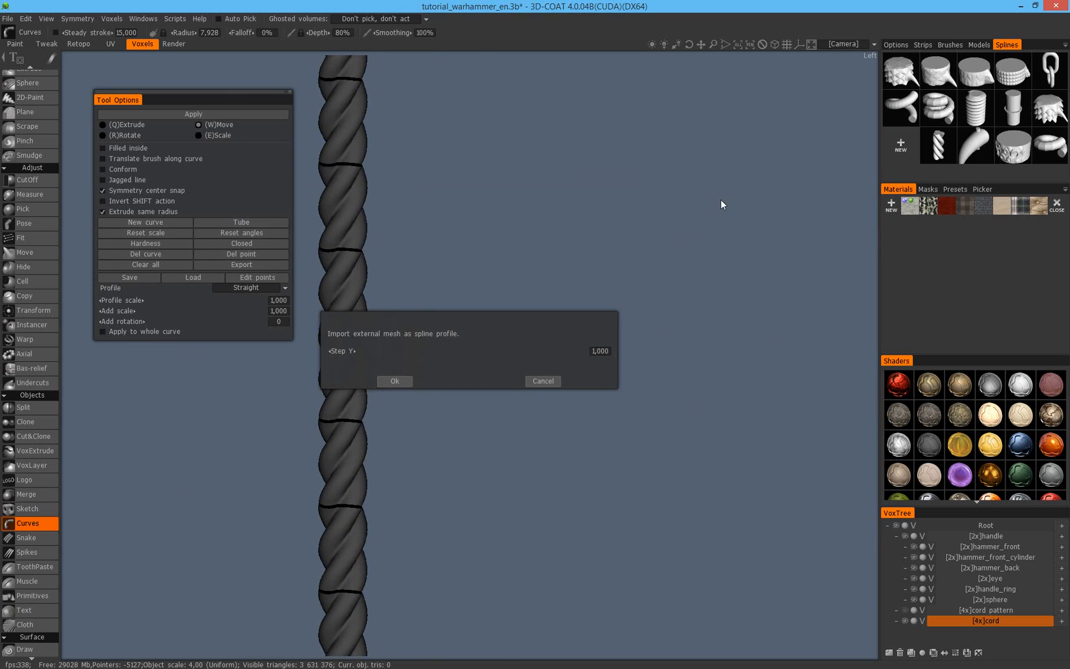
middle_drag(546, 267, 685, 274)
right_drag(686, 274, 725, 218)
drag(552, 134, 501, 99)
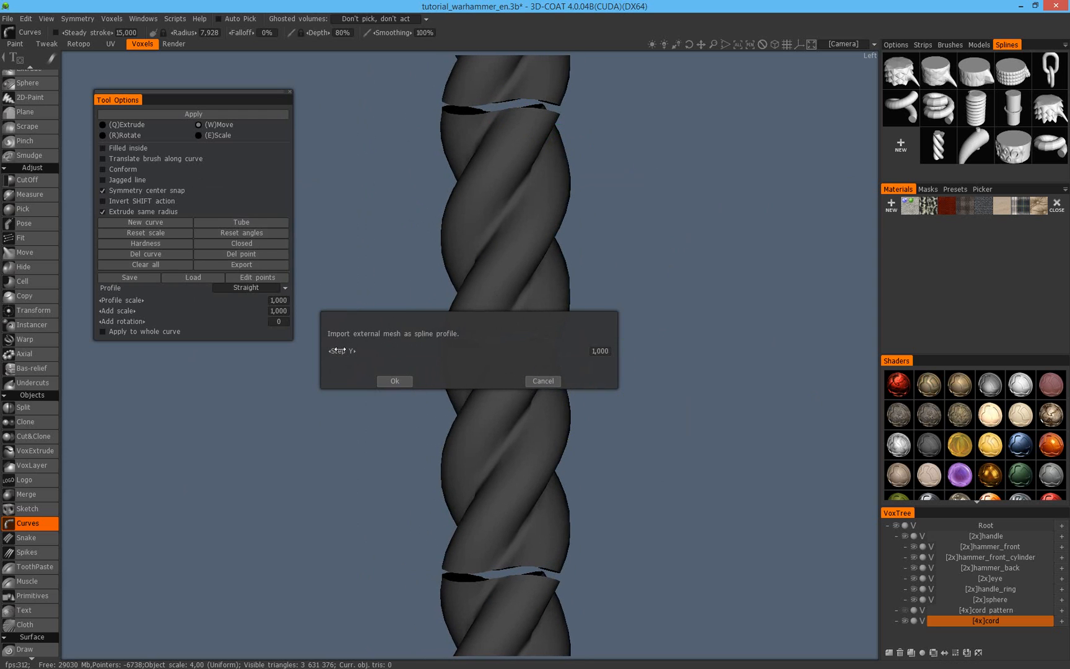
drag(511, 351, 526, 352)
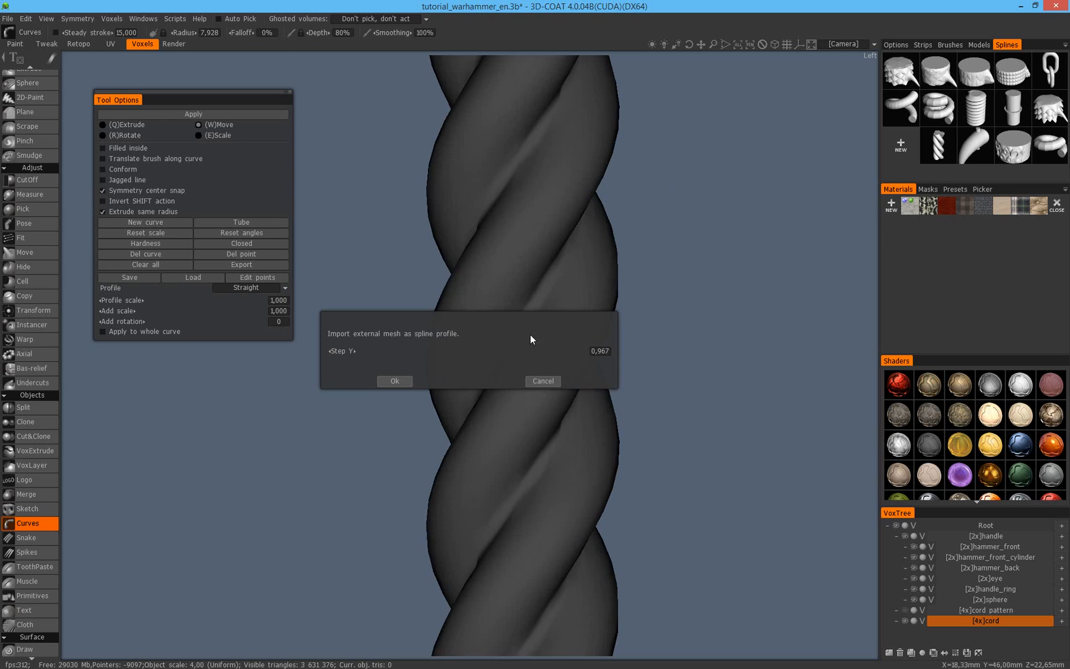
Move the import dialog off the cord and try a Step Y of 0.9 with the segment seam in close-up.
mouse_move(433, 312)
mouse_down()
mouse_move(231, 426)
mouse_move(224, 410)
mouse_up()
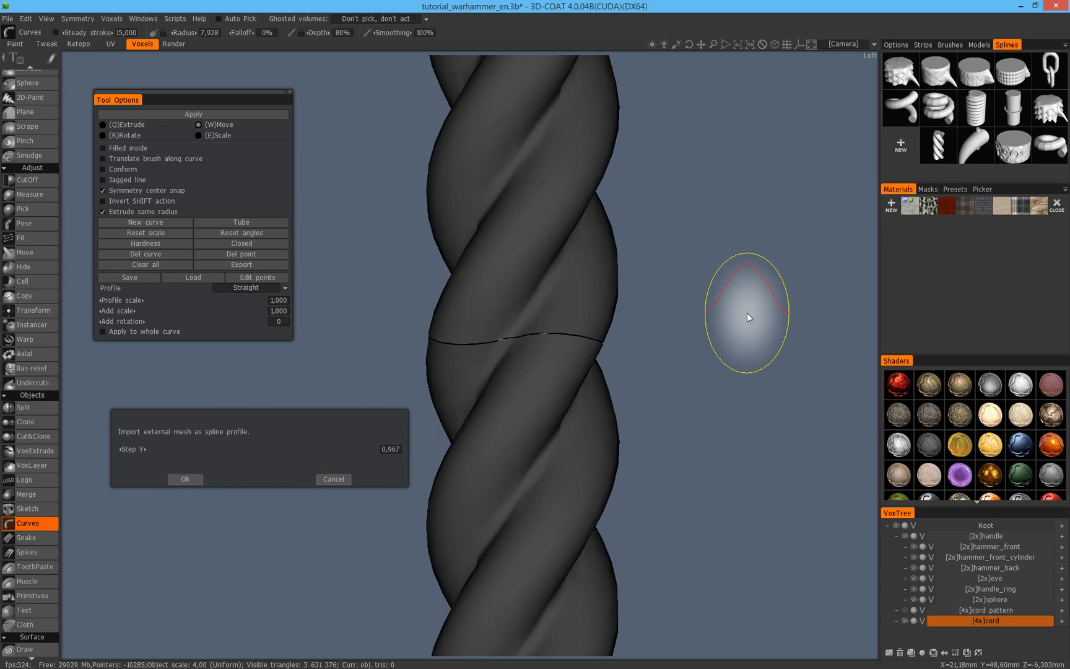
alt+right_drag(597, 354, 694, 358)
alt+right_drag(770, 364, 557, 291)
alt+middle_drag(557, 291, 697, 375)
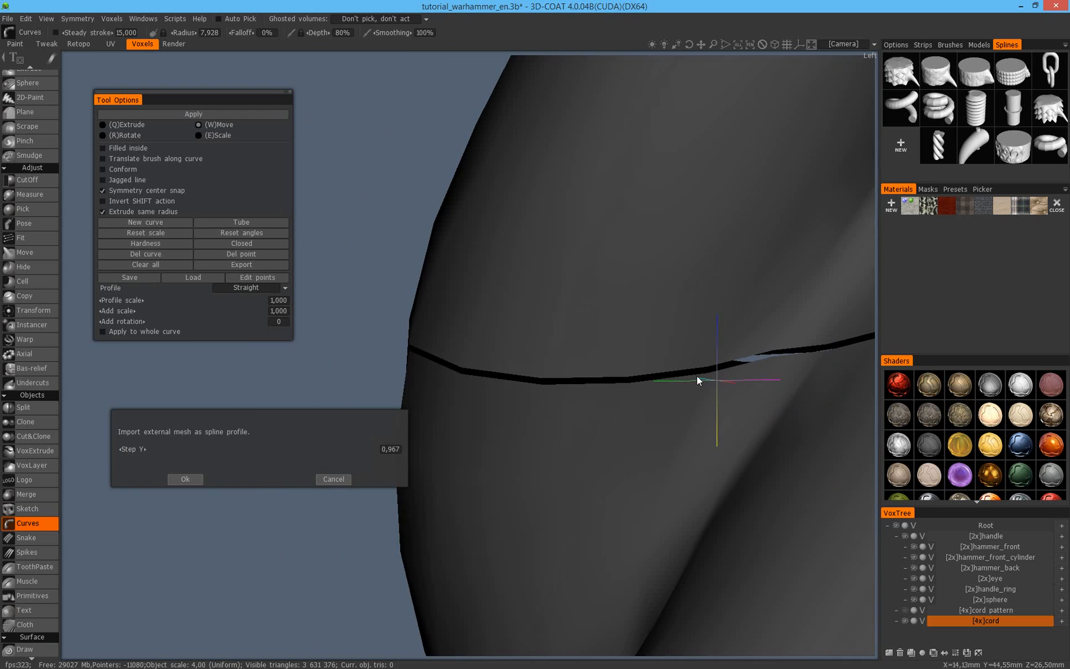
alt+right_drag(697, 374, 618, 342)
alt+middle_drag(617, 342, 643, 345)
click(389, 448)
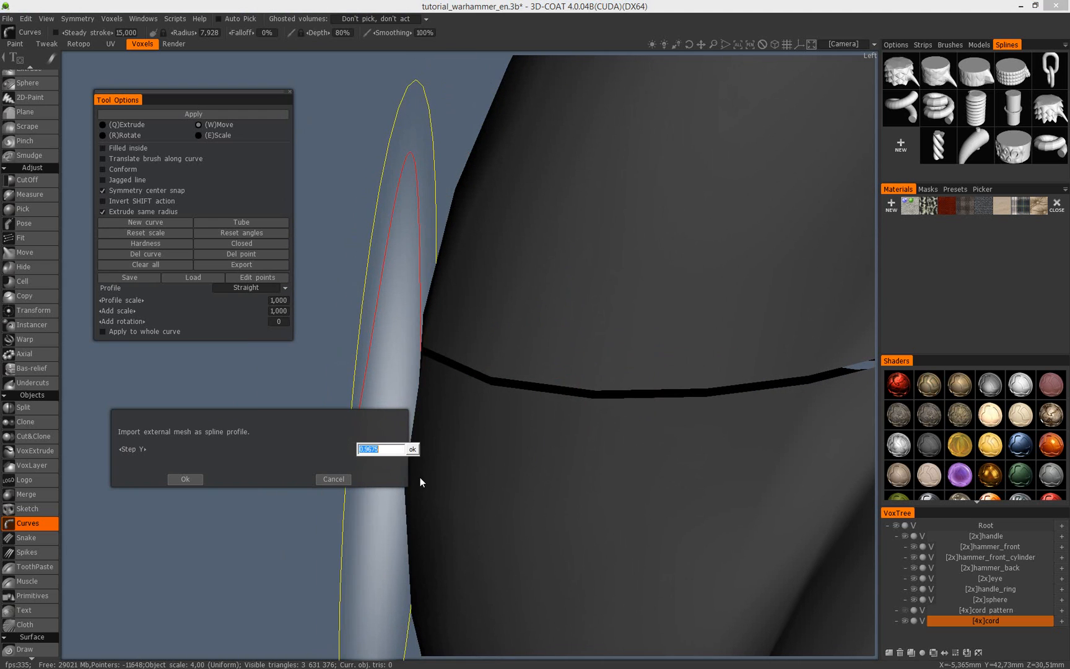
key(BackSpace)
text(0,9)
key(Return)
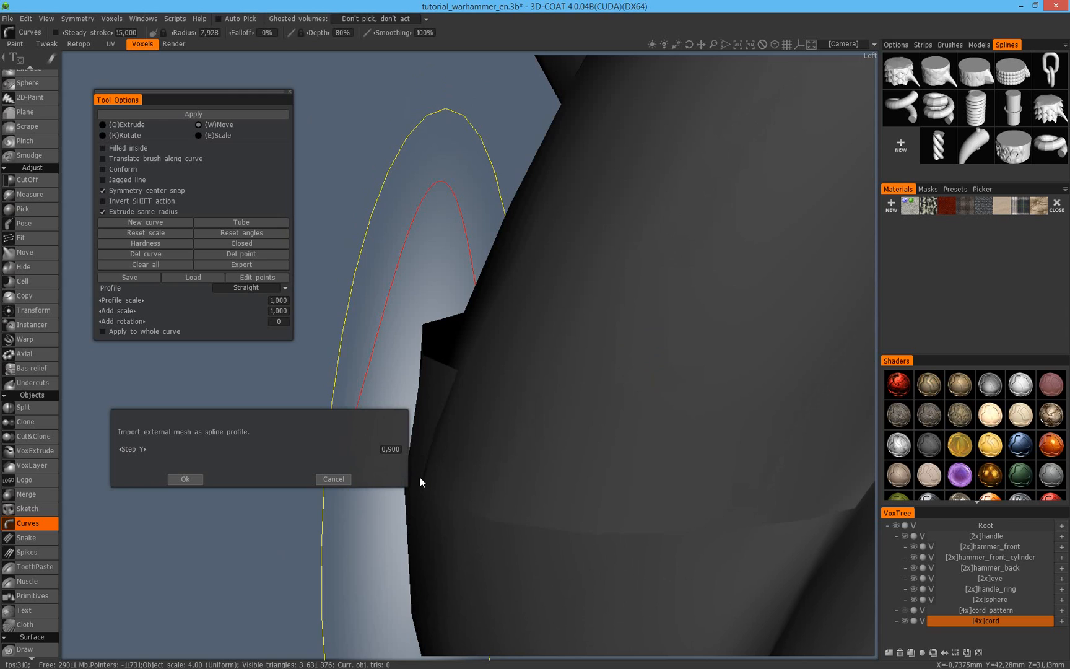
Try Step Y values of 0.97 and 0.965 for the cord profile.
click(390, 448)
key(BackSpace)
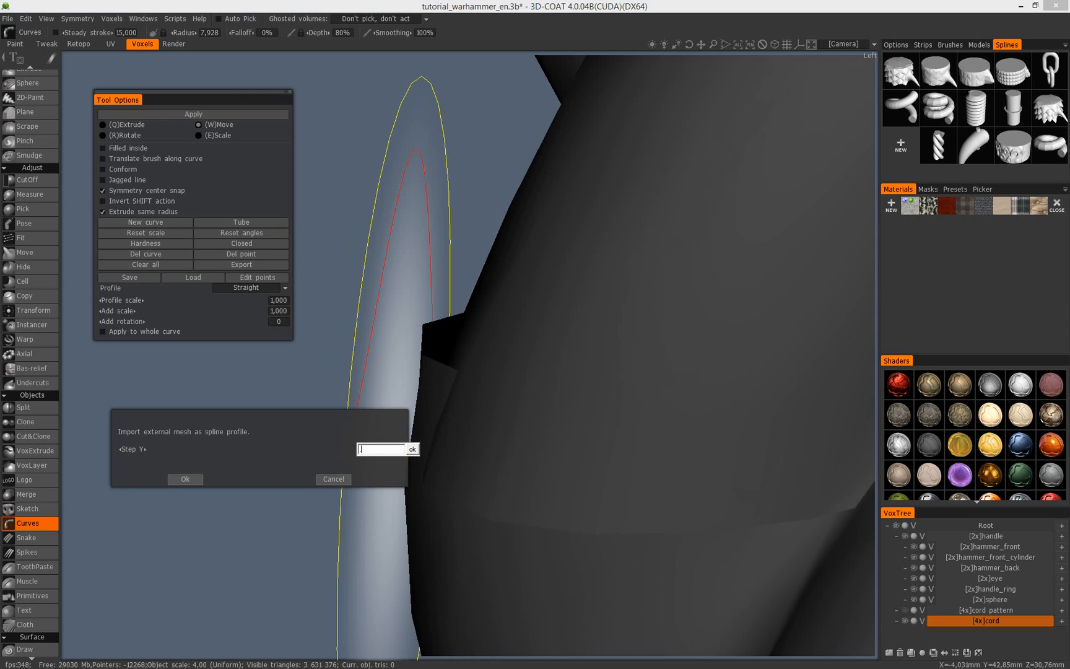
text(0,97)
key(Return)
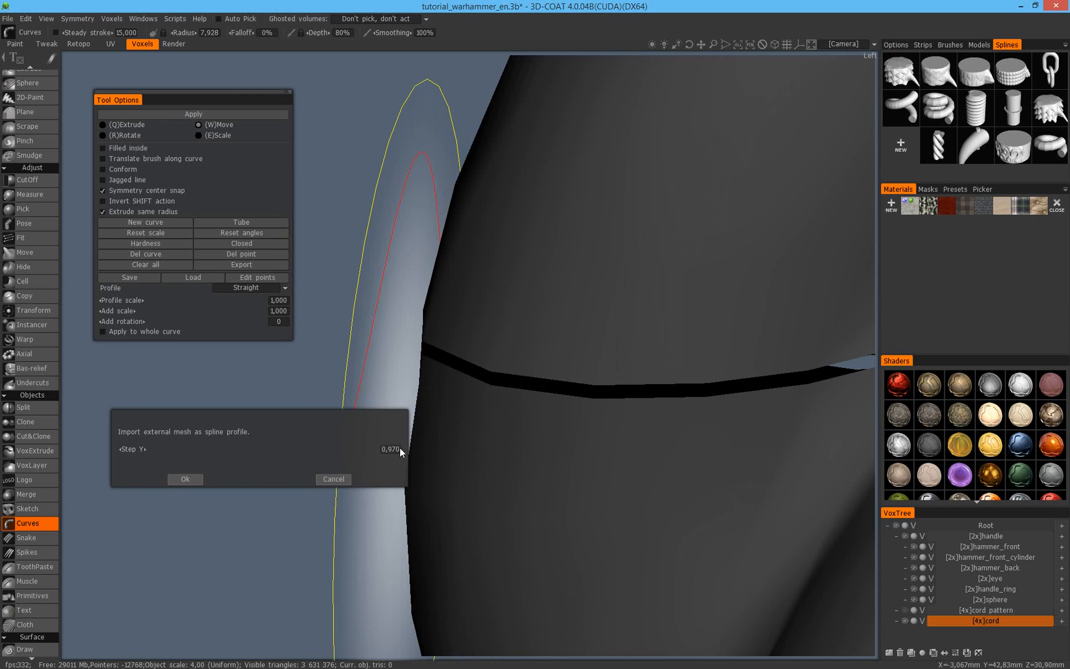
click(403, 452)
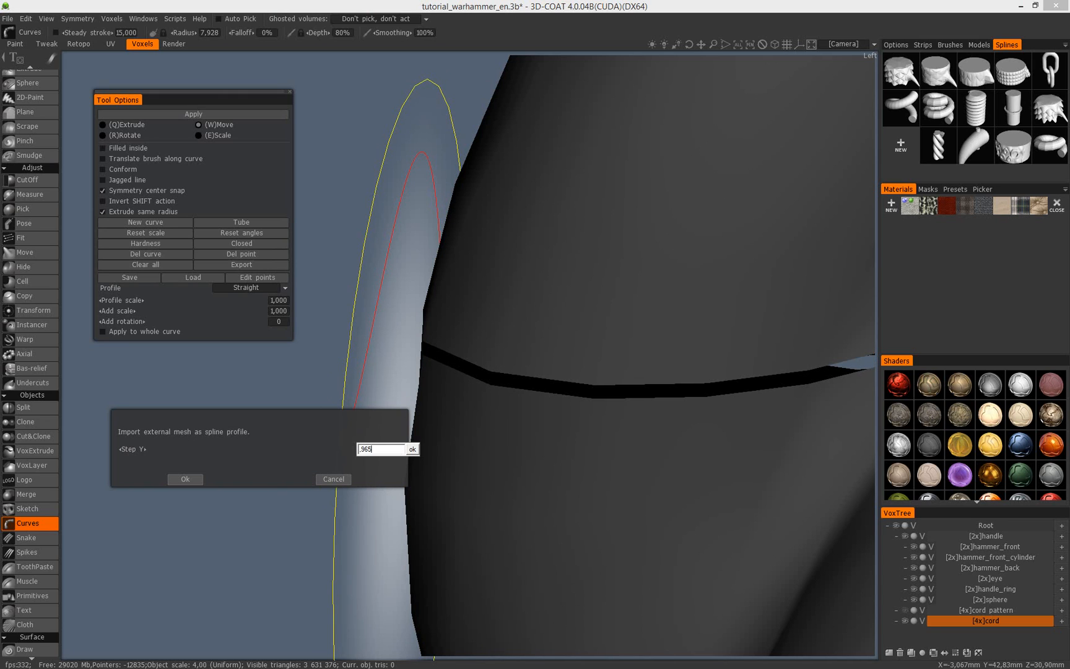
text(,965)
key(Return)
Try Step Y values of 0.962 and 0.963 for the cord profile.
click(398, 451)
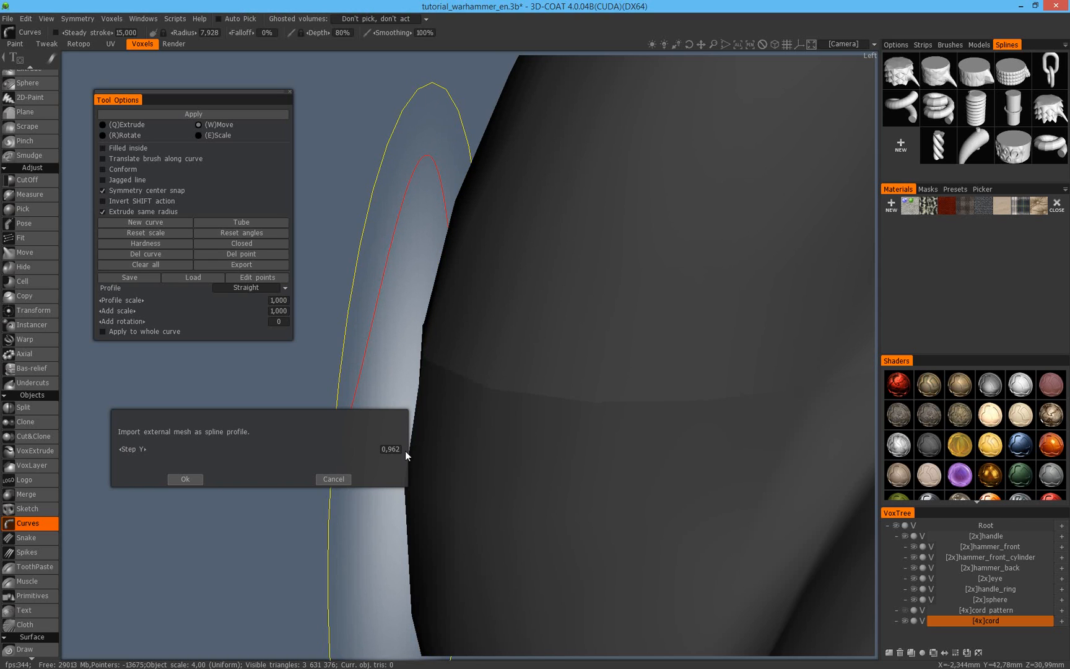
key(Return)
click(384, 453)
text(0,963)
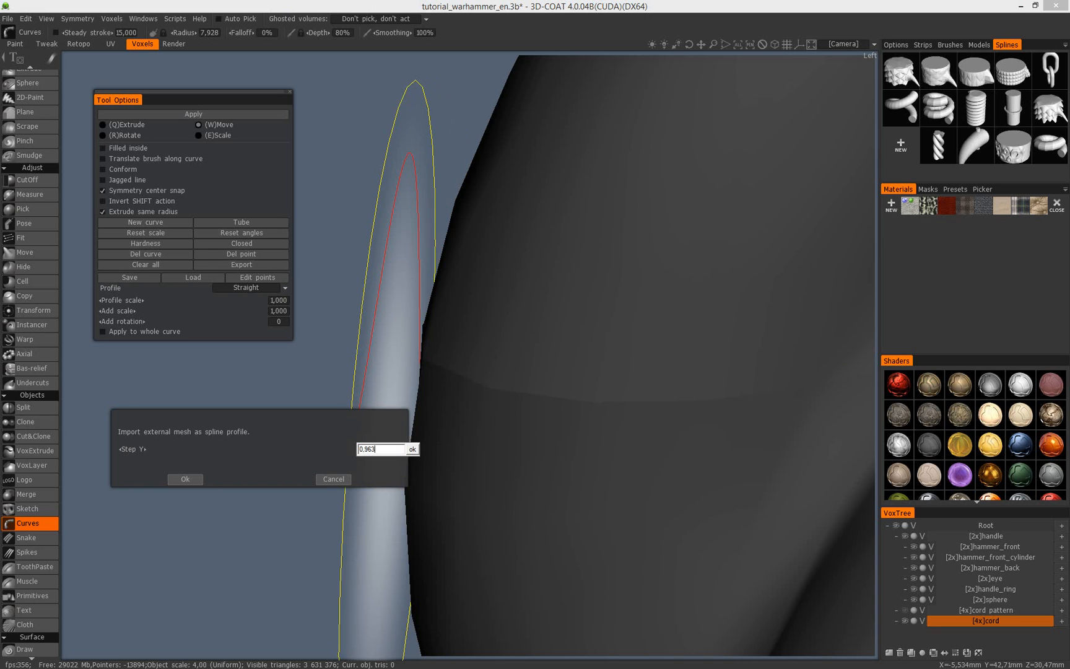
key(Return)
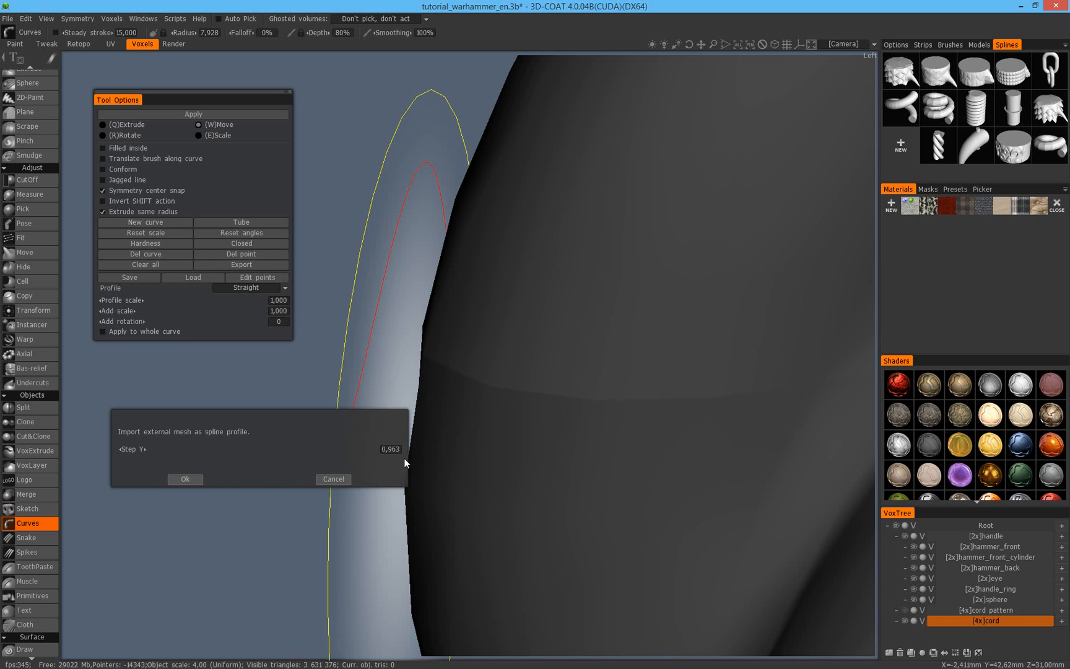
Set the cord profile's Step Y to 0.9635.
click(388, 452)
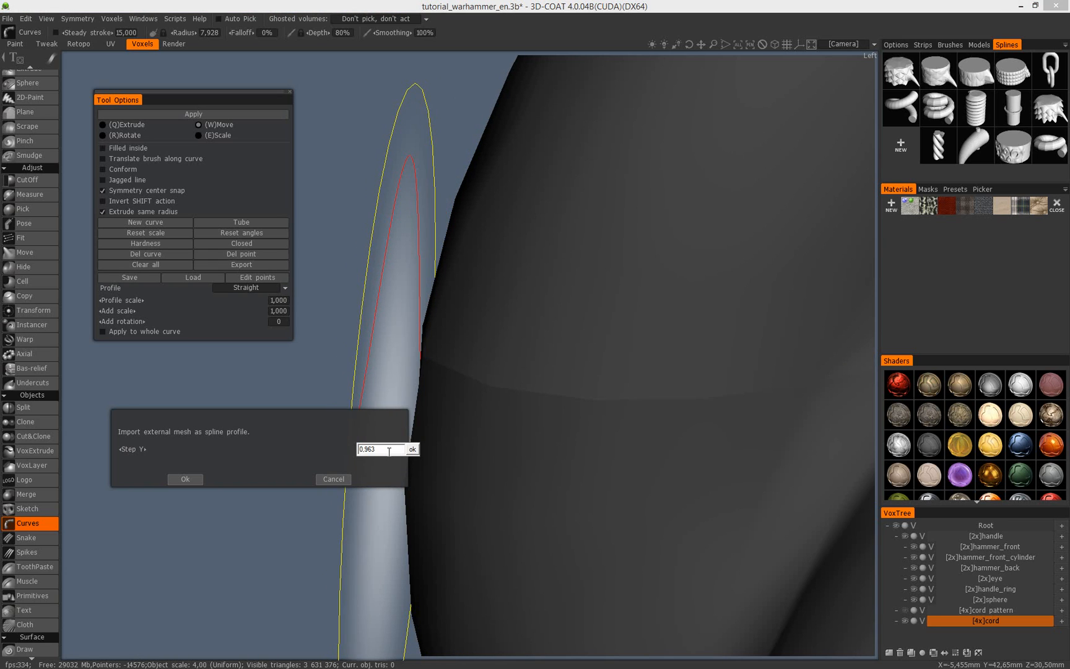
key(Return)
click(388, 450)
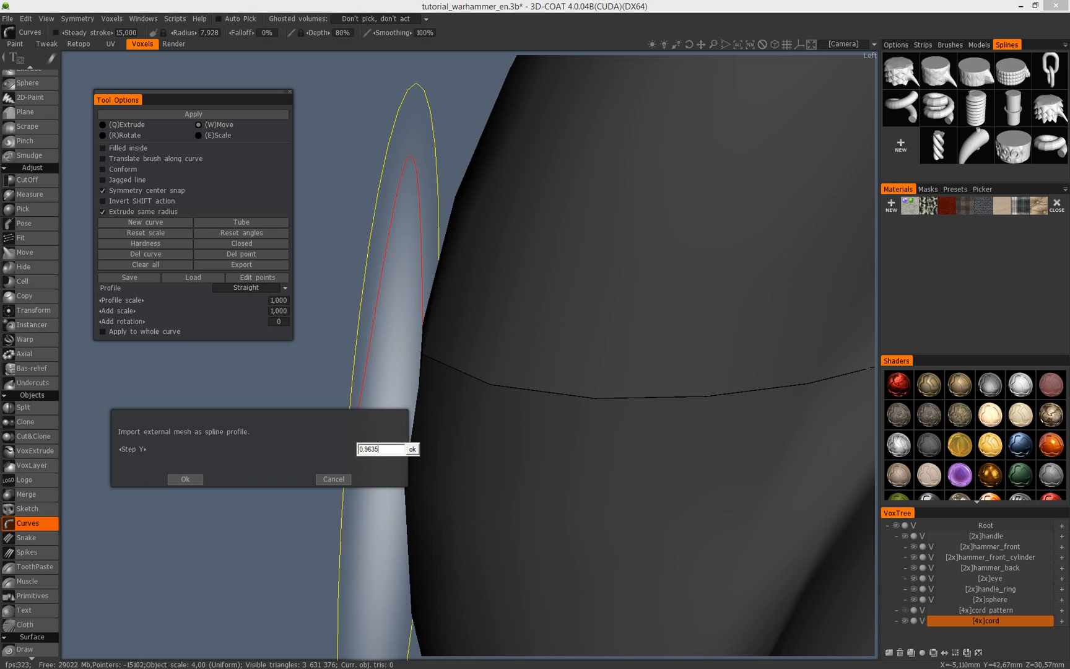
key(Return)
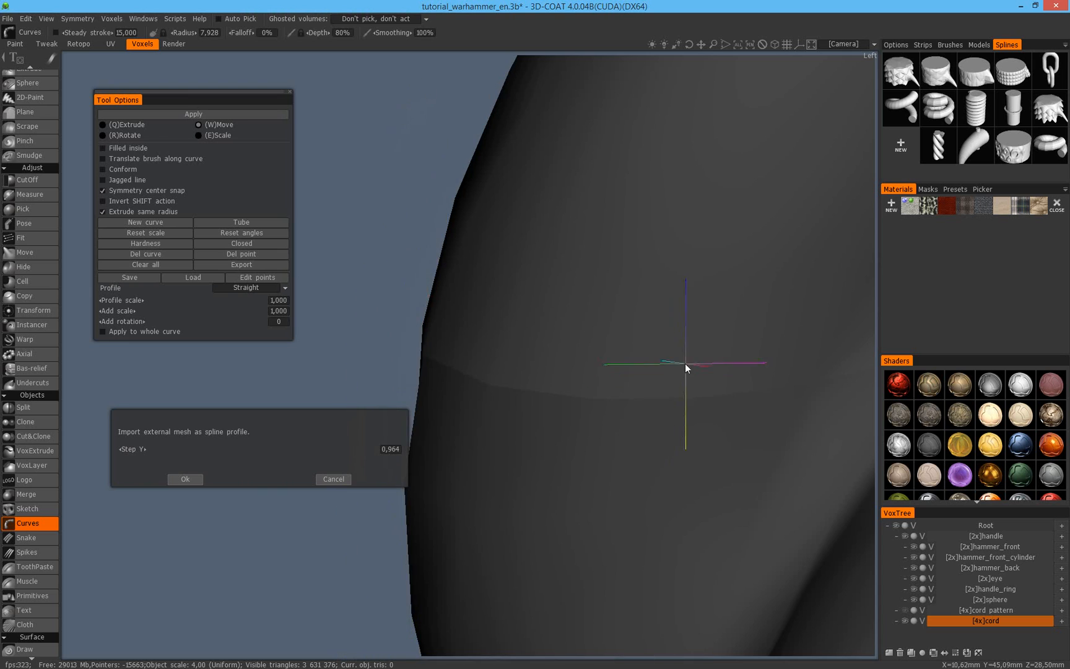
Check the seam between the cord segments from several sides and accept the spline profile import.
alt+right_drag(697, 392, 537, 384)
alt+drag(531, 355, 454, 359)
alt+right_drag(483, 359, 811, 355)
alt+middle_drag(646, 350, 488, 388)
alt+right_drag(489, 391, 647, 436)
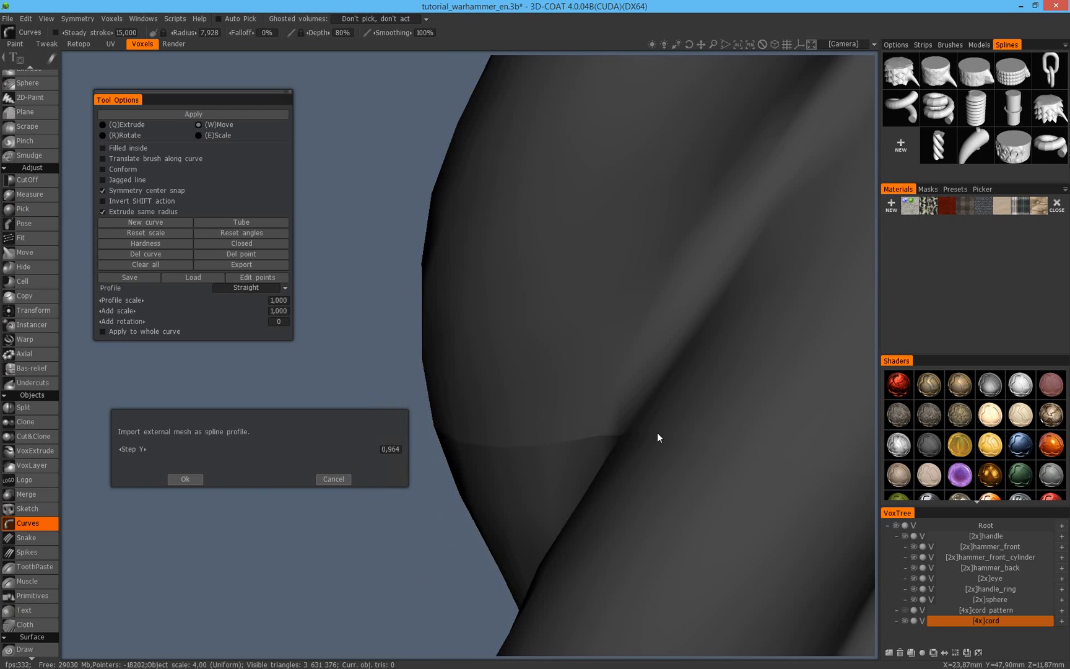
alt+drag(628, 471, 477, 411)
alt+right_drag(477, 405, 346, 422)
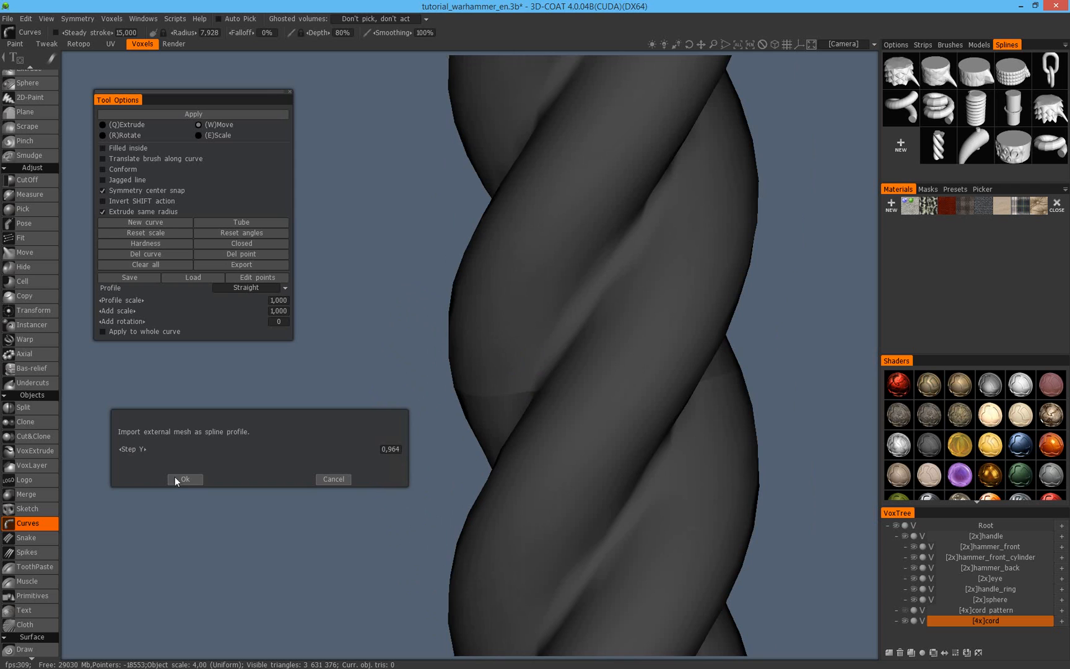
click(185, 479)
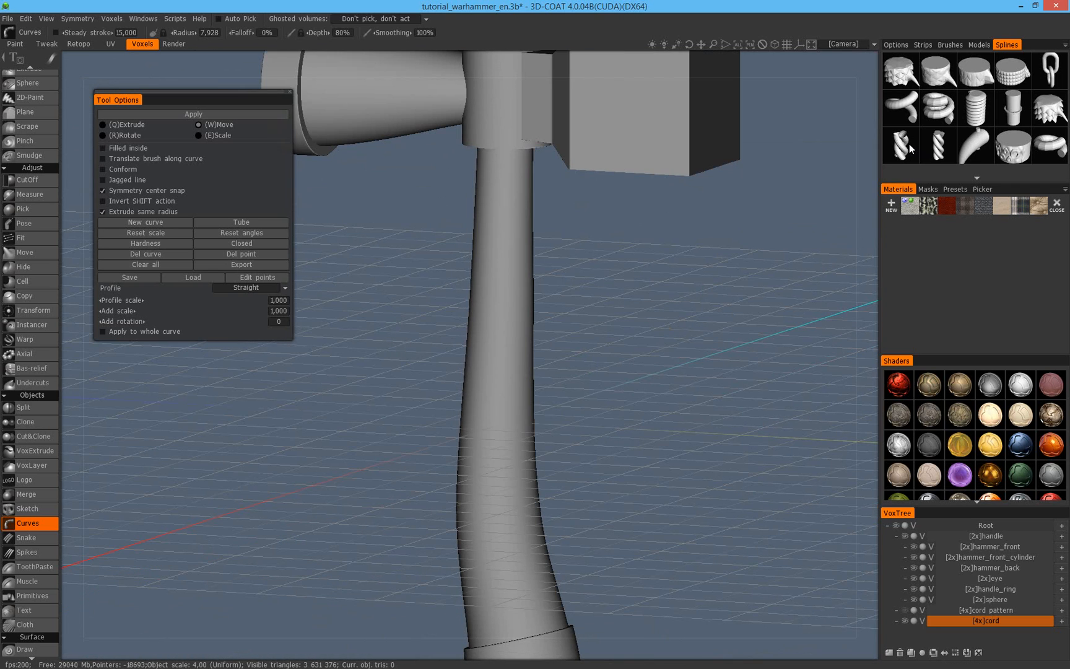
Draw a three-point curve from the lower handle, just above its ring, outward and up beside the handle.
alt+middle_drag(611, 316, 552, 339)
alt+right_drag(553, 339, 425, 442)
mouse_move(547, 454)
mouse_down()
mouse_move(549, 444)
mouse_move(524, 504)
mouse_move(448, 460)
mouse_up()
alt+right_drag(448, 460, 431, 463)
alt+right_drag(573, 428, 664, 497)
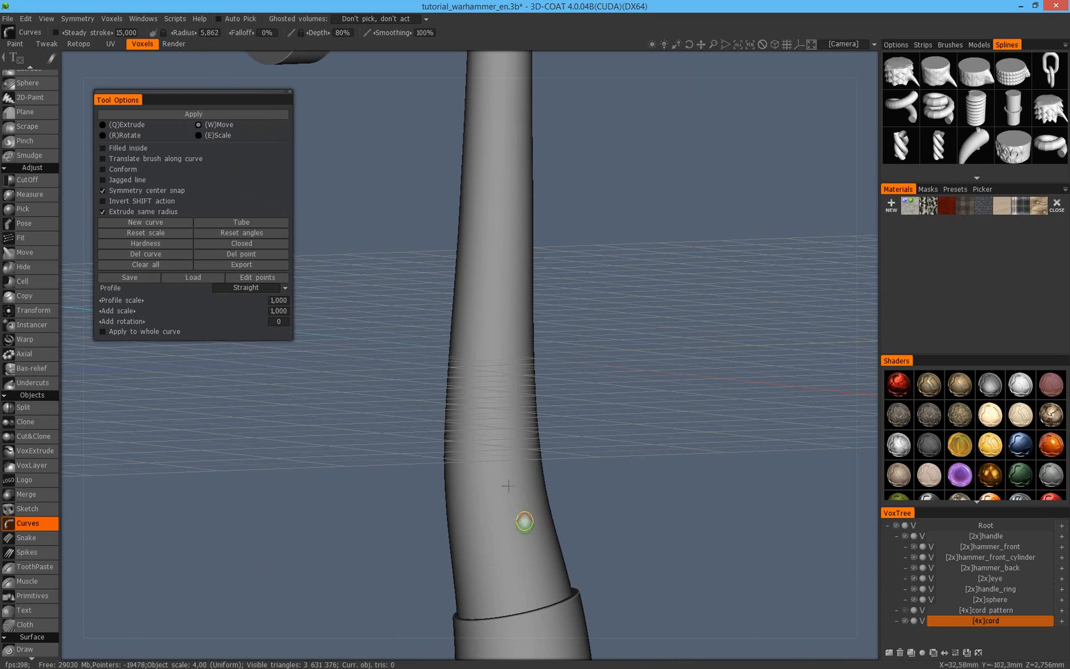
drag(476, 570, 627, 496)
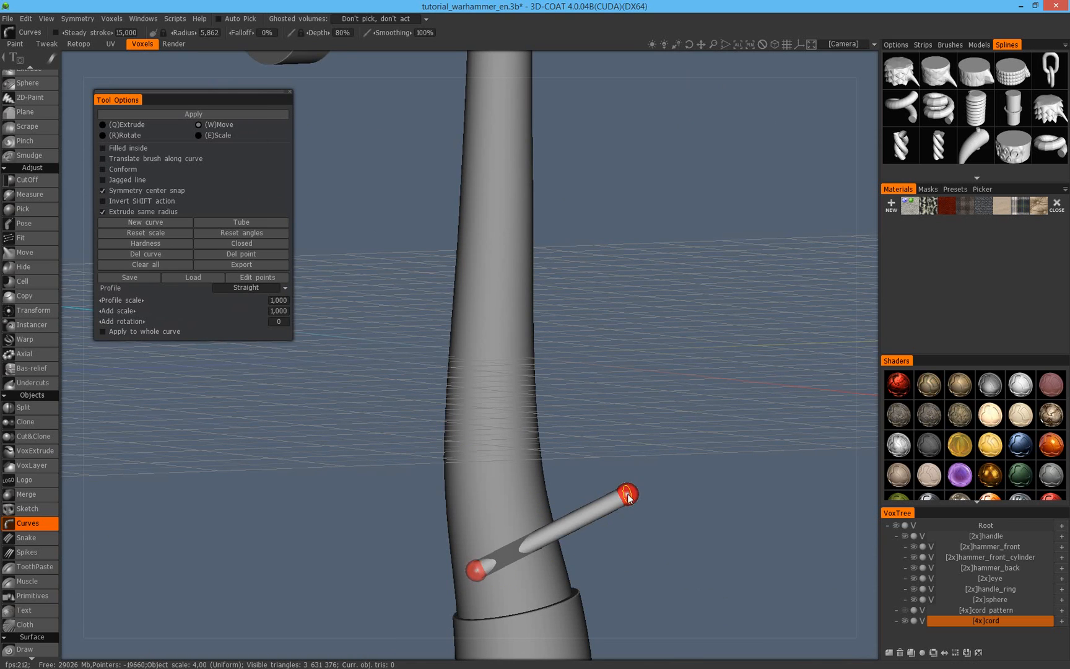
click(683, 386)
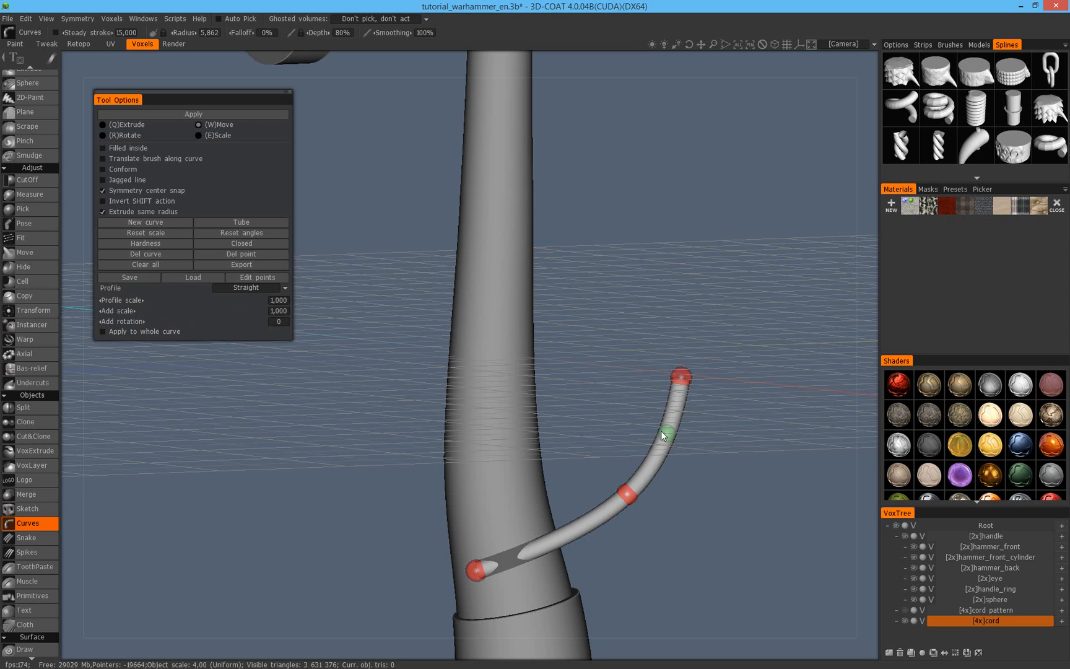
Apply the newly imported cord profile to the curve and inspect the twisted cord beside the handle.
click(902, 147)
scroll(722, 483, up, 2)
middle_drag(724, 485, 621, 415)
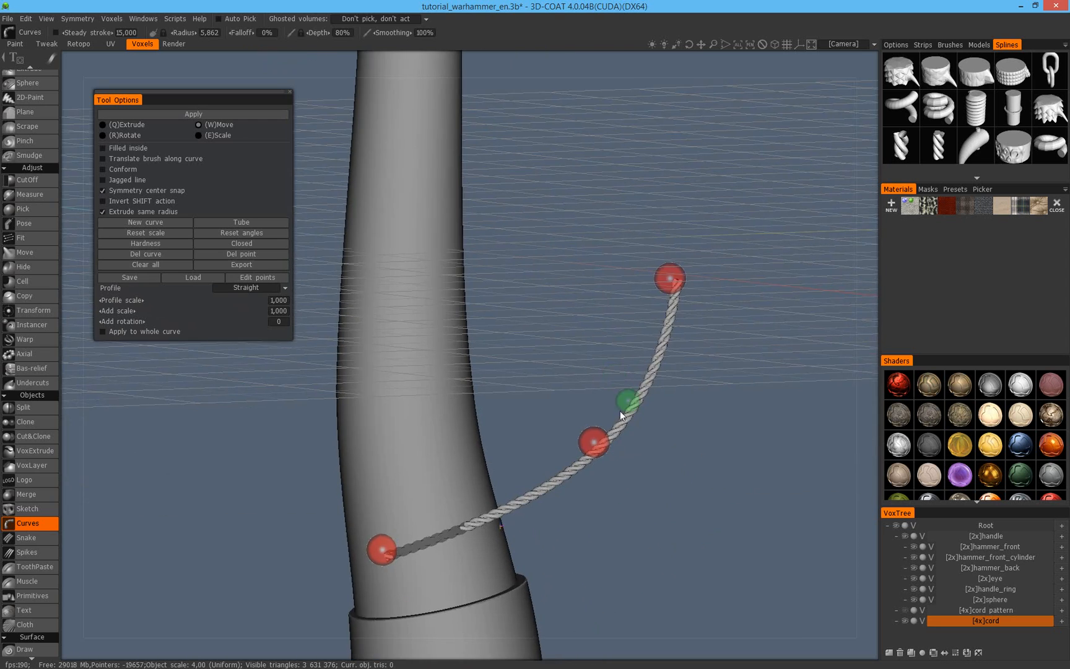
alt+drag(689, 478, 663, 502)
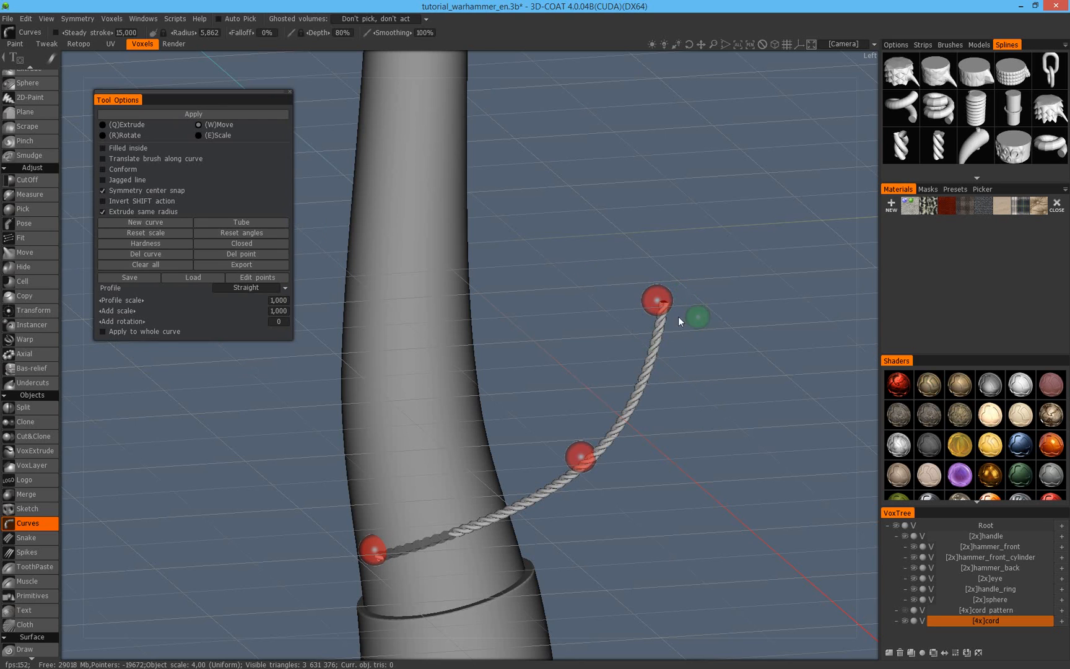
scroll(695, 320, up, 1)
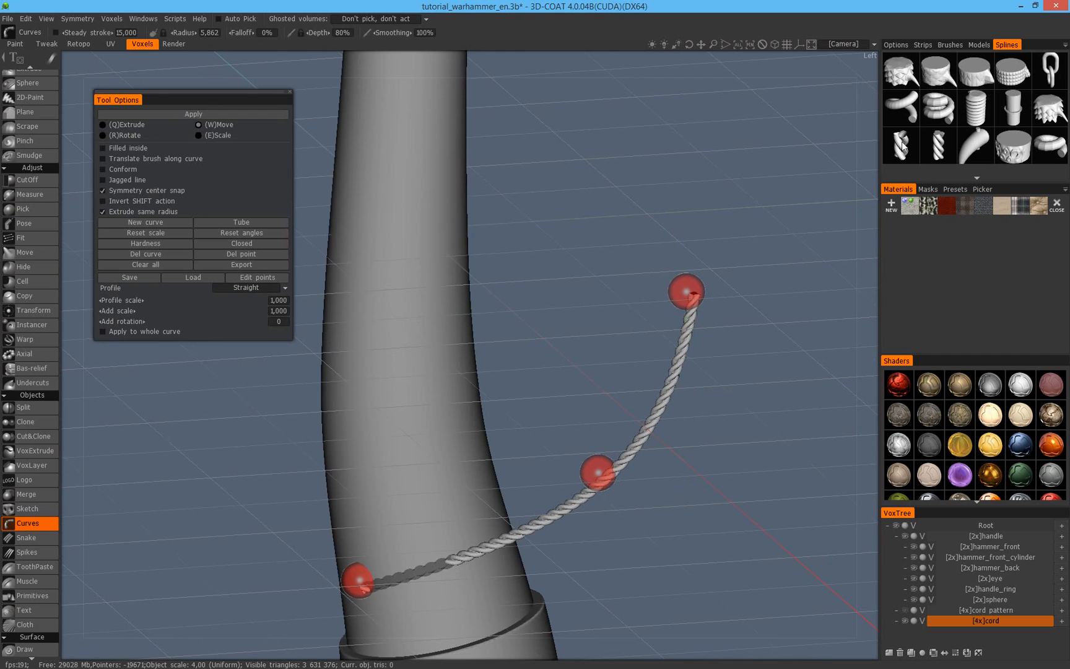
Examine the twisted cord up close along its length for visible seams between the repeated profile segments.
alt+drag(667, 374, 409, 432)
alt+right_drag(458, 433, 749, 420)
alt+middle_drag(576, 461, 654, 369)
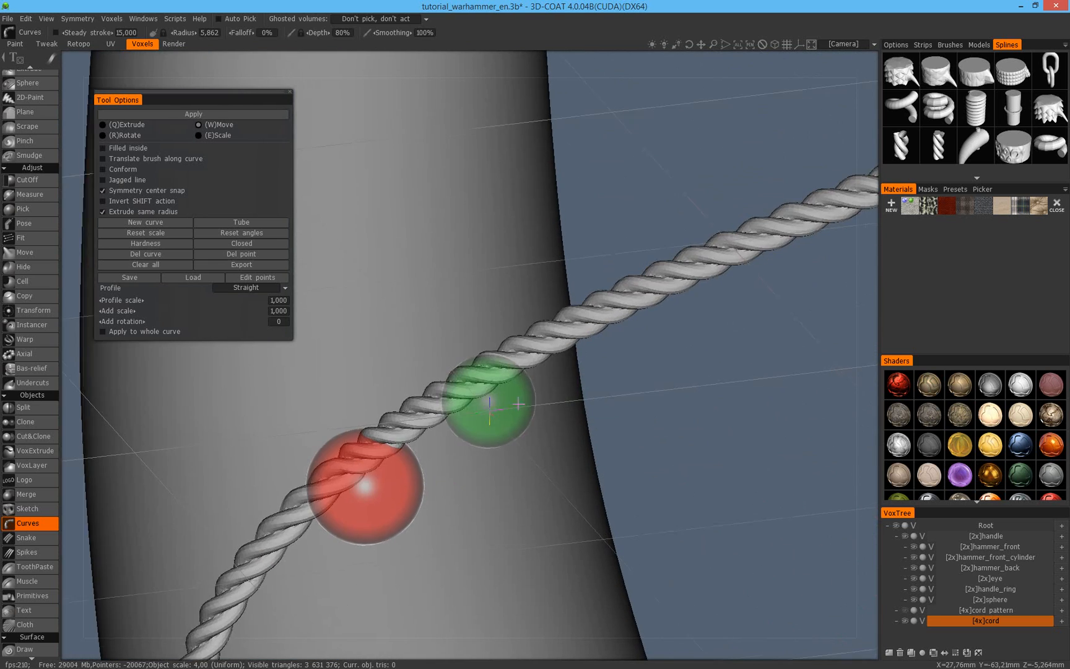
alt+right_drag(518, 404, 526, 449)
alt+drag(526, 449, 703, 310)
alt+middle_drag(633, 338, 321, 592)
drag(321, 591, 582, 508)
drag(582, 508, 503, 524)
alt+right_drag(503, 524, 534, 544)
alt+middle_drag(534, 544, 639, 387)
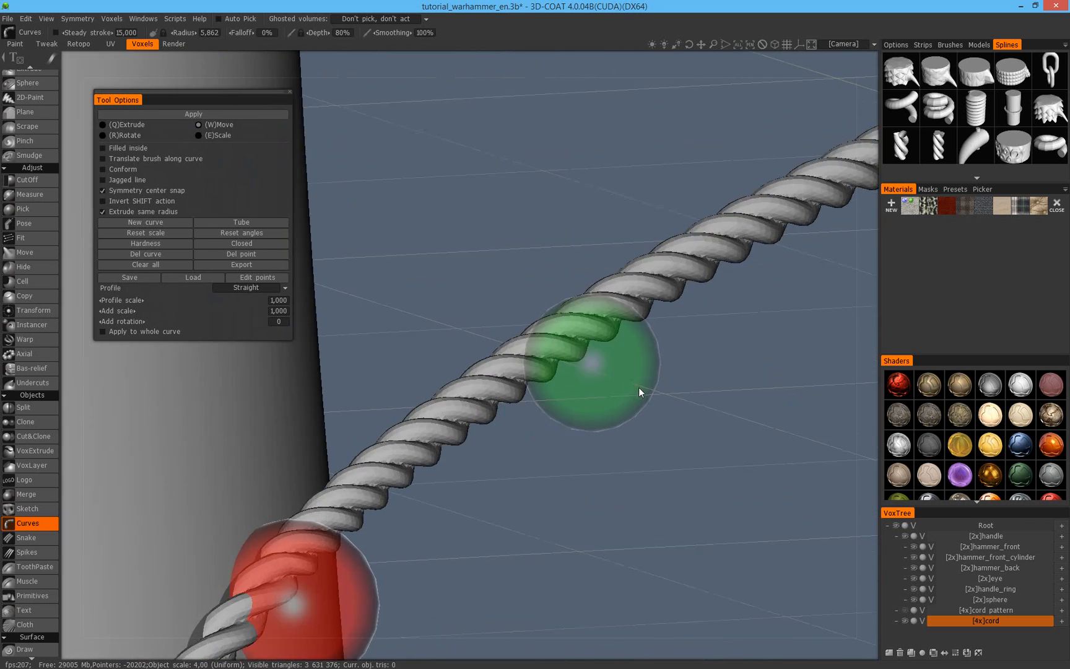
alt+right_drag(639, 387, 783, 389)
drag(783, 389, 377, 524)
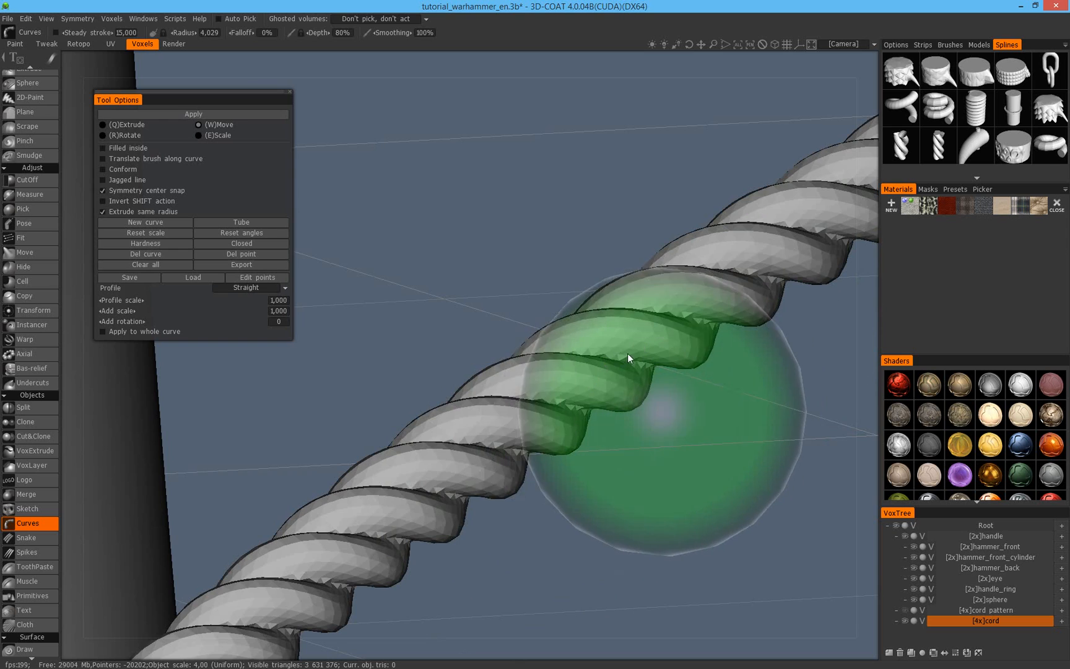
scroll(628, 357, down, 5)
alt+drag(441, 444, 480, 442)
scroll(480, 441, down, 5)
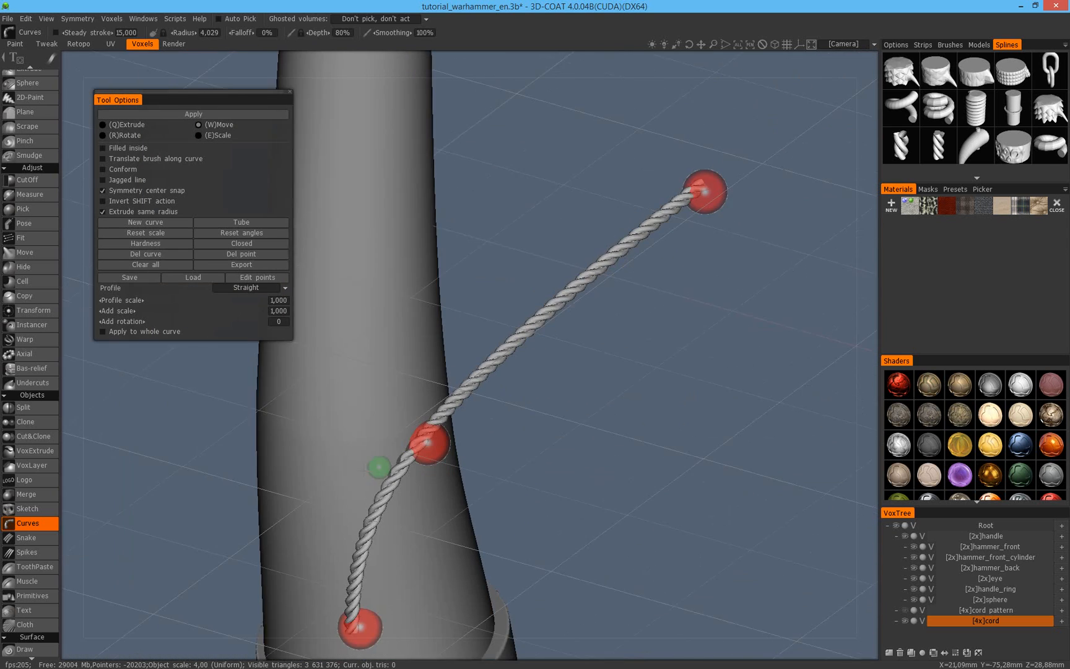
Move the curve's lower end point across to the opposite side of the handle, just above the ring.
alt+middle_drag(498, 476, 507, 421)
alt+drag(507, 420, 566, 430)
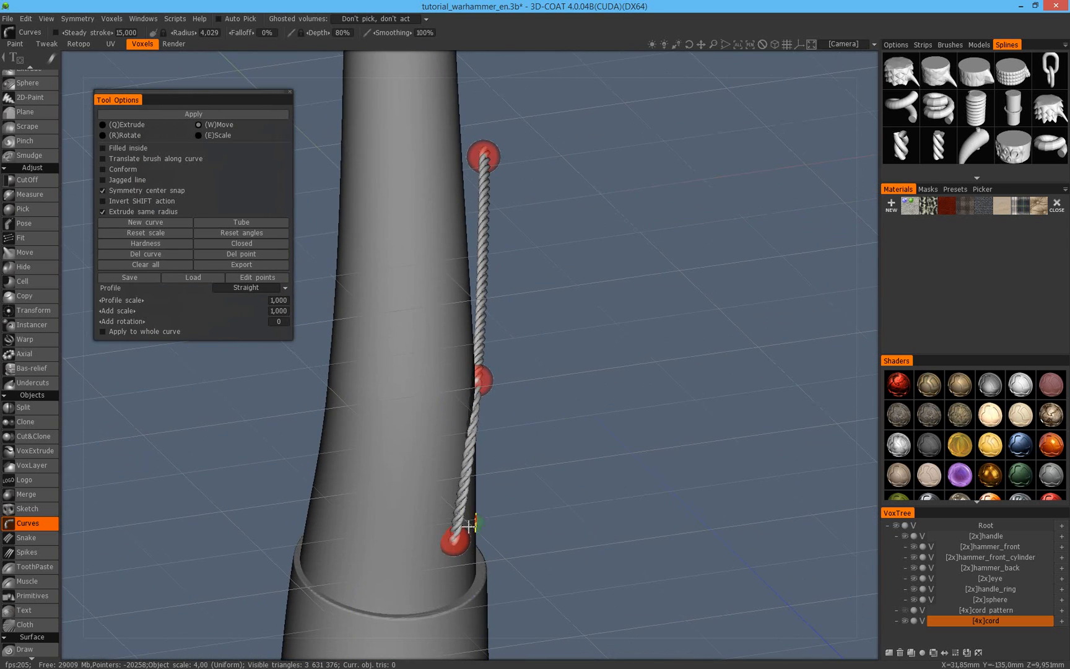
drag(435, 551, 303, 534)
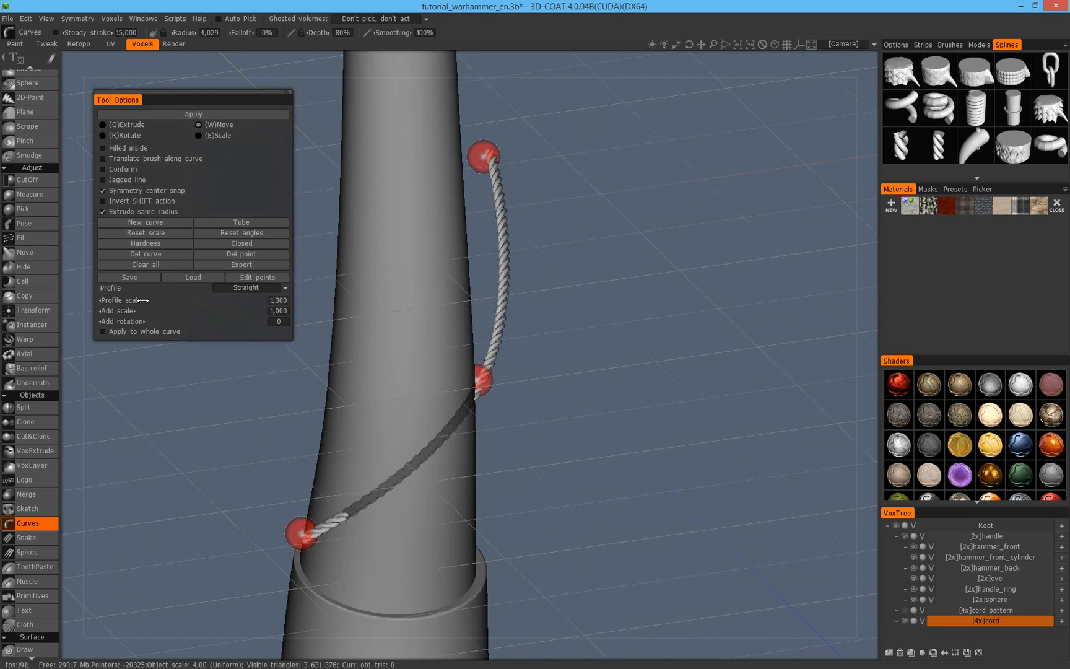
Set the cord's Profile scale to 1 and thicken the cord with Add scale.
click(282, 301)
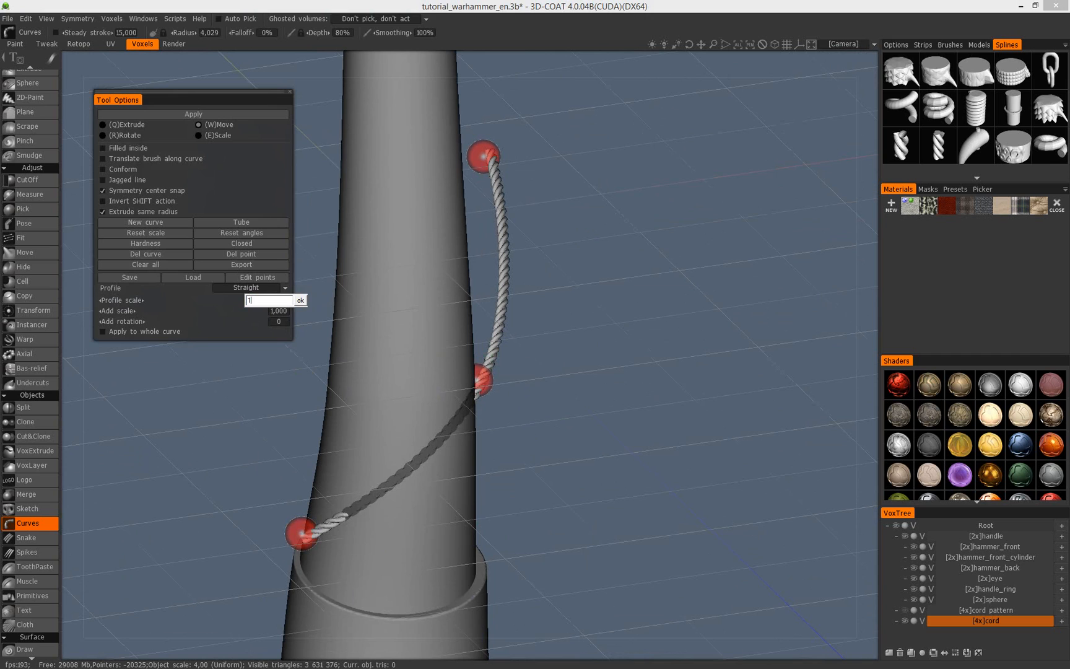
key(Return)
drag(130, 309, 167, 307)
Reposition the curve's end and middle points to bring the cord down around the lower handle above the ring.
drag(304, 534, 309, 516)
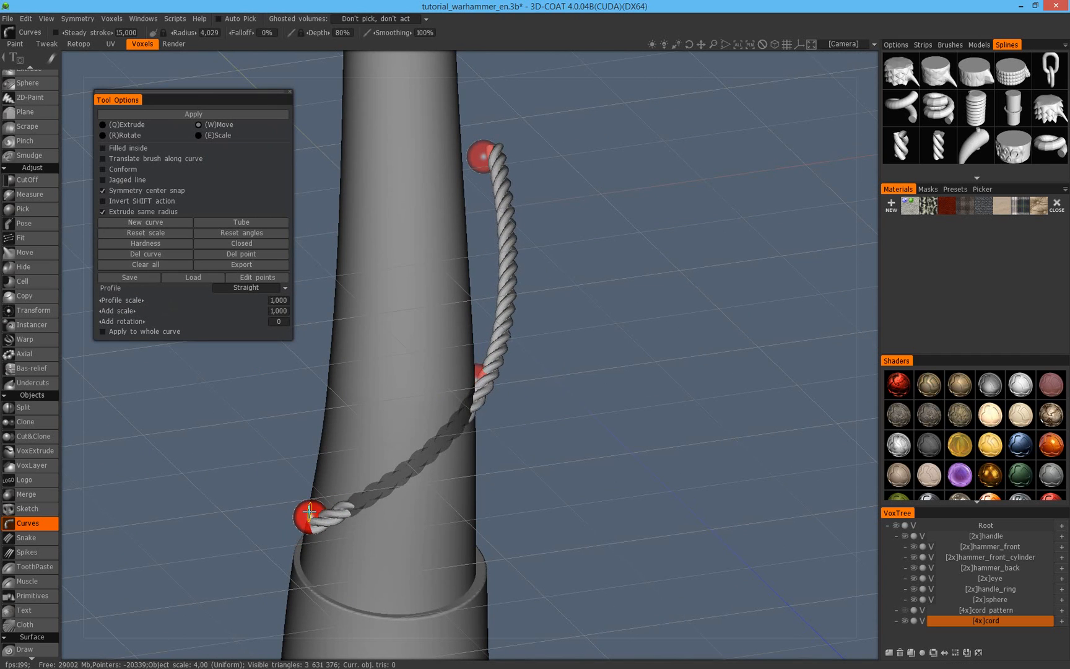
drag(478, 375, 462, 474)
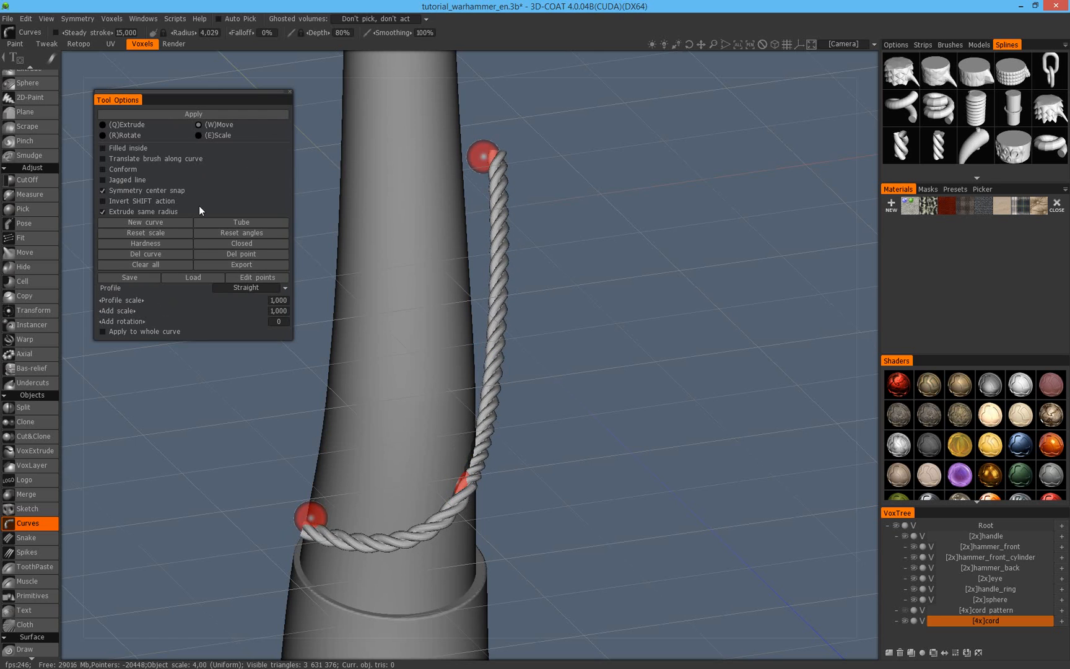
alt+drag(400, 246, 662, 301)
alt+middle_drag(662, 301, 509, 335)
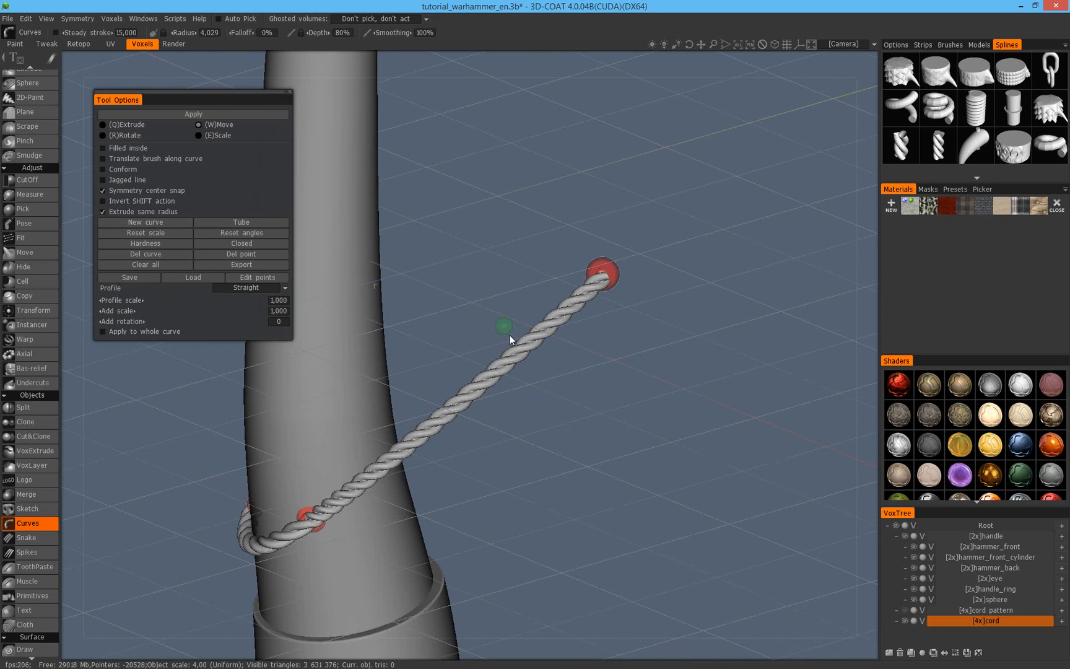
drag(602, 273, 495, 549)
alt+middle_drag(357, 610, 435, 505)
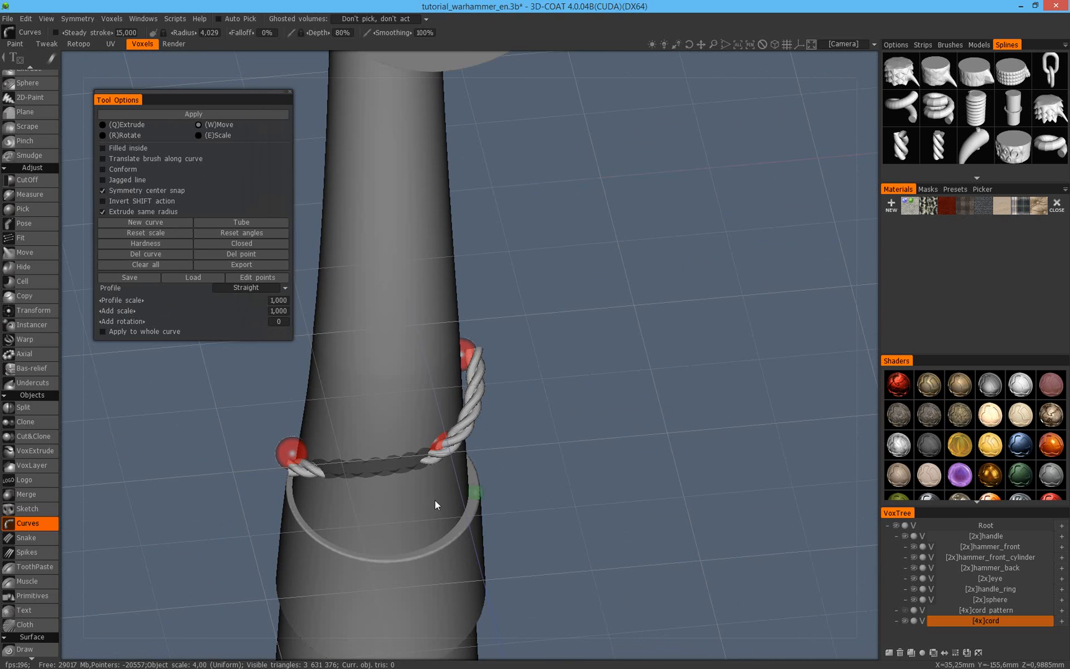
Refine the curve points to wrap the cord around the handle above the ring, and apply it to the cord layer.
alt+drag(439, 482, 498, 486)
mouse_move(391, 483)
mouse_down()
mouse_move(425, 497)
mouse_move(406, 500)
mouse_up()
alt+drag(372, 495, 557, 472)
alt+middle_drag(576, 482, 335, 546)
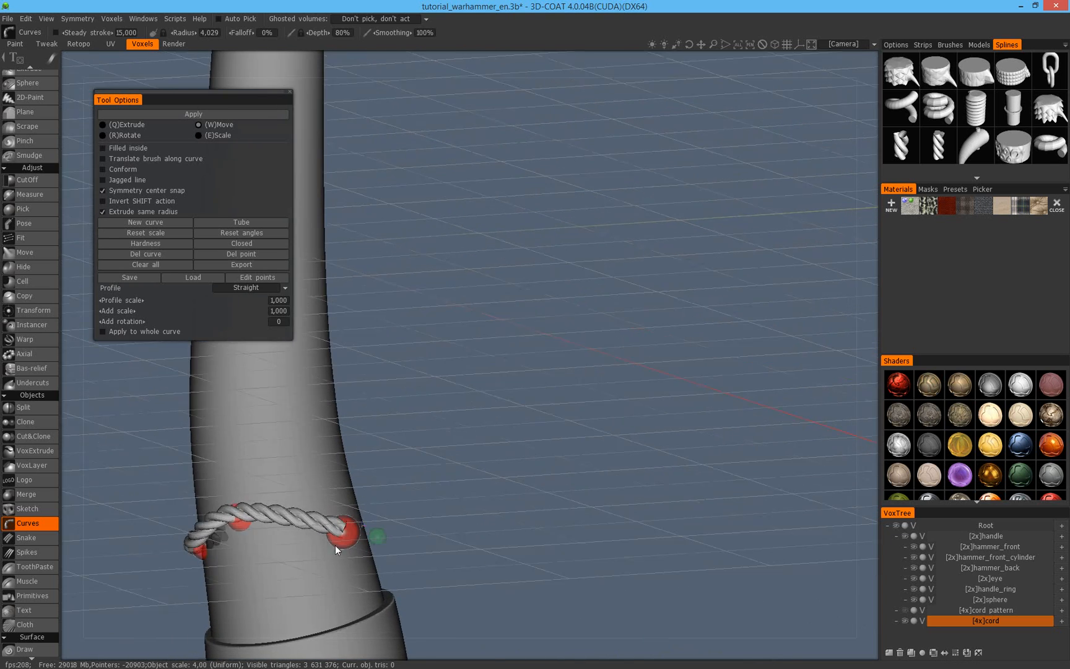
alt+drag(335, 550, 365, 541)
drag(307, 506, 327, 499)
alt+drag(424, 540, 457, 560)
alt+drag(368, 549, 645, 370)
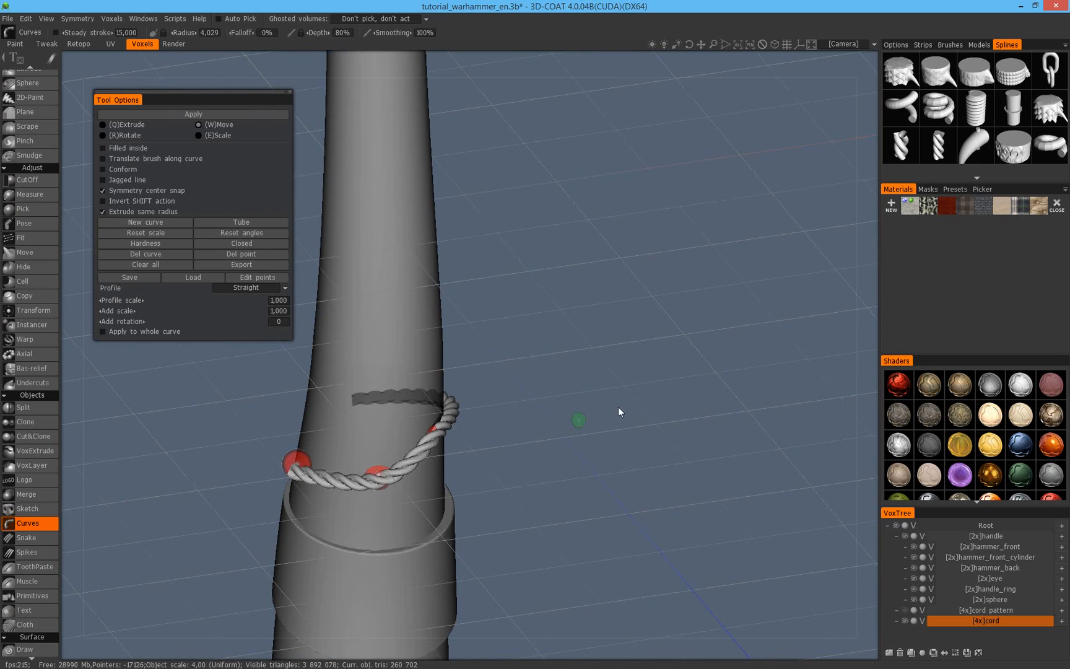
Leave curve editing for the Sphere tool and smooth the whole cord object twice.
click(28, 82)
scroll(531, 437, up, 6)
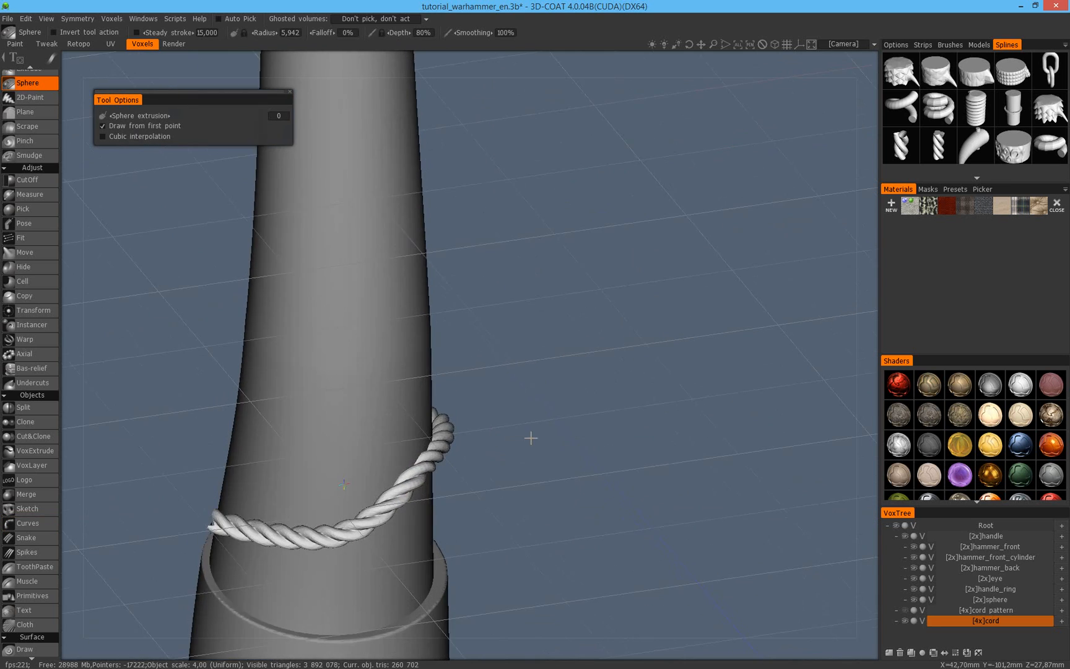
middle_drag(464, 516, 601, 404)
scroll(582, 427, up, 3)
middle_drag(464, 537, 643, 394)
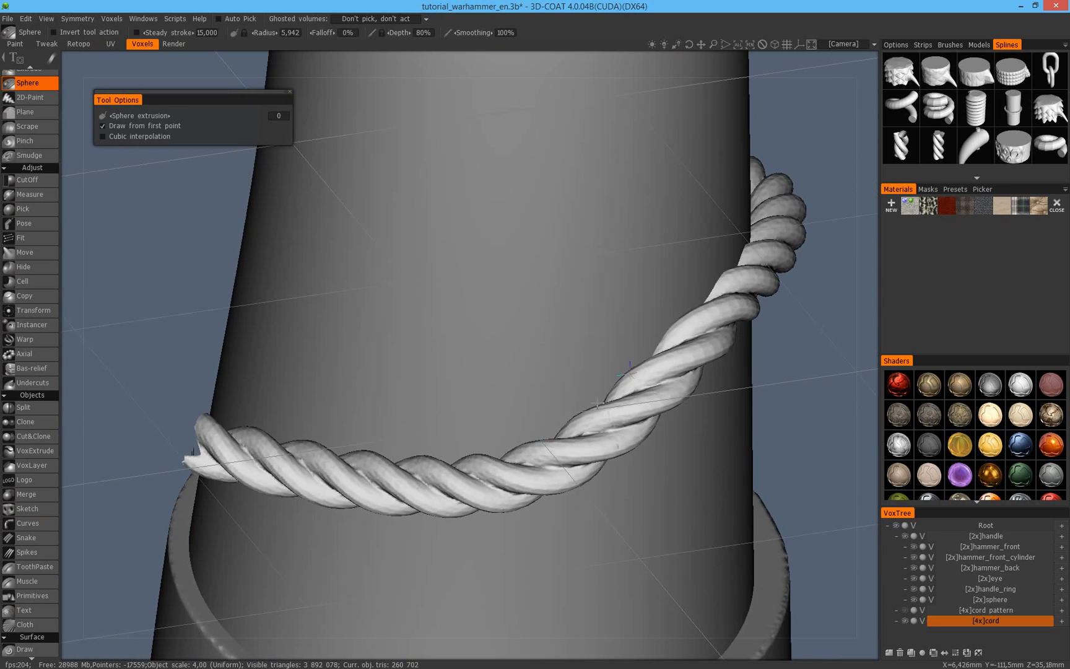
mouse_move(282, 486)
alt+mouse_down()
mouse_move(468, 483)
mouse_move(323, 524)
mouse_move(435, 455)
mouse_move(417, 465)
alt+mouse_up()
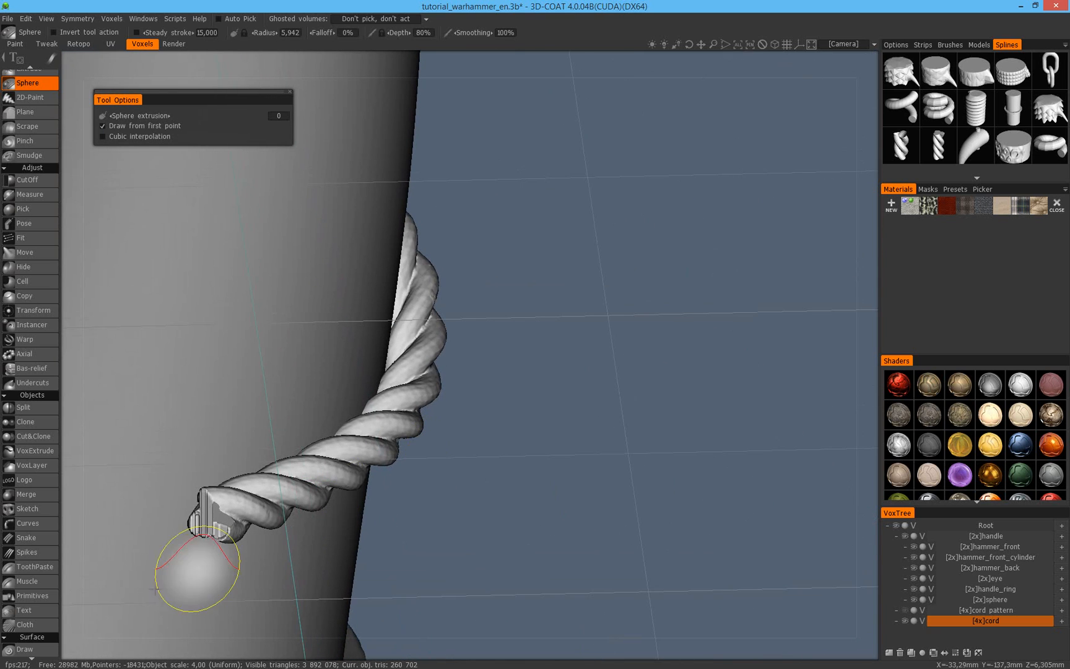
scroll(34, 582, down, 5)
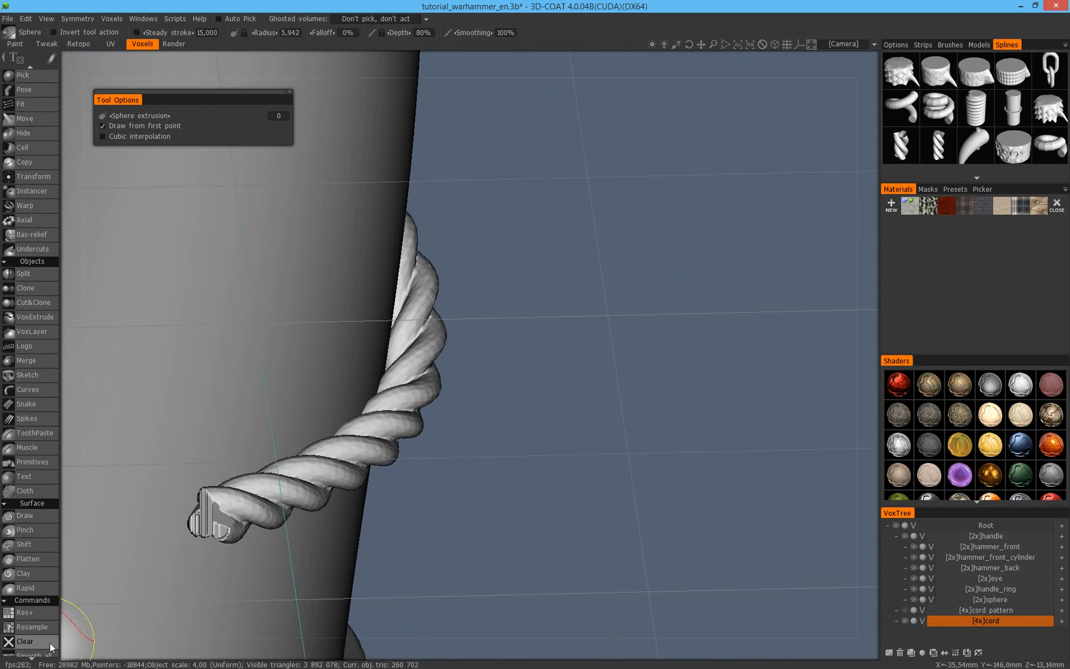
click(44, 648)
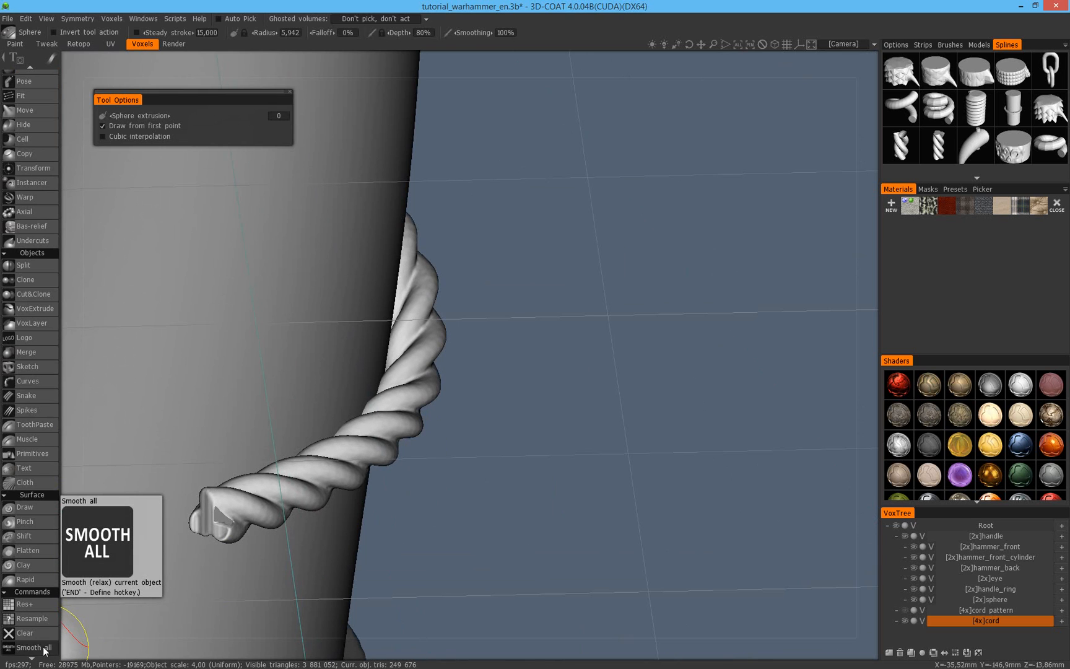
click(45, 651)
Examine the smoothed cord around the lower handle from several sides and in proportion to the whole warhammer.
alt+drag(345, 470, 402, 390)
alt+right_drag(402, 390, 334, 385)
alt+middle_drag(501, 310, 480, 437)
alt+drag(480, 437, 231, 406)
alt+right_drag(260, 423, 630, 459)
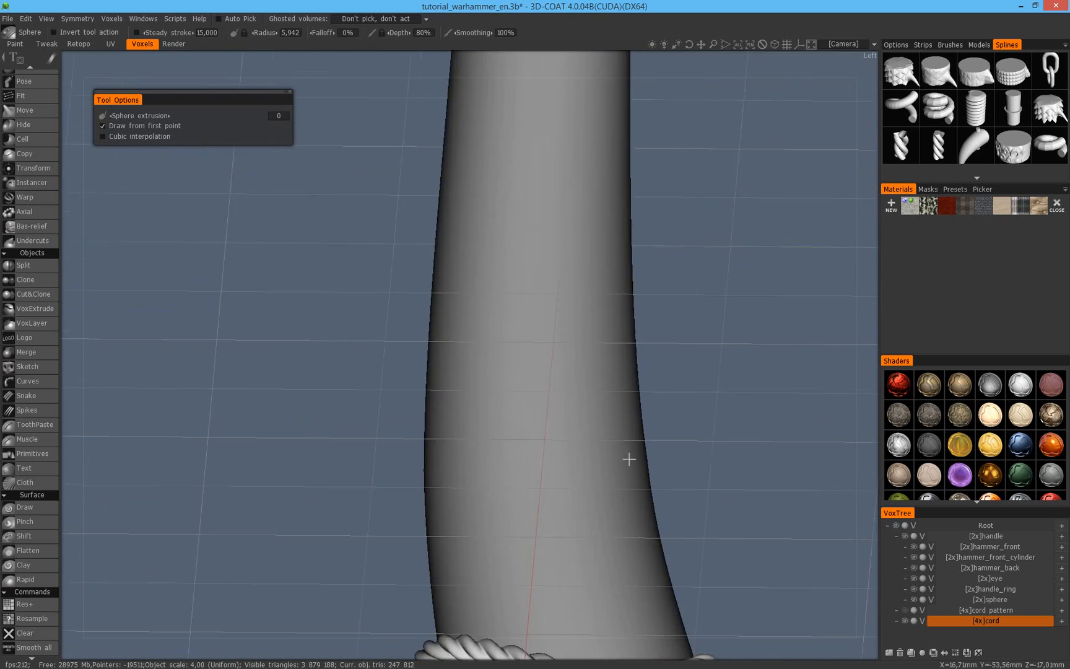
alt+middle_drag(629, 459, 540, 329)
alt+drag(420, 517, 498, 491)
alt+right_drag(498, 491, 356, 406)
alt+drag(356, 405, 499, 371)
alt+middle_drag(500, 371, 456, 389)
alt+right_drag(456, 390, 513, 466)
alt+middle_drag(513, 467, 567, 480)
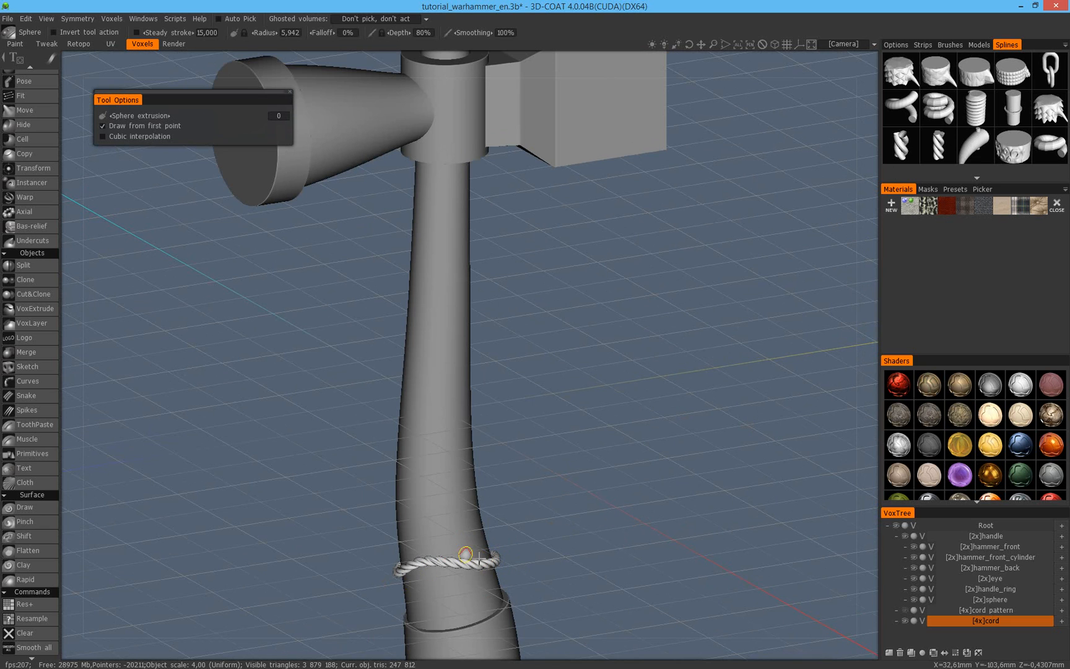
alt+middle_drag(580, 458, 541, 468)
alt+right_drag(542, 468, 451, 478)
alt+drag(452, 478, 465, 482)
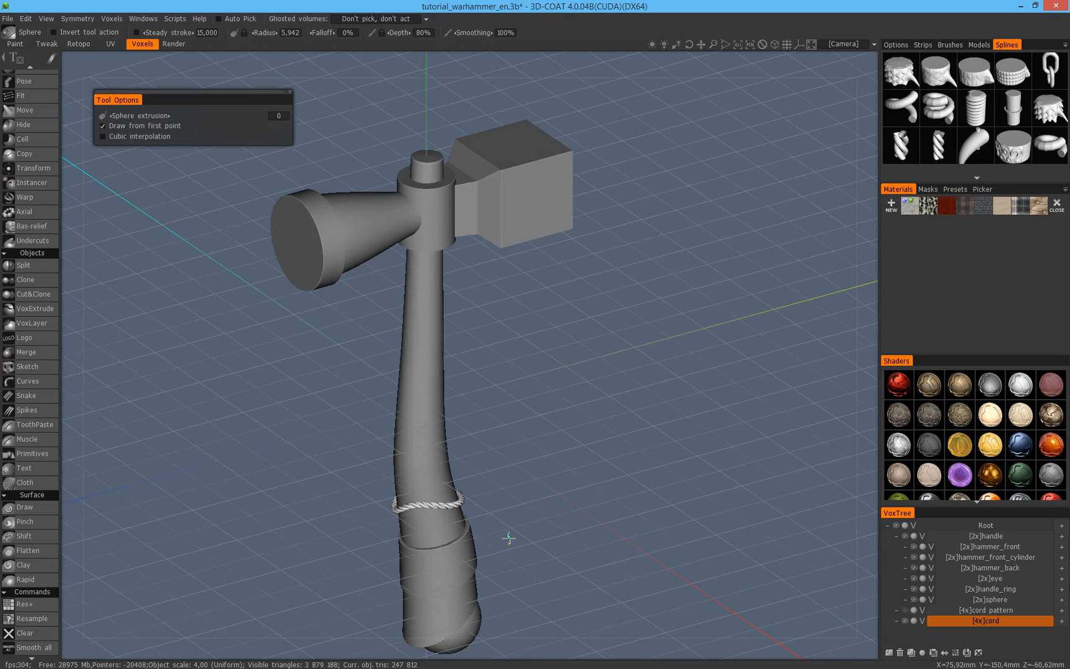